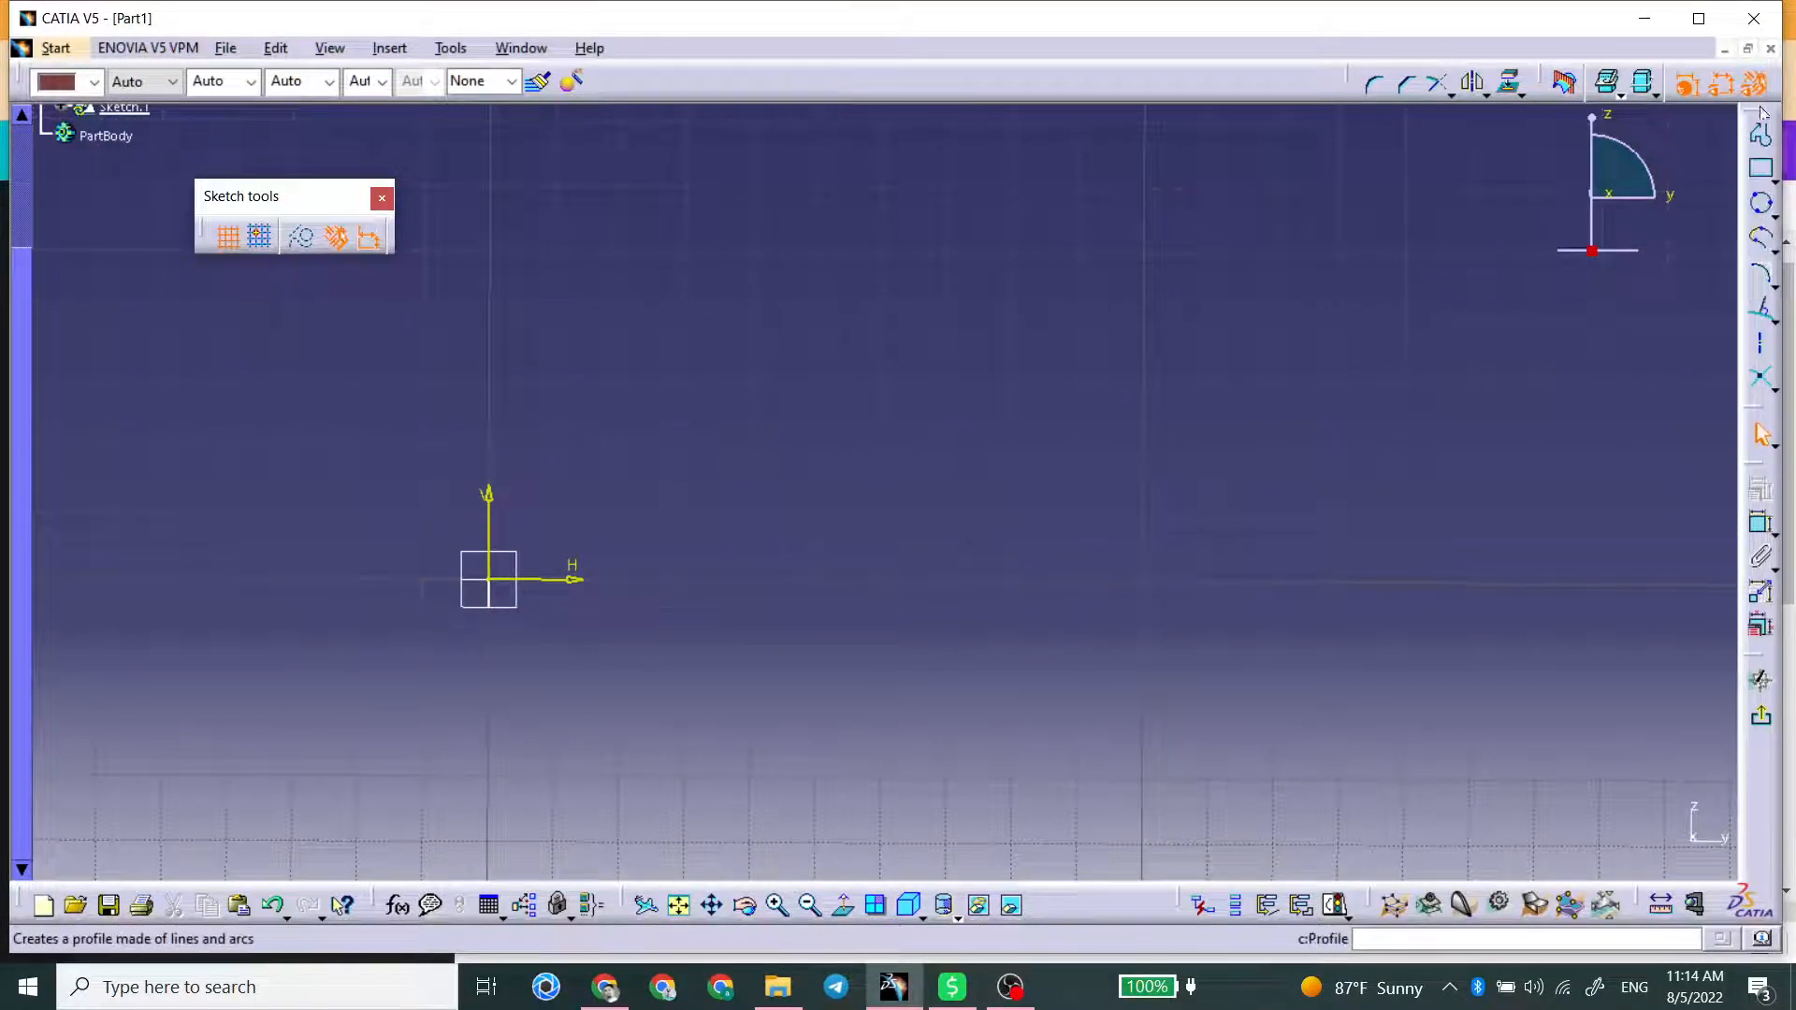
# Undock the Profile toolbar and dock it again beside the drawing area with all its sketch tools visible.
pyautogui.moveTo(1129, 60); pyautogui.dragTo(1032, 207)
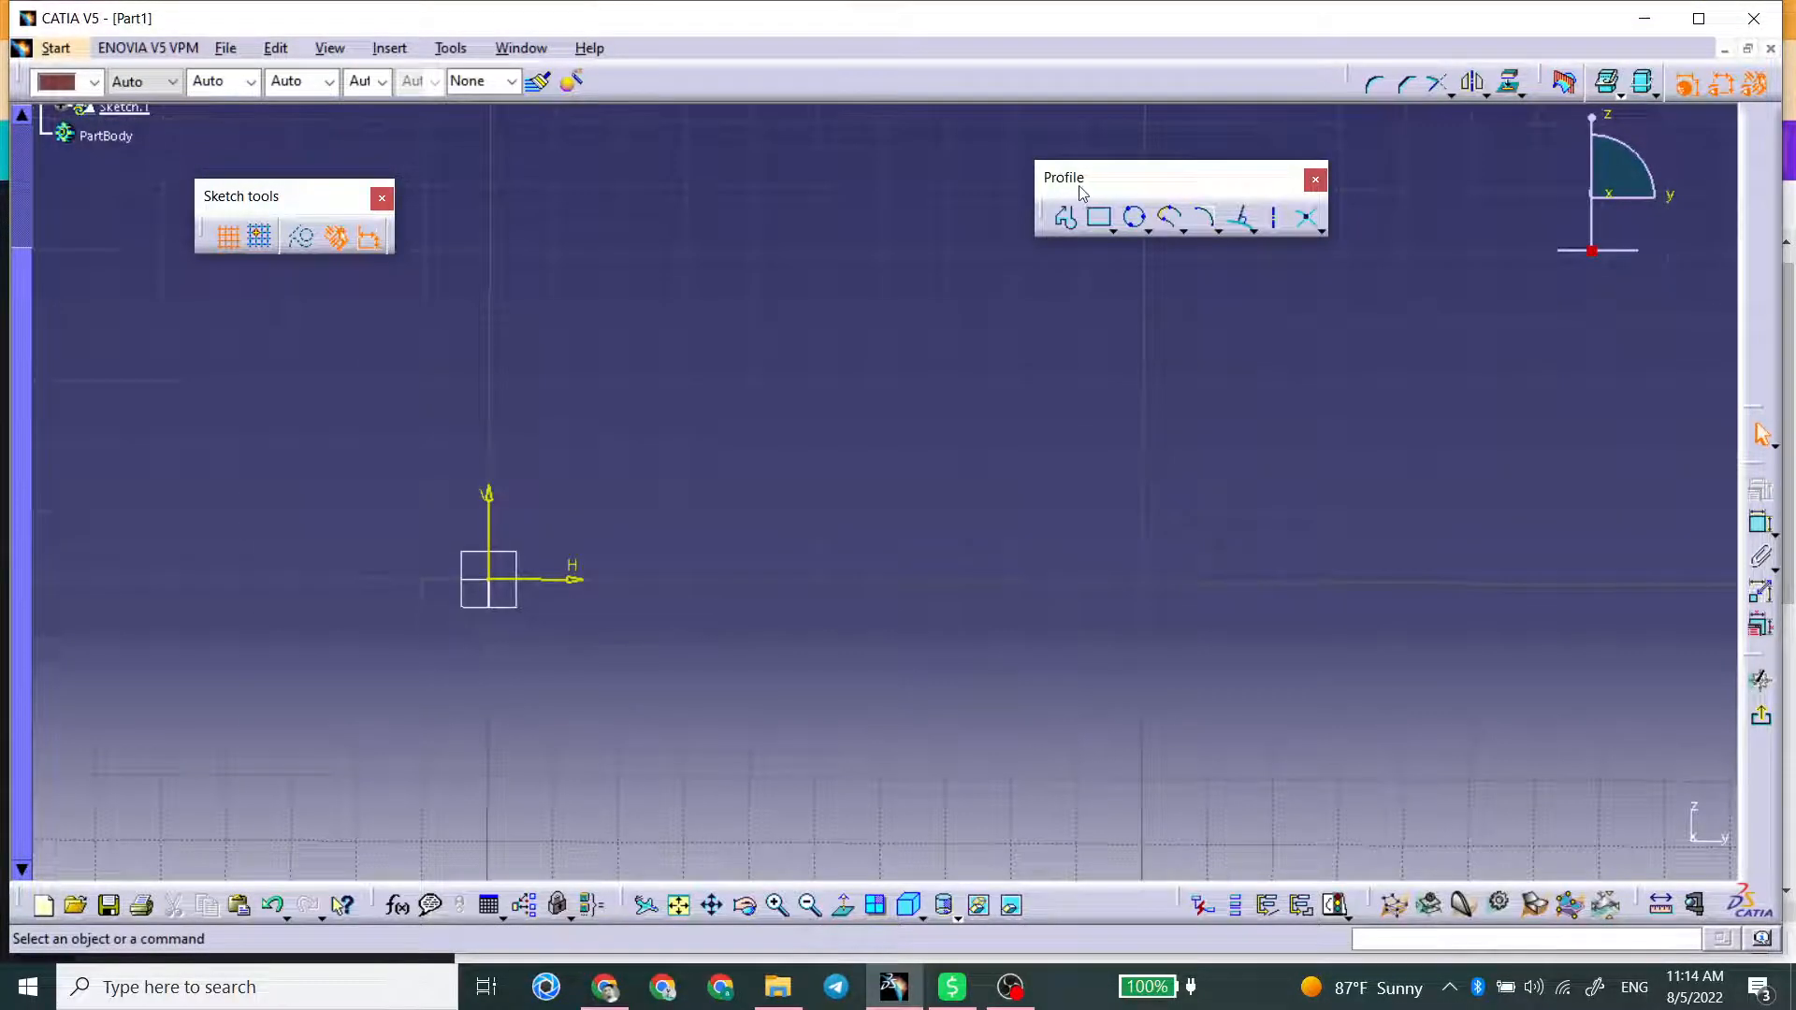
pyautogui.moveTo(1170, 177); pyautogui.dragTo(1763, 148)
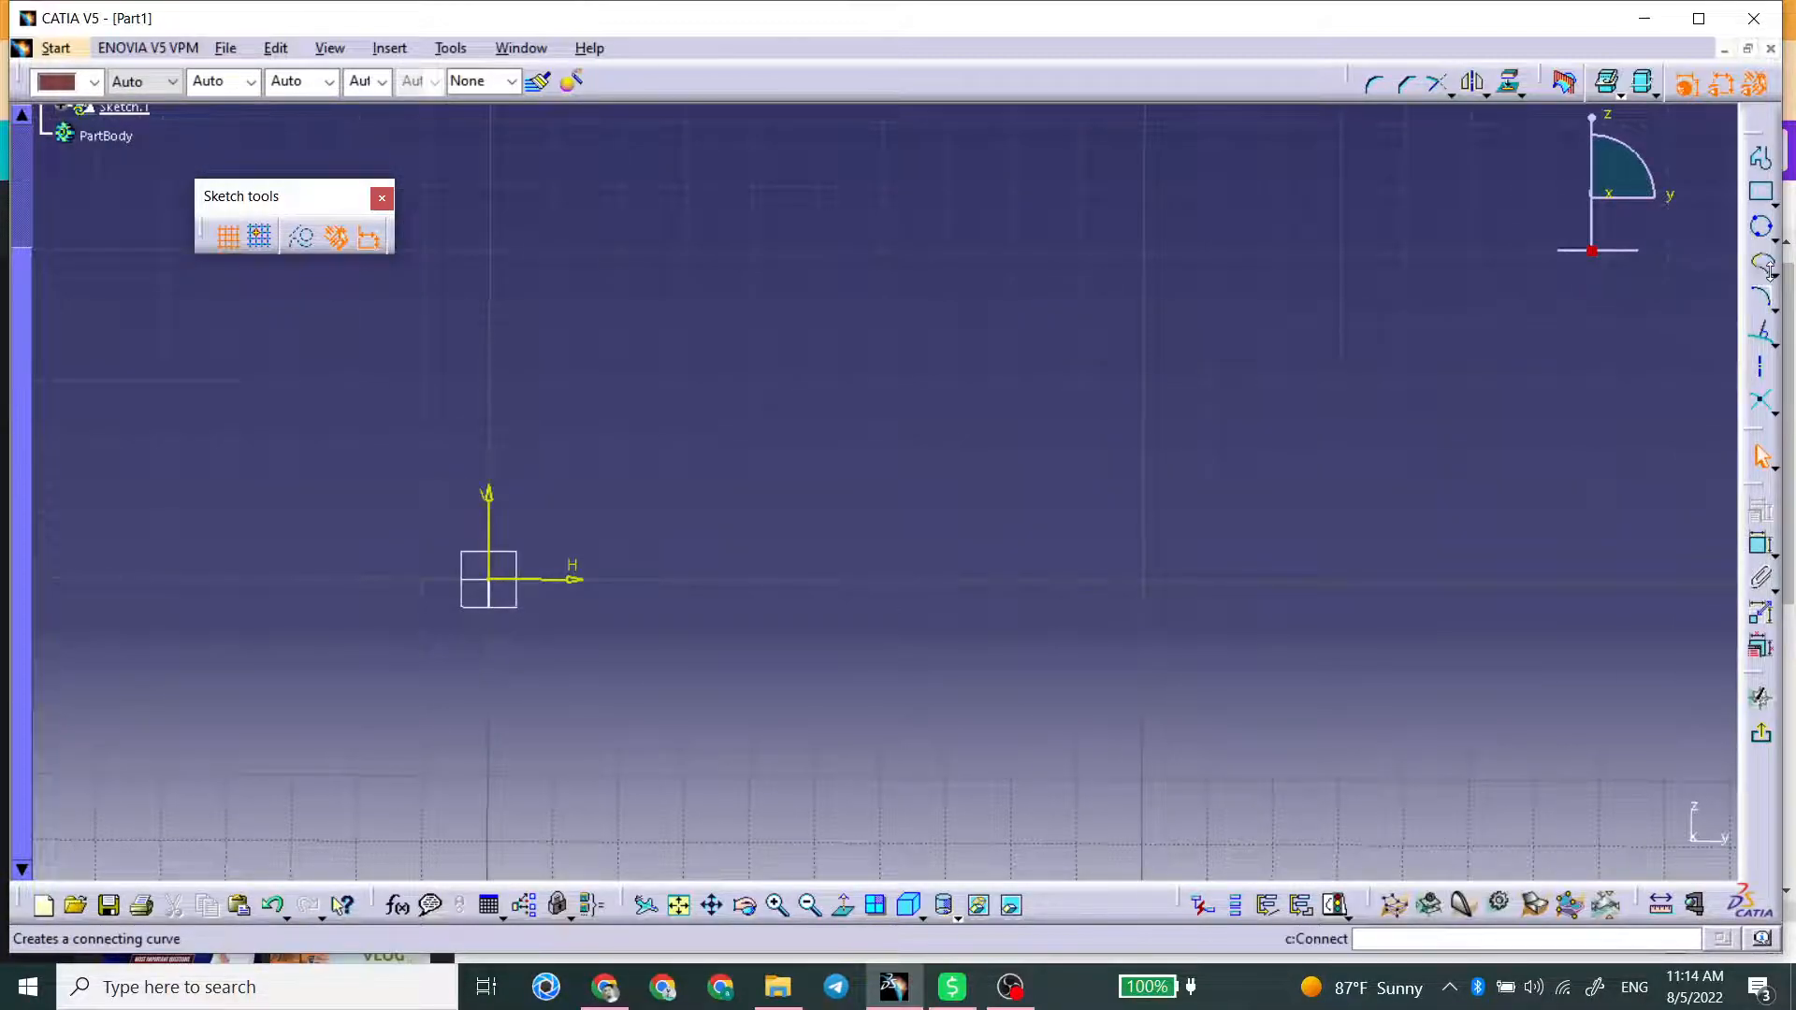
# Draw a large open Spline loop around the sketch origin and end it before it meets its first point.
pyautogui.click(1773, 299)
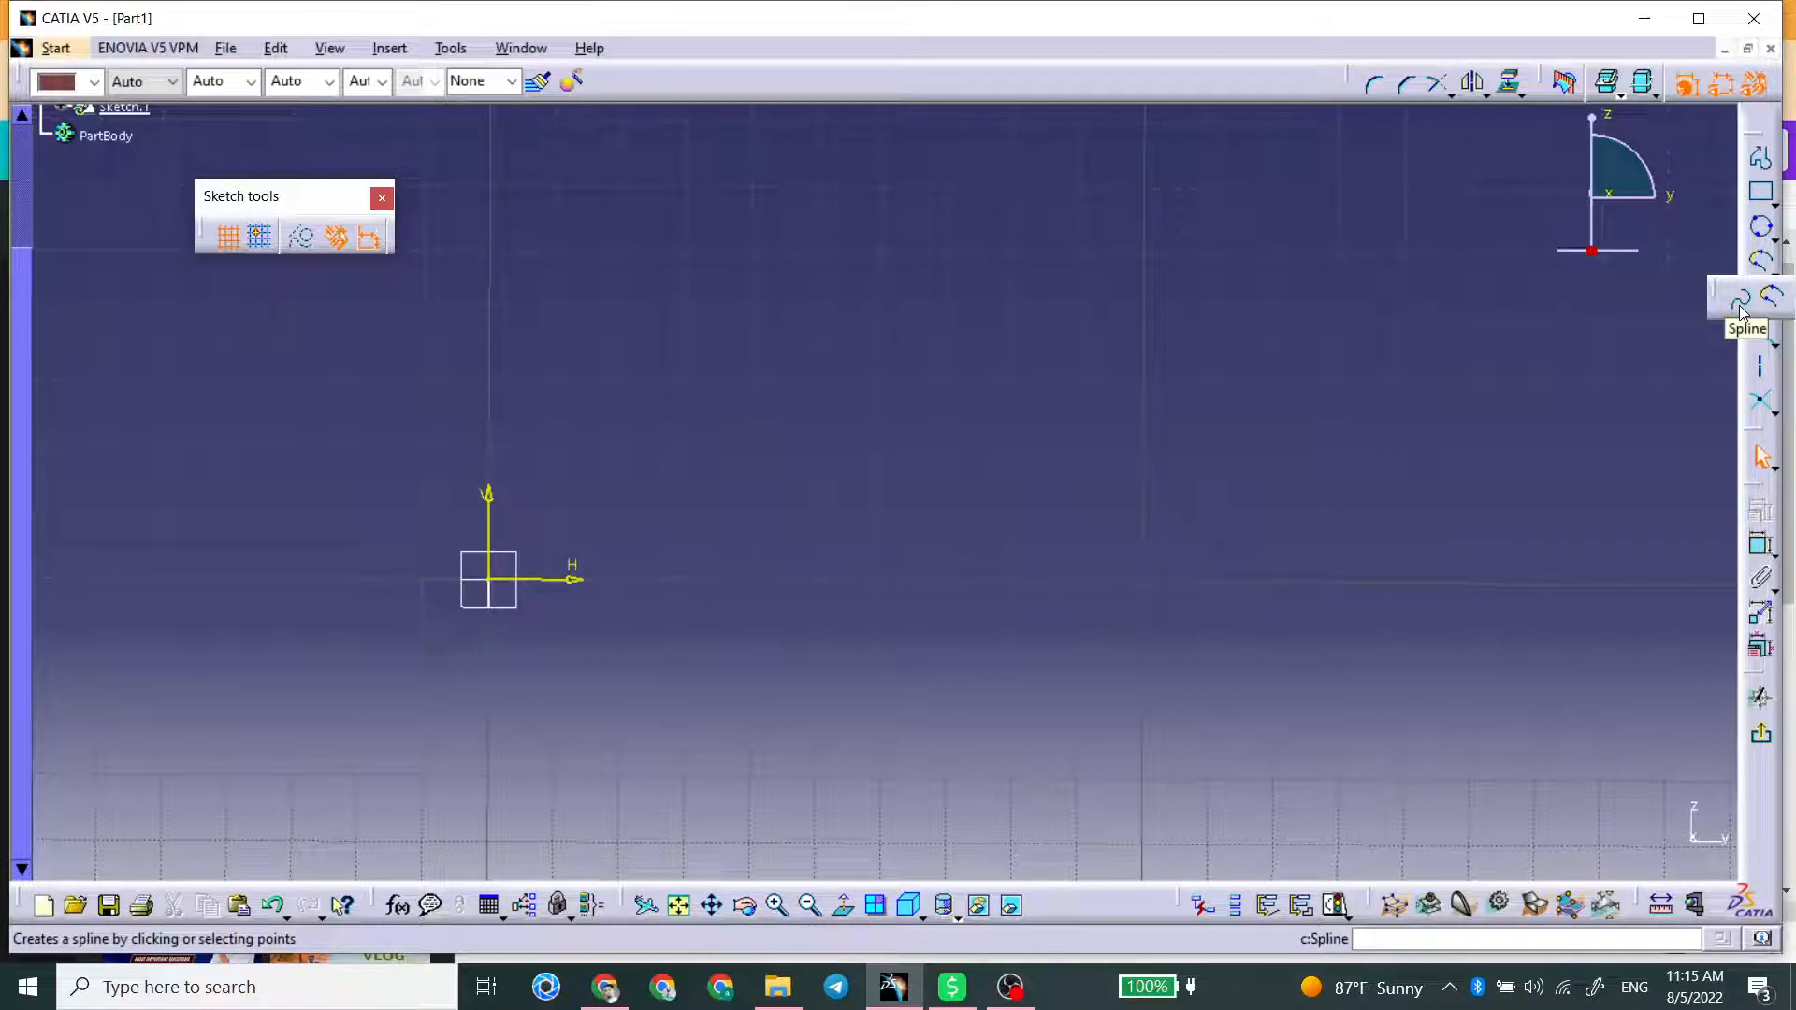
pyautogui.click(1742, 301)
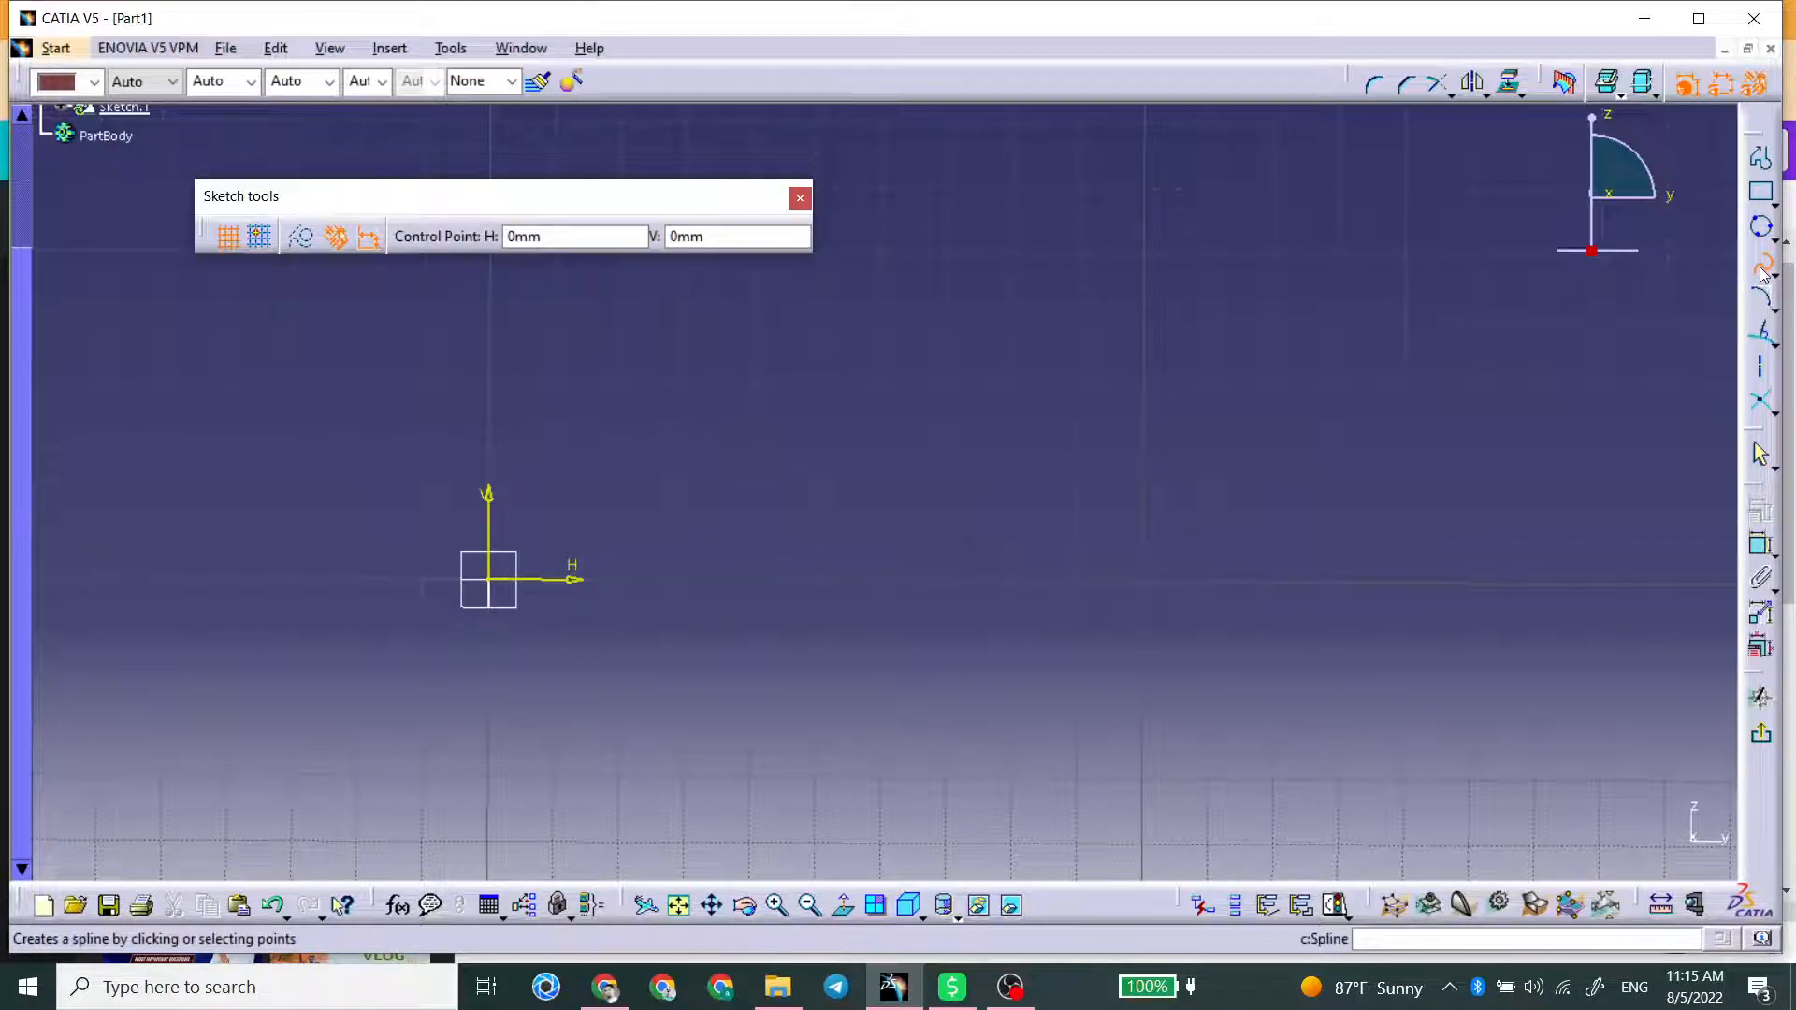
pyautogui.moveTo(984, 479); pyautogui.dragTo(1027, 619, button='middle')
pyautogui.moveTo(876, 519); pyautogui.dragTo(926, 424, button='middle')
pyautogui.moveTo(978, 499); pyautogui.dragTo(915, 681, button='middle')
pyautogui.click(927, 609)
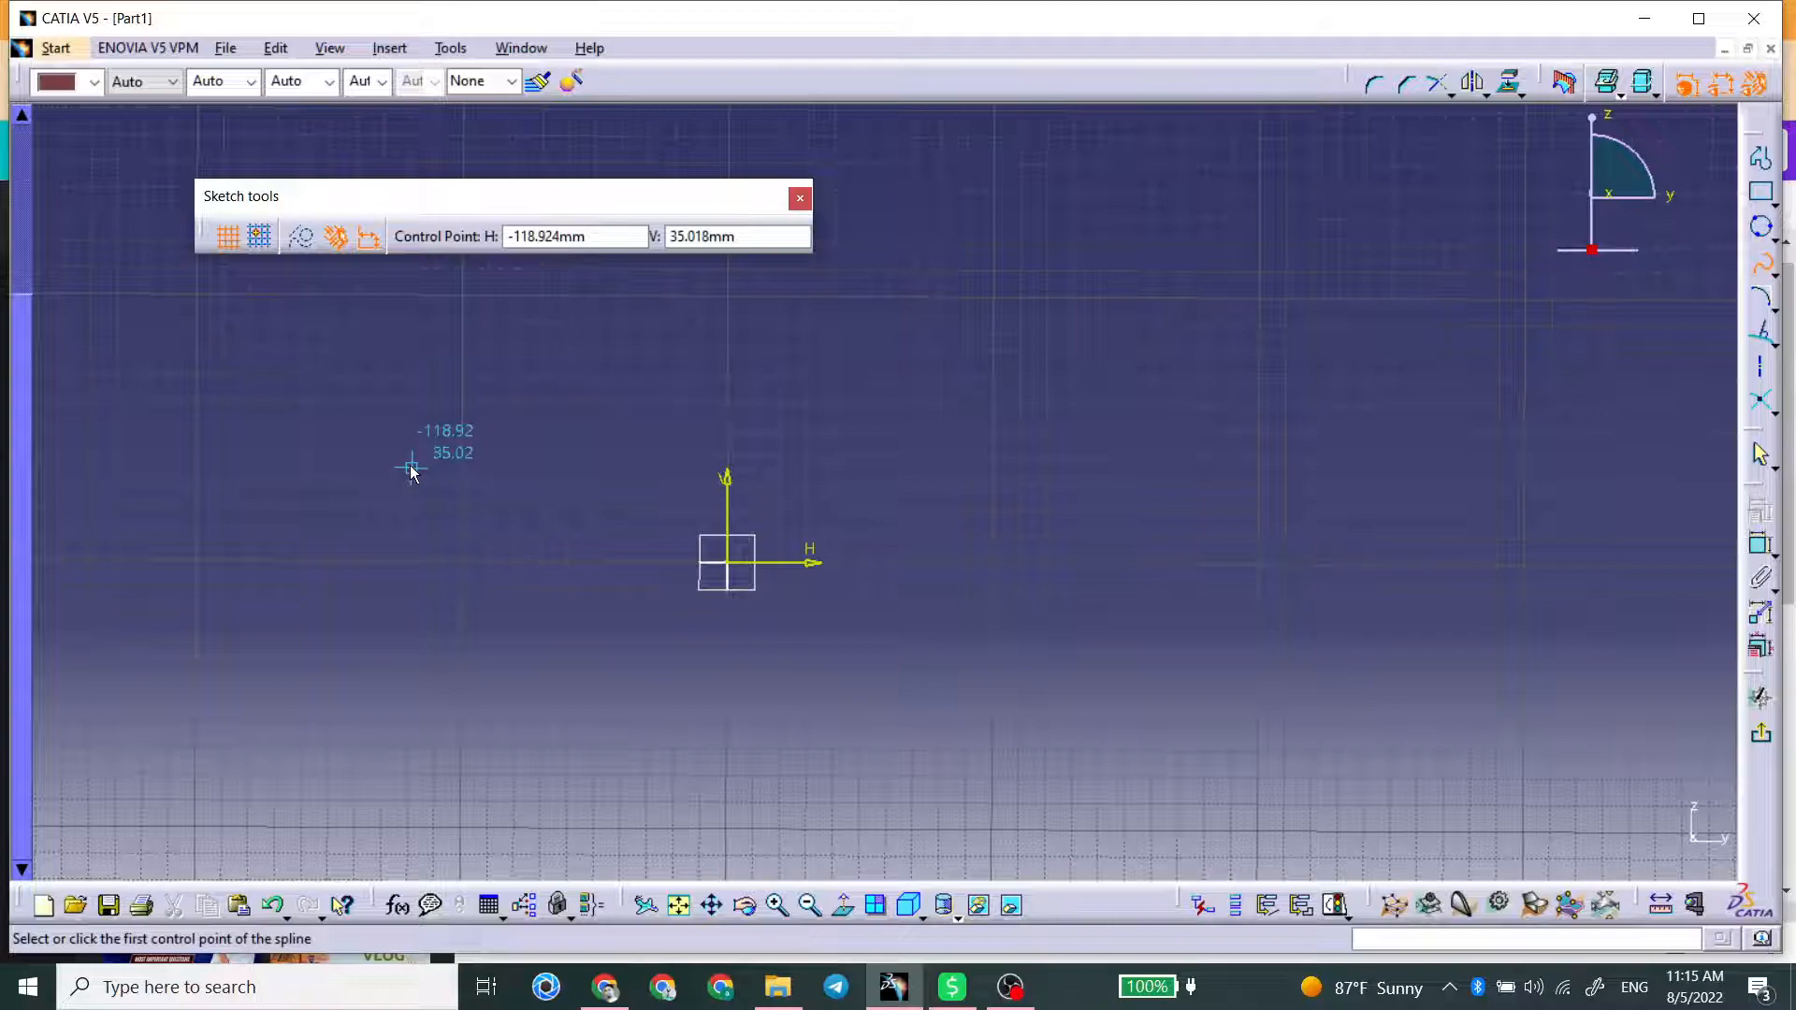
pyautogui.click(407, 442)
pyautogui.click(489, 371)
pyautogui.click(555, 414)
pyautogui.click(626, 376)
pyautogui.click(697, 354)
pyautogui.click(775, 363)
pyautogui.click(820, 377)
pyautogui.click(847, 372)
pyautogui.click(906, 364)
pyautogui.click(971, 364)
pyautogui.click(1051, 352)
pyautogui.click(1164, 358)
pyautogui.click(1256, 373)
pyautogui.click(1307, 410)
pyautogui.click(1340, 439)
pyautogui.click(1380, 512)
pyautogui.click(1394, 549)
pyautogui.click(1393, 583)
pyautogui.click(1388, 629)
pyautogui.click(1333, 671)
pyautogui.click(1134, 697)
pyautogui.click(1005, 691)
pyautogui.click(881, 681)
pyautogui.click(770, 660)
pyautogui.click(631, 607)
pyautogui.click(589, 561)
pyautogui.click(532, 527)
pyautogui.click(475, 511)
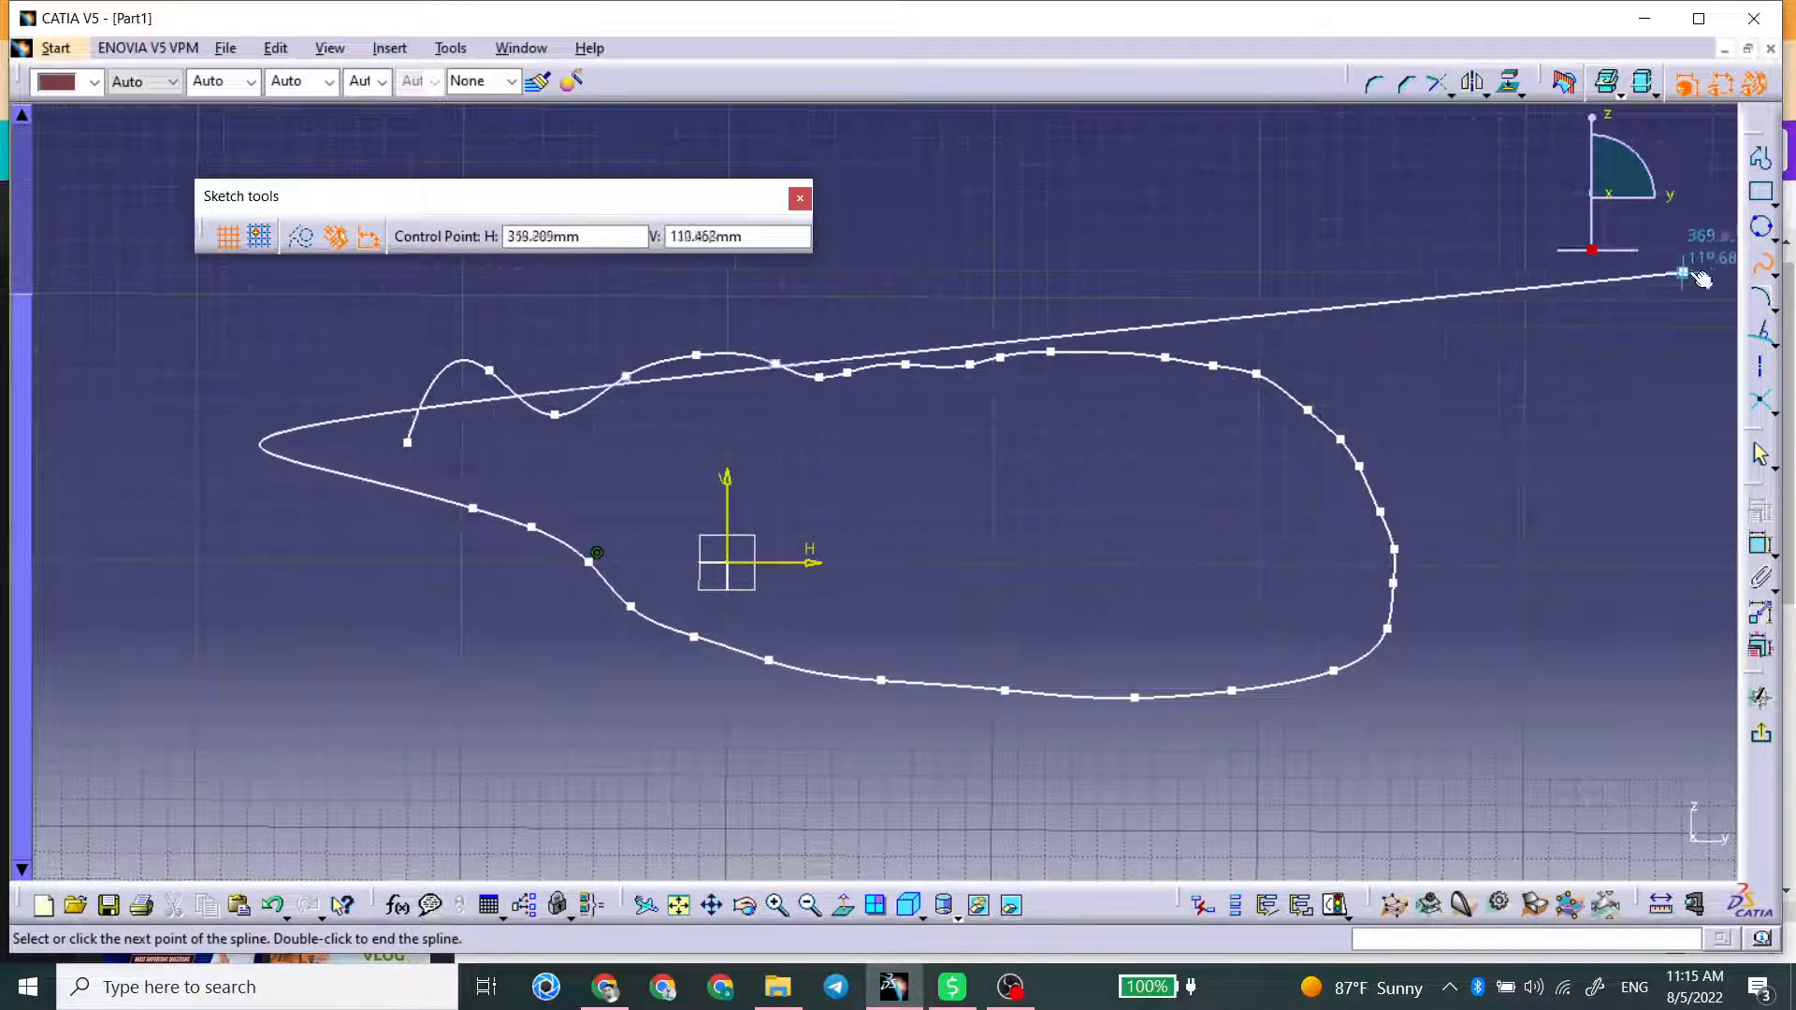
pyautogui.click(1763, 265)
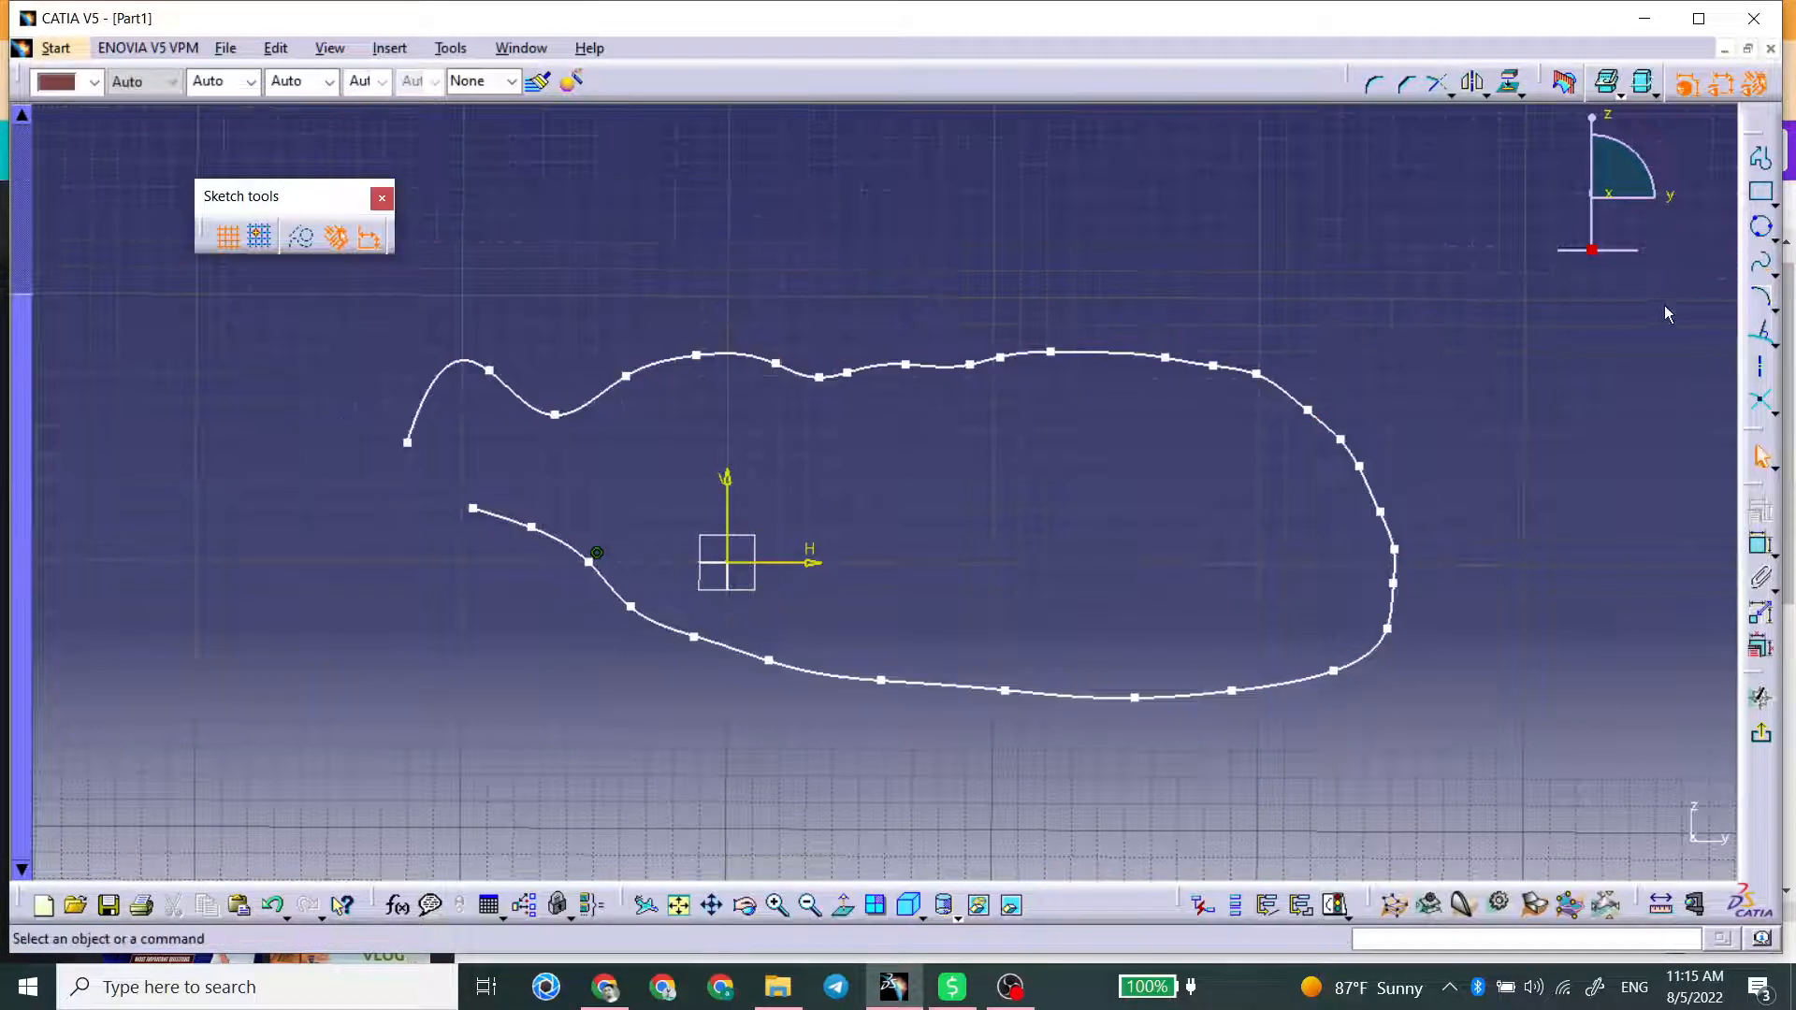
# Delete the whole open spline loop from the sketch.
pyautogui.moveTo(1527, 221); pyautogui.dragTo(367, 764)
pyautogui.press('Delete')
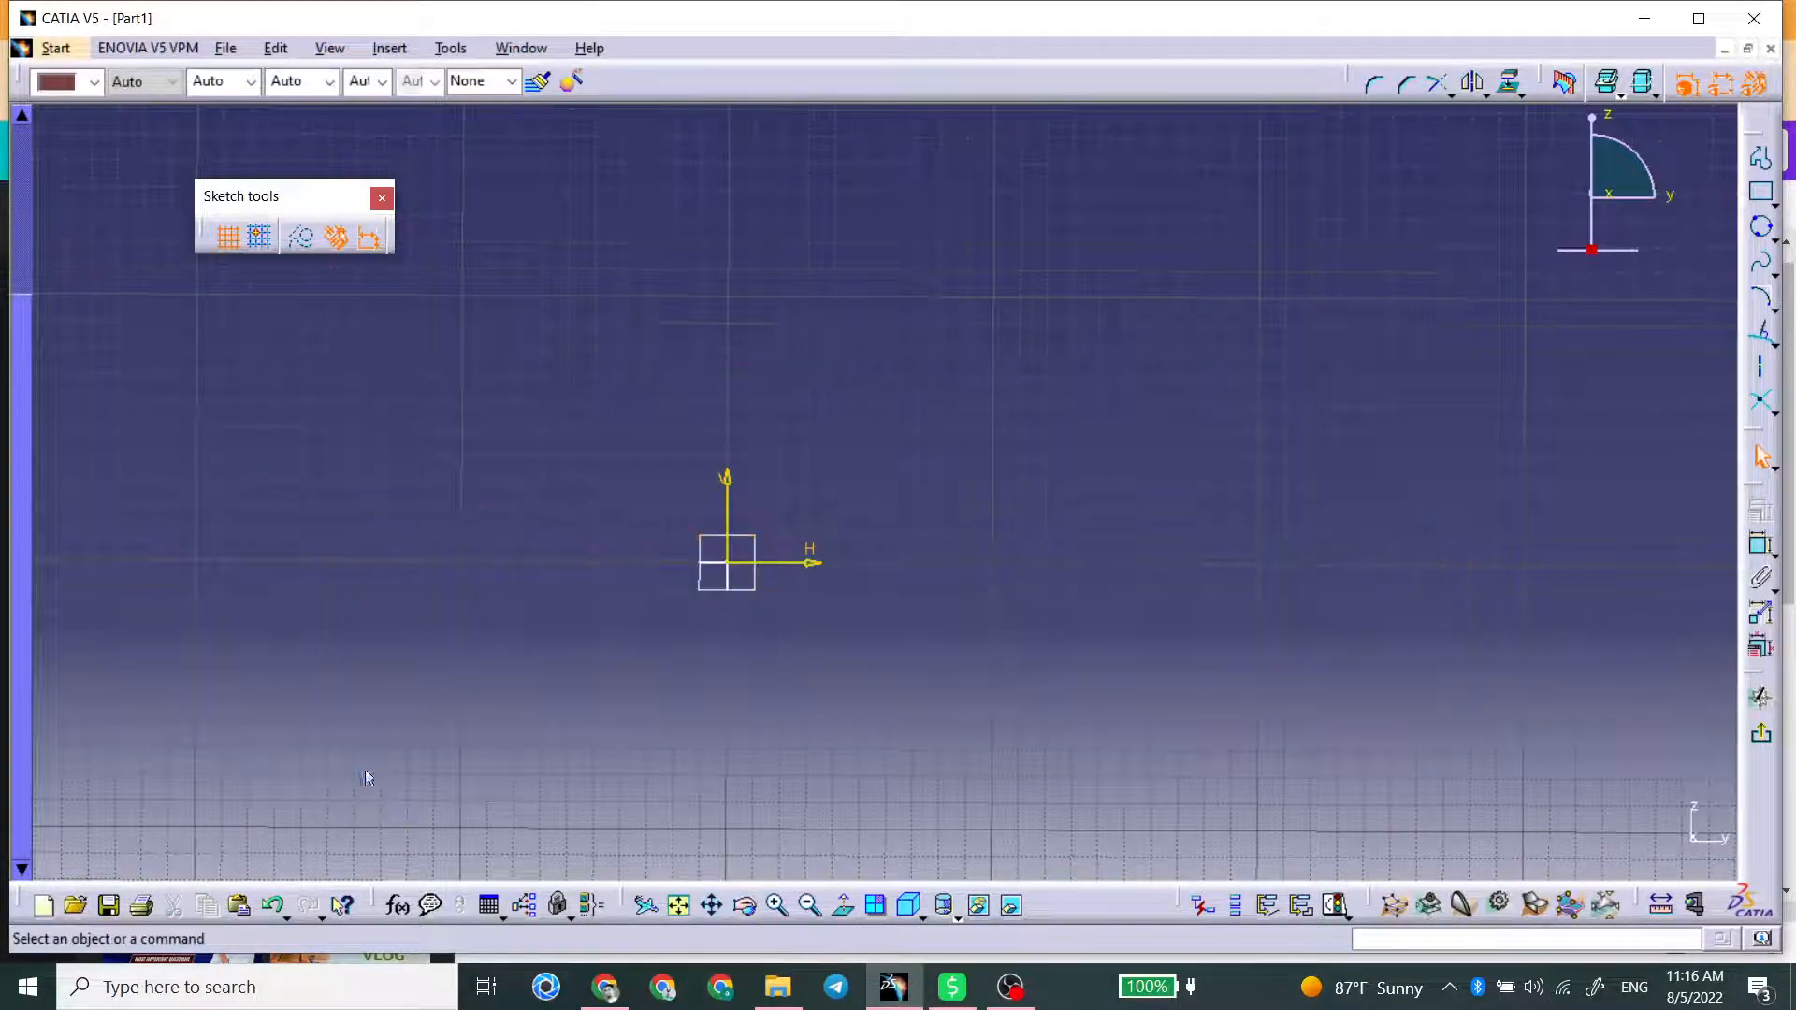
# Draw a five-lobed, flower-like Spline on the positive H side of the origin and finish it with the Close spline option.
pyautogui.click(1759, 263)
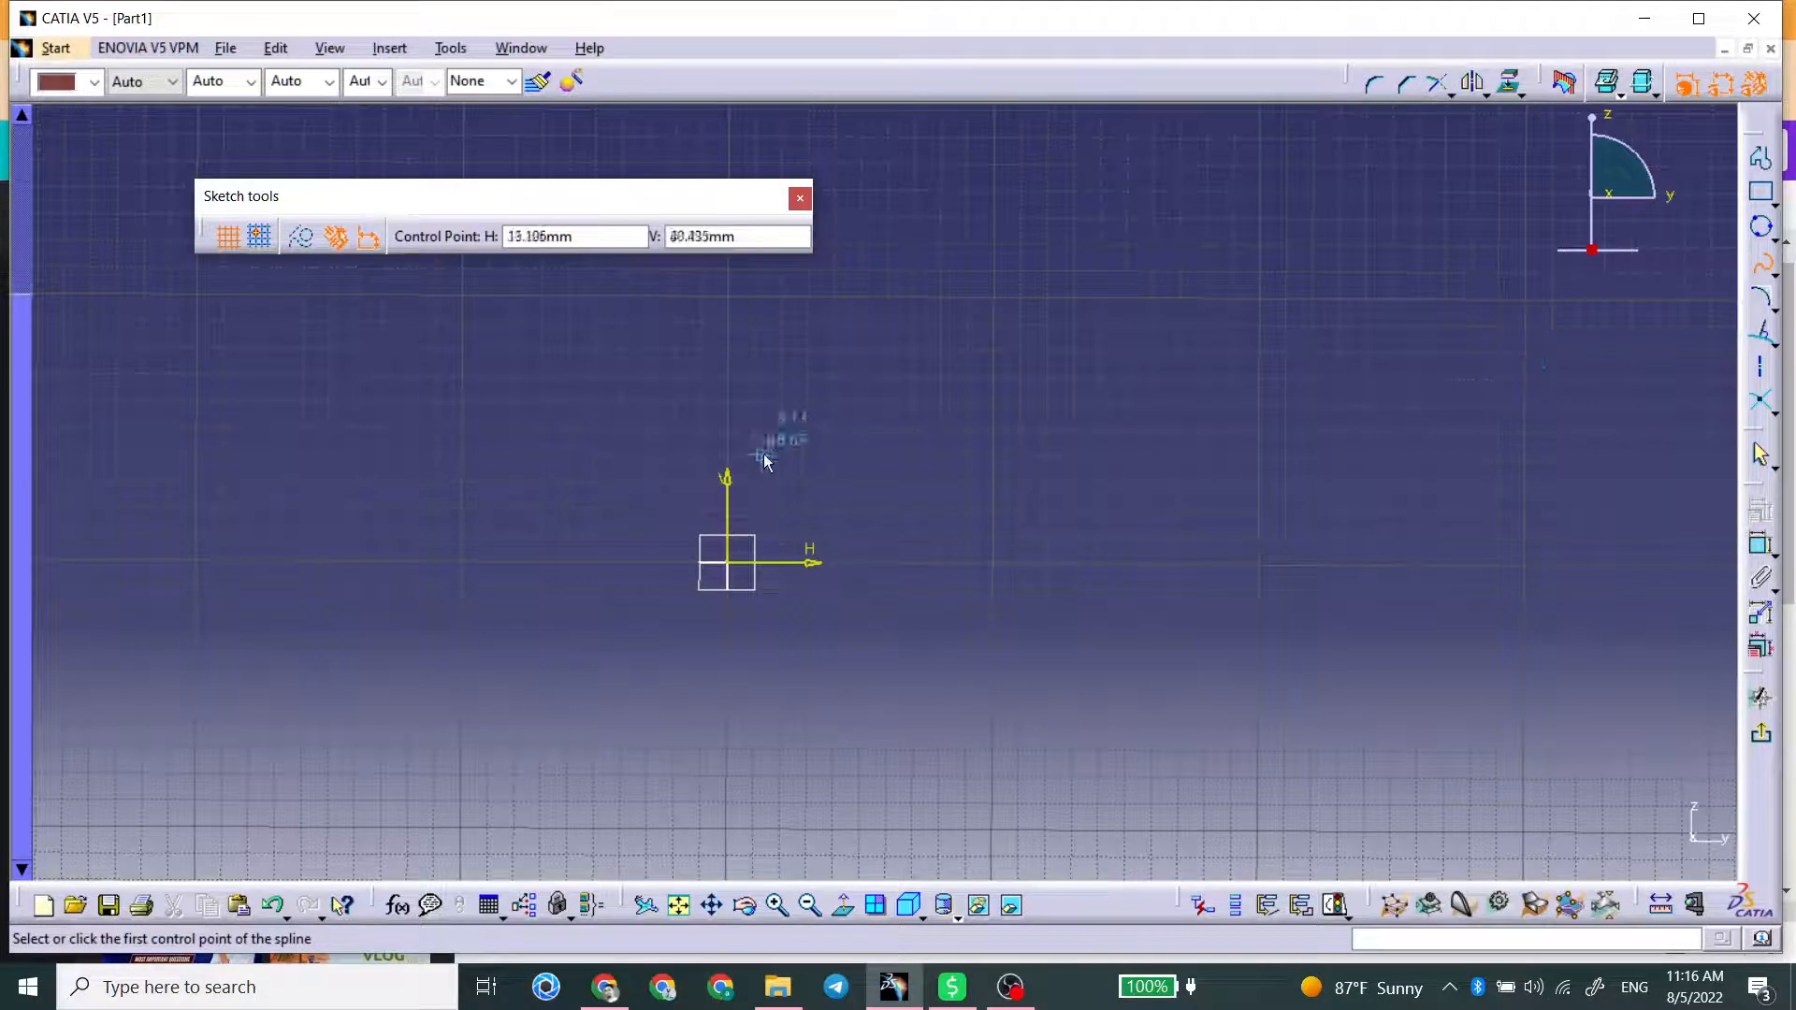
pyautogui.click(942, 390)
pyautogui.click(943, 337)
pyautogui.click(927, 284)
pyautogui.click(980, 209)
pyautogui.click(1066, 196)
pyautogui.click(1083, 257)
pyautogui.click(1038, 329)
pyautogui.click(1003, 391)
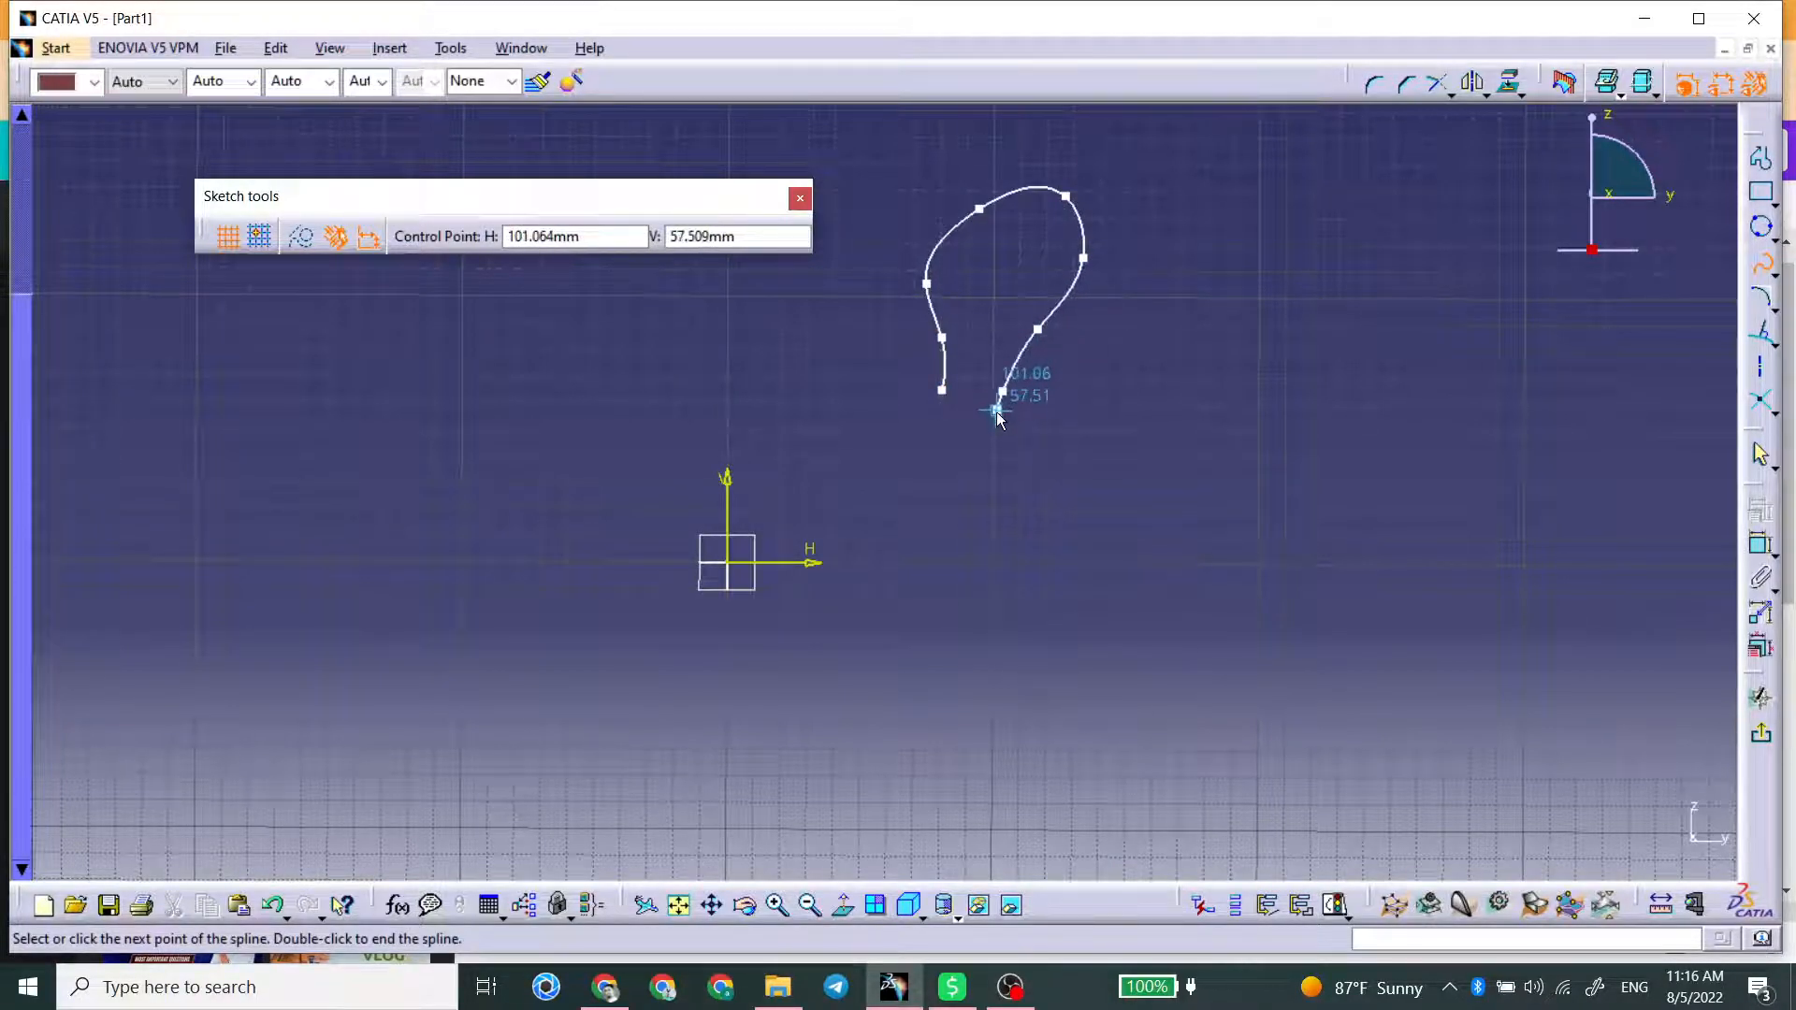
pyautogui.click(1027, 427)
pyautogui.click(1103, 361)
pyautogui.click(1193, 316)
pyautogui.click(1289, 316)
pyautogui.click(1296, 392)
pyautogui.click(1207, 446)
pyautogui.click(1132, 470)
pyautogui.click(1064, 496)
pyautogui.click(1082, 515)
pyautogui.click(1172, 527)
pyautogui.click(1243, 564)
pyautogui.click(1233, 657)
pyautogui.click(1100, 648)
pyautogui.click(1022, 611)
pyautogui.click(990, 630)
pyautogui.click(990, 698)
pyautogui.click(915, 709)
pyautogui.click(875, 647)
pyautogui.click(904, 589)
pyautogui.click(925, 525)
pyautogui.click(862, 495)
pyautogui.click(767, 460)
pyautogui.click(739, 398)
pyautogui.click(820, 359)
pyautogui.click(887, 419)
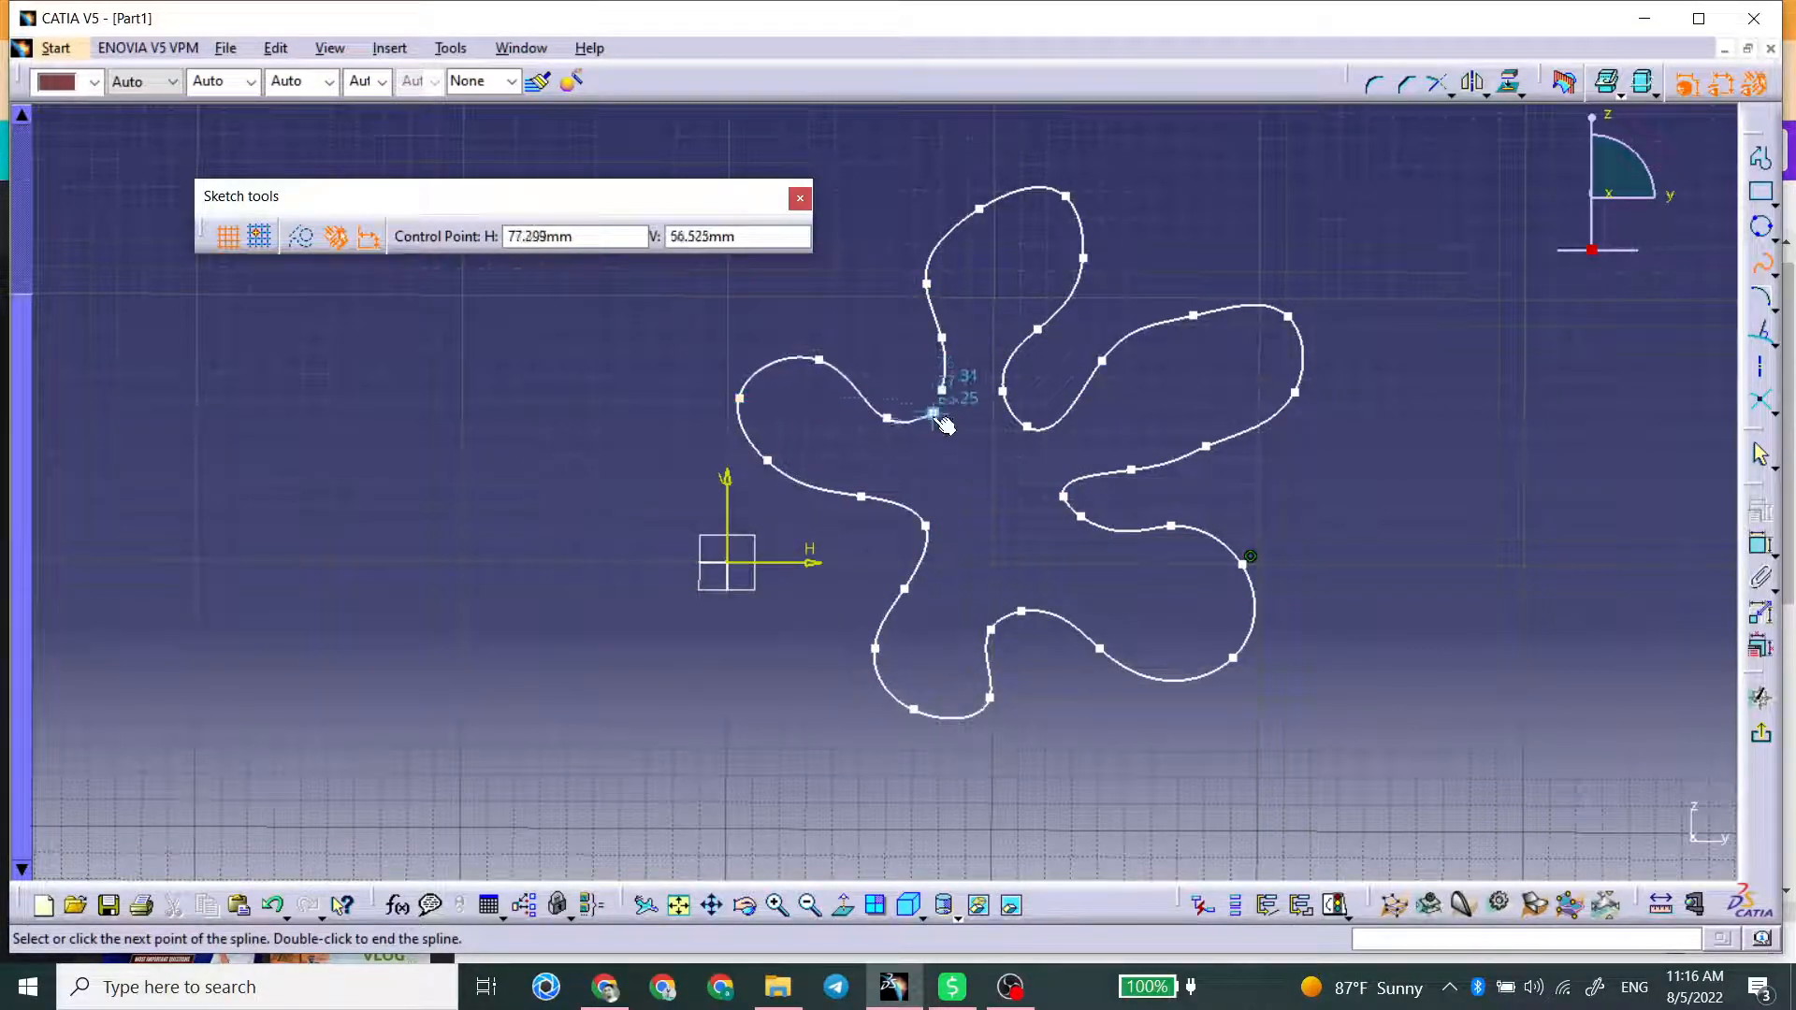
pyautogui.rightClick(933, 430)
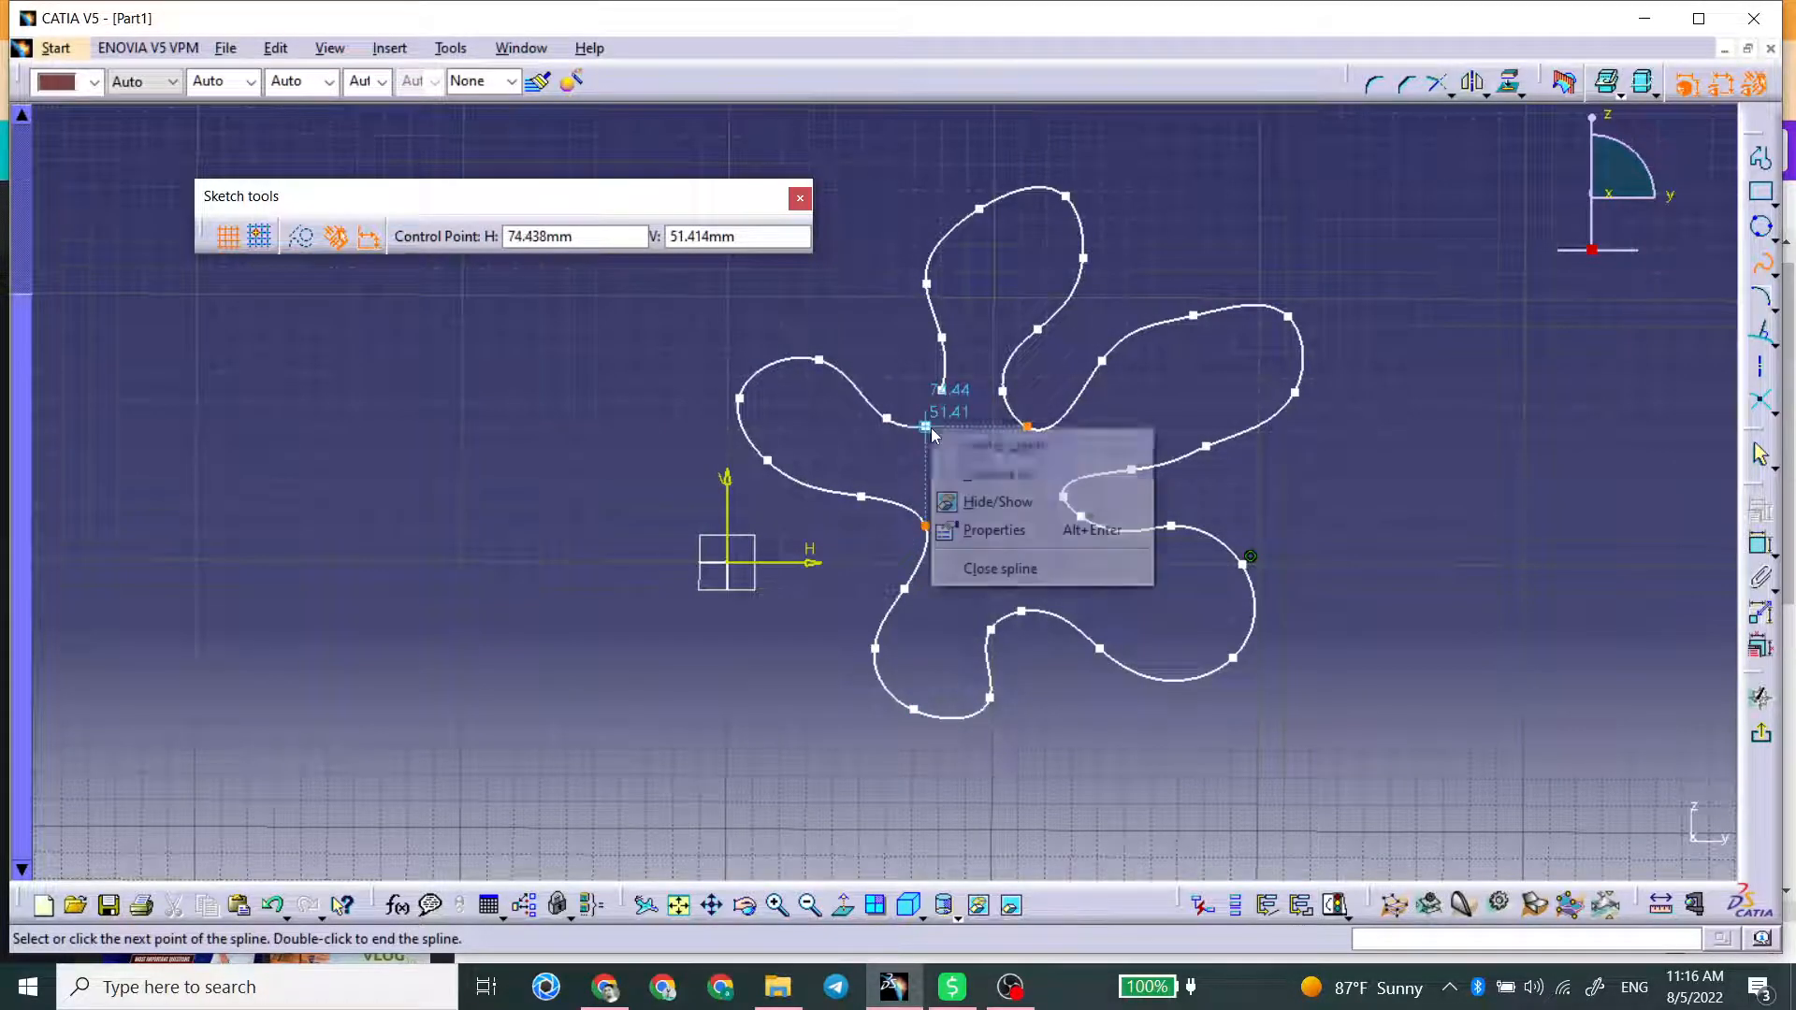
pyautogui.click(984, 573)
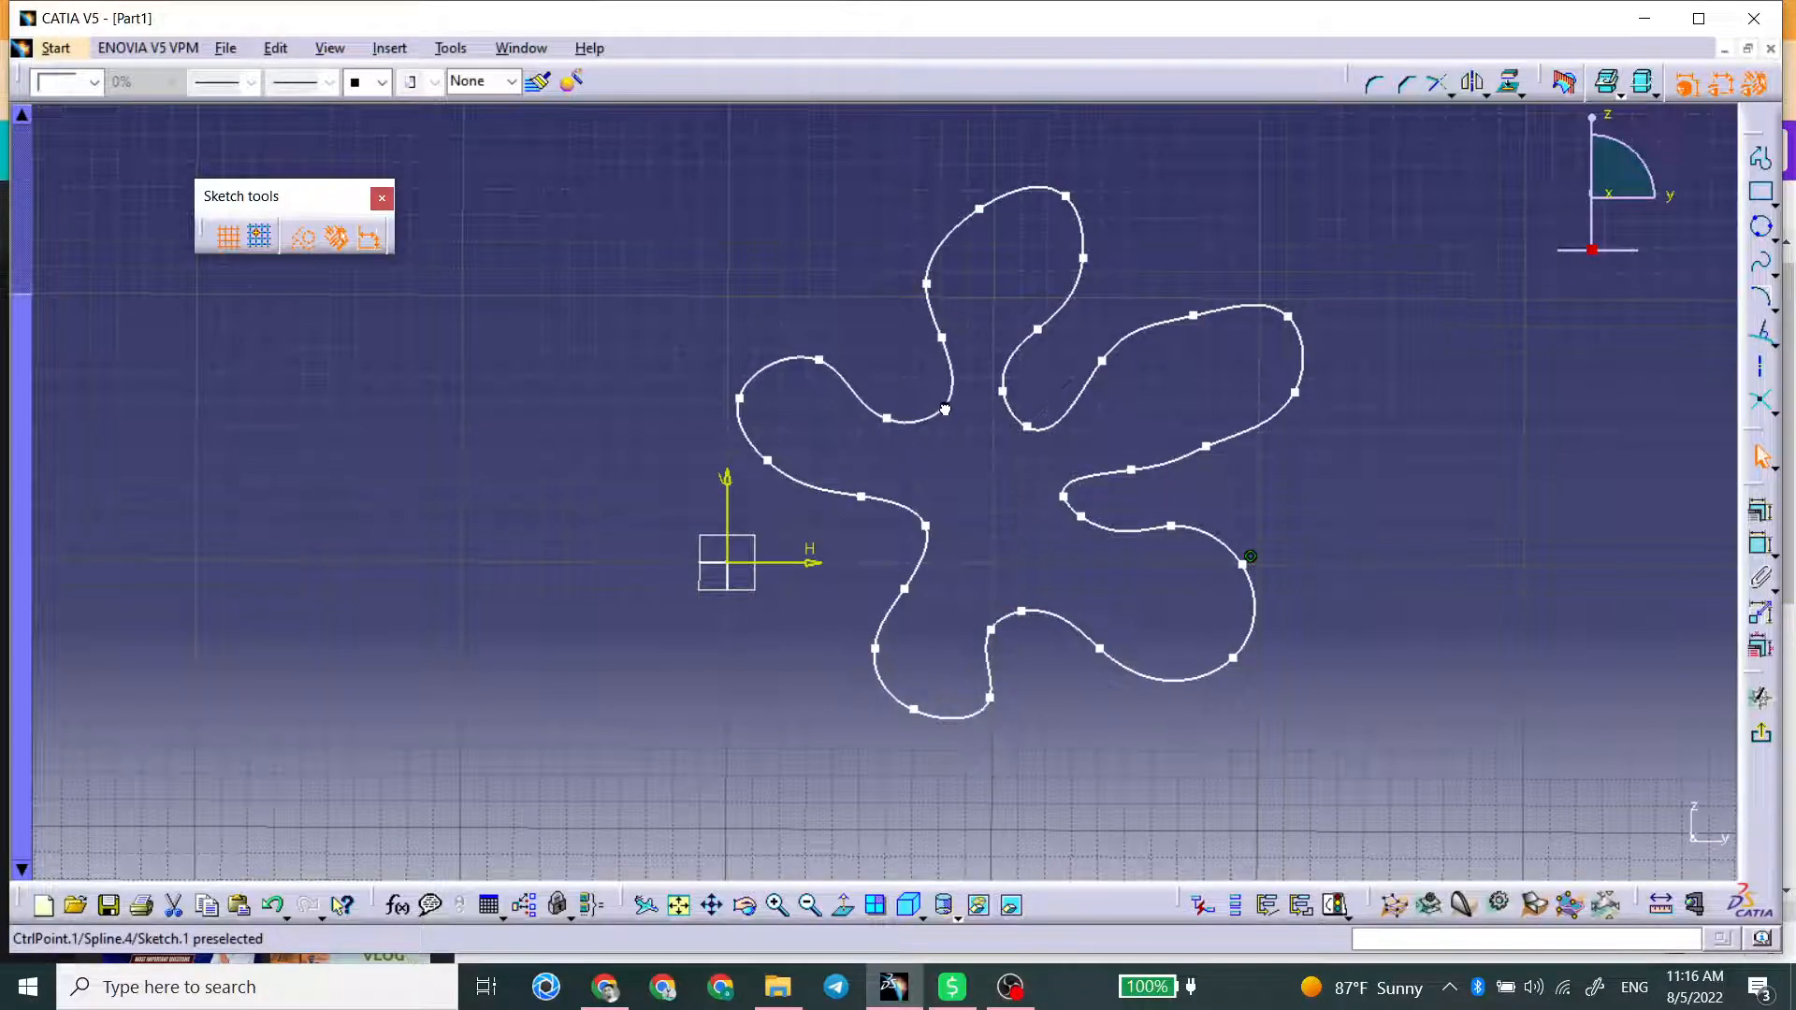
# Reshape the lobe nearest the V axis by moving its control points slightly along its tip and both edges.
pyautogui.moveTo(887, 418); pyautogui.dragTo(811, 344)
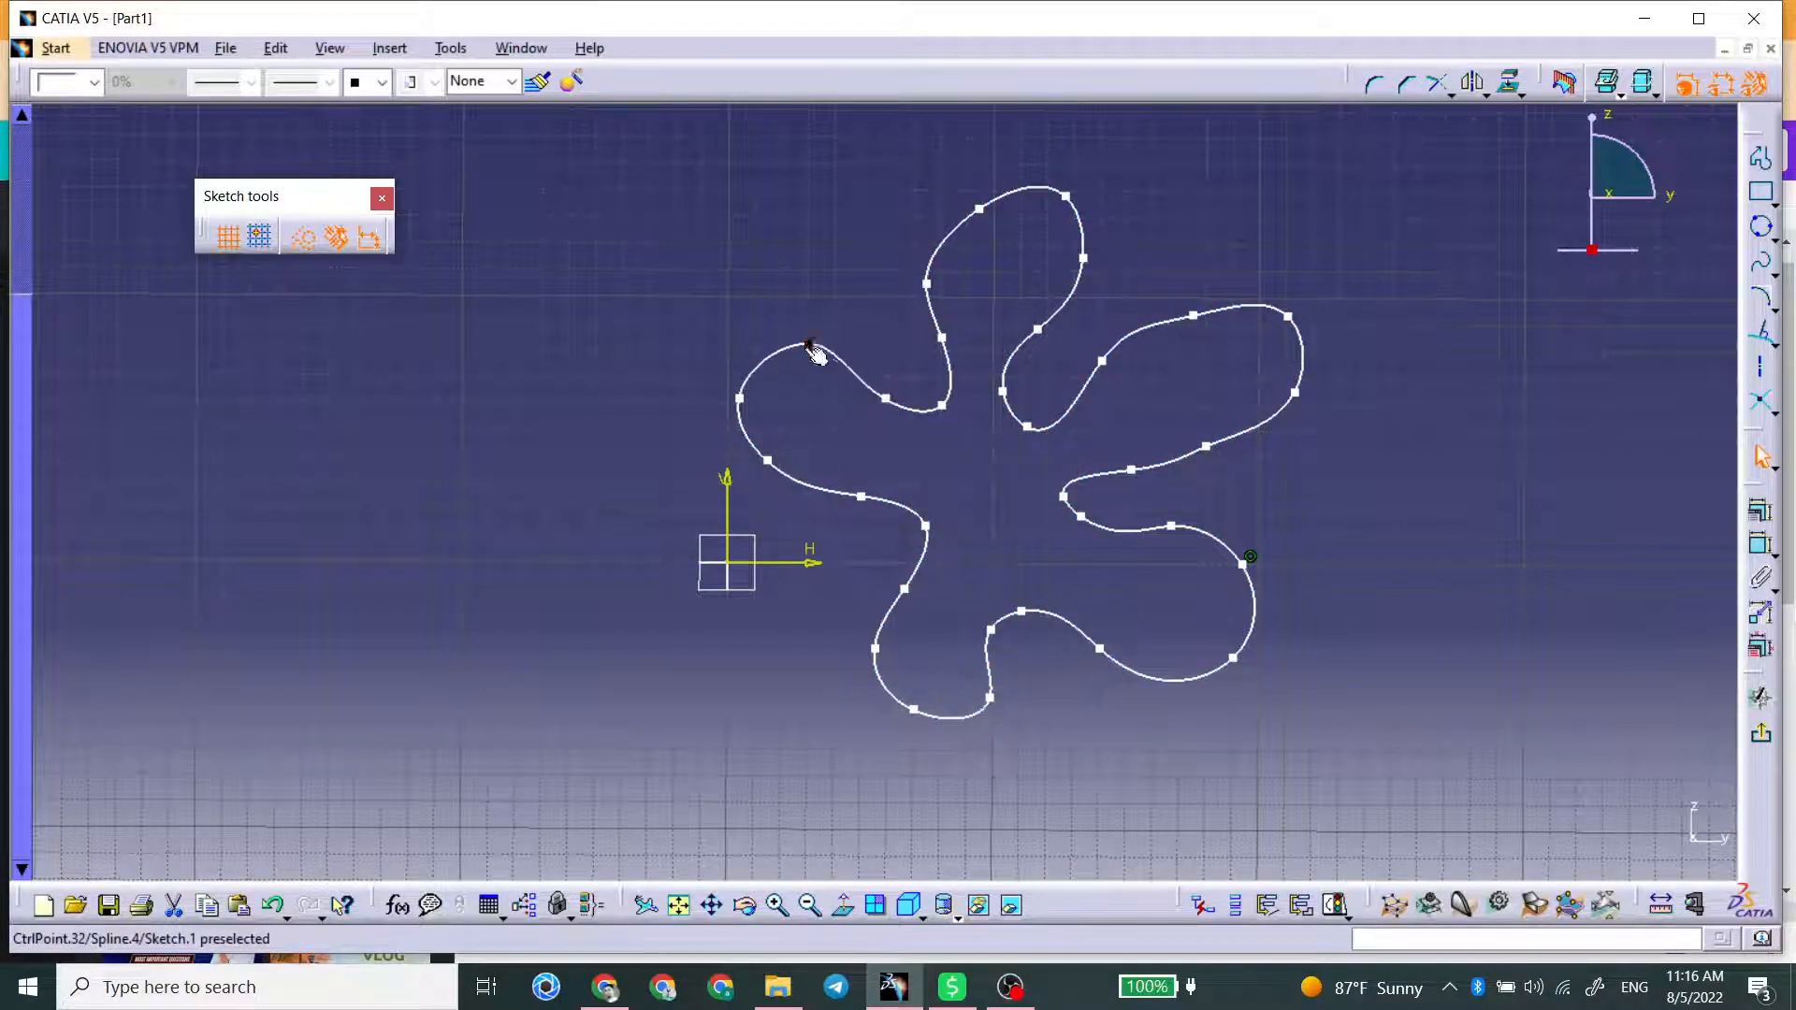
pyautogui.moveTo(770, 462); pyautogui.dragTo(777, 466)
pyautogui.moveTo(740, 398); pyautogui.dragTo(752, 402)
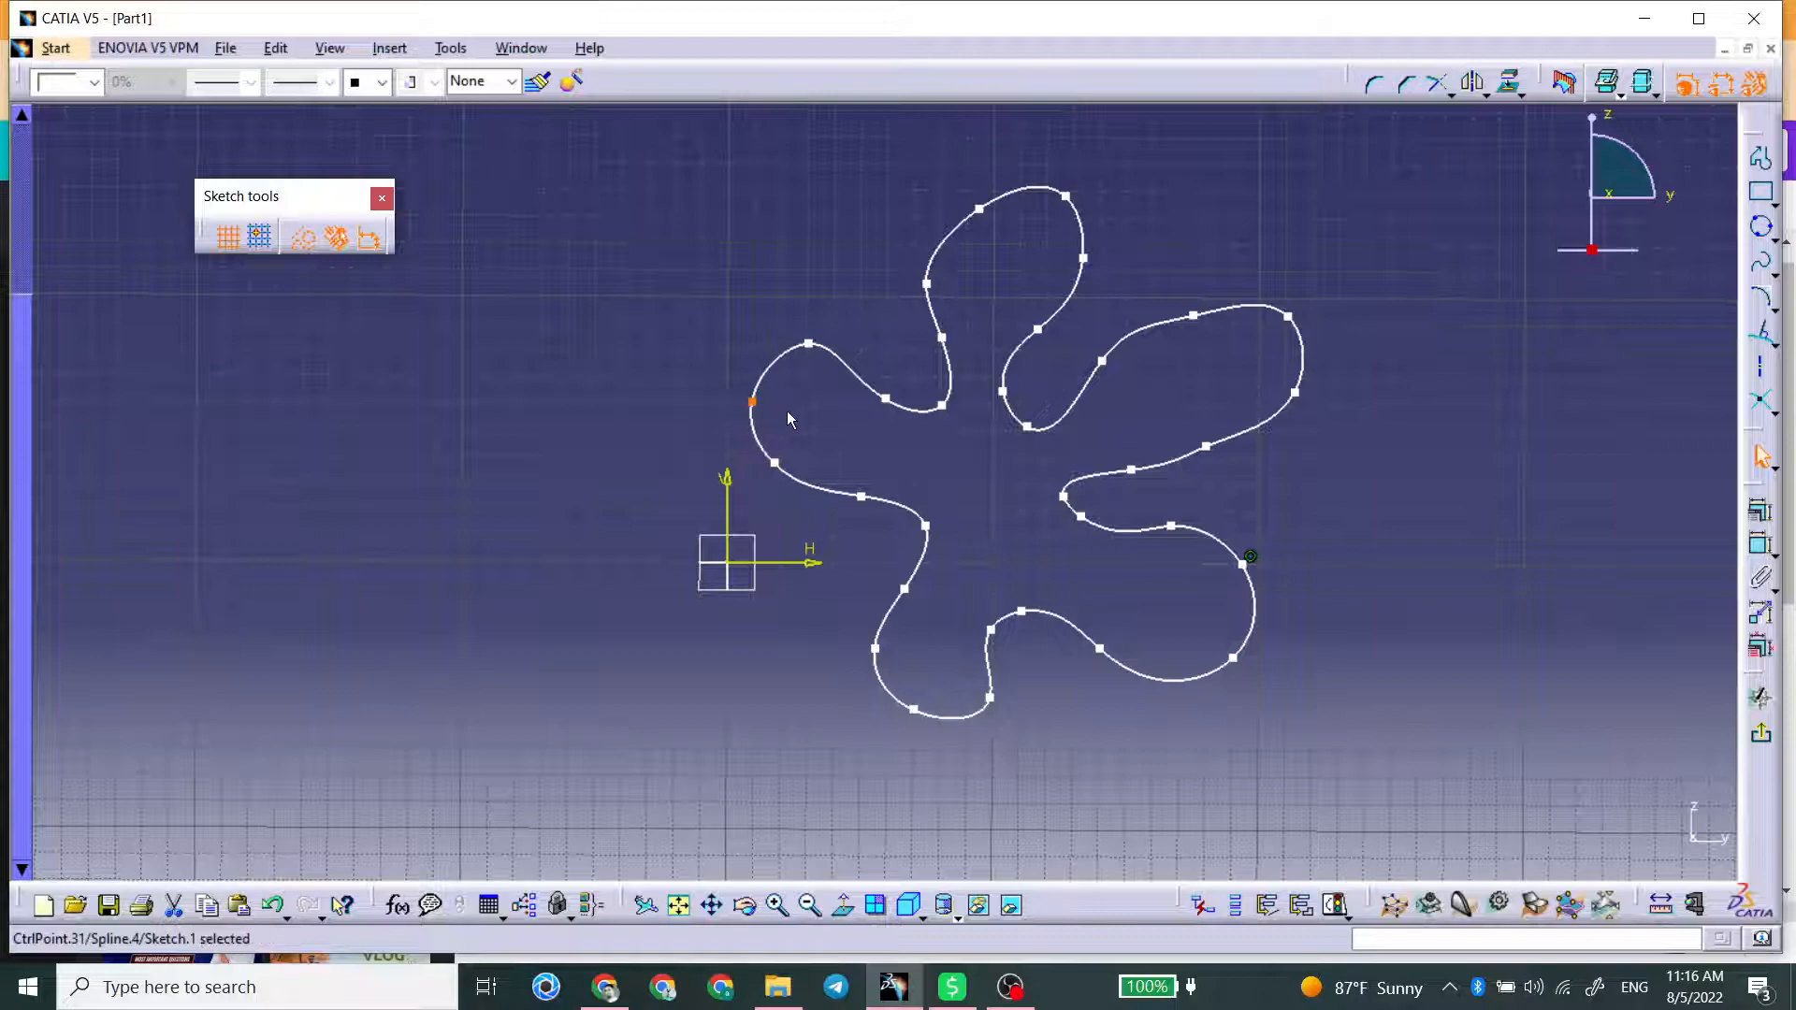
pyautogui.click(815, 423)
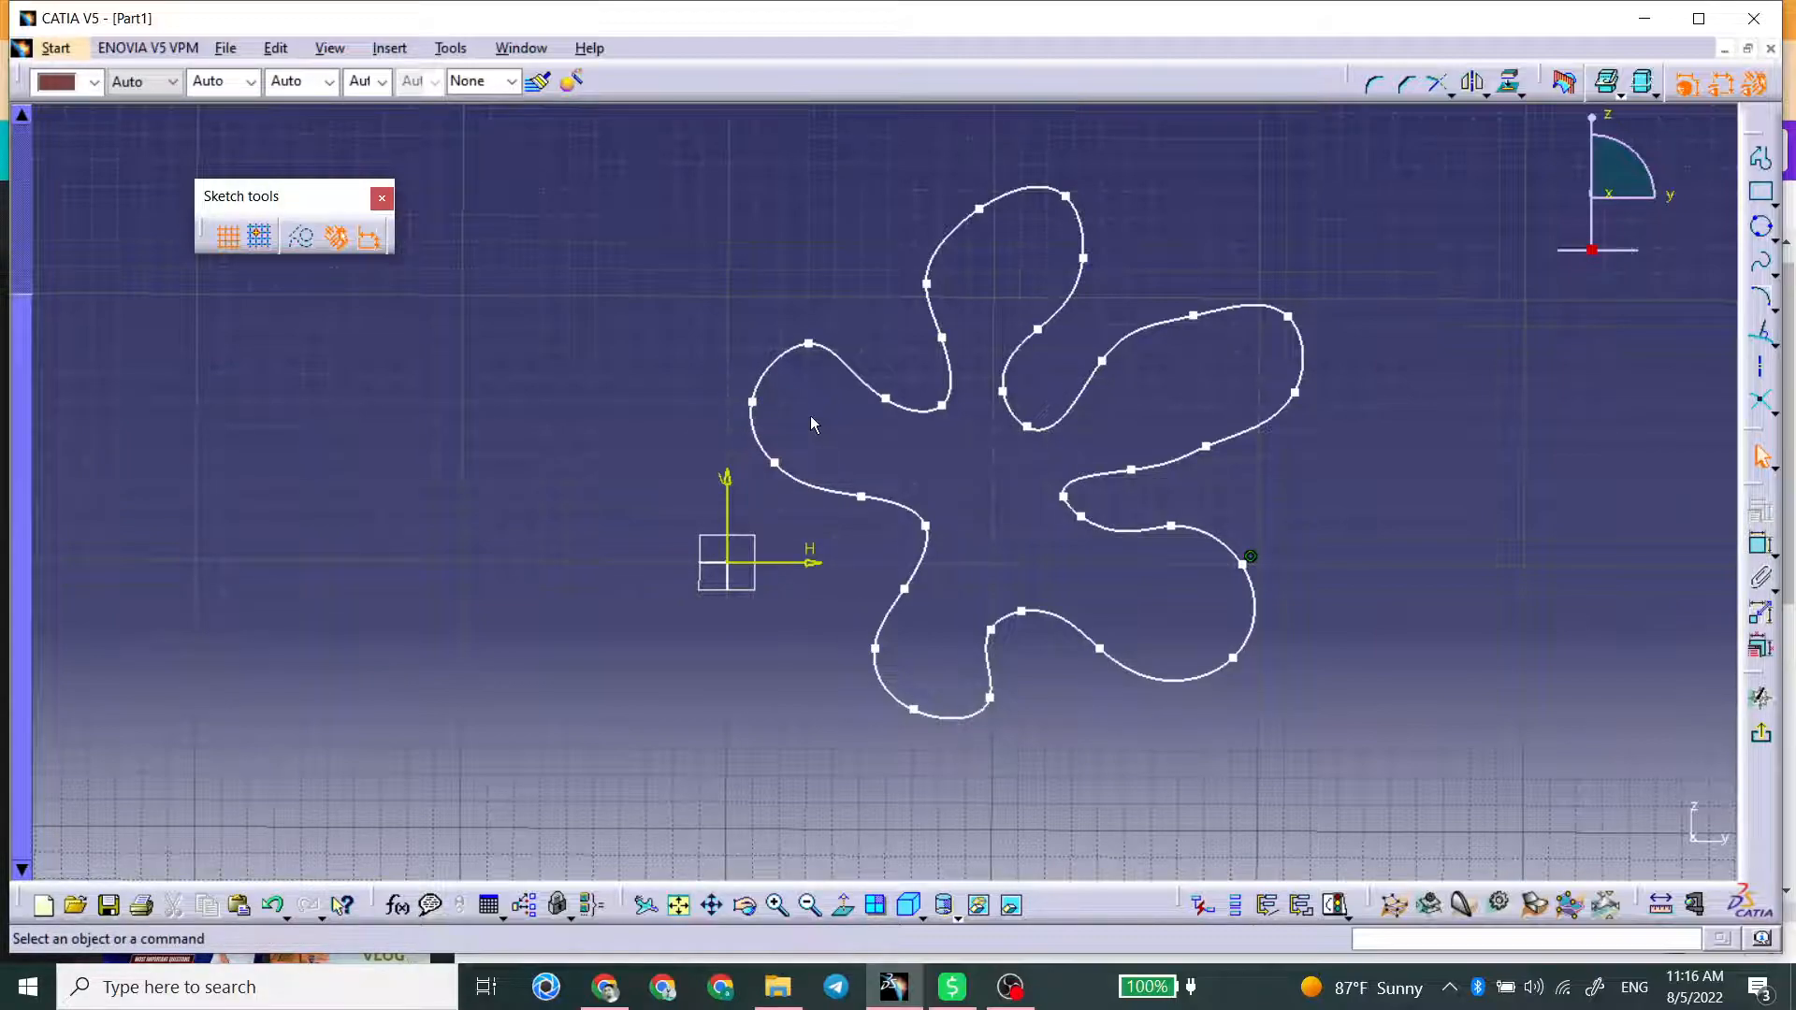
pyautogui.moveTo(996, 468); pyautogui.dragTo(987, 423, button='middle')
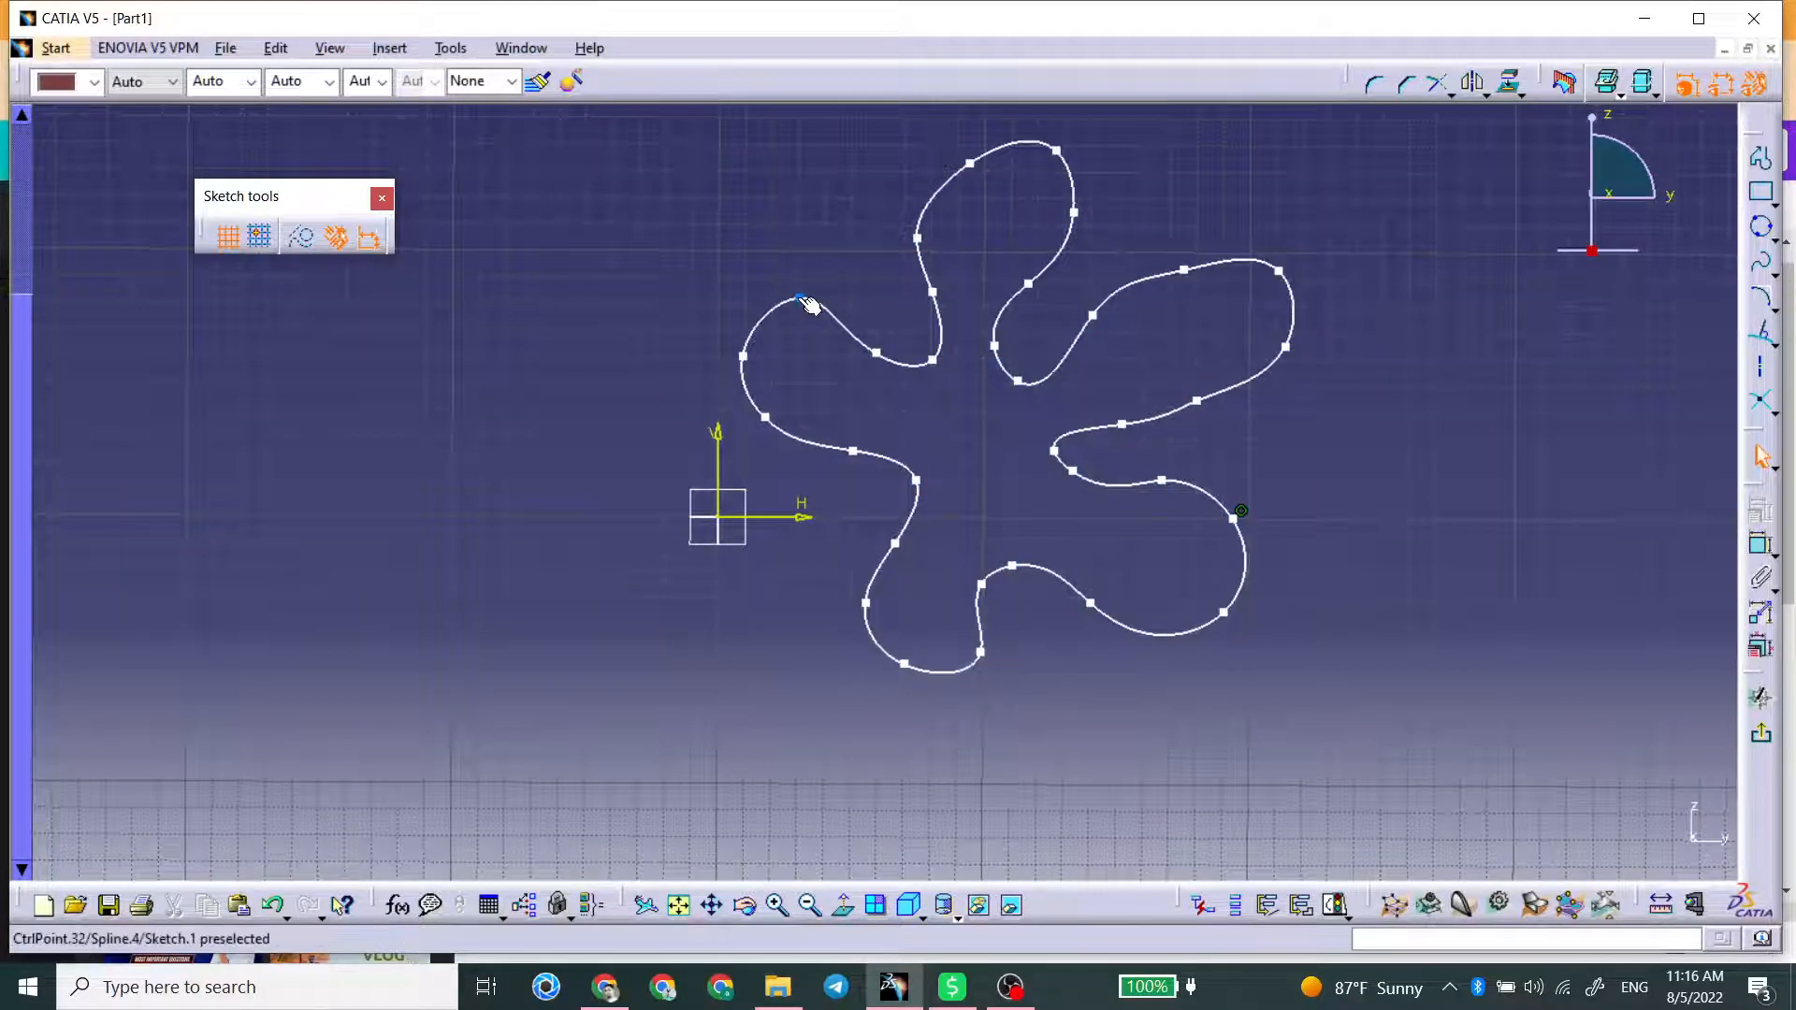
pyautogui.moveTo(793, 311); pyautogui.dragTo(798, 321)
pyautogui.click(817, 379)
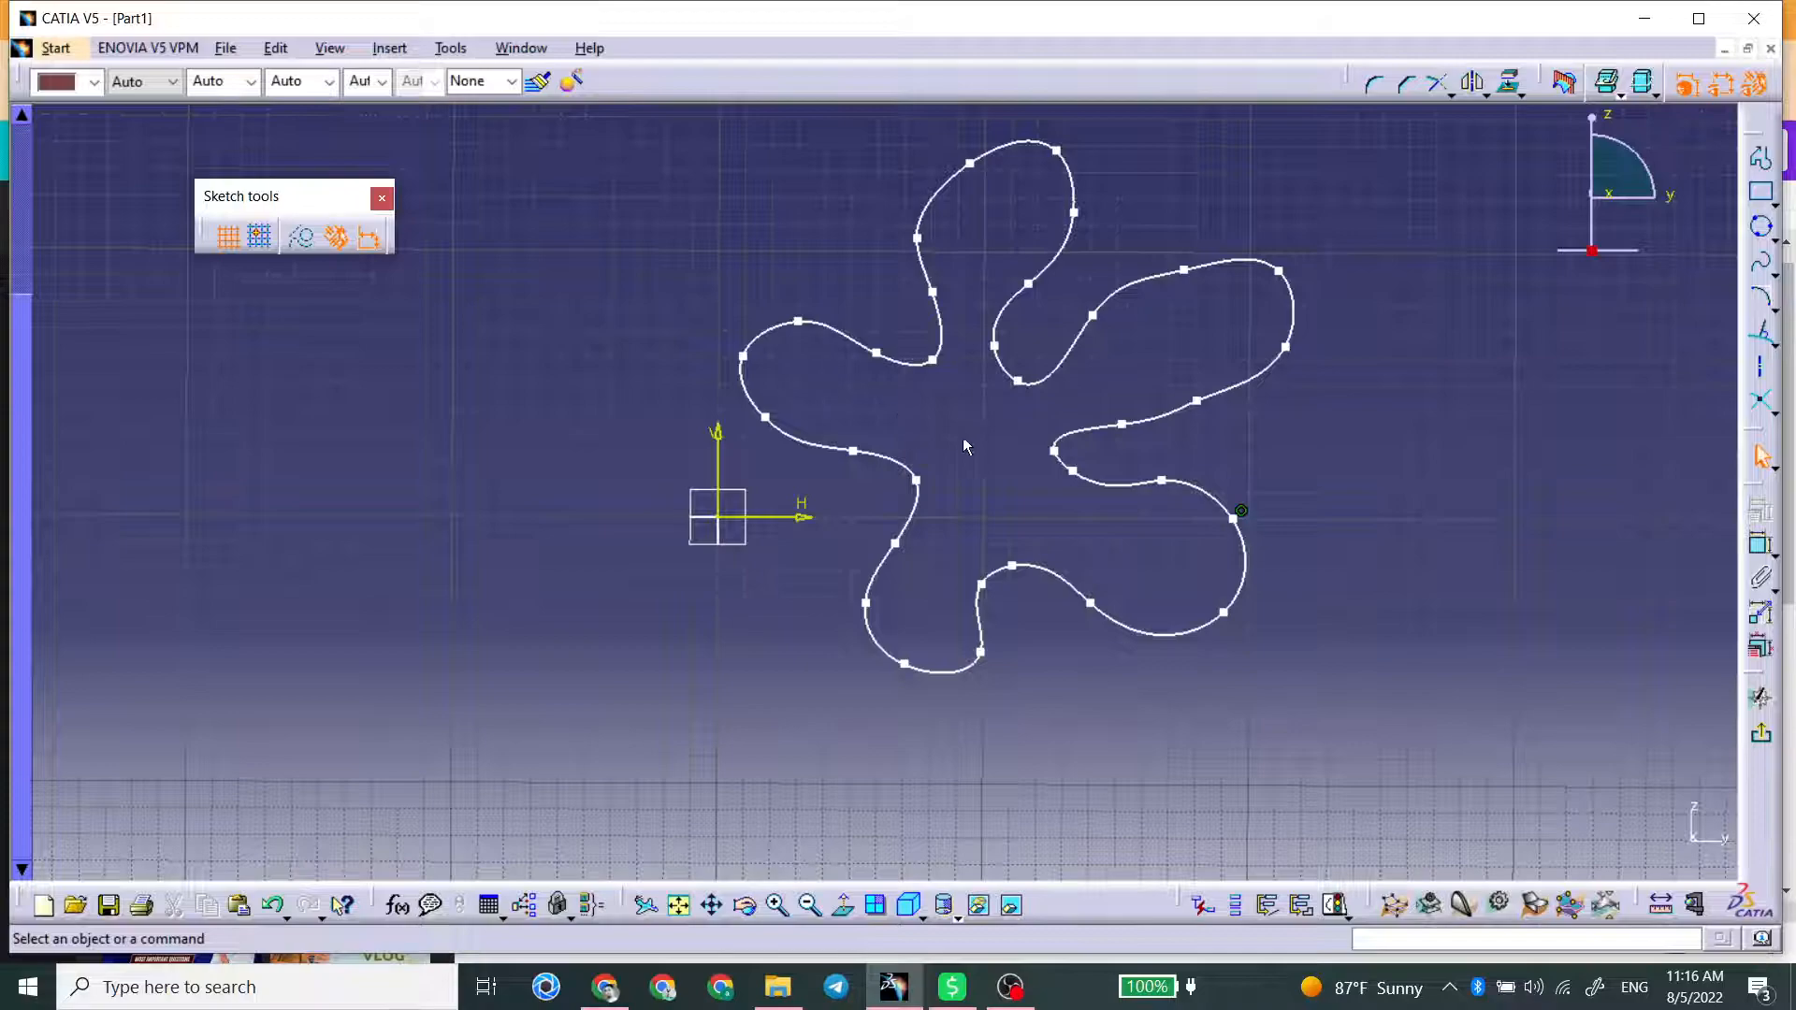
# Adjust the control points in the notch between the two right-hand lobes and in the notch left of the top lobe.
pyautogui.moveTo(1055, 451); pyautogui.dragTo(1072, 477)
pyautogui.click(954, 487)
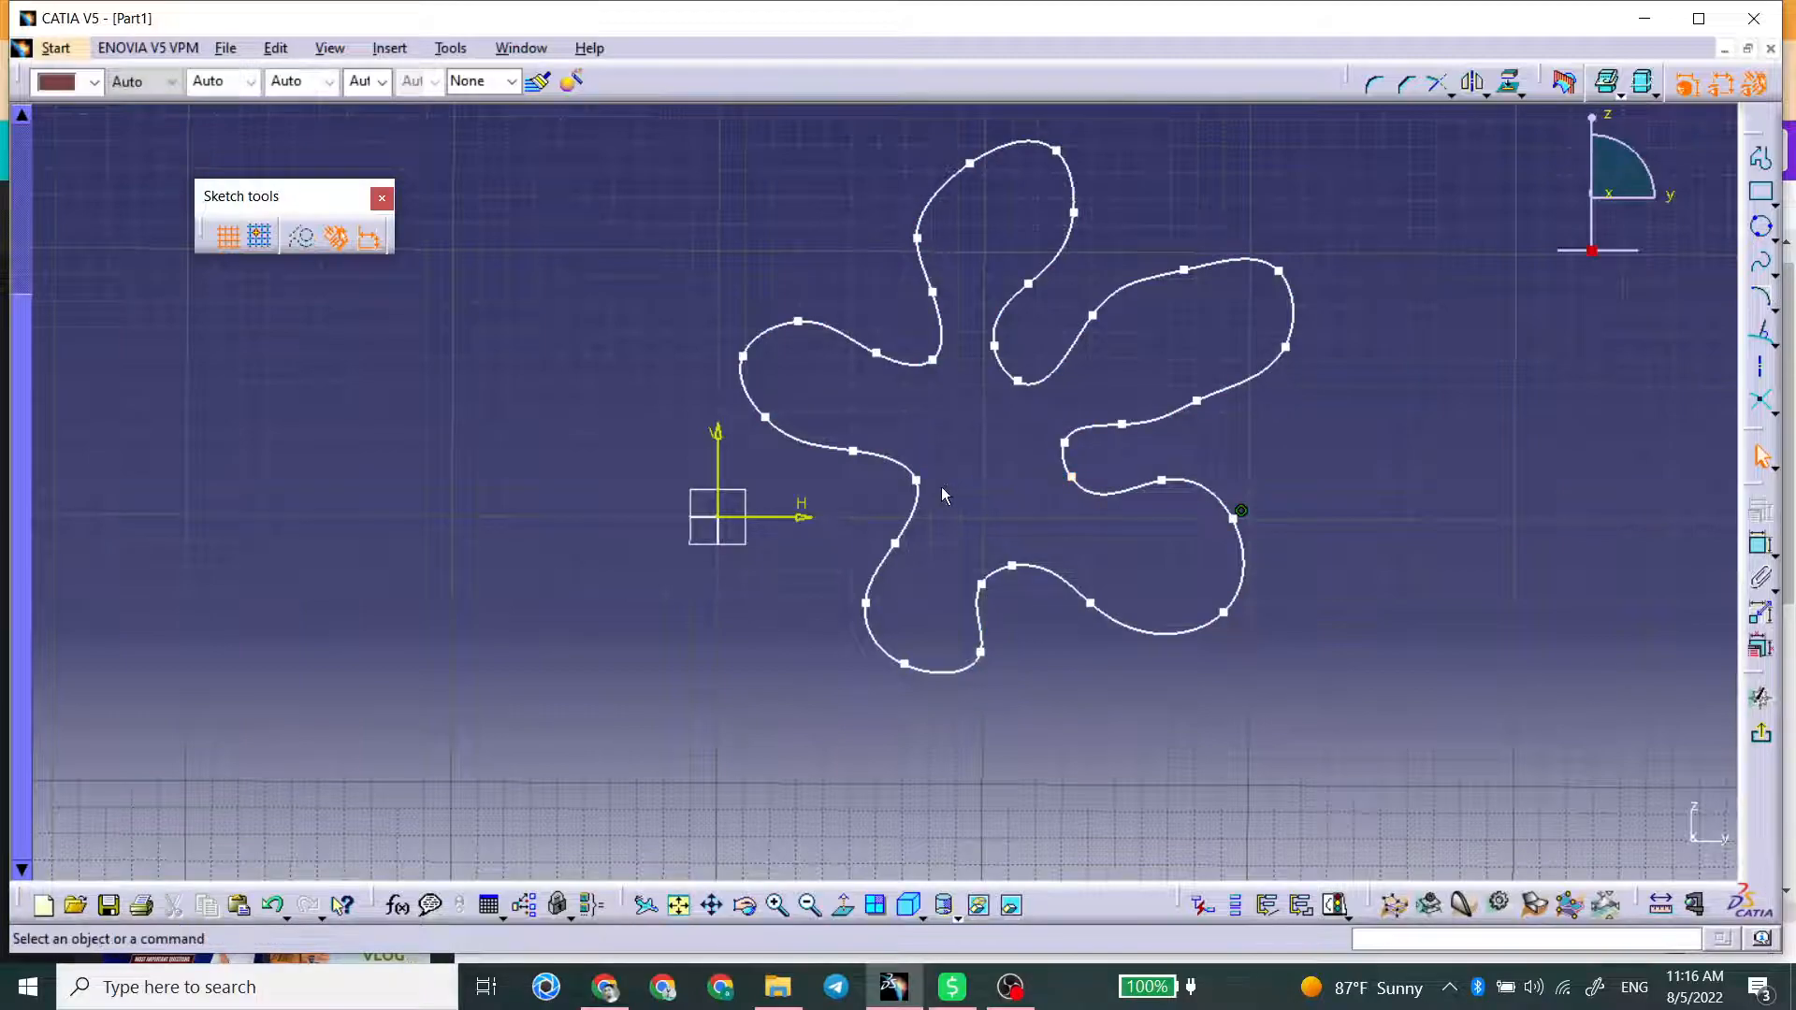
pyautogui.click(921, 481)
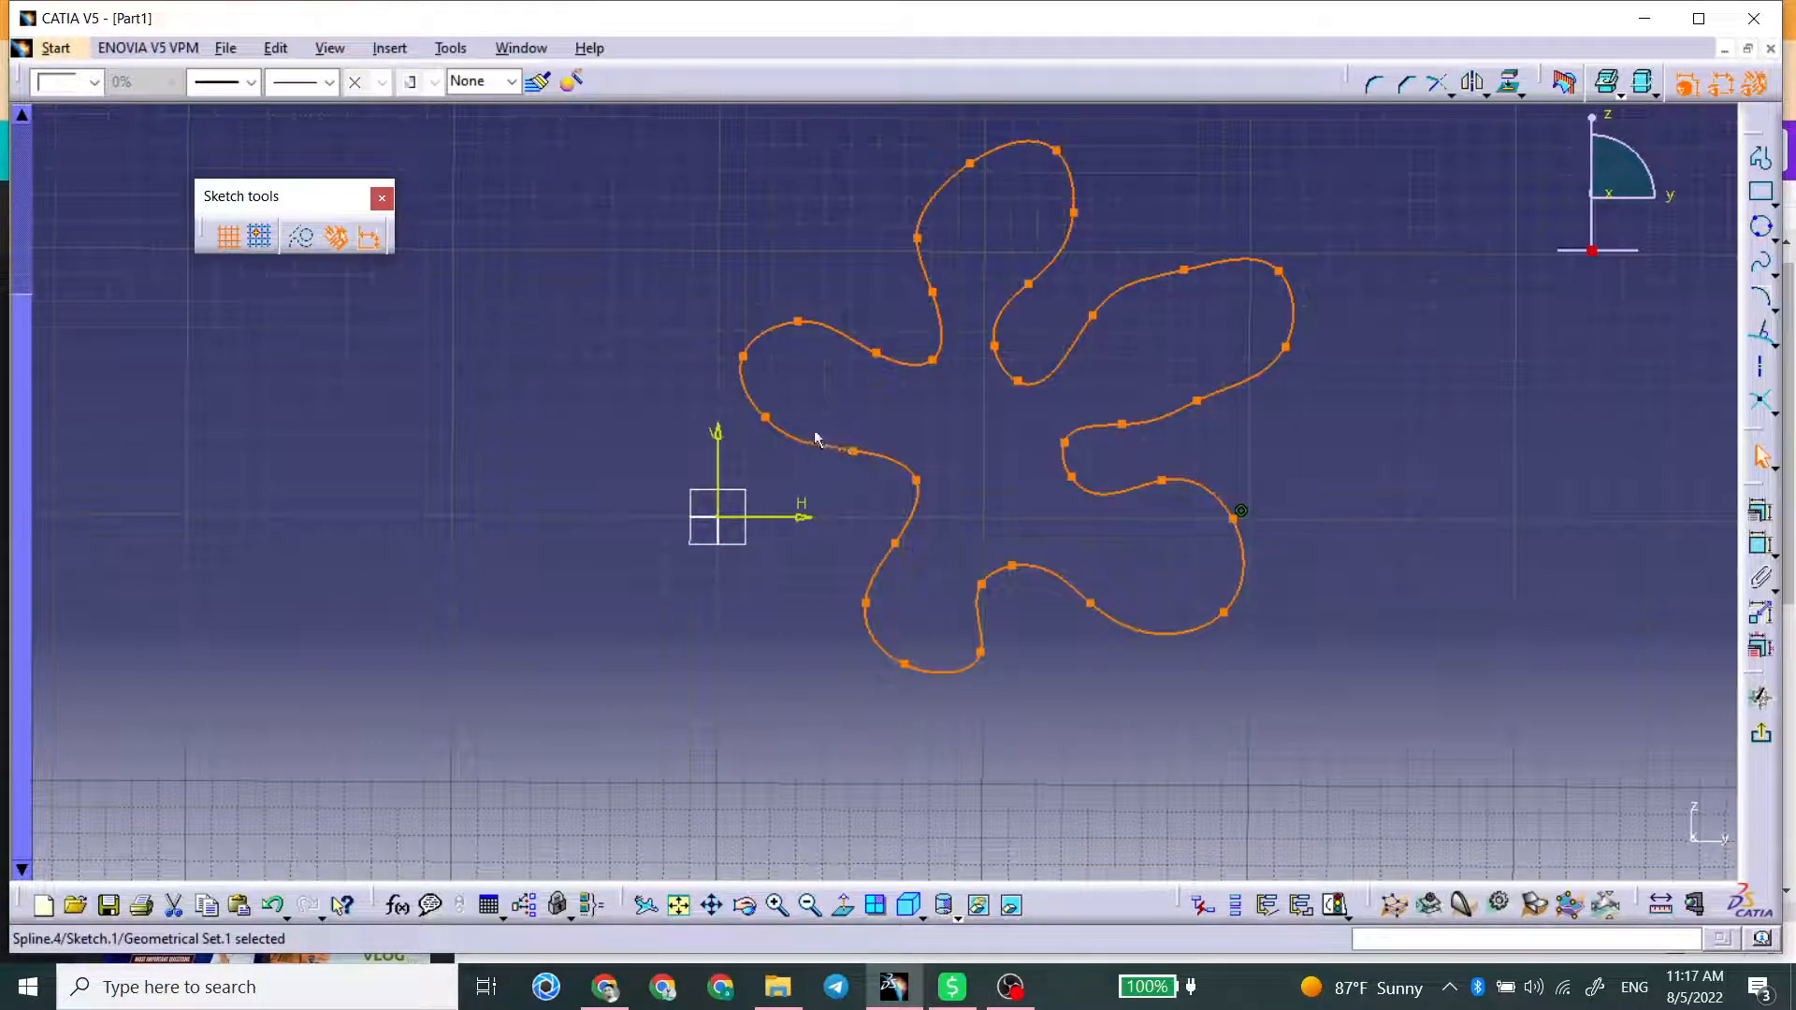
pyautogui.click(935, 361)
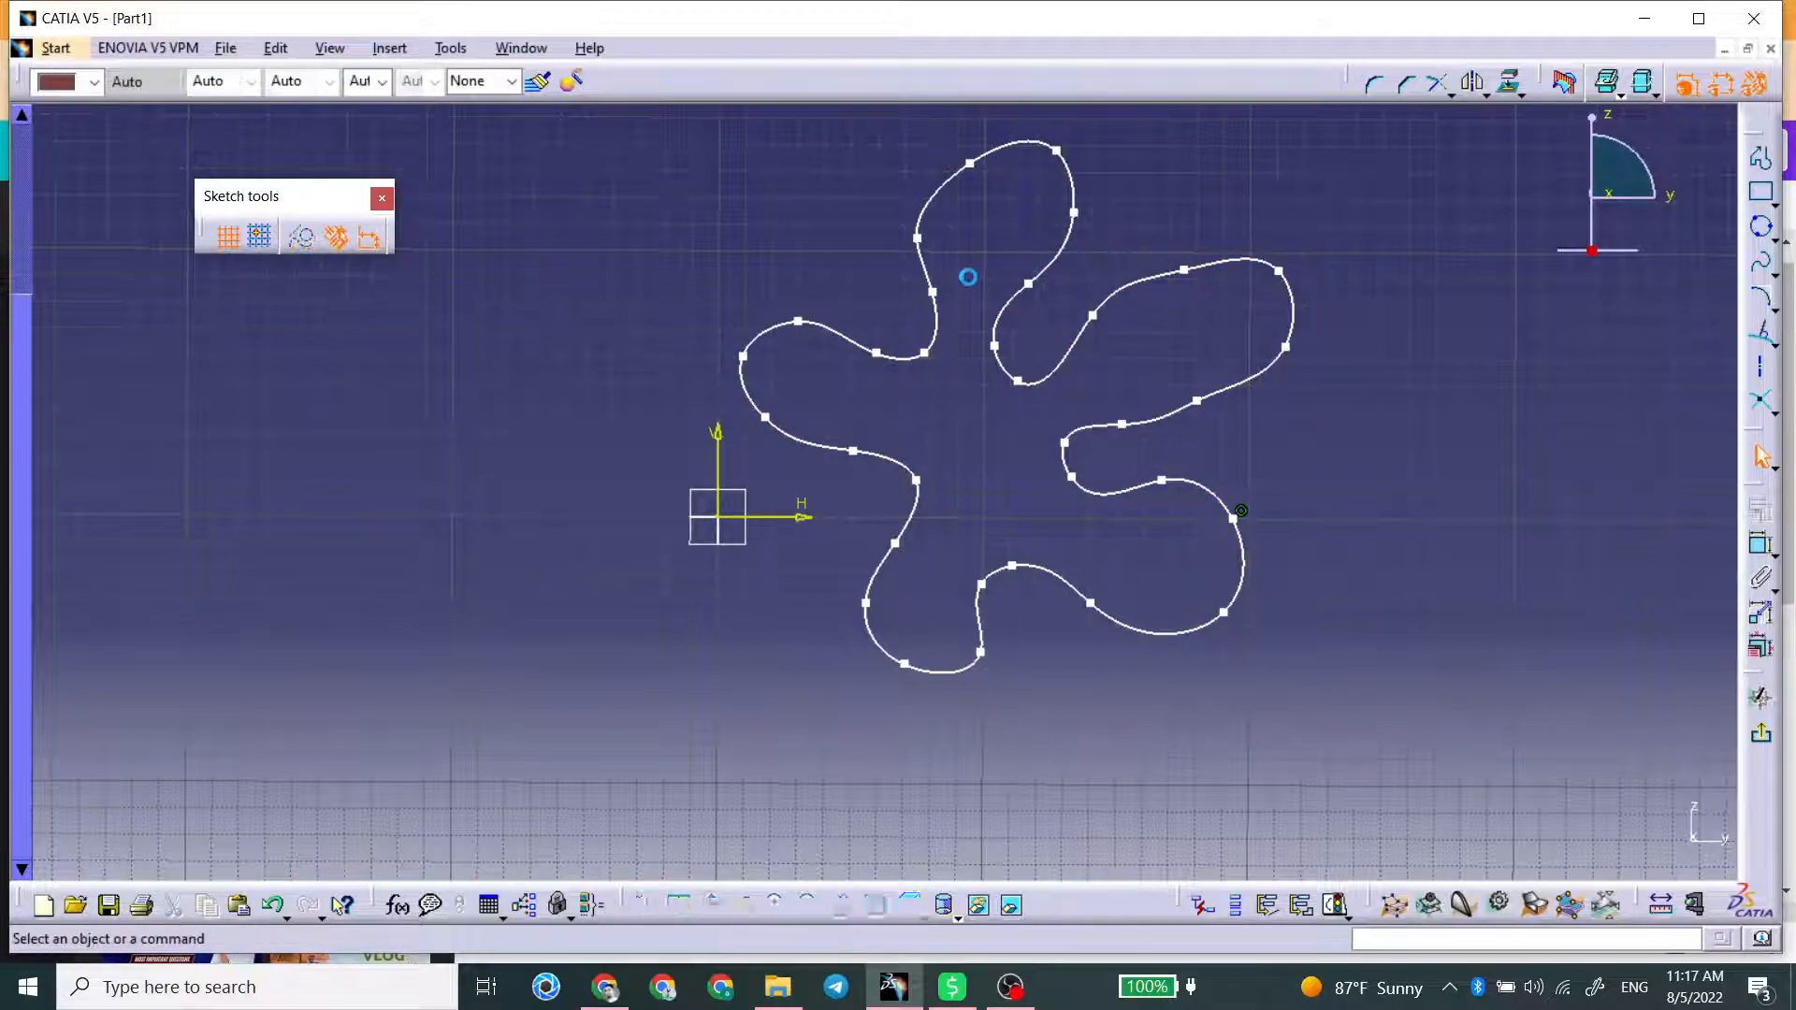
# Round the top lobe by moving its control points and smooth the notch between it and the upper-right lobe.
pyautogui.moveTo(918, 238); pyautogui.dragTo(926, 236)
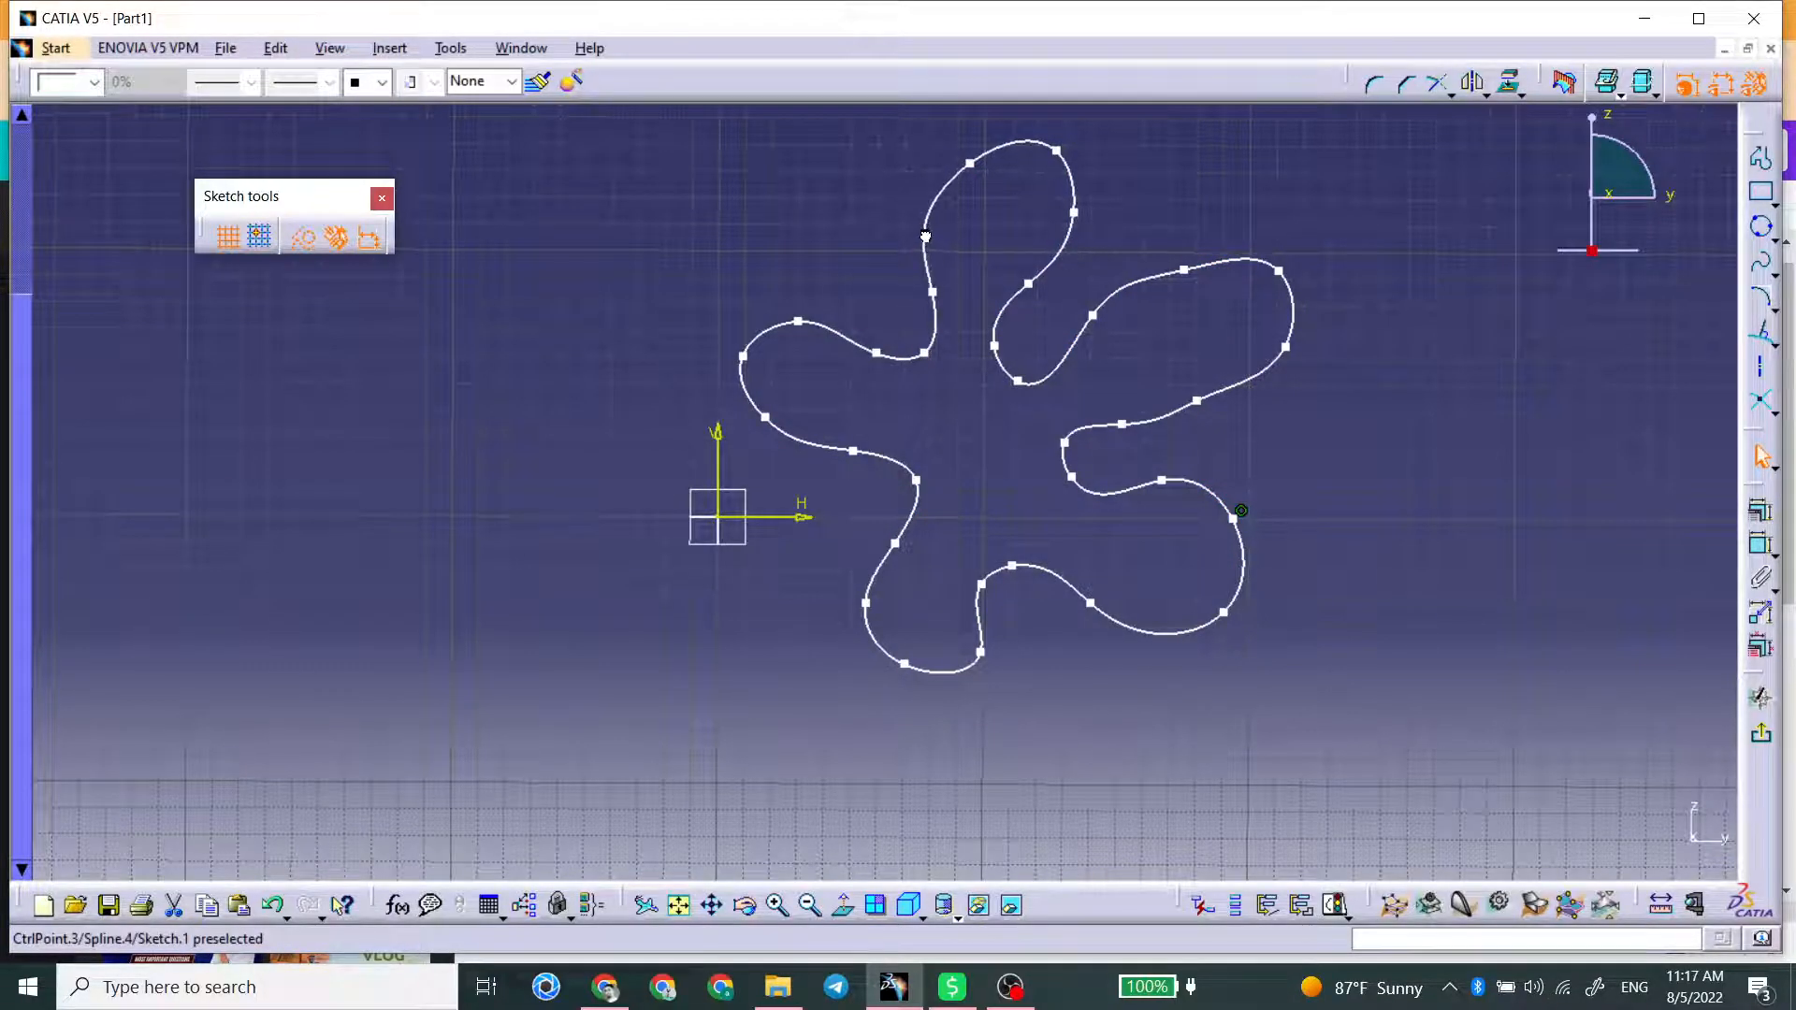
pyautogui.moveTo(971, 165); pyautogui.dragTo(1060, 165)
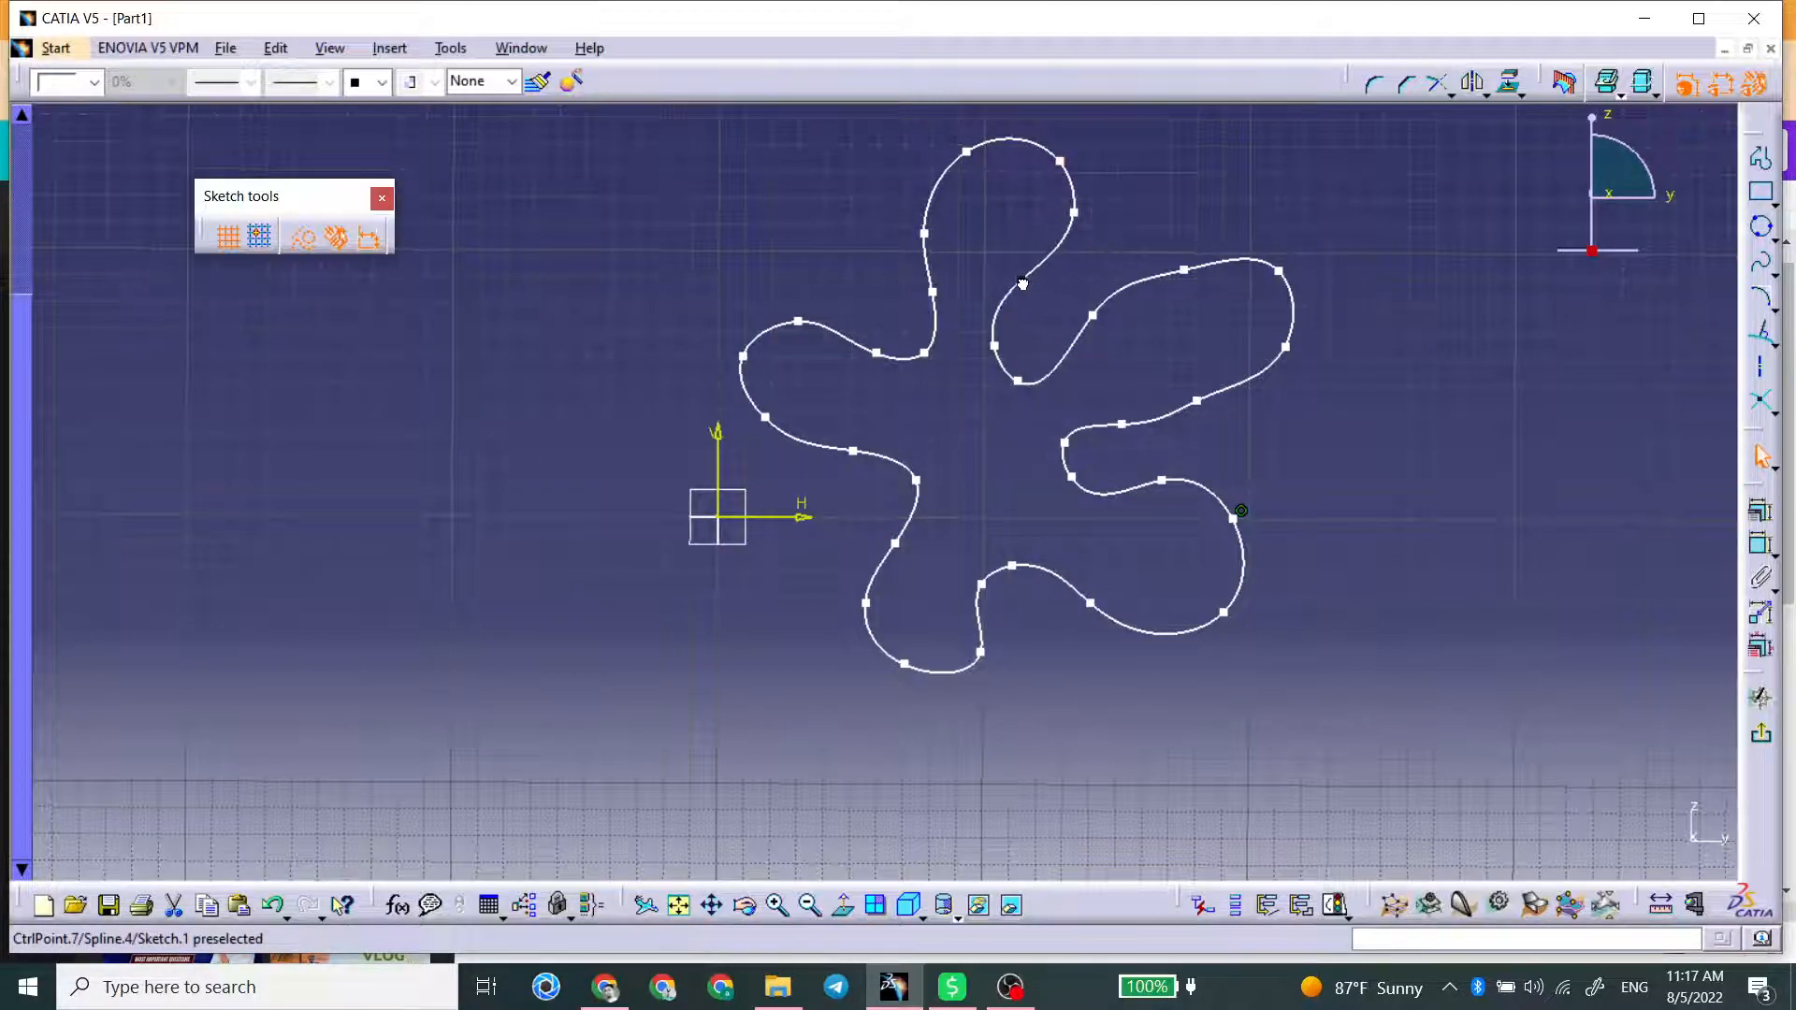
pyautogui.moveTo(996, 346); pyautogui.dragTo(1004, 349)
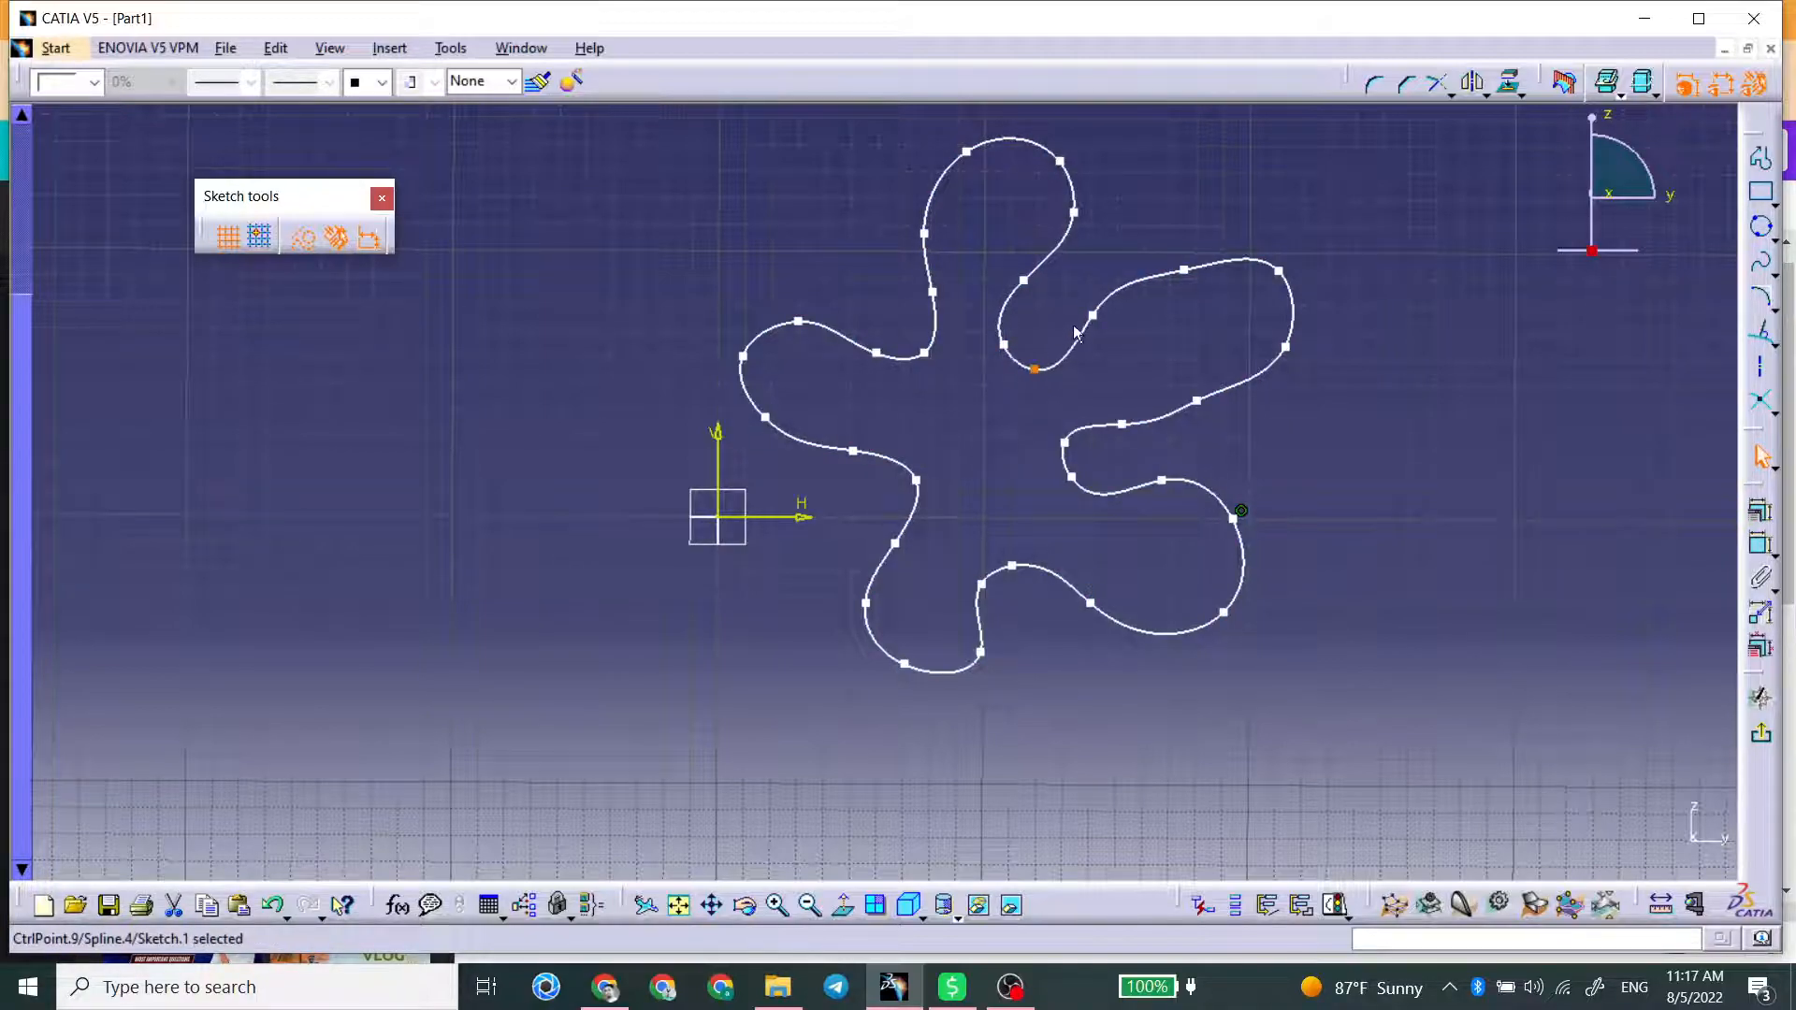
# Widen the upper-right lobe by moving its control points, and adjust the upper and outer points of the lower-right lobe.
pyautogui.moveTo(1185, 271); pyautogui.dragTo(1204, 256)
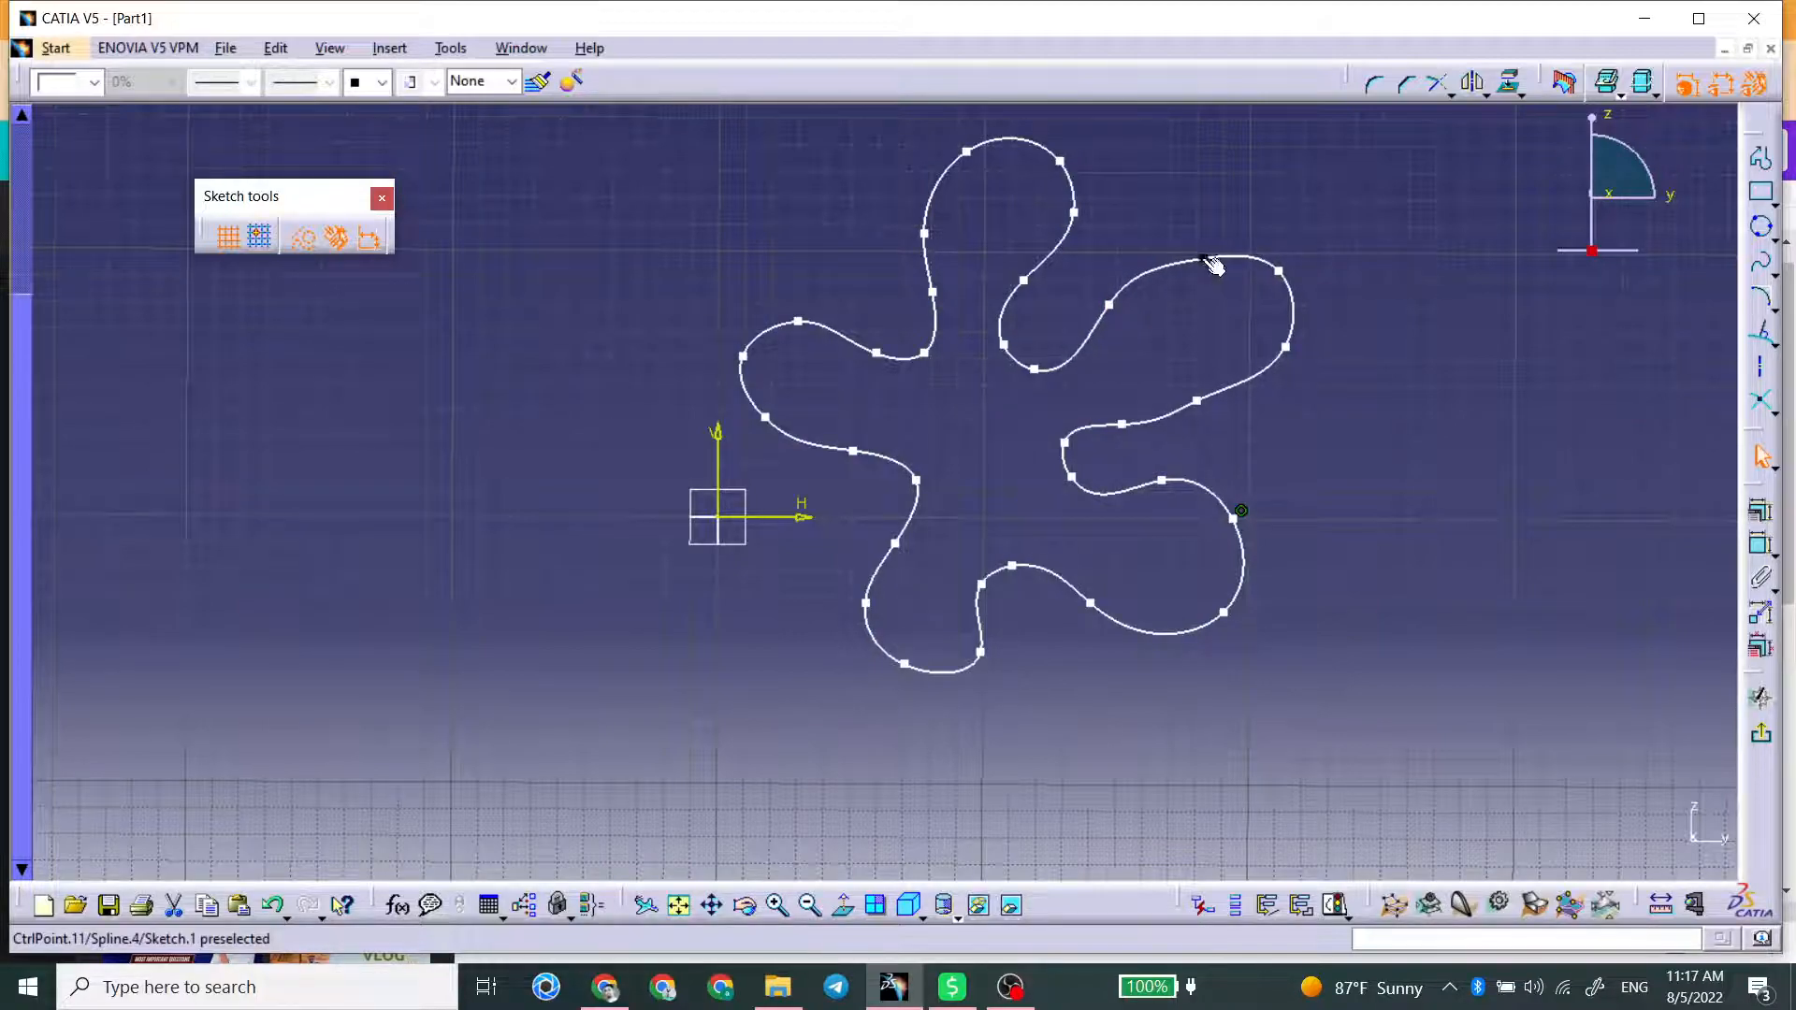
pyautogui.click(1287, 298)
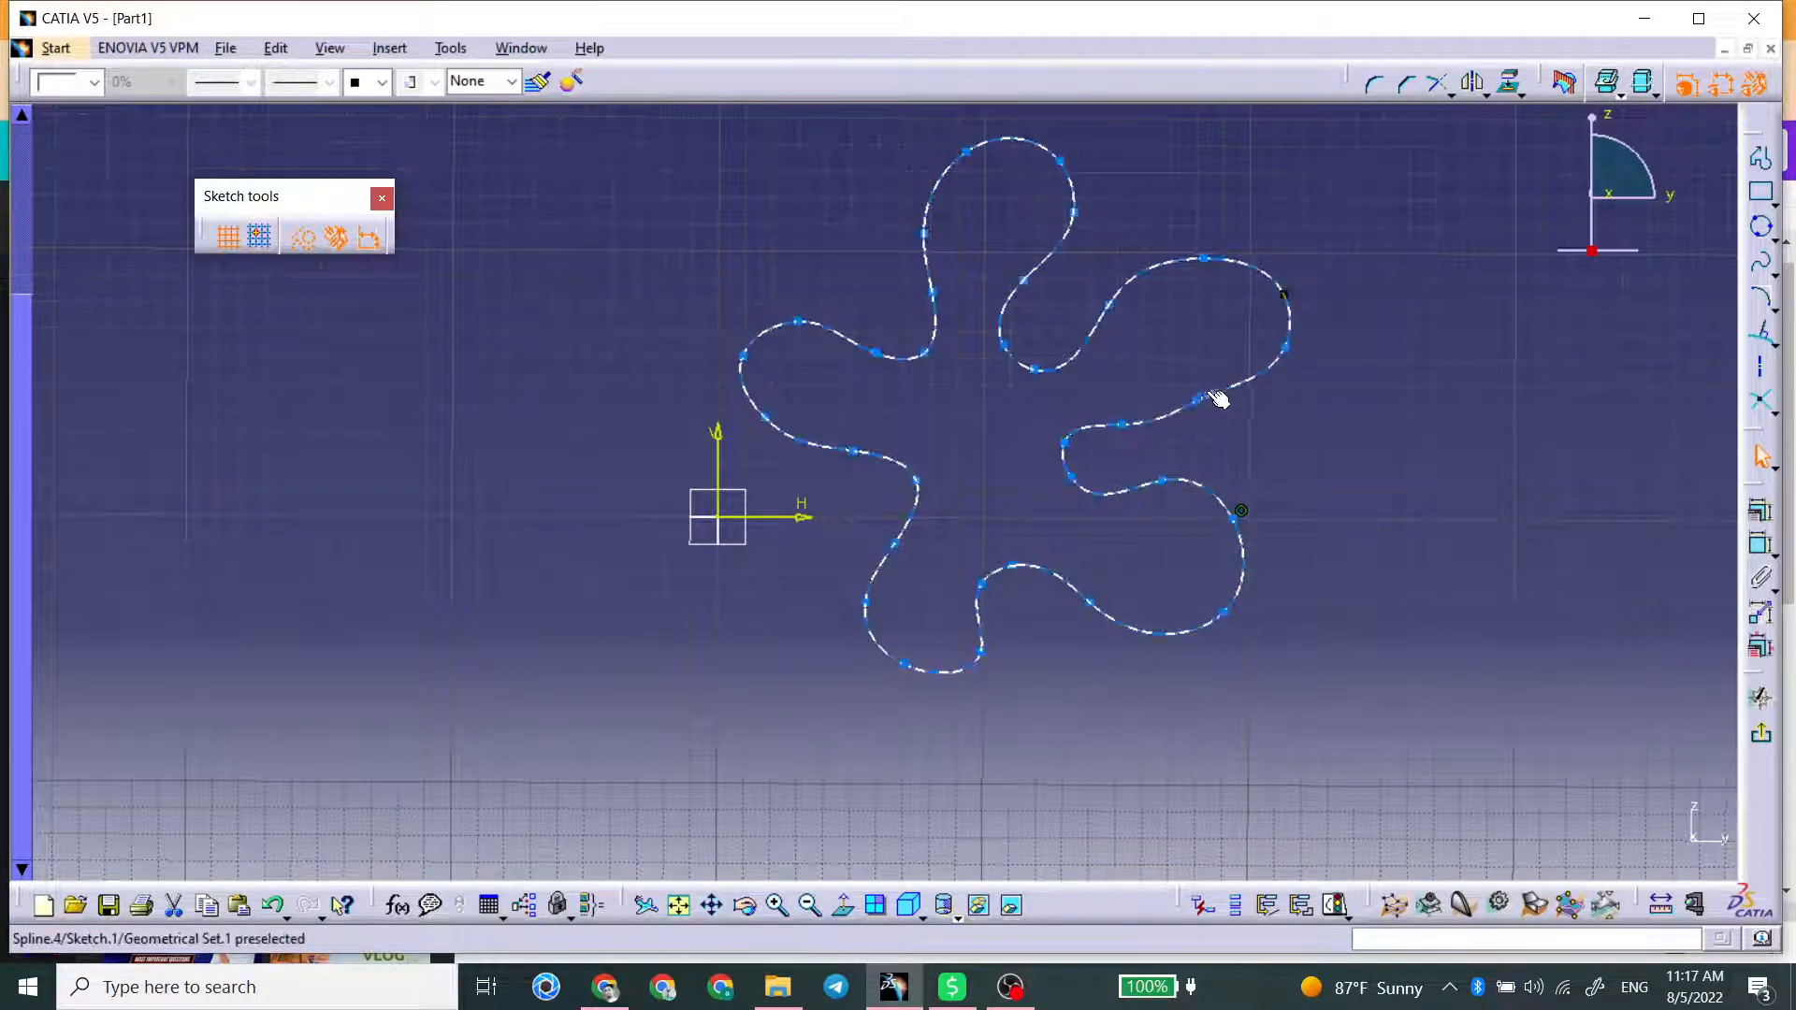
pyautogui.moveTo(1127, 417); pyautogui.dragTo(1136, 413)
pyautogui.moveTo(1163, 482); pyautogui.dragTo(1172, 489)
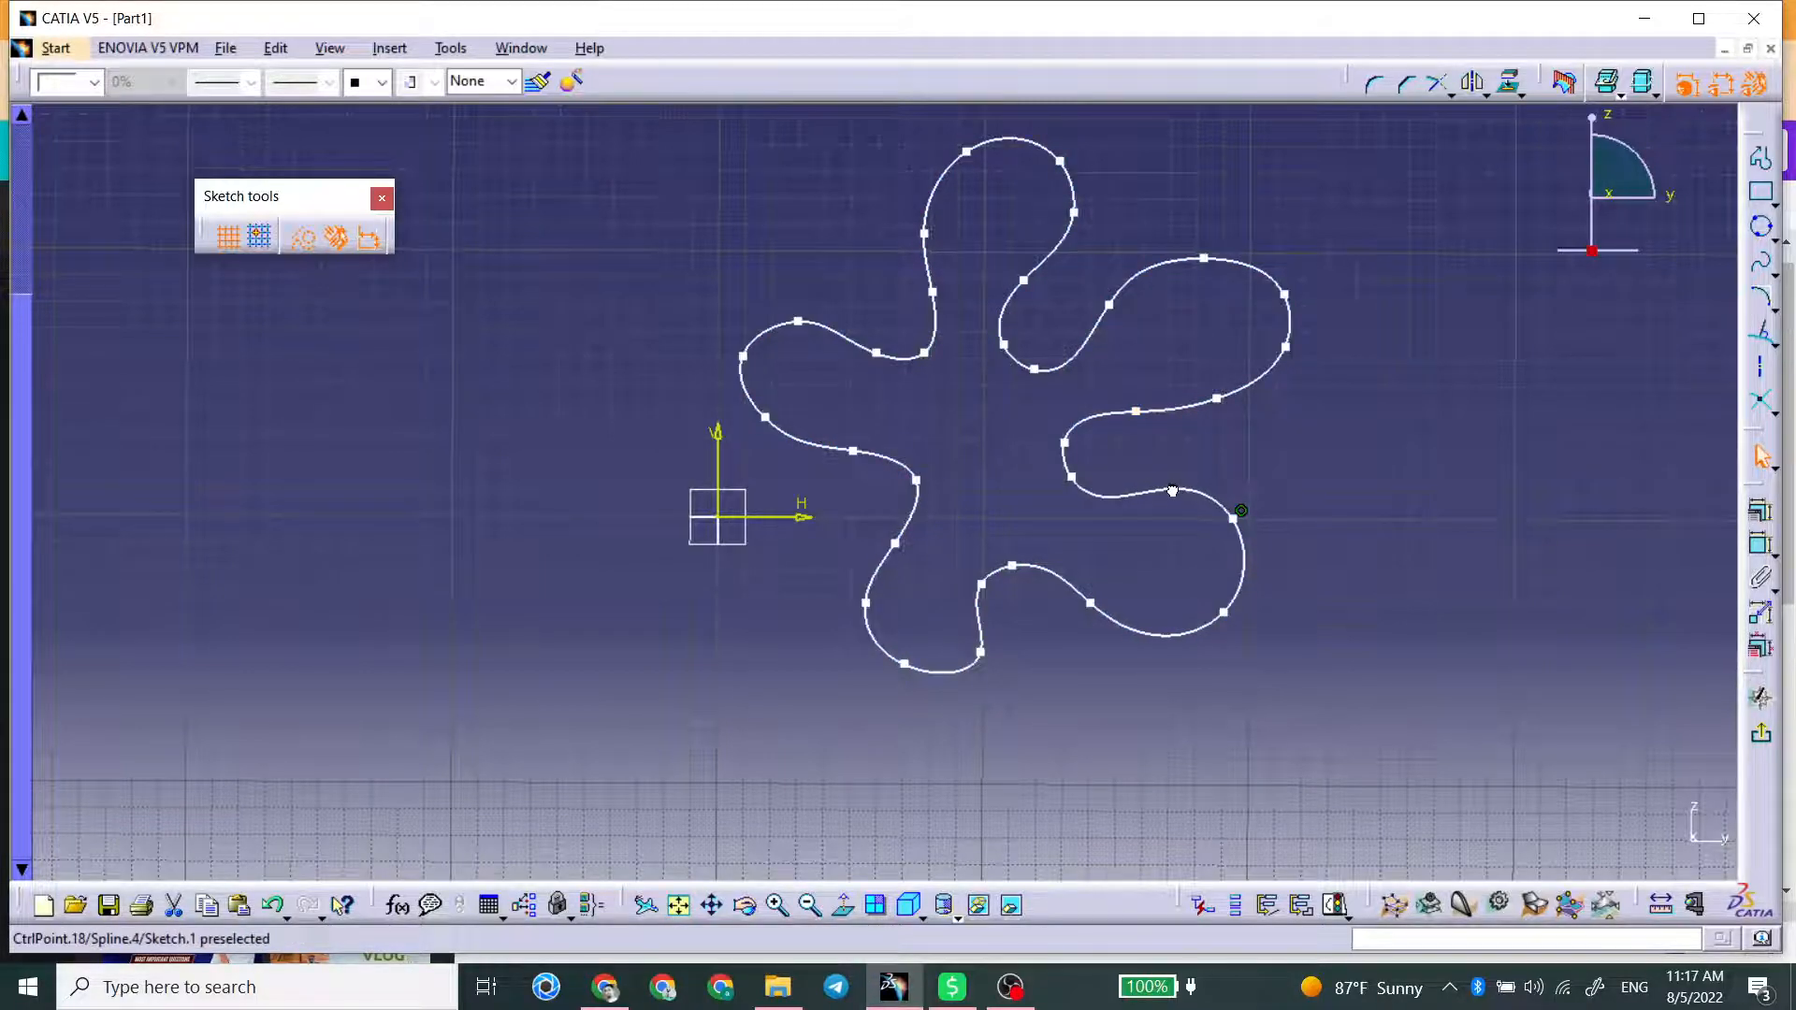
pyautogui.moveTo(1224, 612); pyautogui.dragTo(1218, 614)
# Delete the coincidence constraint on the lower-right lobe's control point and move that point slightly downward.
pyautogui.click(1250, 515)
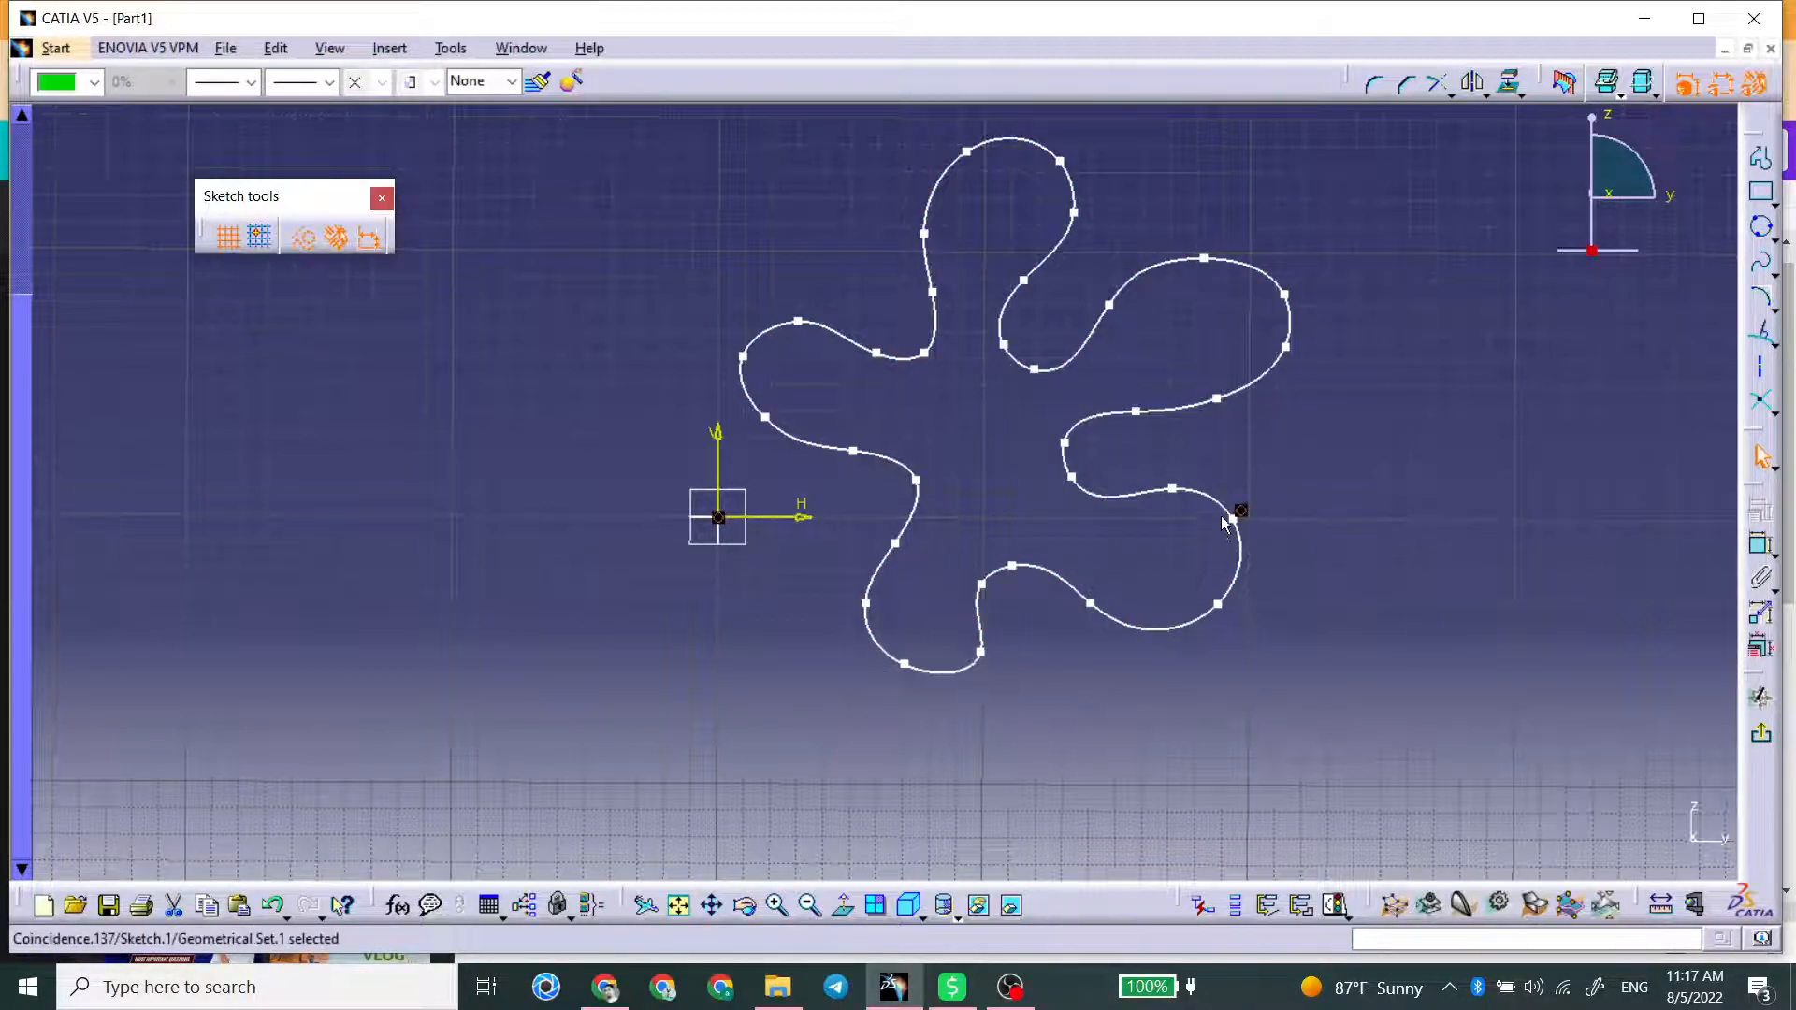
pyautogui.click(1263, 453)
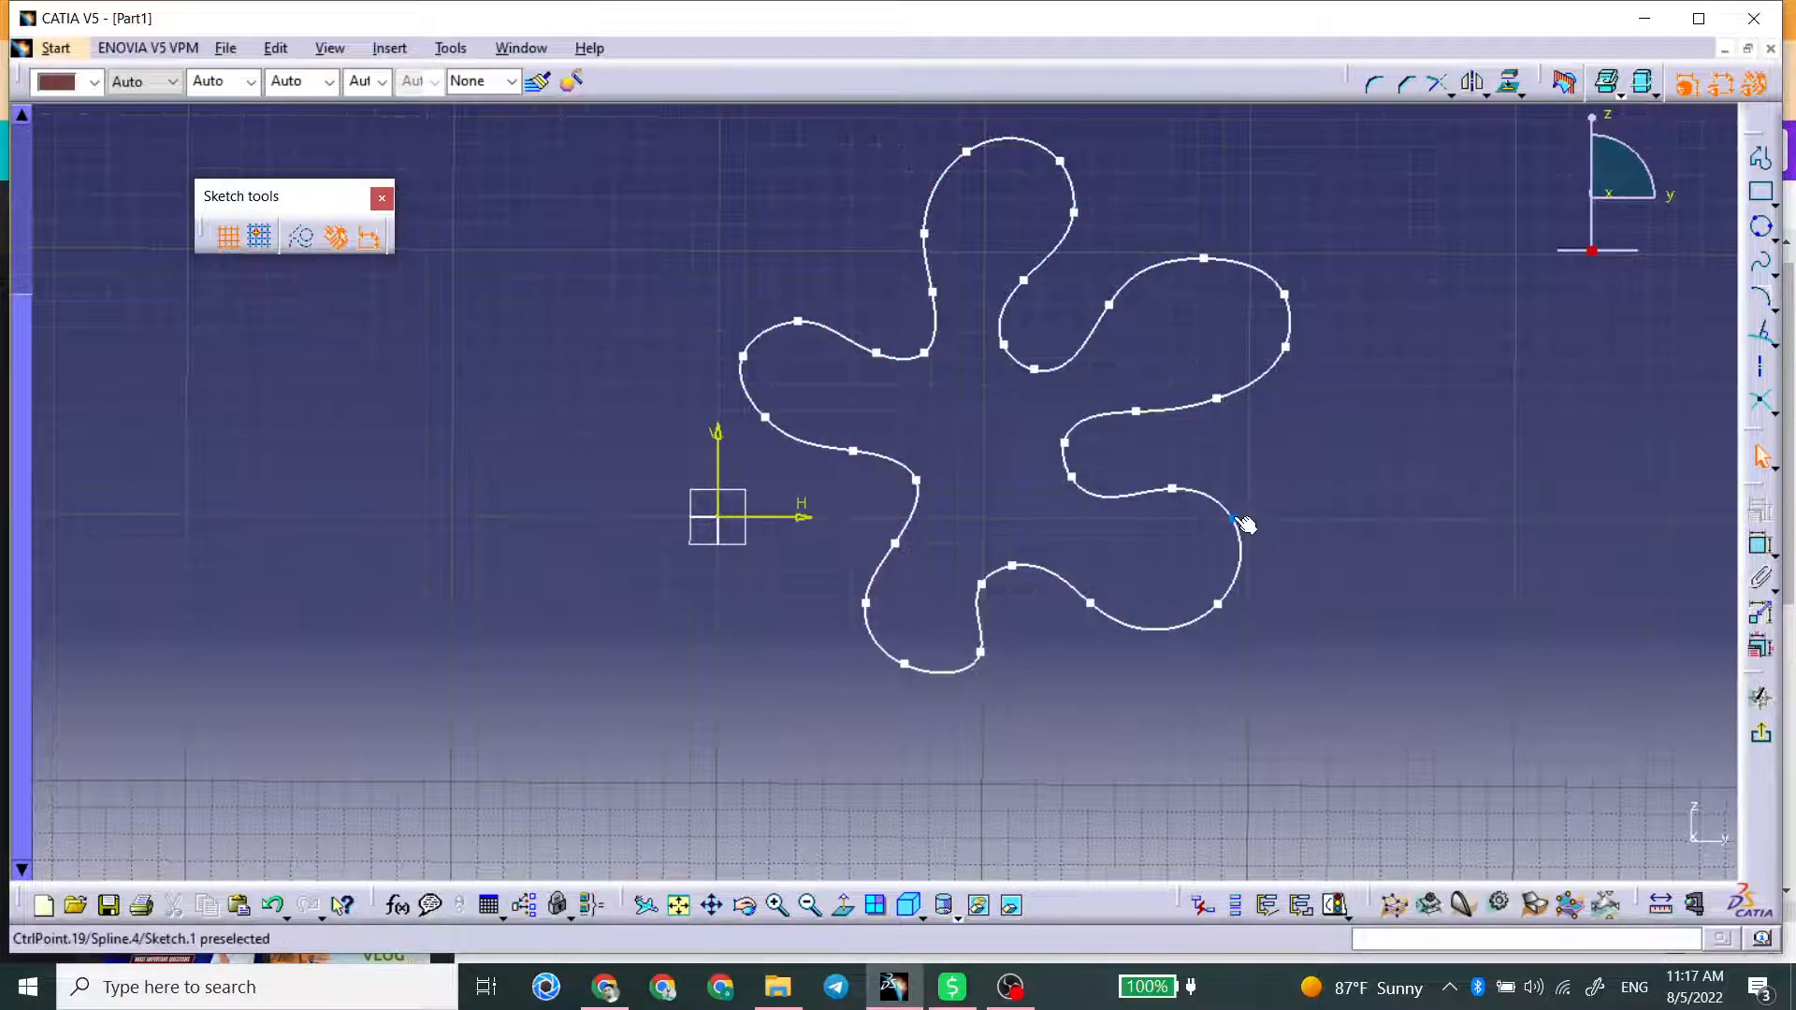
pyautogui.moveTo(1233, 520); pyautogui.dragTo(1231, 540)
pyautogui.click(1268, 545)
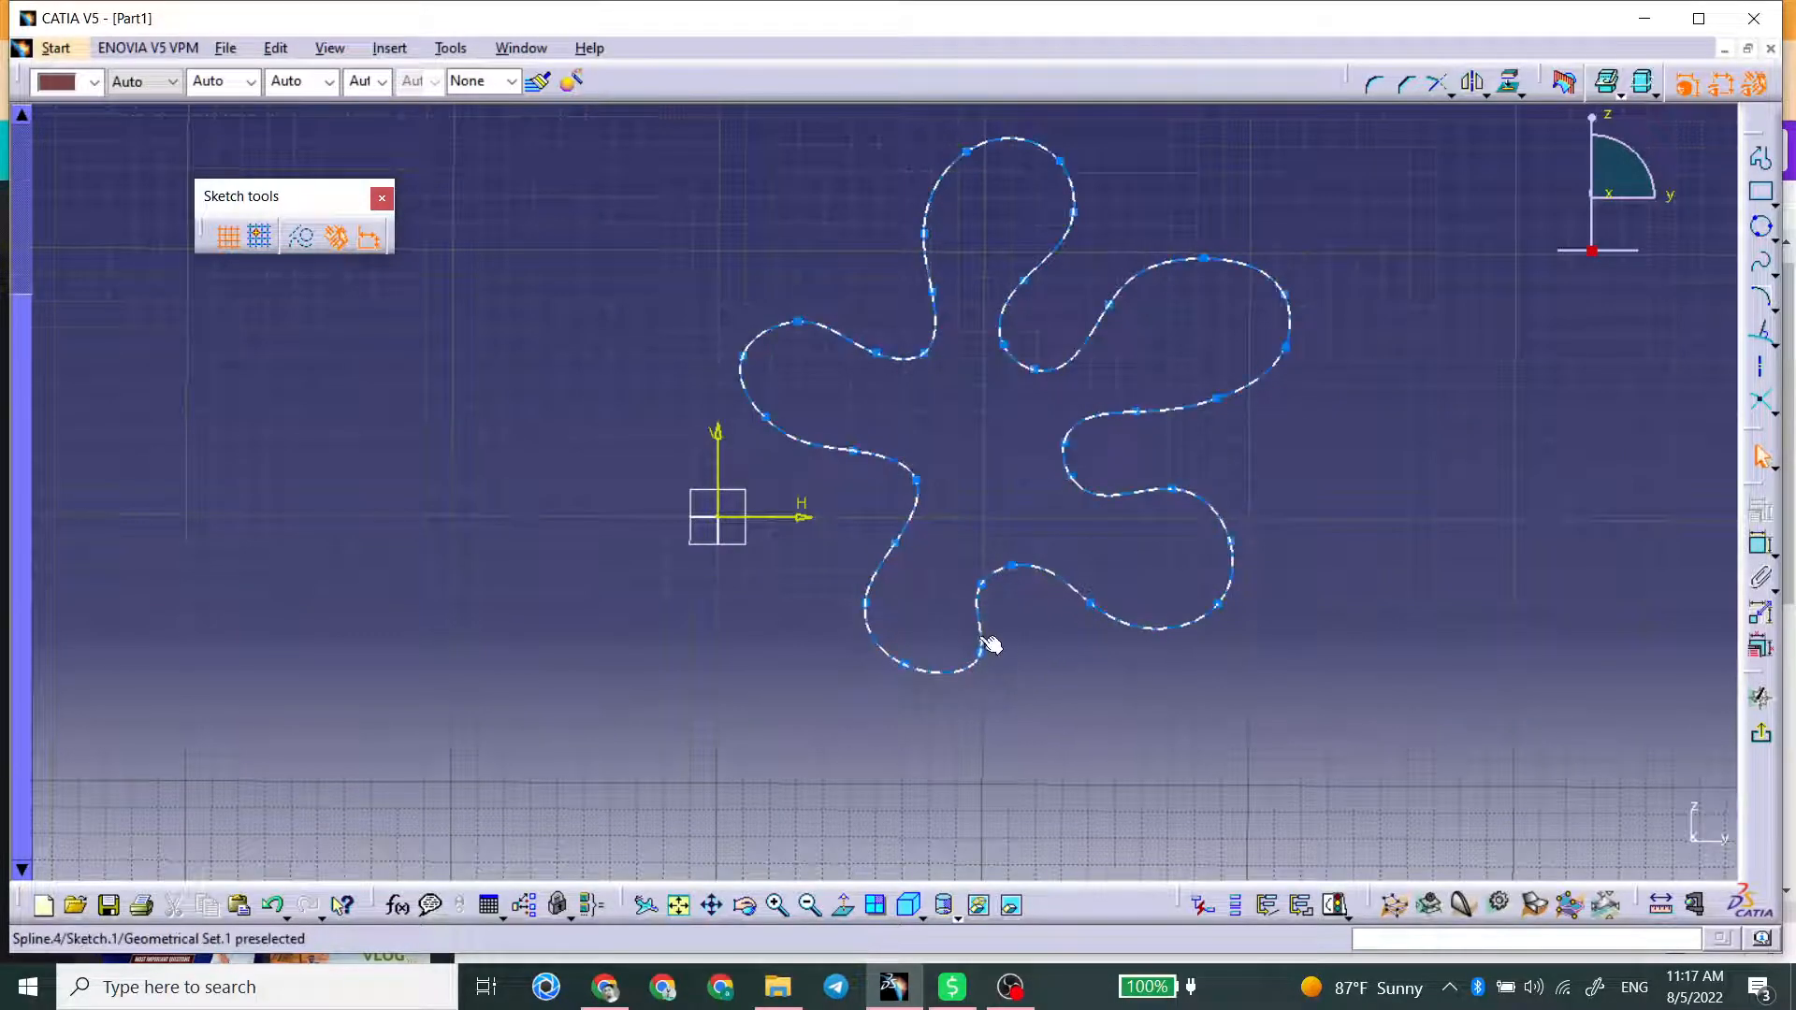
# Try removing CtrlPoint.6 and CtrlPoint.5 from the top lobe in the spline definition, and discard the edit.
pyautogui.doubleClick(1065, 582)
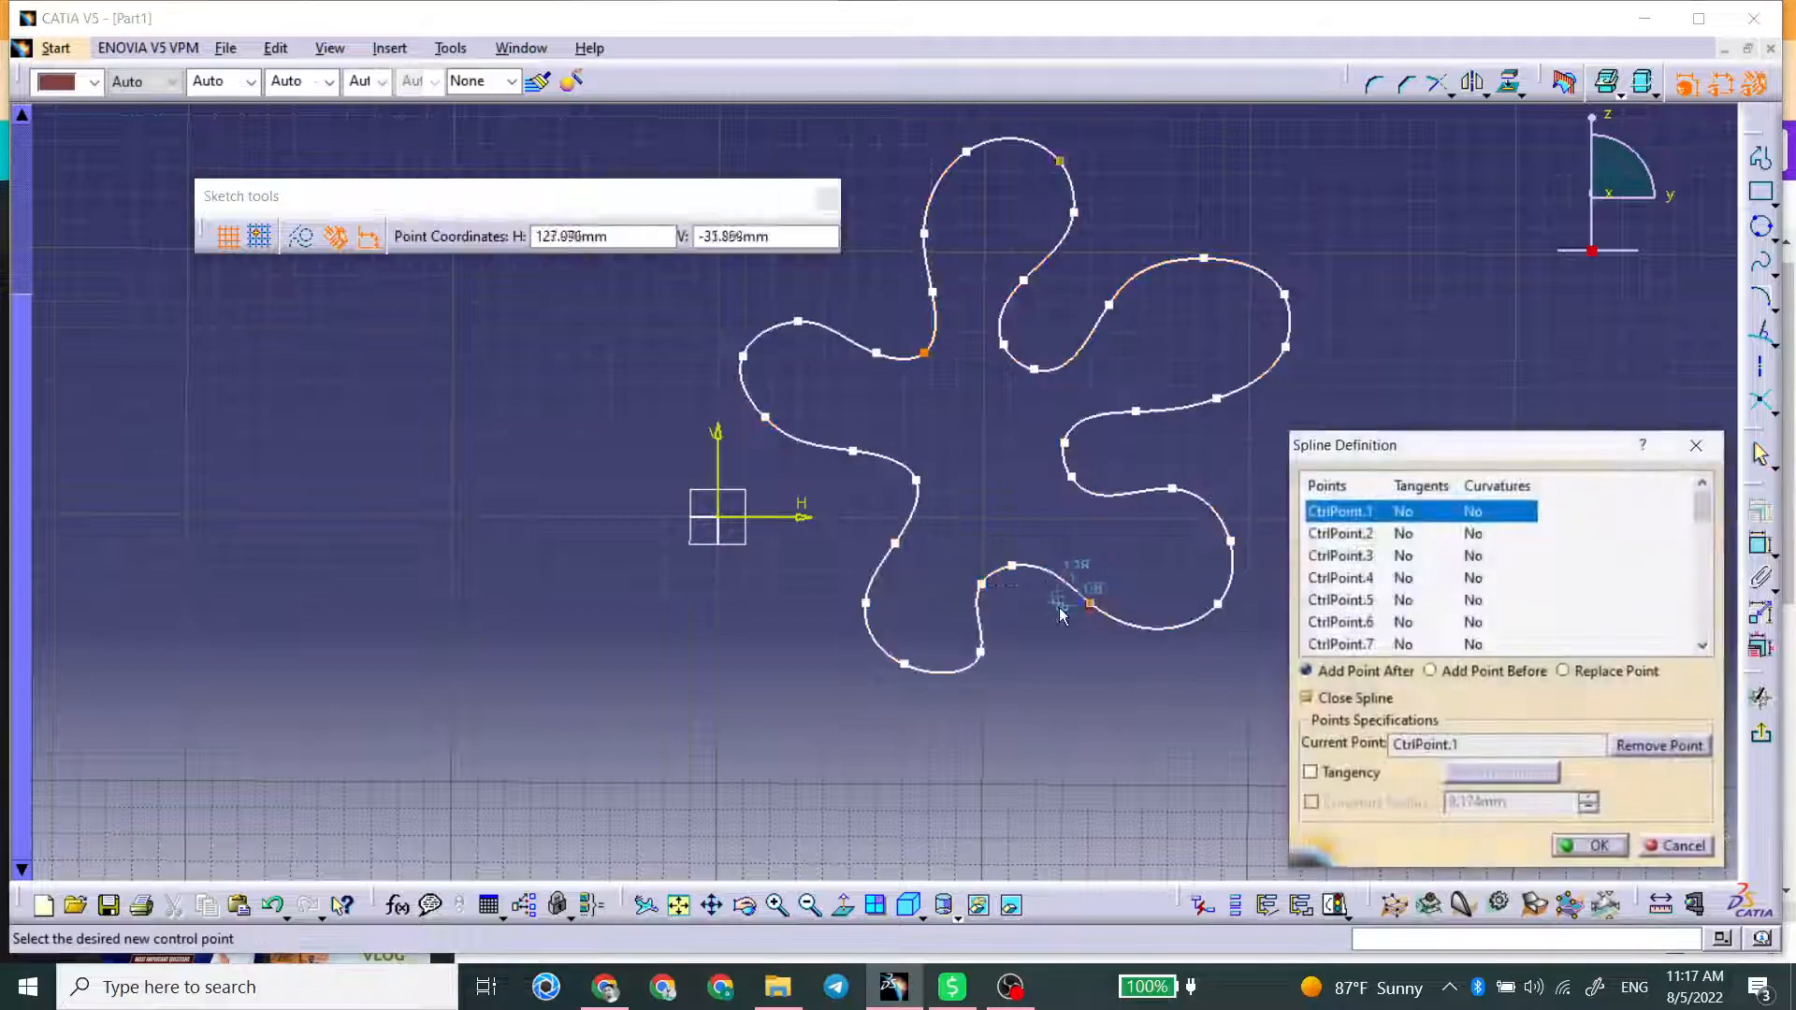
pyautogui.moveTo(1701, 514)
pyautogui.mouseDown()
pyautogui.moveTo(1703, 634)
pyautogui.moveTo(1687, 500)
pyautogui.mouseUp()
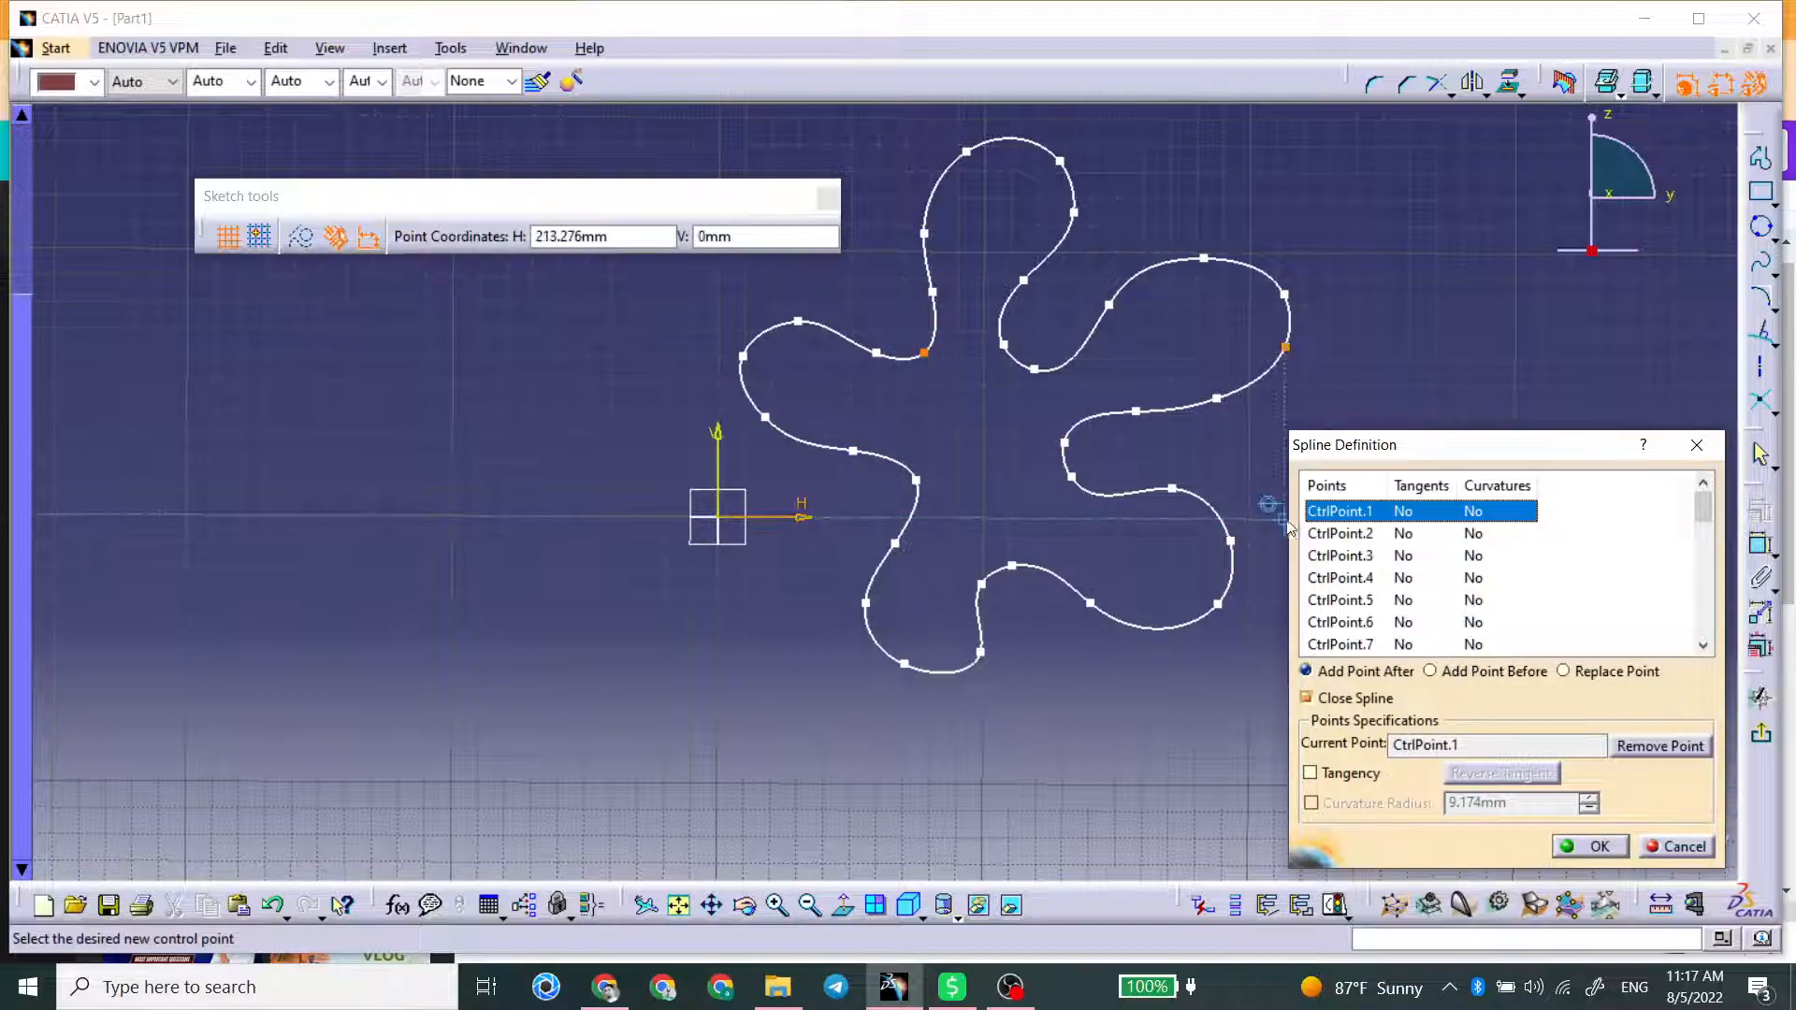
pyautogui.press('Down')
pyautogui.press('Down')
pyautogui.press('Down')
pyautogui.press('Down')
pyautogui.press('Down')
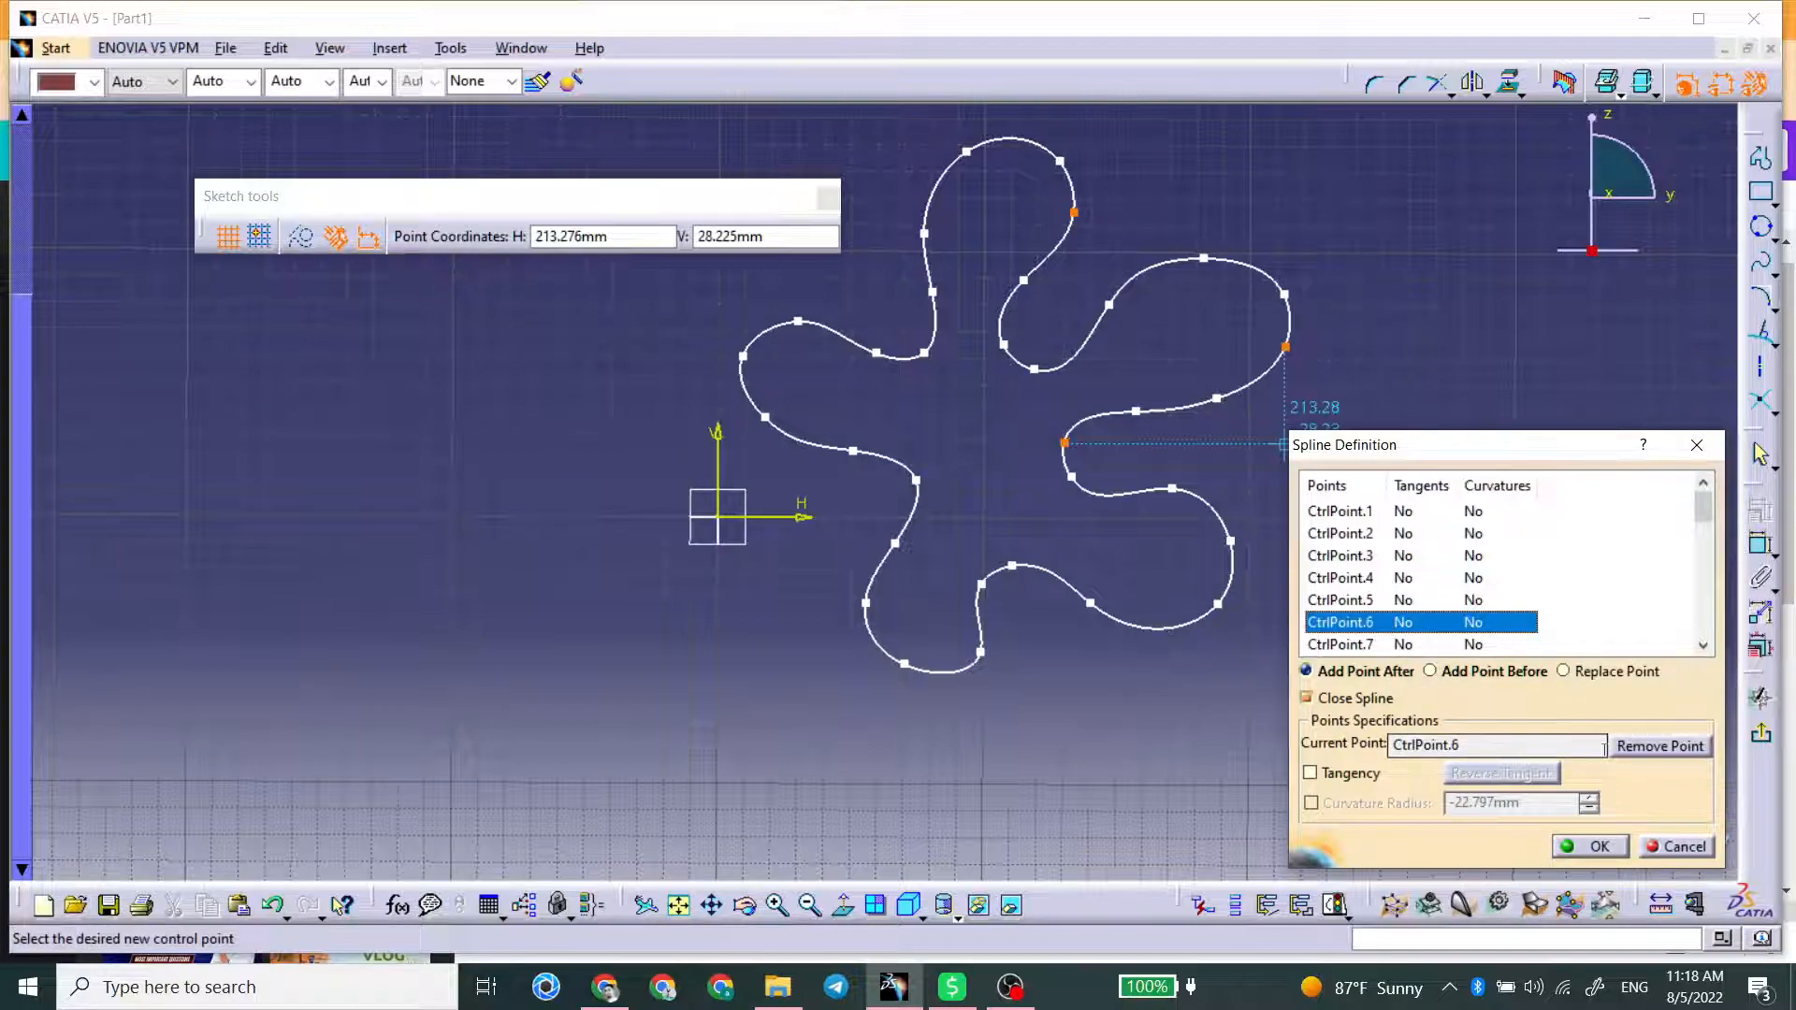
pyautogui.click(1640, 746)
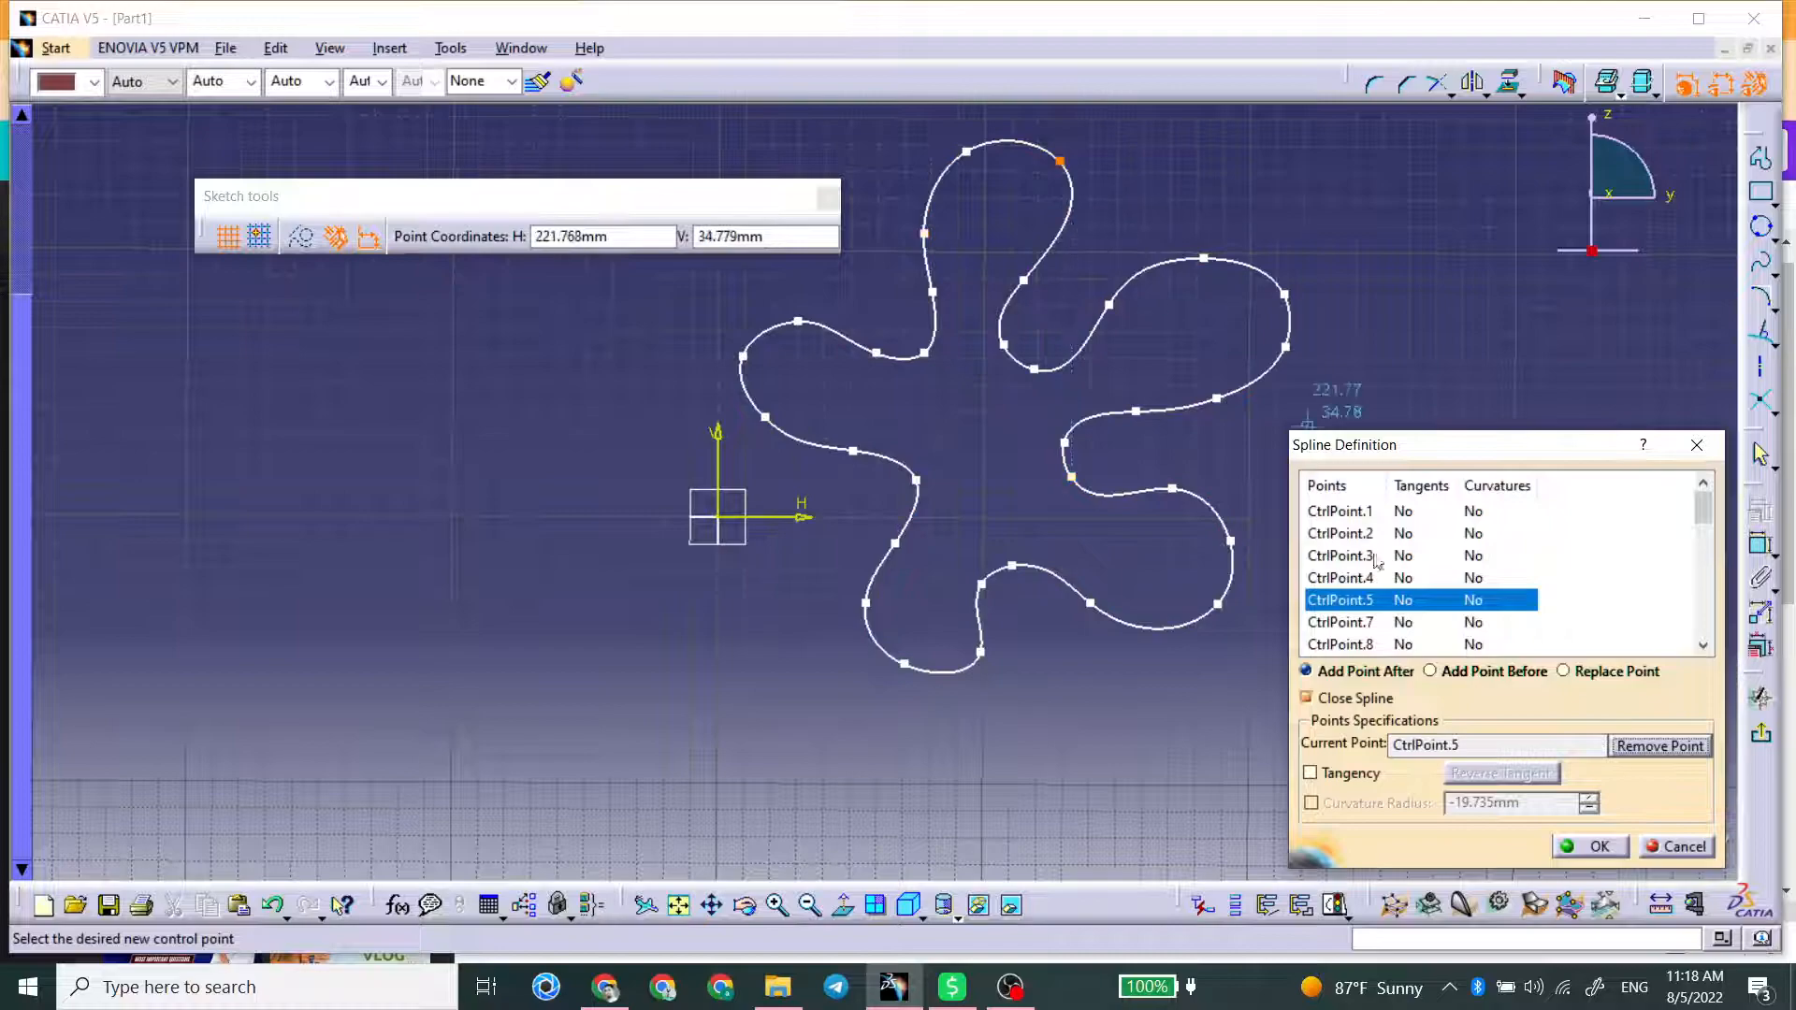
pyautogui.click(1670, 752)
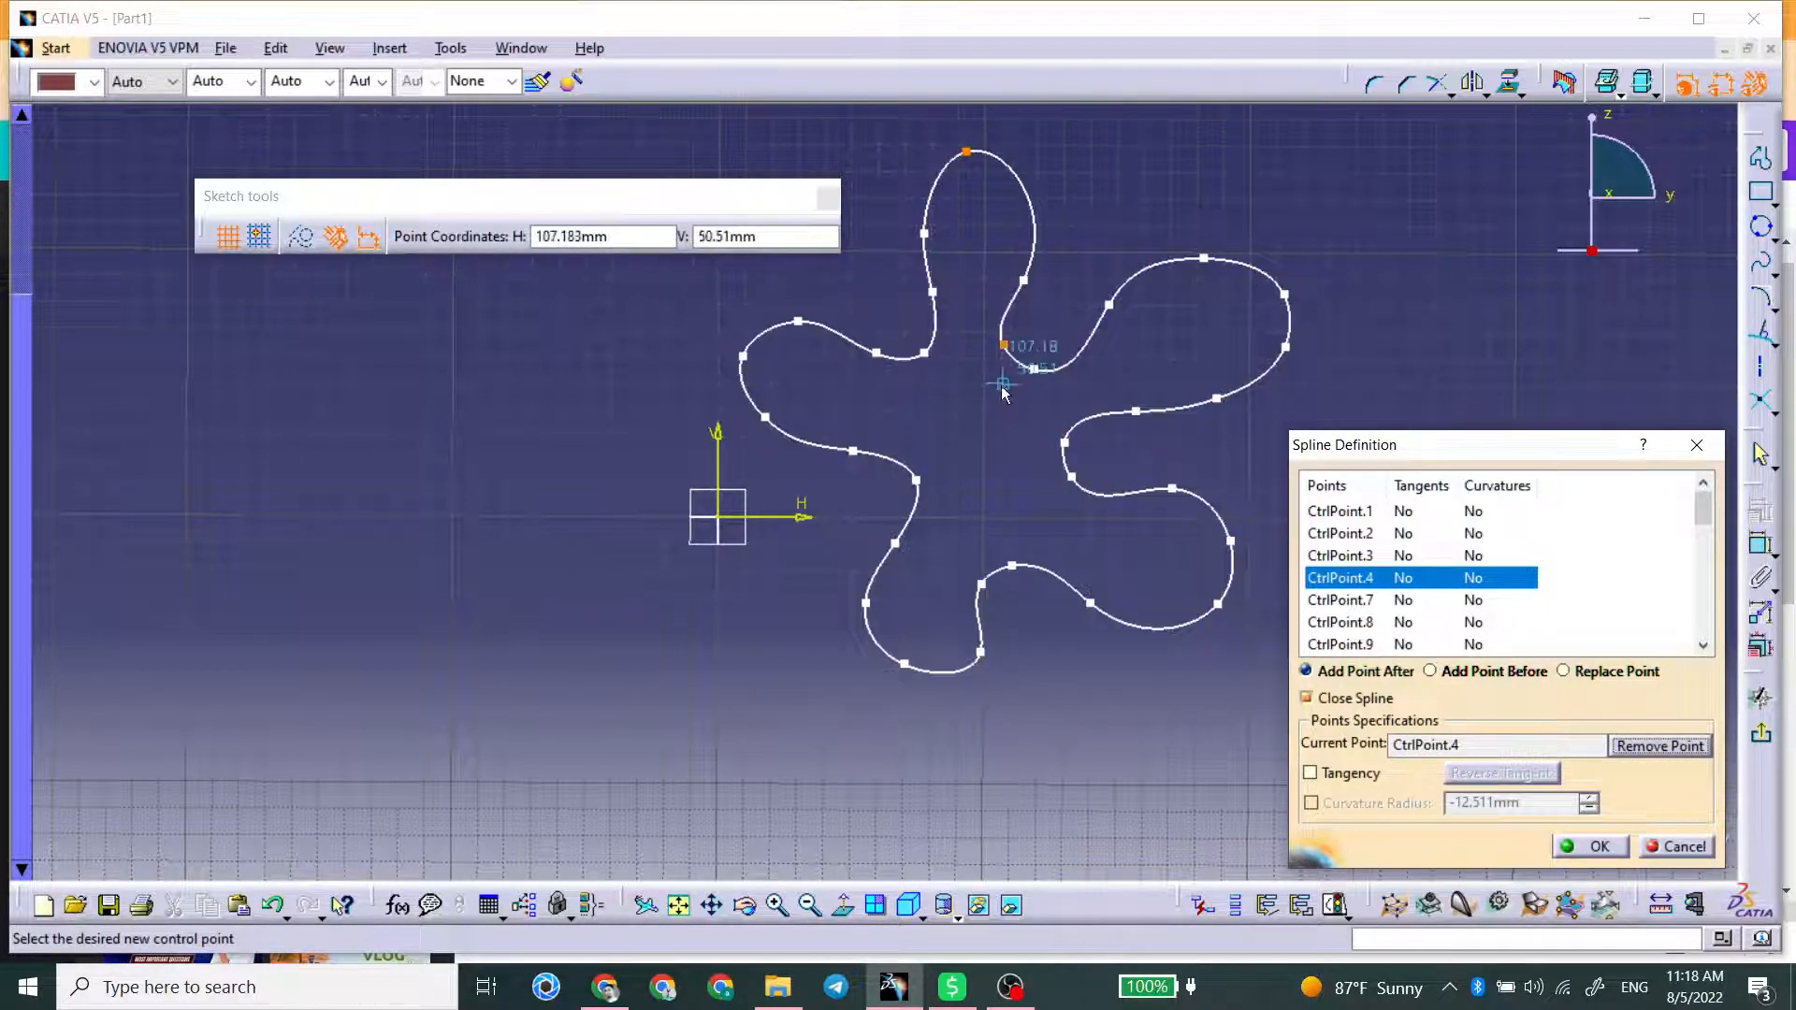
pyautogui.press('Escape')
pyautogui.click(1081, 245)
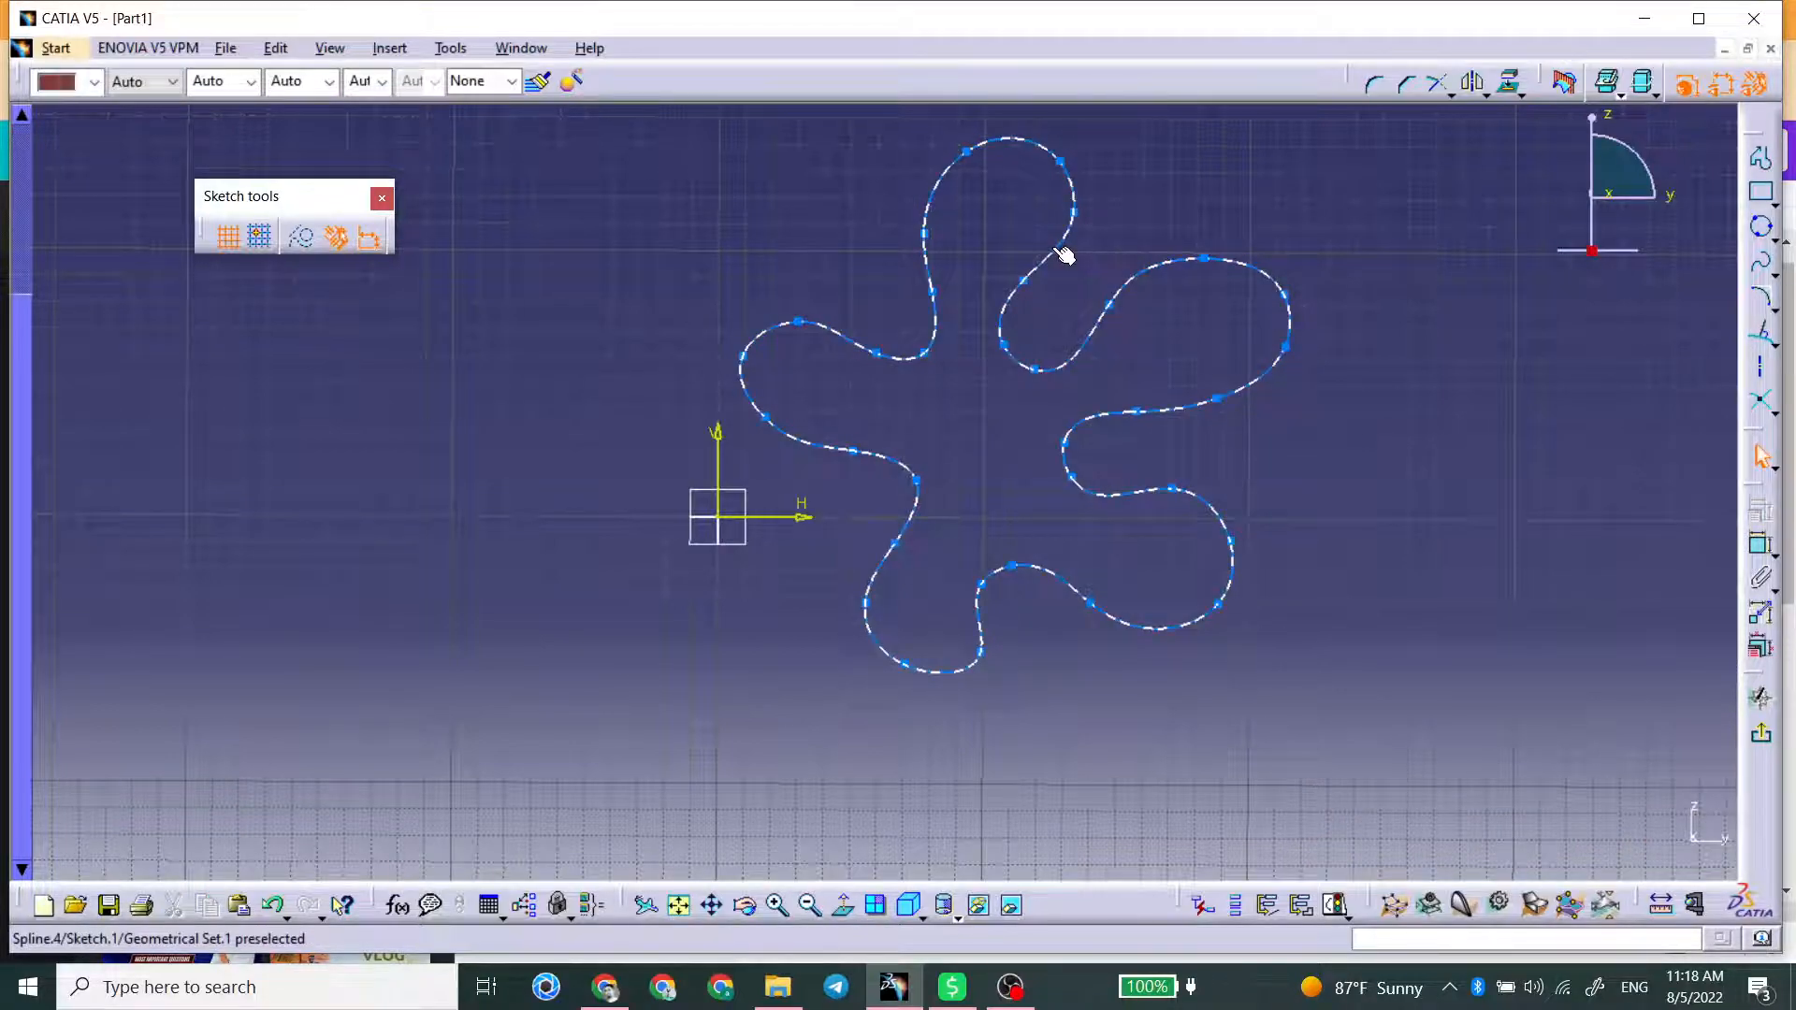
# Try removing CtrlPoint.7 between the top and upper-right lobes, and leave the spline definition without keeping the change.
pyautogui.doubleClick(1064, 254)
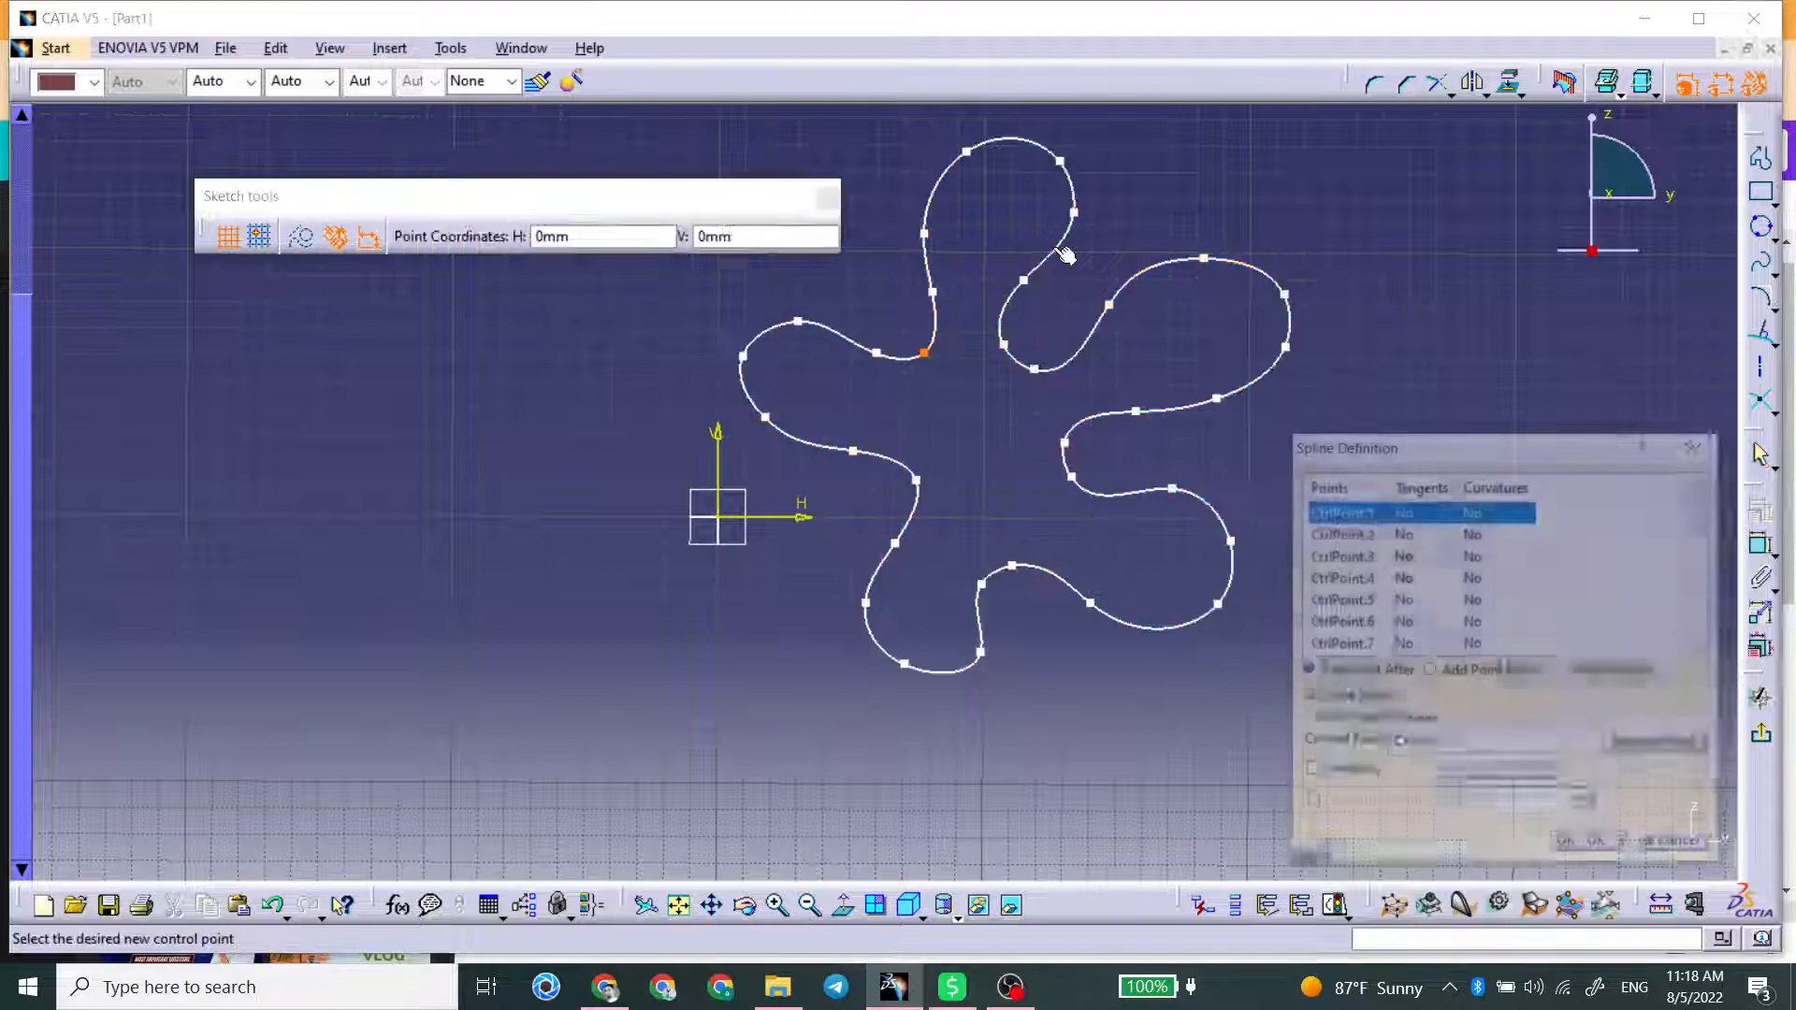
pyautogui.click(1353, 600)
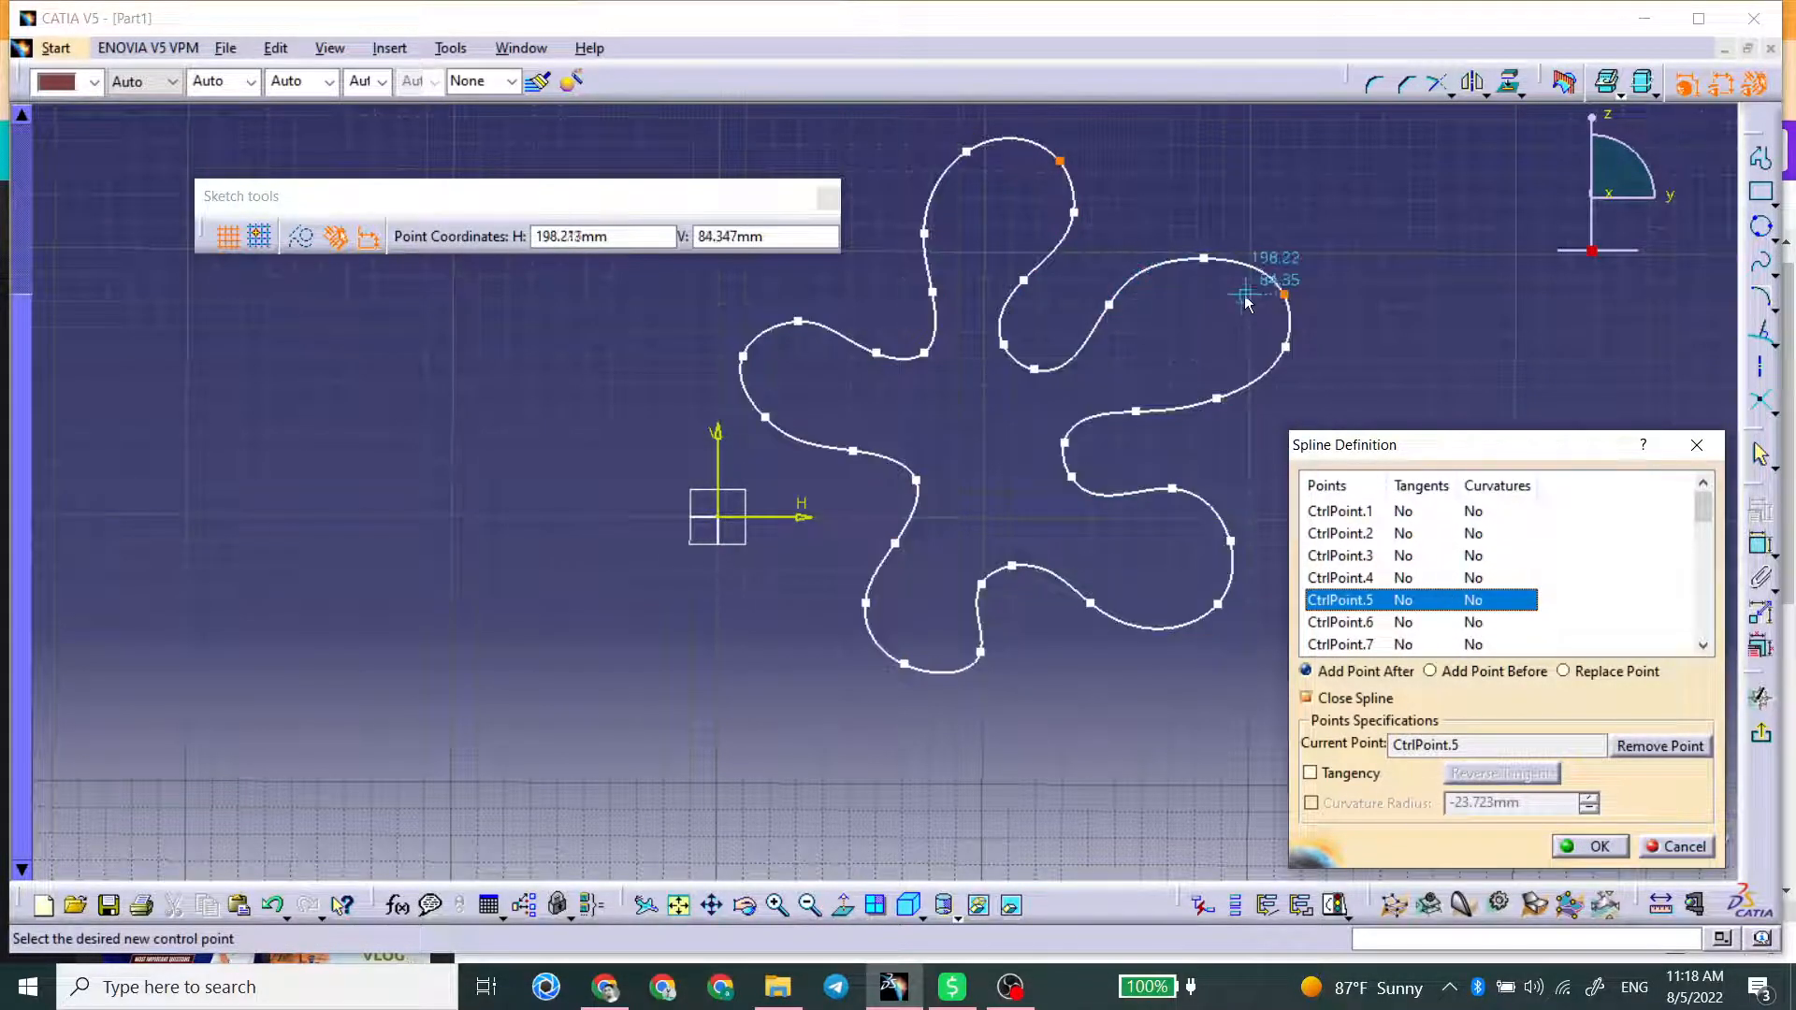
pyautogui.click(1414, 645)
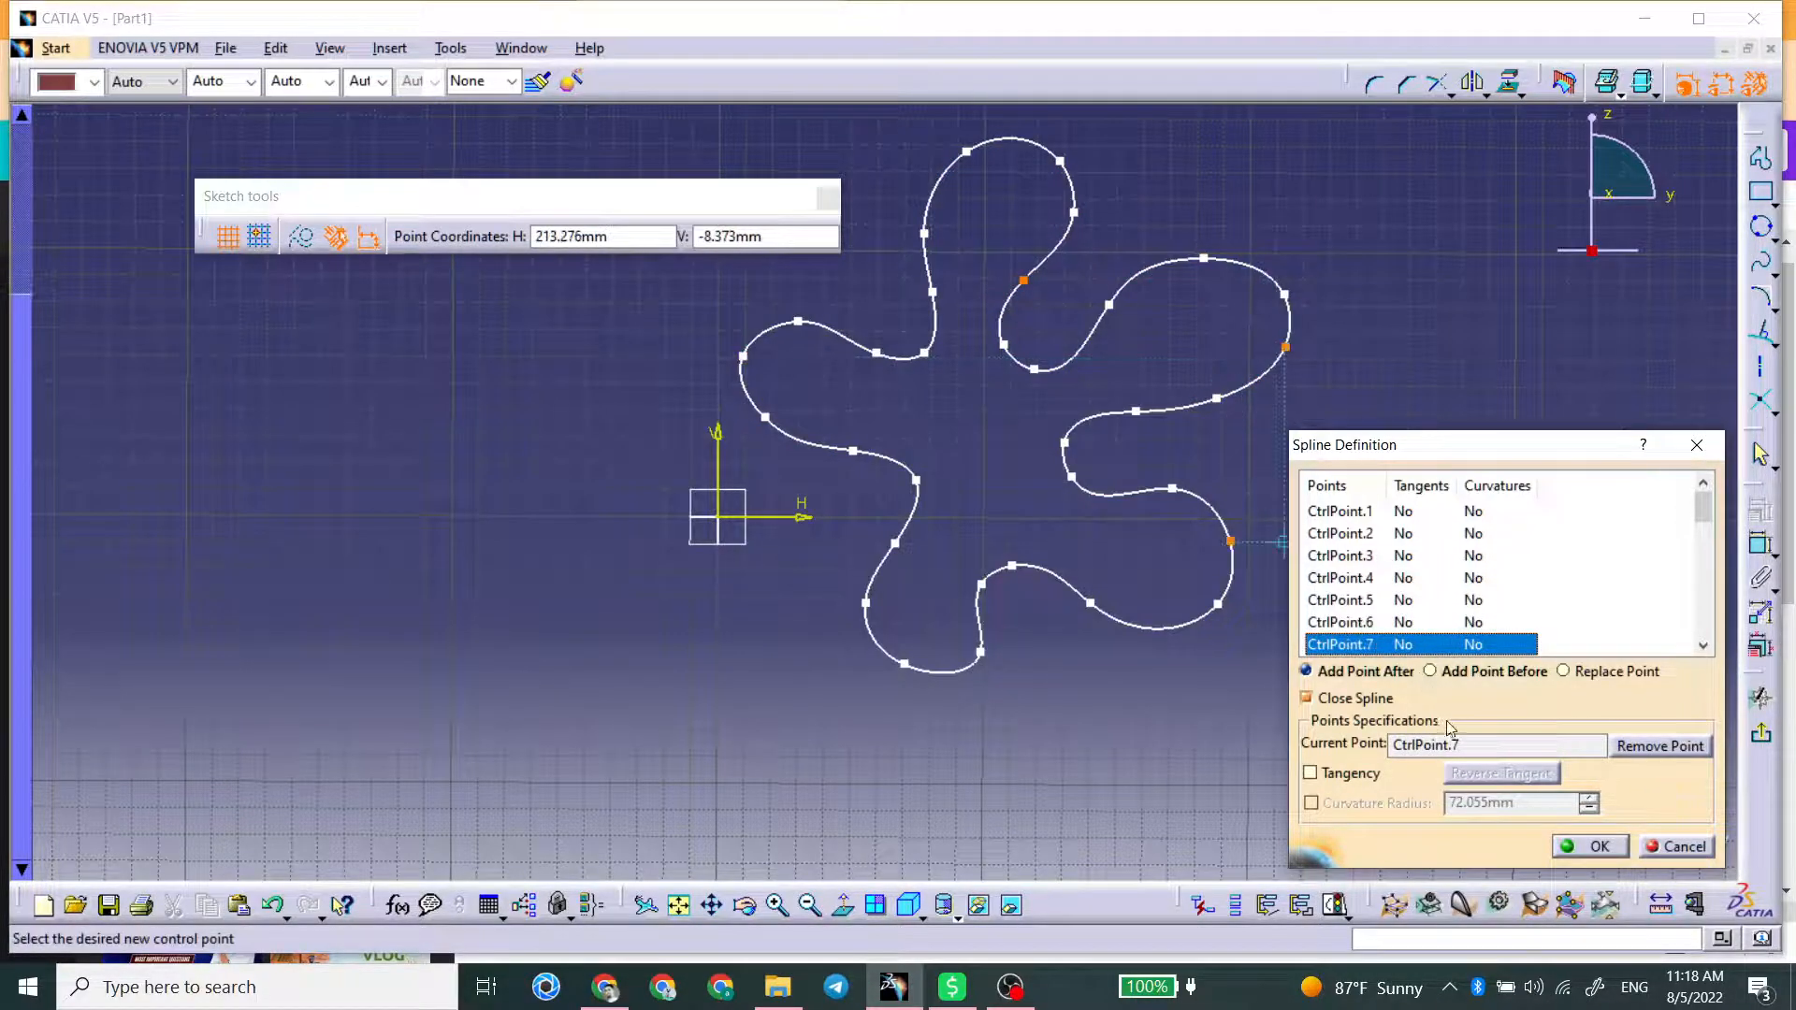
pyautogui.click(1661, 746)
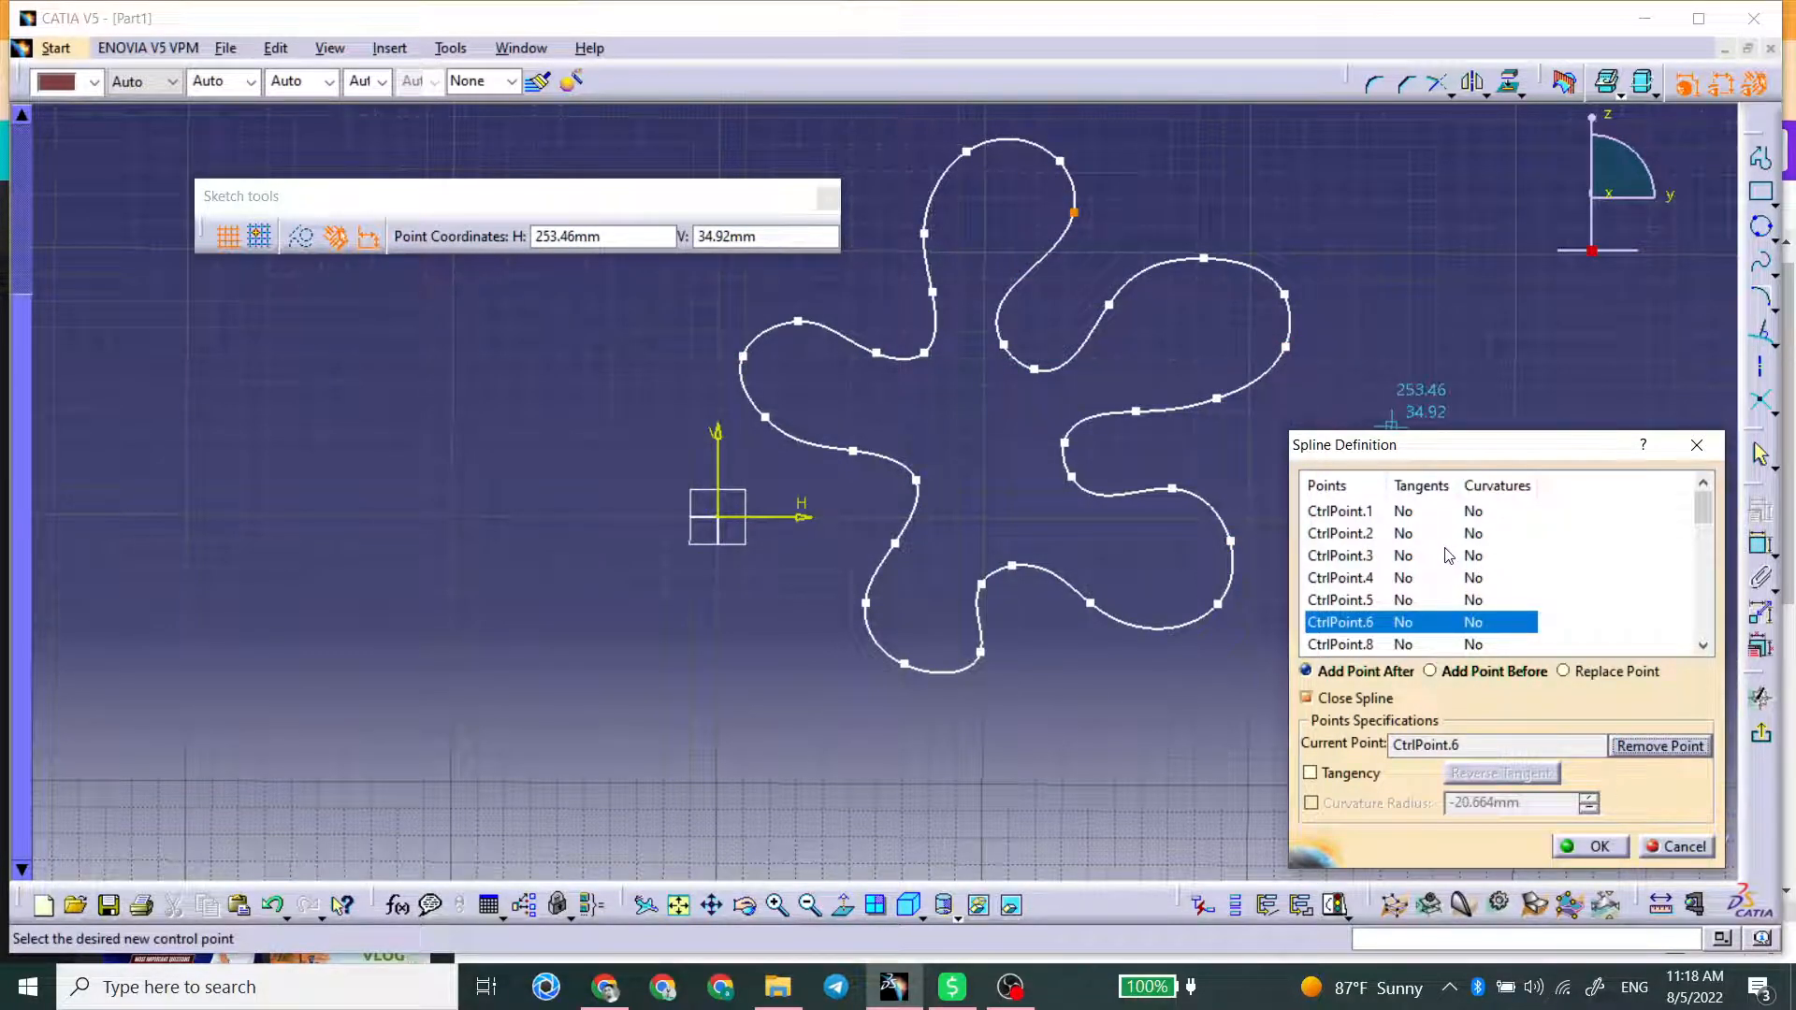
pyautogui.press('Return')
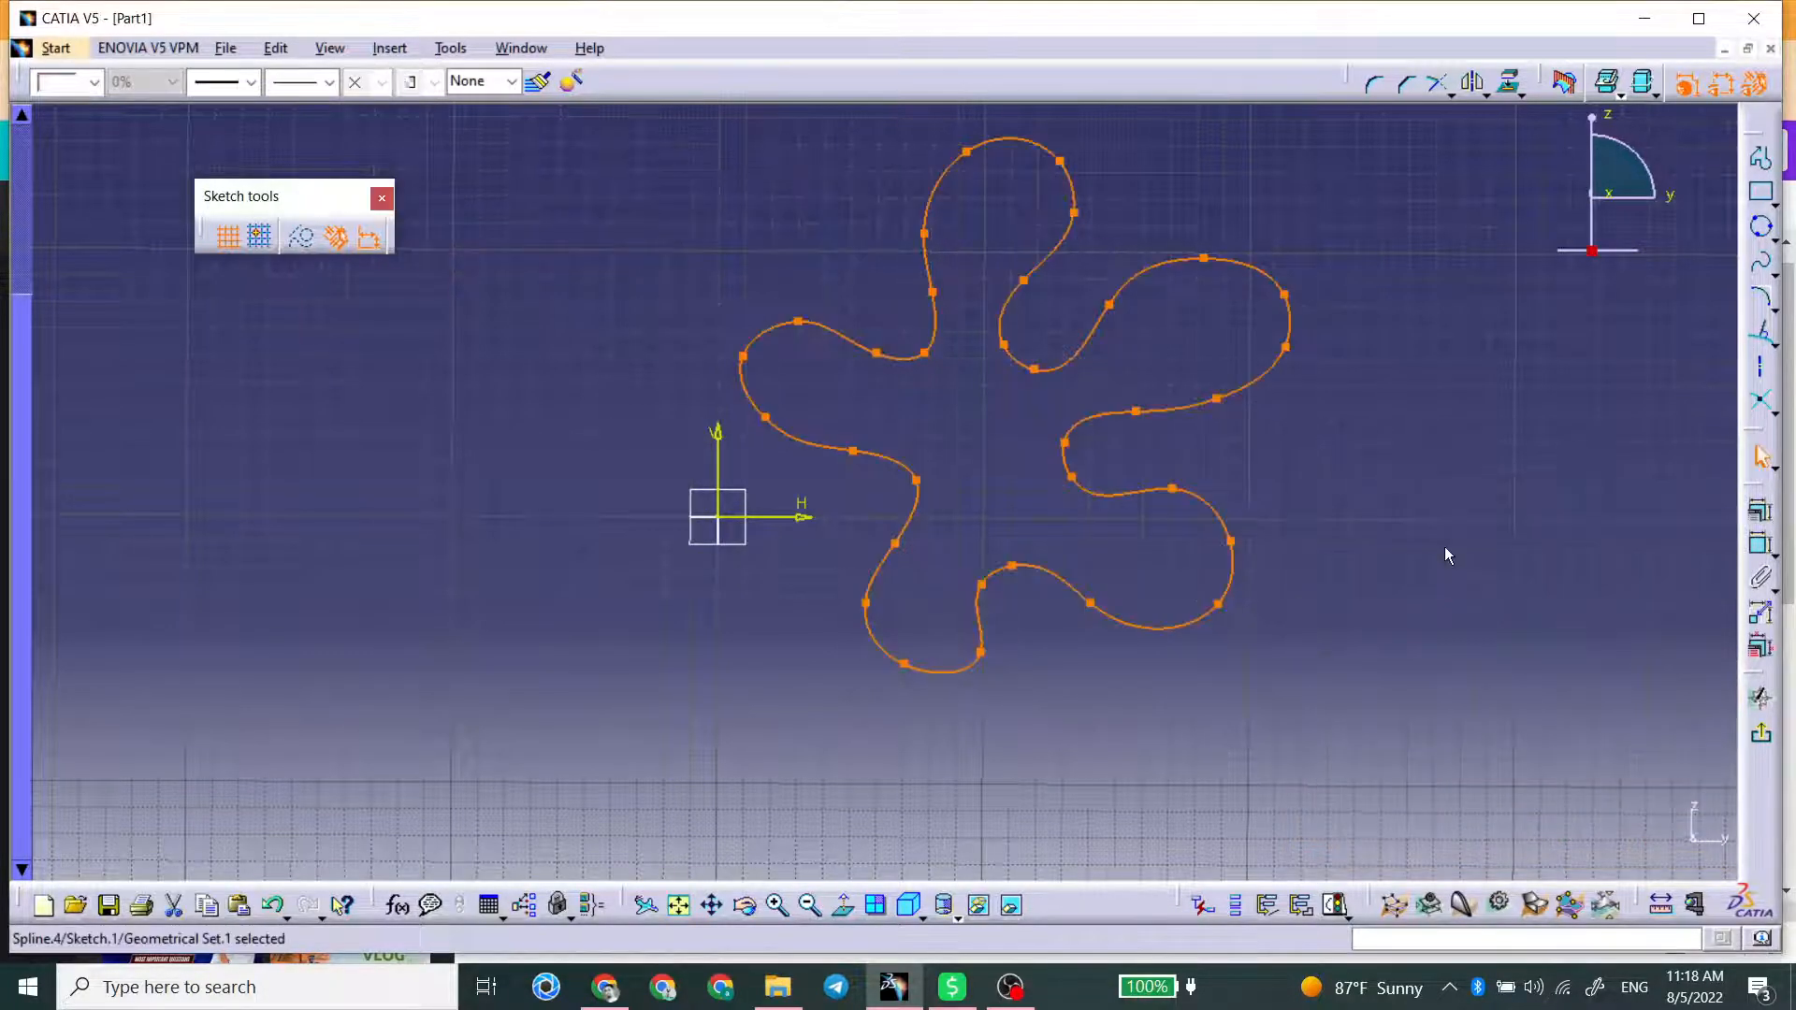
# Try adding one control point after CtrlPoint.1 and another before the new point, and discard both additions.
pyautogui.doubleClick(1083, 329)
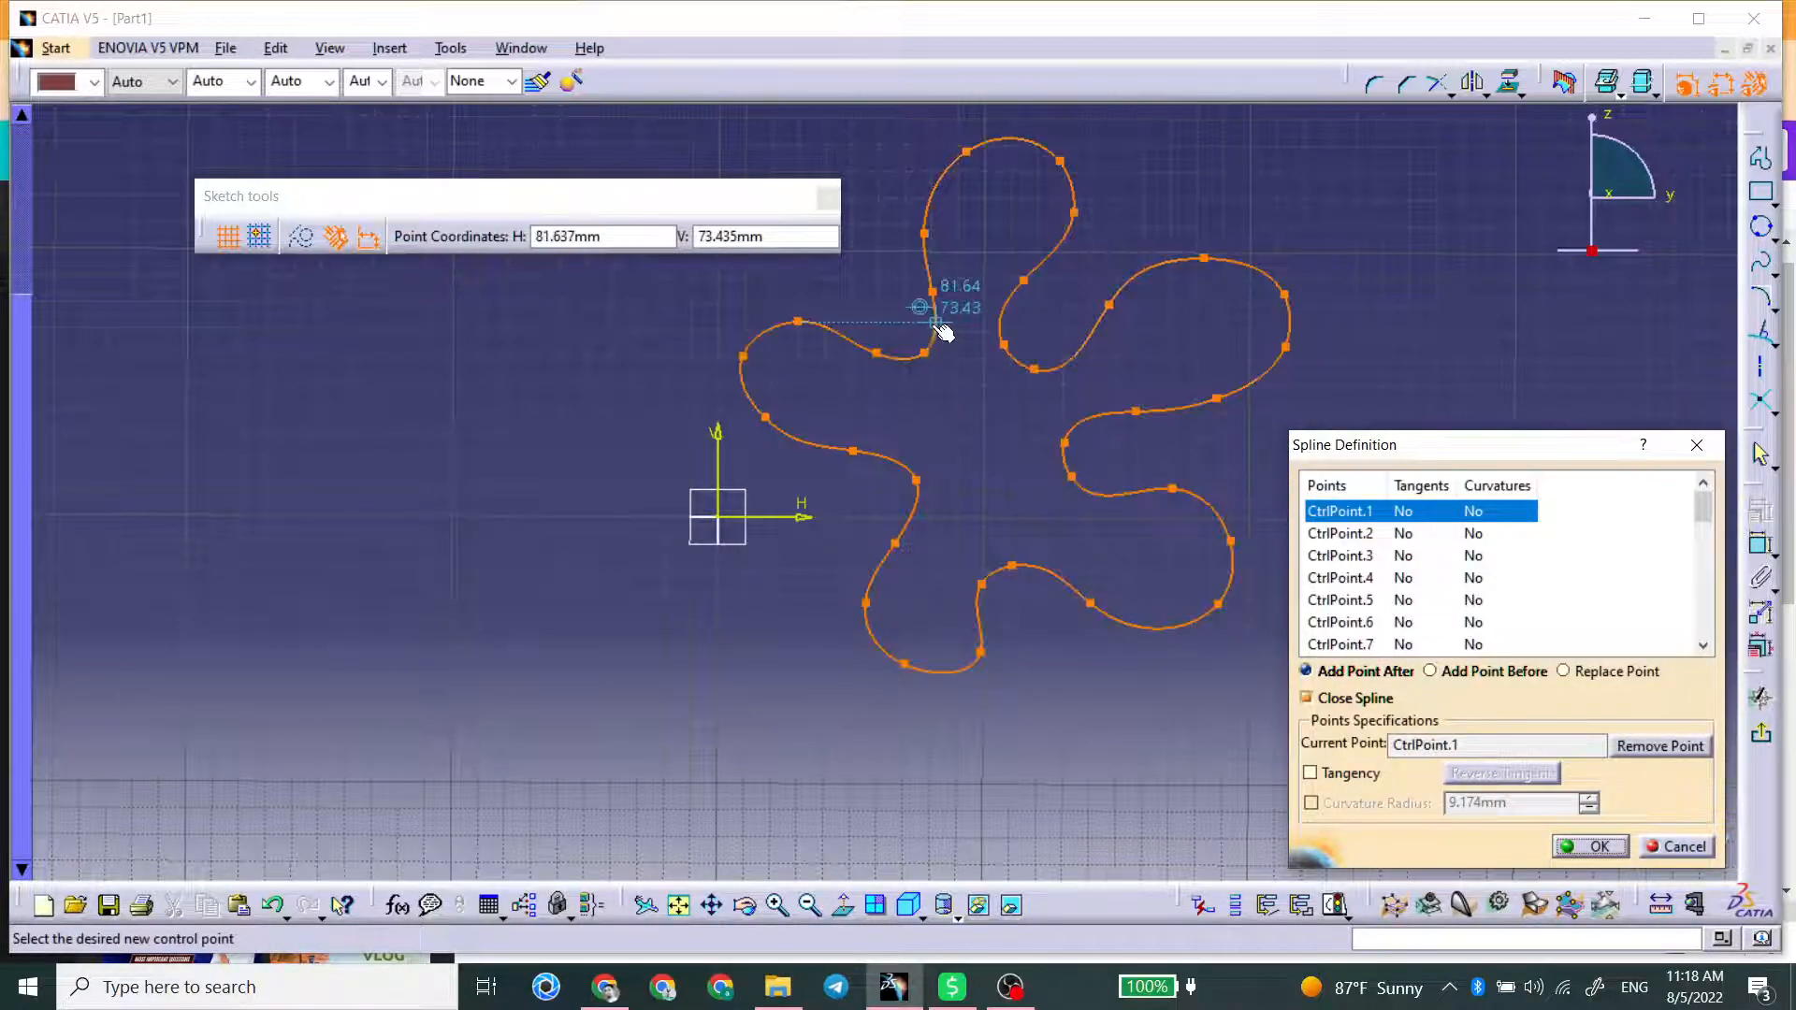
pyautogui.click(951, 330)
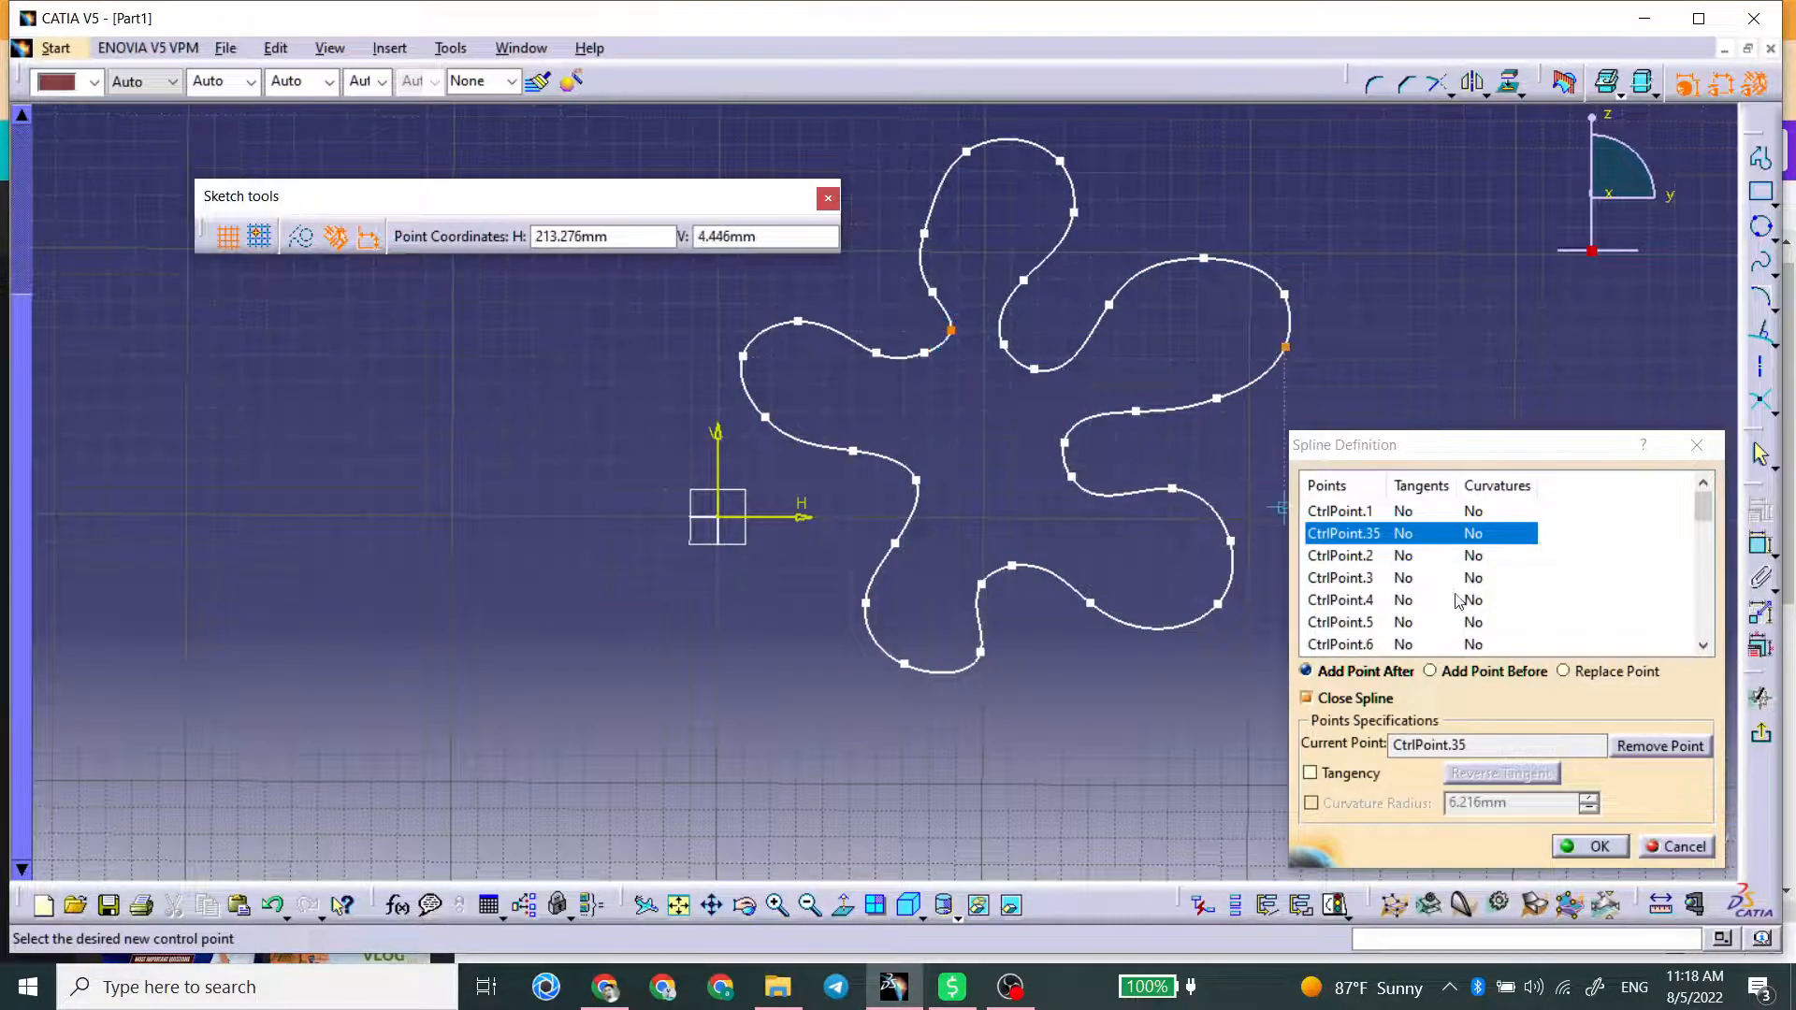
pyautogui.click(1432, 673)
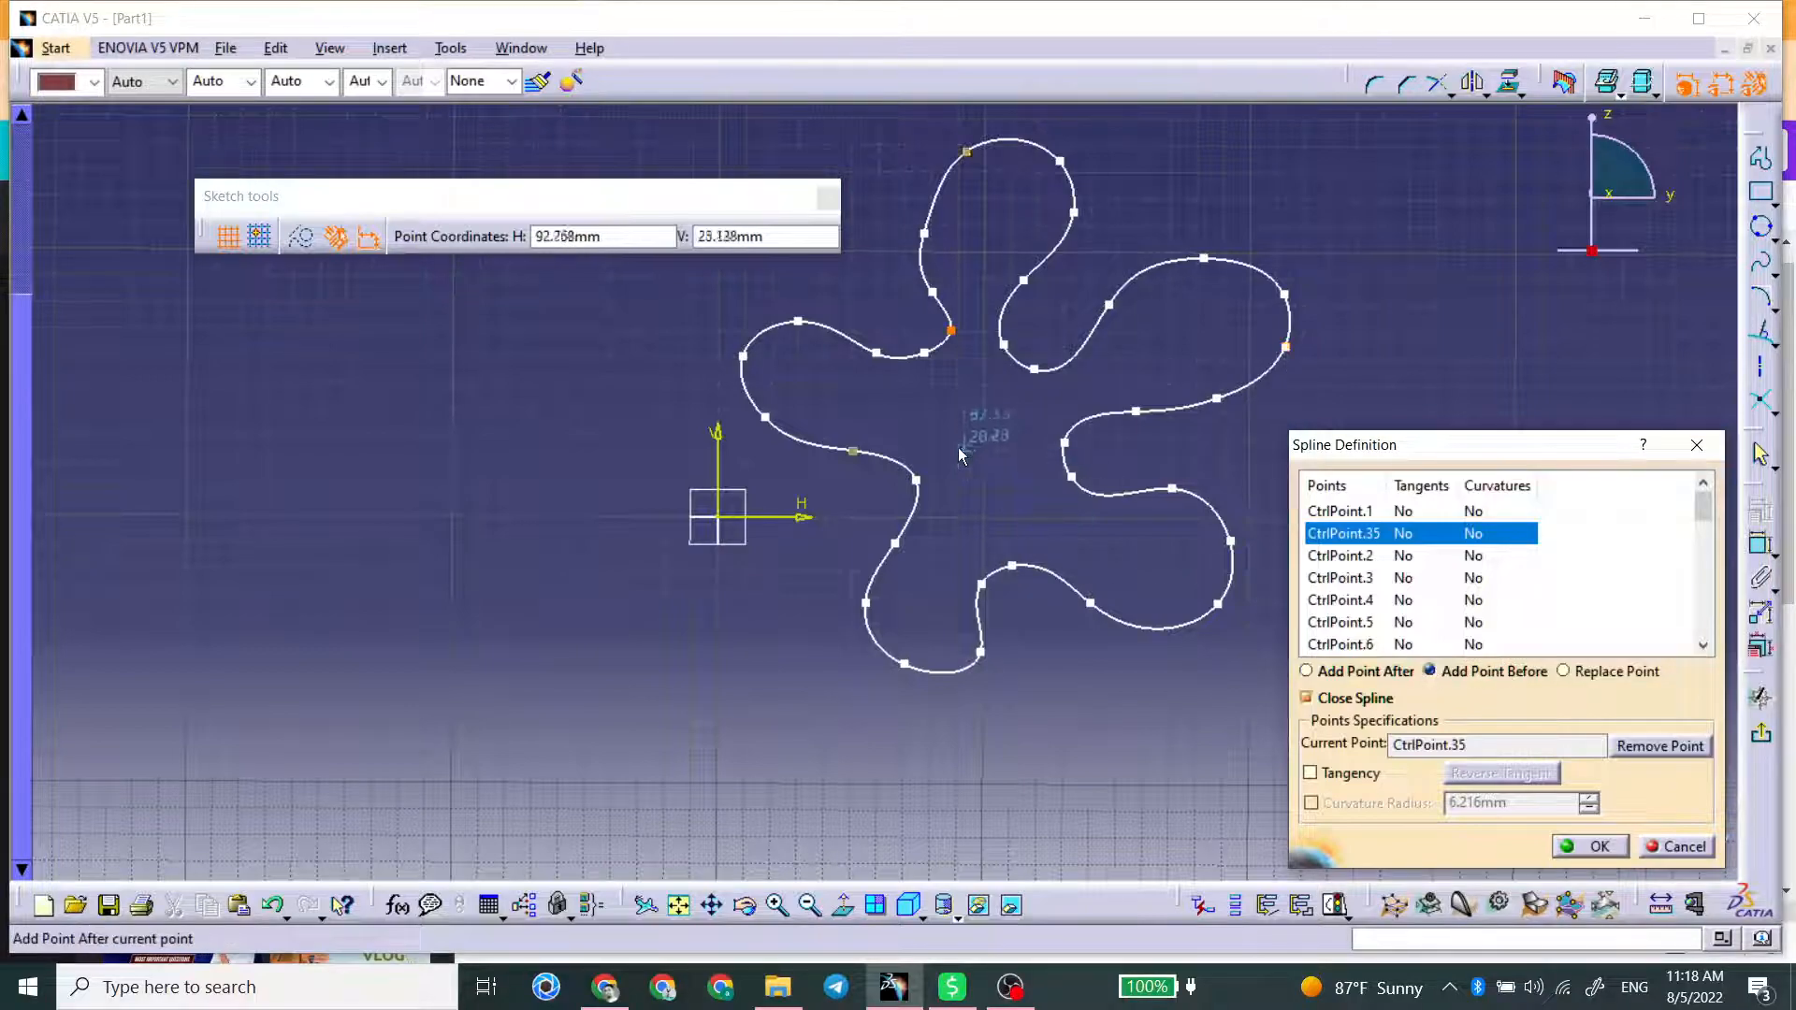
pyautogui.click(904, 372)
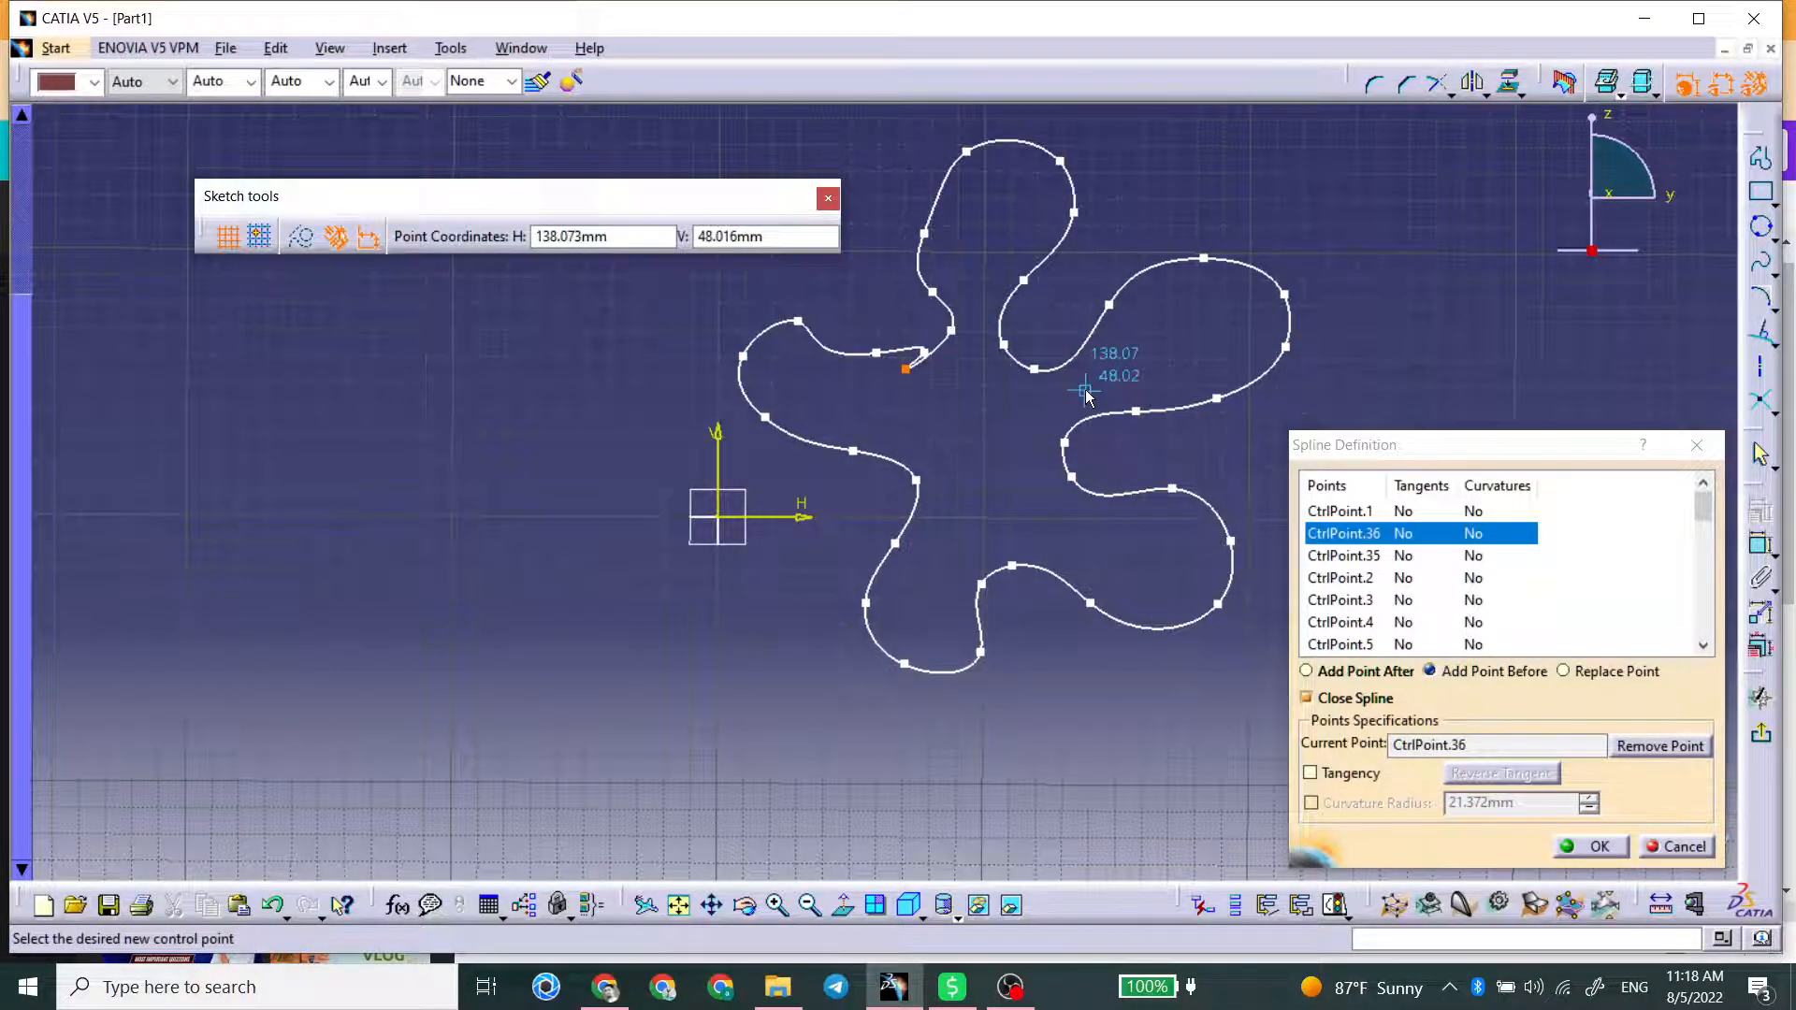
pyautogui.press('Return')
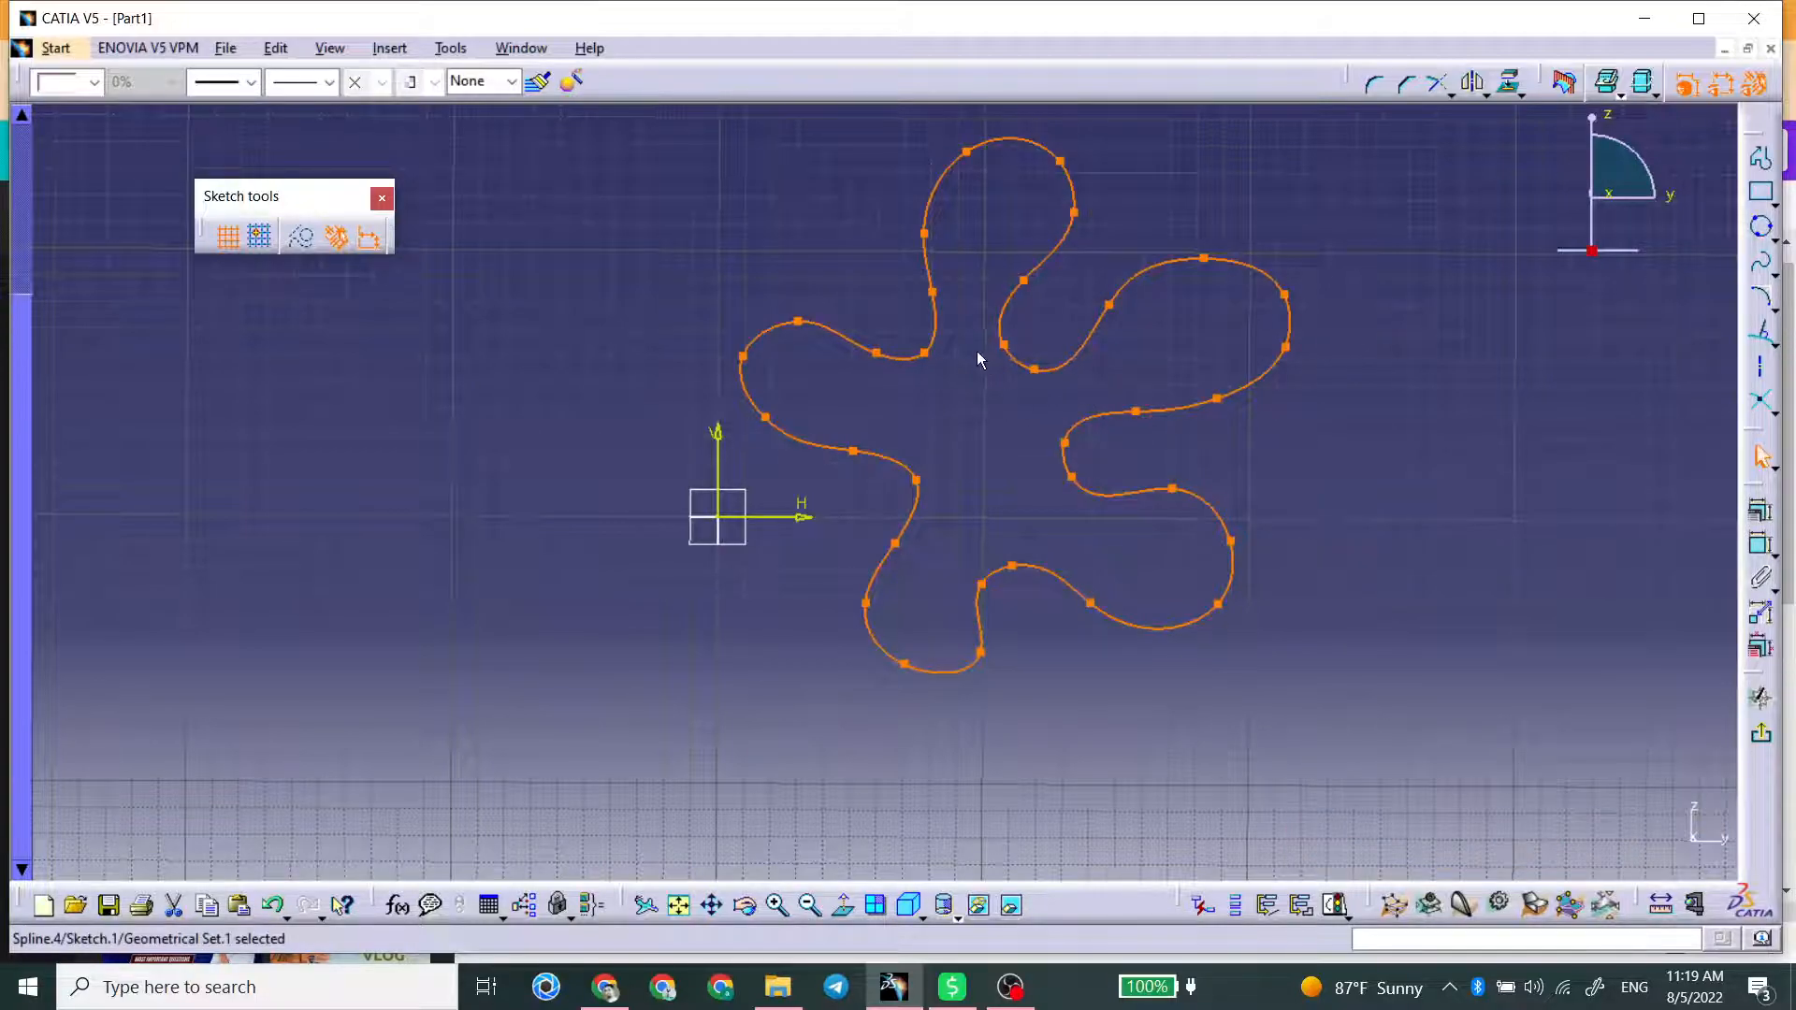
# Add a control point before CtrlPoint.1, just below the notch between the left and top lobes.
pyautogui.doubleClick(943, 348)
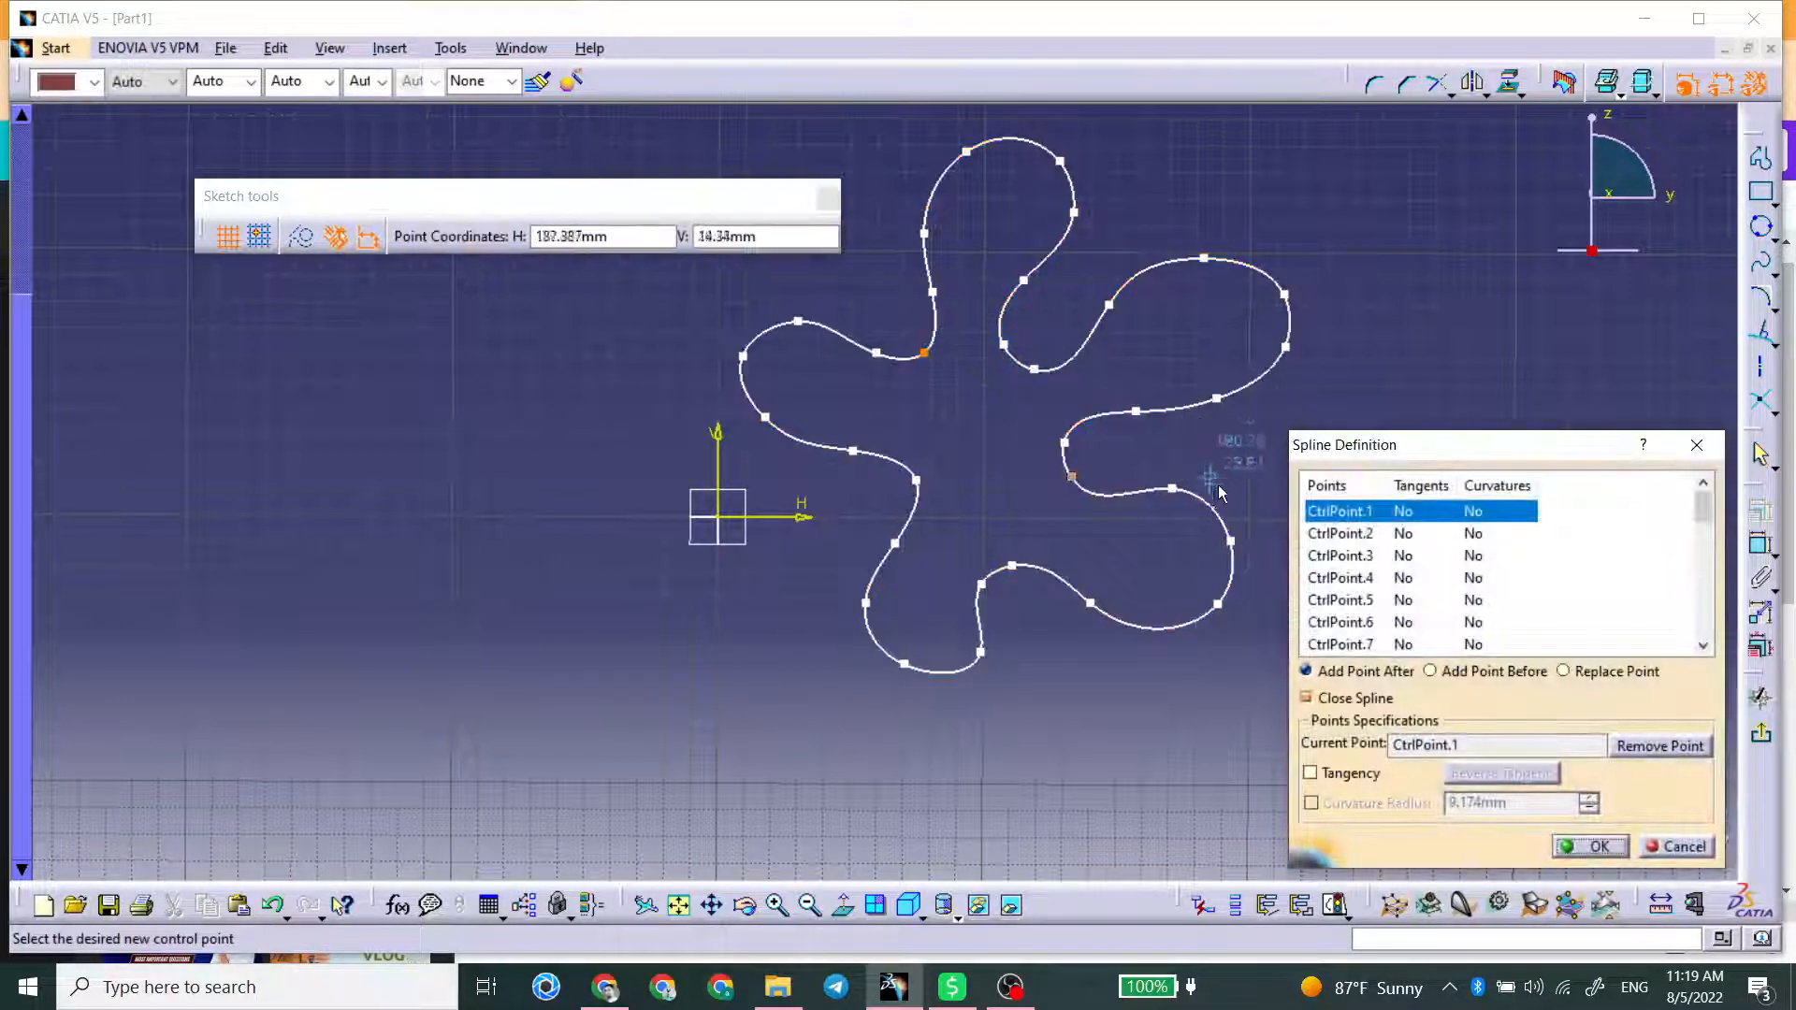
pyautogui.click(1430, 671)
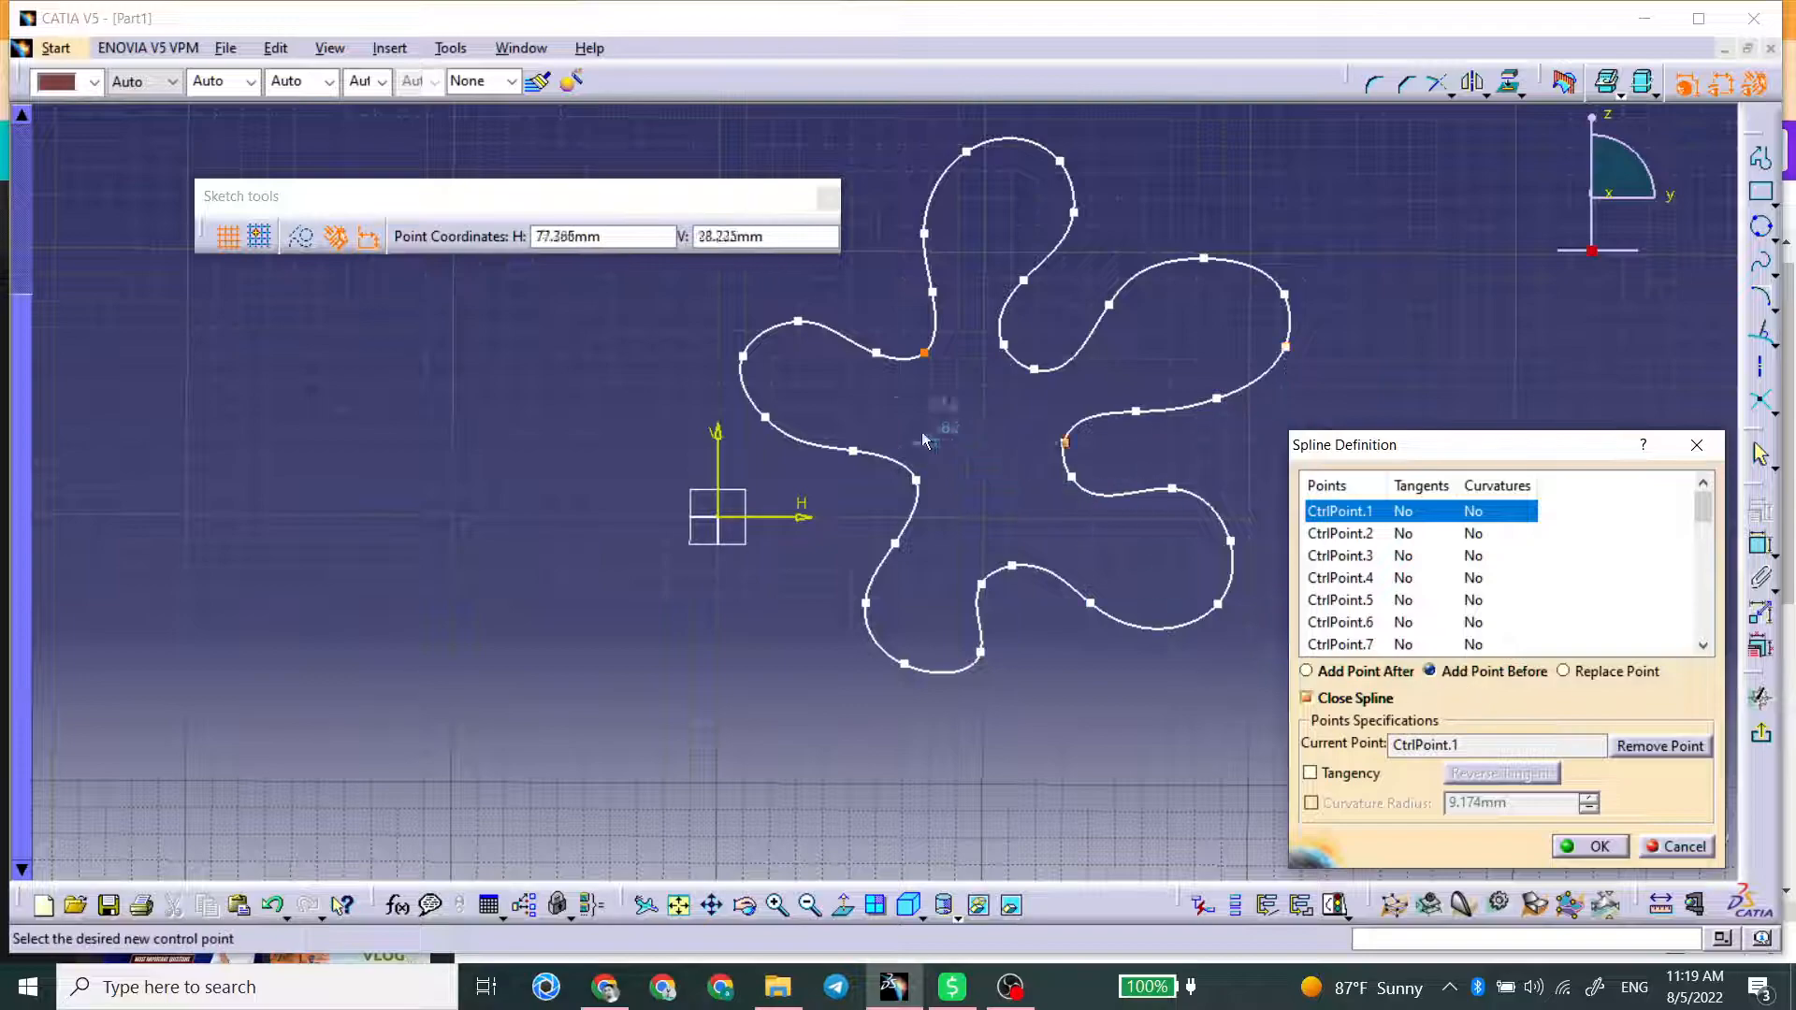
pyautogui.click(905, 381)
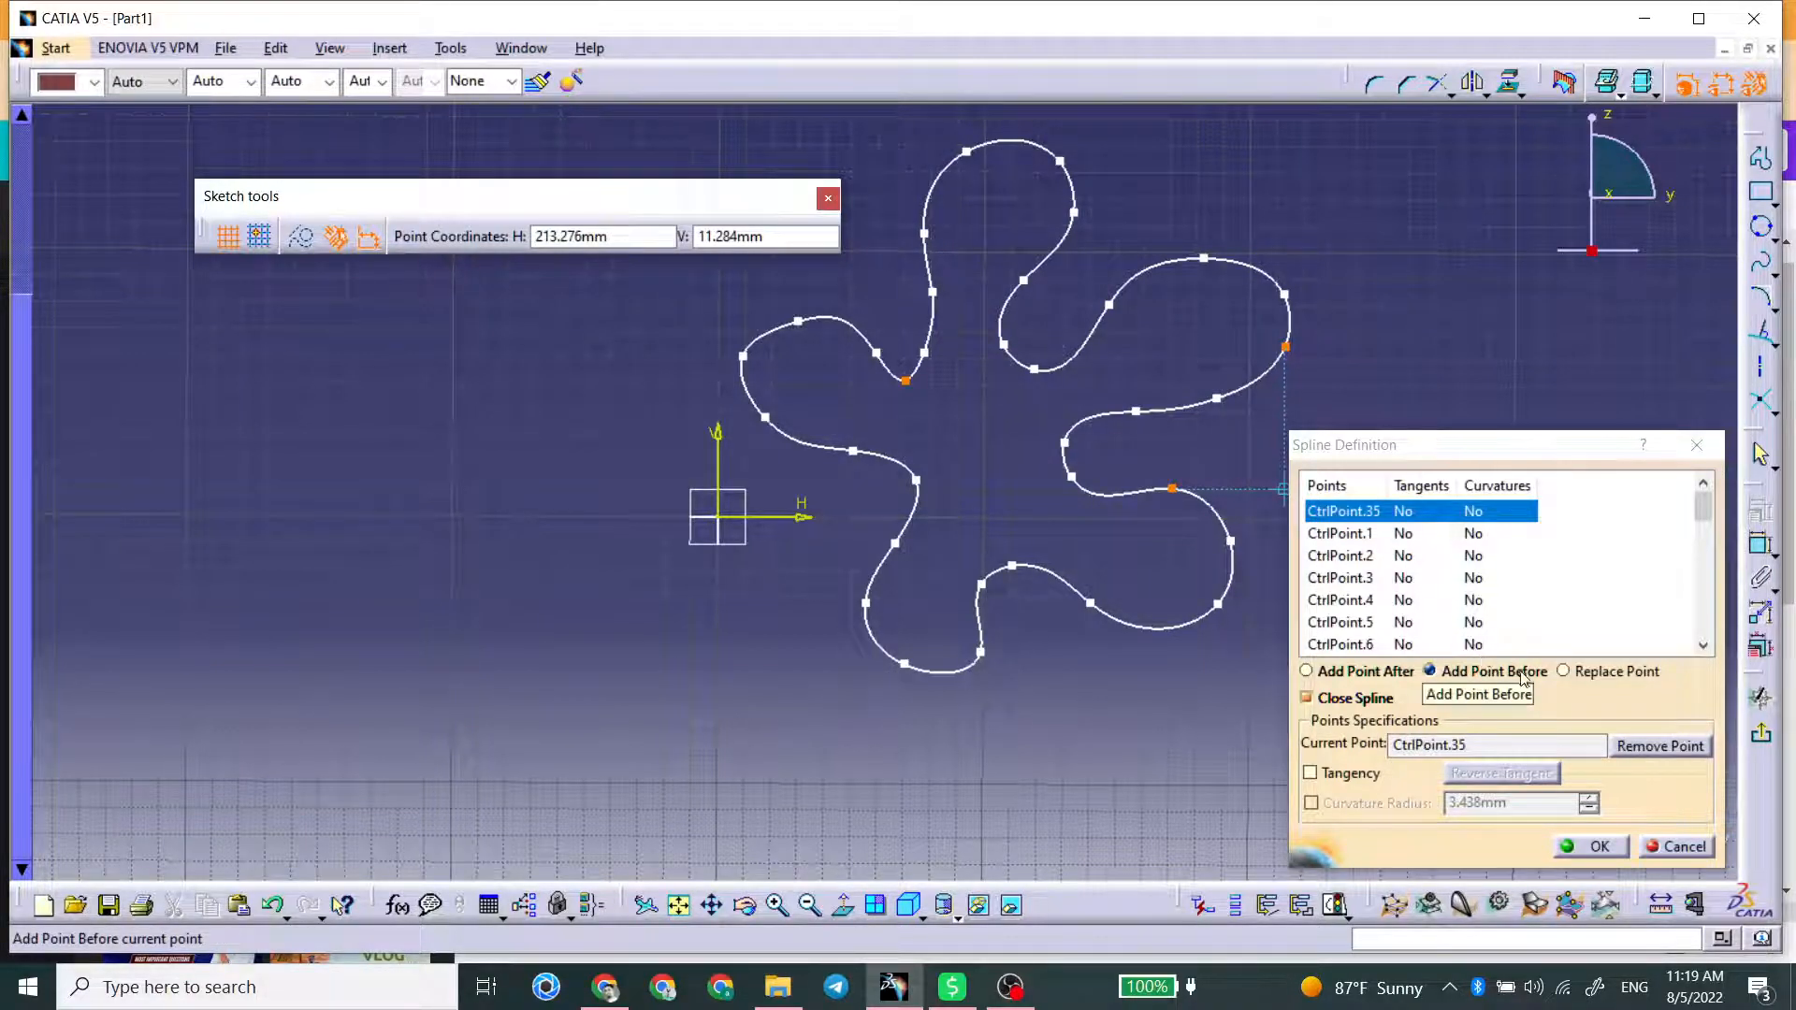
# Use Replace Point to try several positions for the added point, place it between its two neighbours in the notch, and accept the spline.
pyautogui.click(1576, 671)
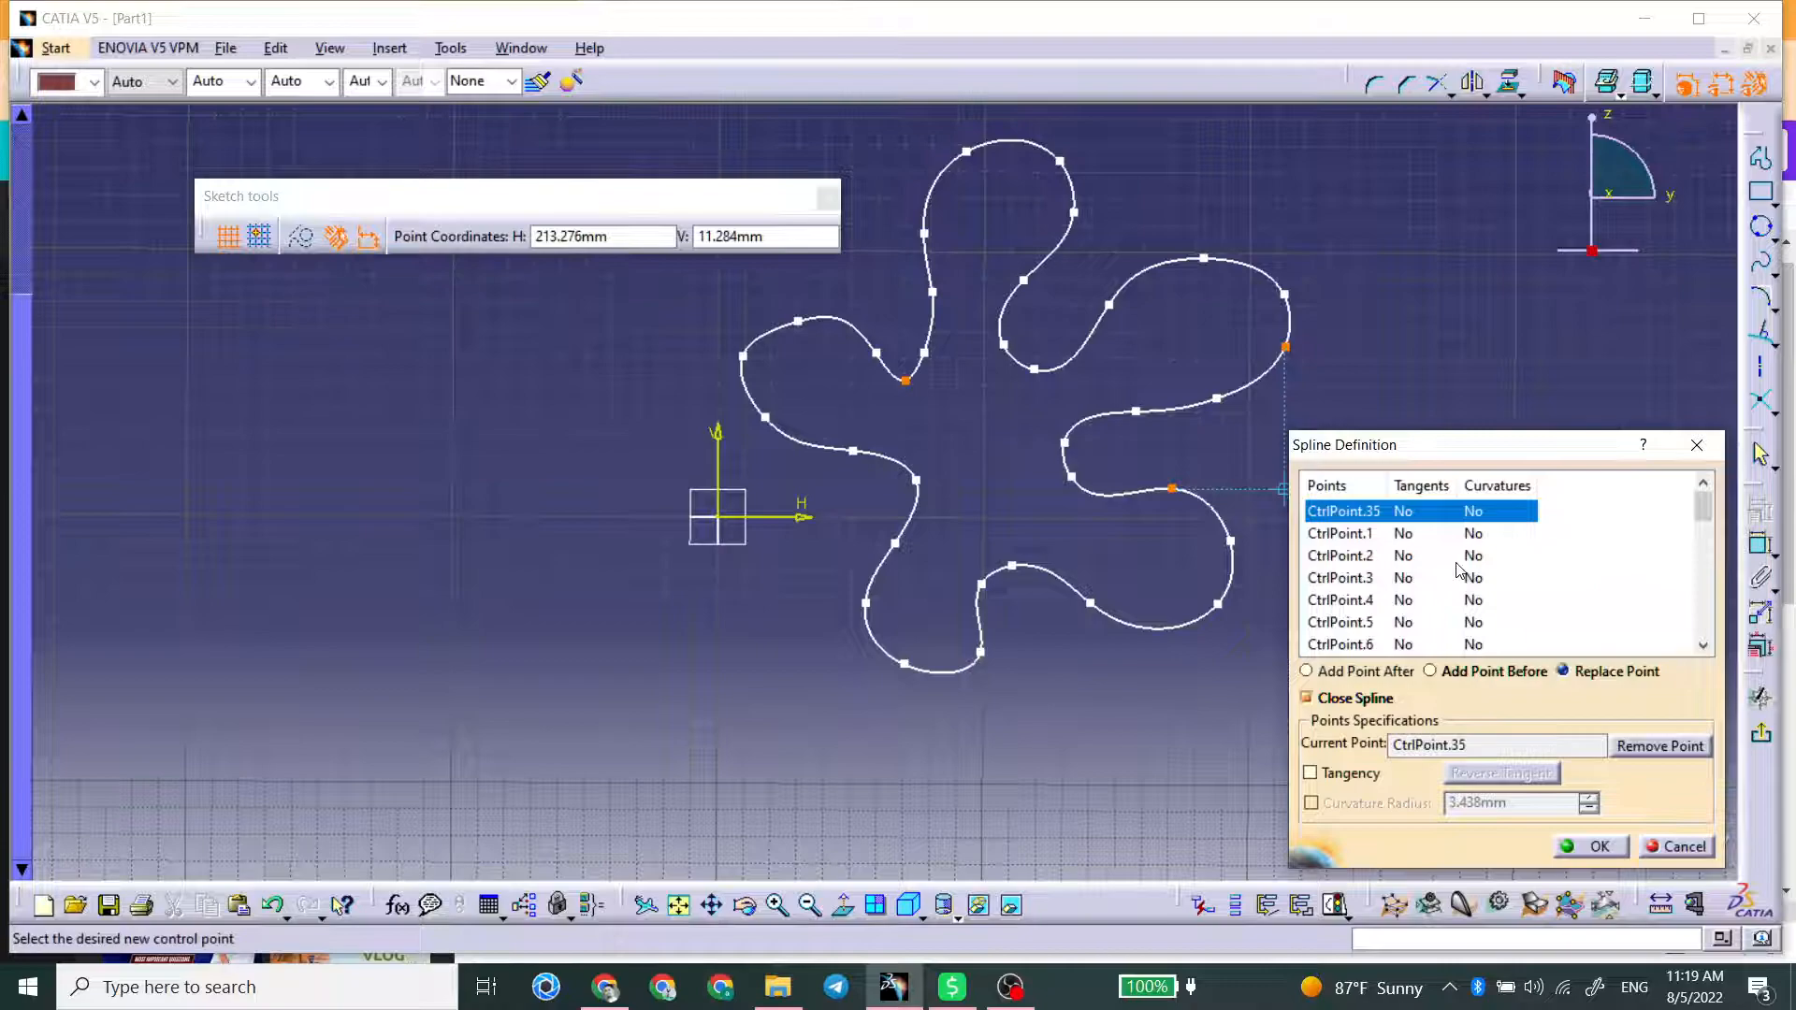
pyautogui.moveTo(984, 477); pyautogui.dragTo(1003, 584, button='middle')
pyautogui.click(1003, 583)
pyautogui.moveTo(1003, 583); pyautogui.dragTo(976, 412, button='middle')
pyautogui.click(962, 394)
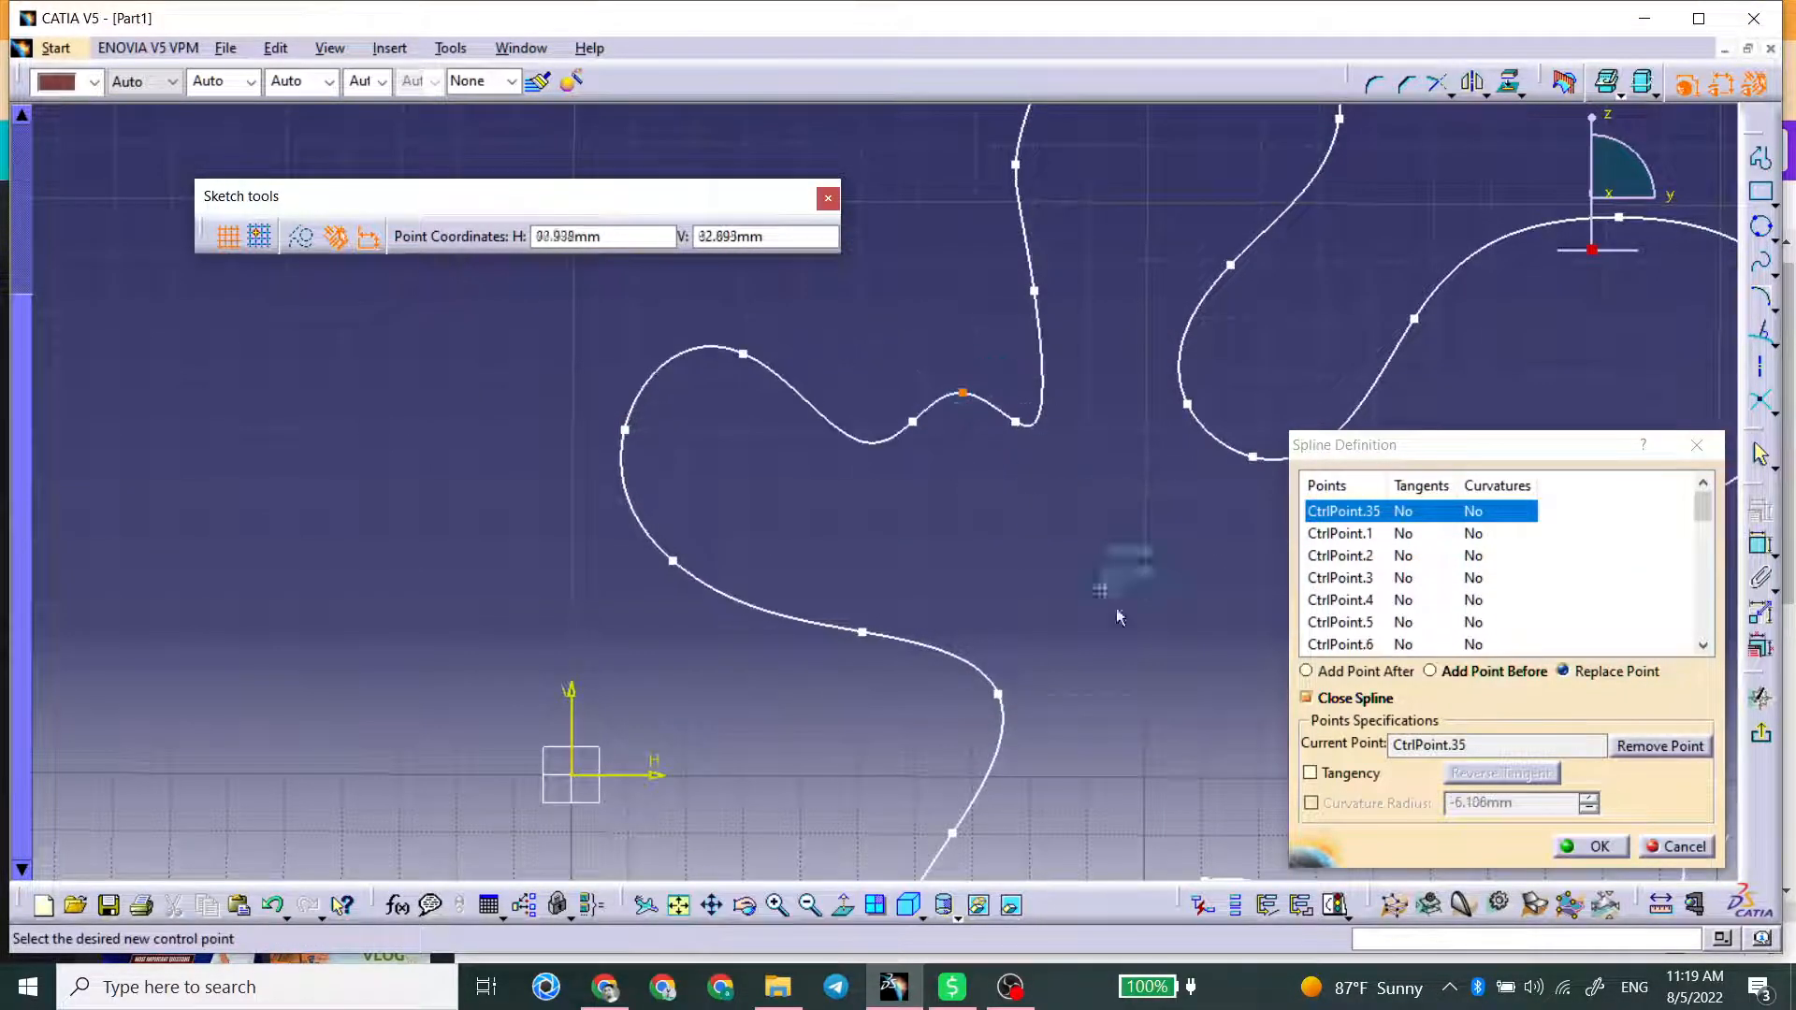
pyautogui.click(984, 477)
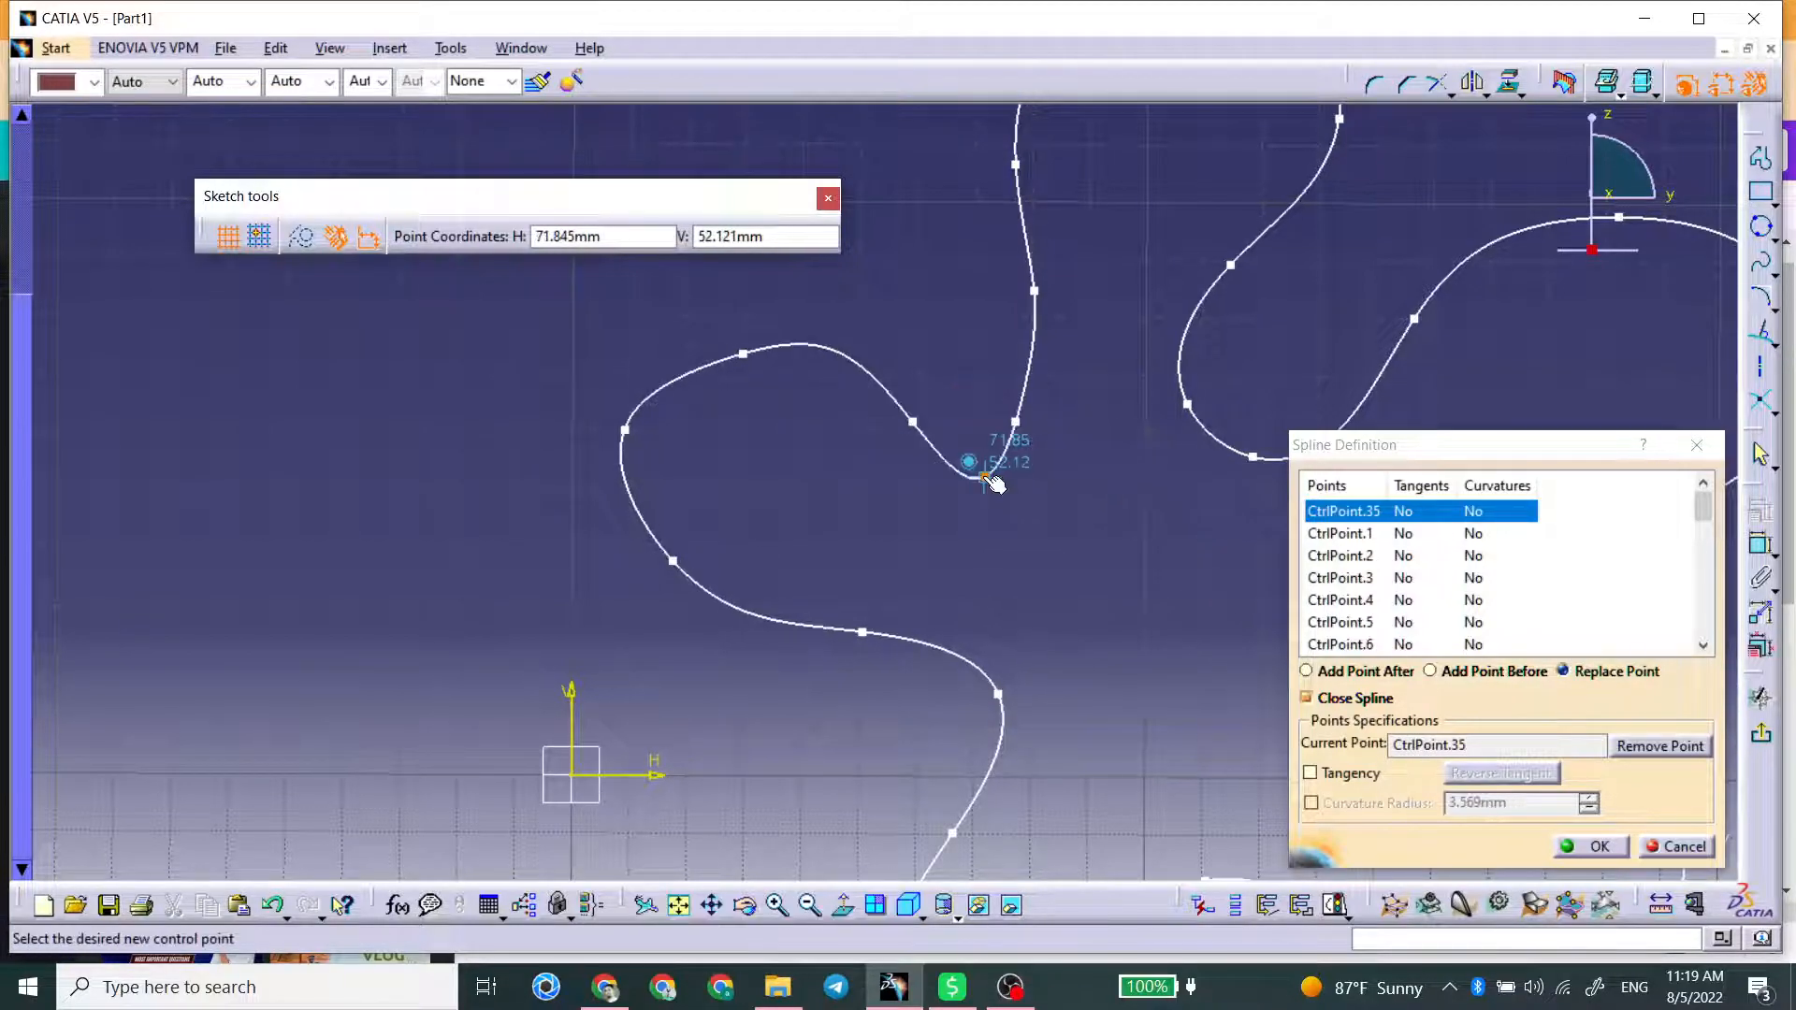
pyautogui.click(862, 558)
pyautogui.click(928, 460)
pyautogui.click(963, 369)
pyautogui.click(984, 509)
pyautogui.click(926, 593)
pyautogui.click(839, 534)
pyautogui.click(1085, 544)
pyautogui.click(952, 402)
pyautogui.click(921, 515)
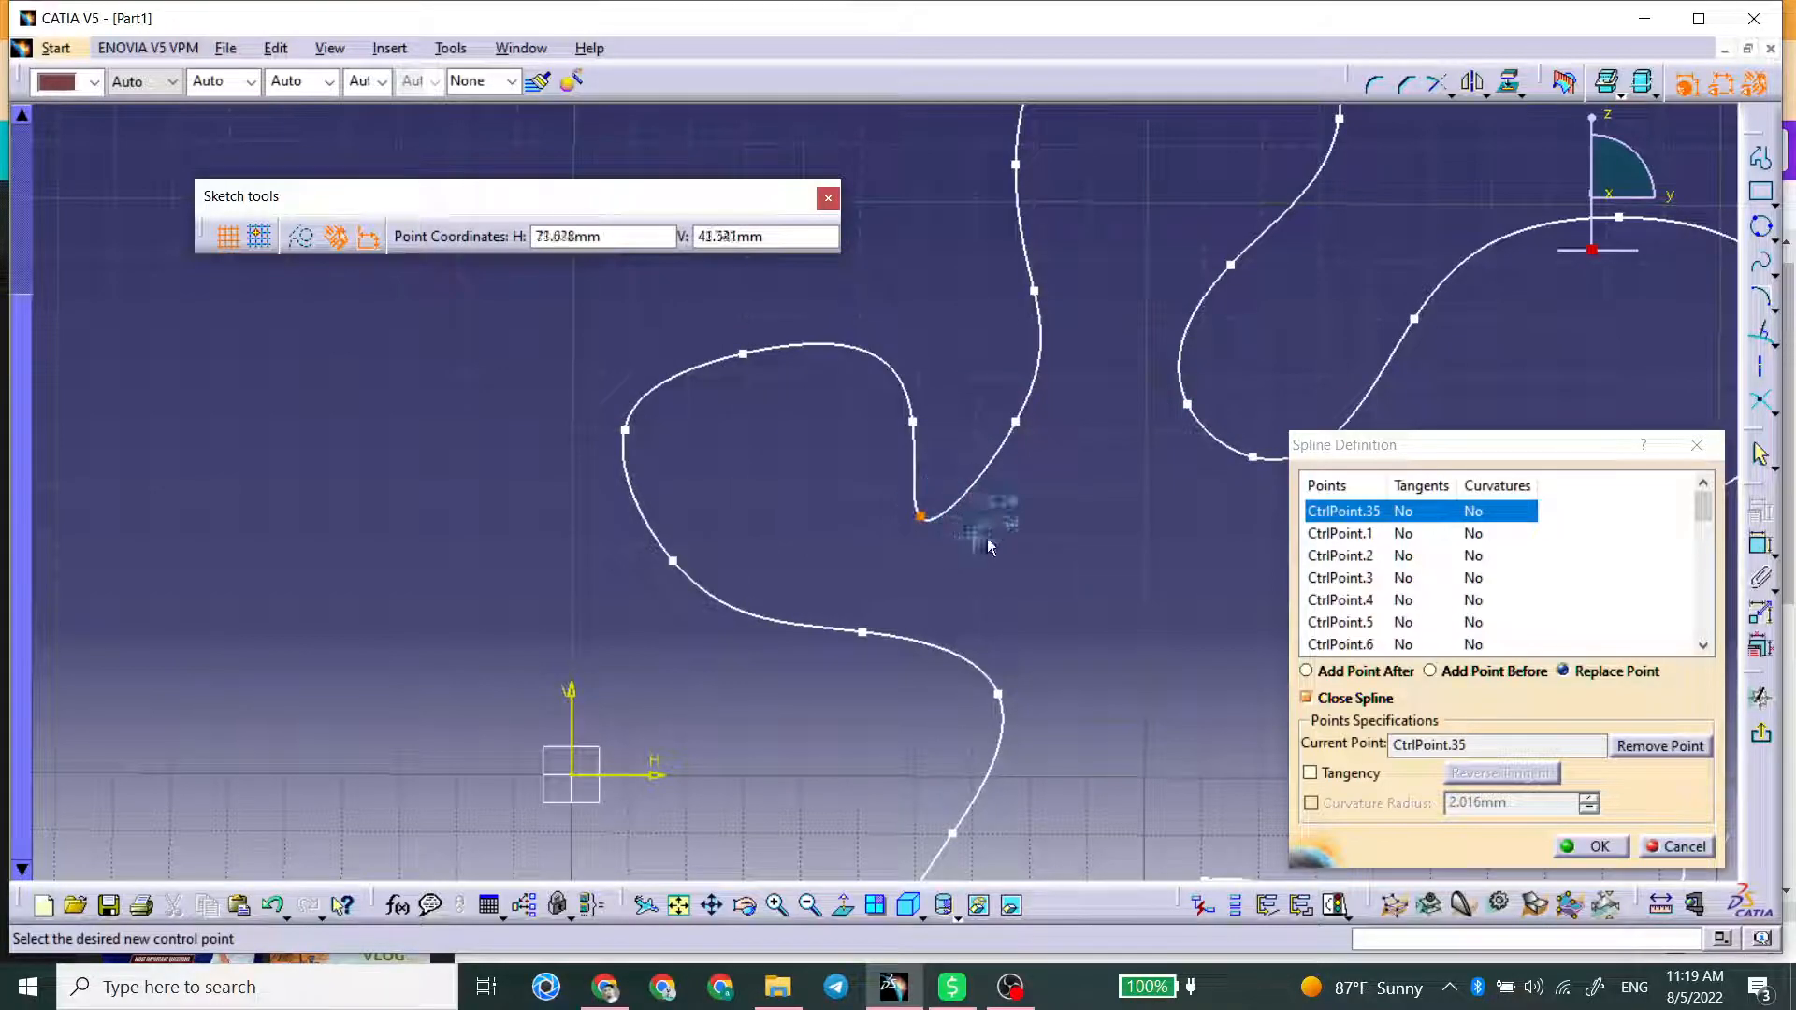
pyautogui.click(962, 415)
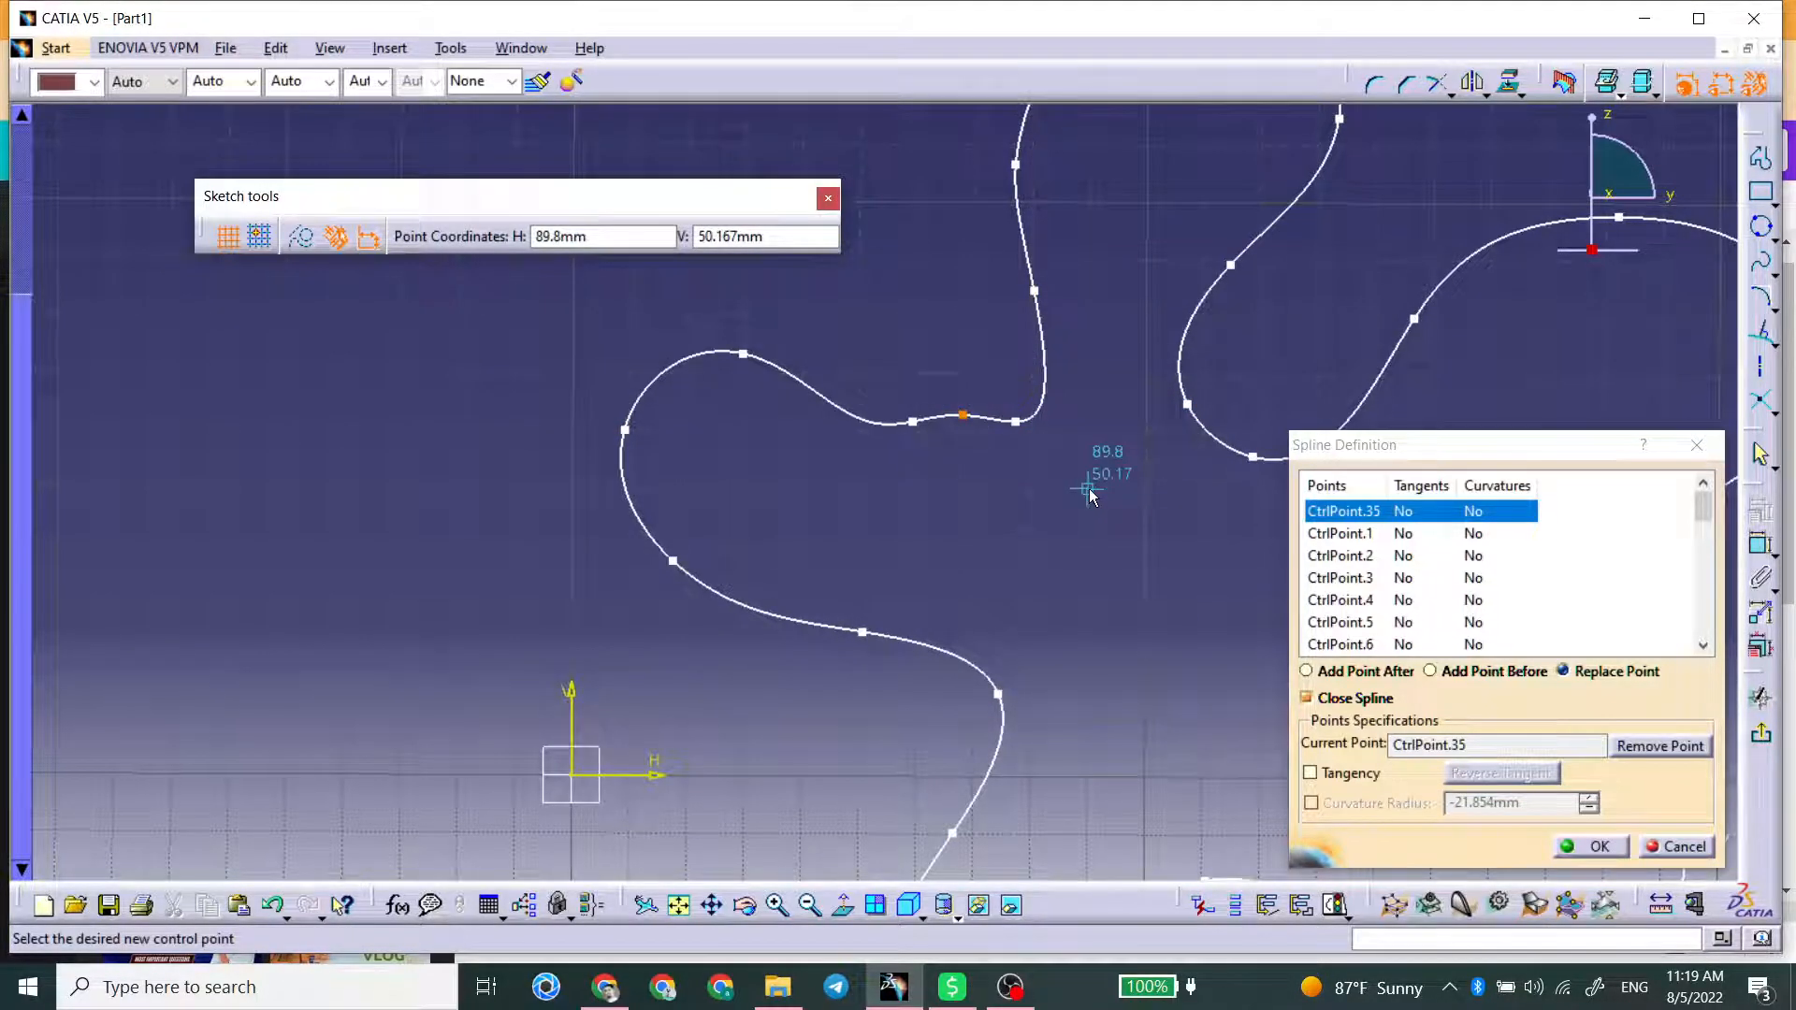
pyautogui.moveTo(975, 521)
pyautogui.mouseDown(button='middle')
pyautogui.moveTo(739, 478)
pyautogui.moveTo(748, 542)
pyautogui.mouseUp(button='middle')
pyautogui.moveTo(699, 481)
pyautogui.mouseDown(button='middle')
pyautogui.moveTo(817, 537)
pyautogui.moveTo(795, 562)
pyautogui.mouseUp(button='middle')
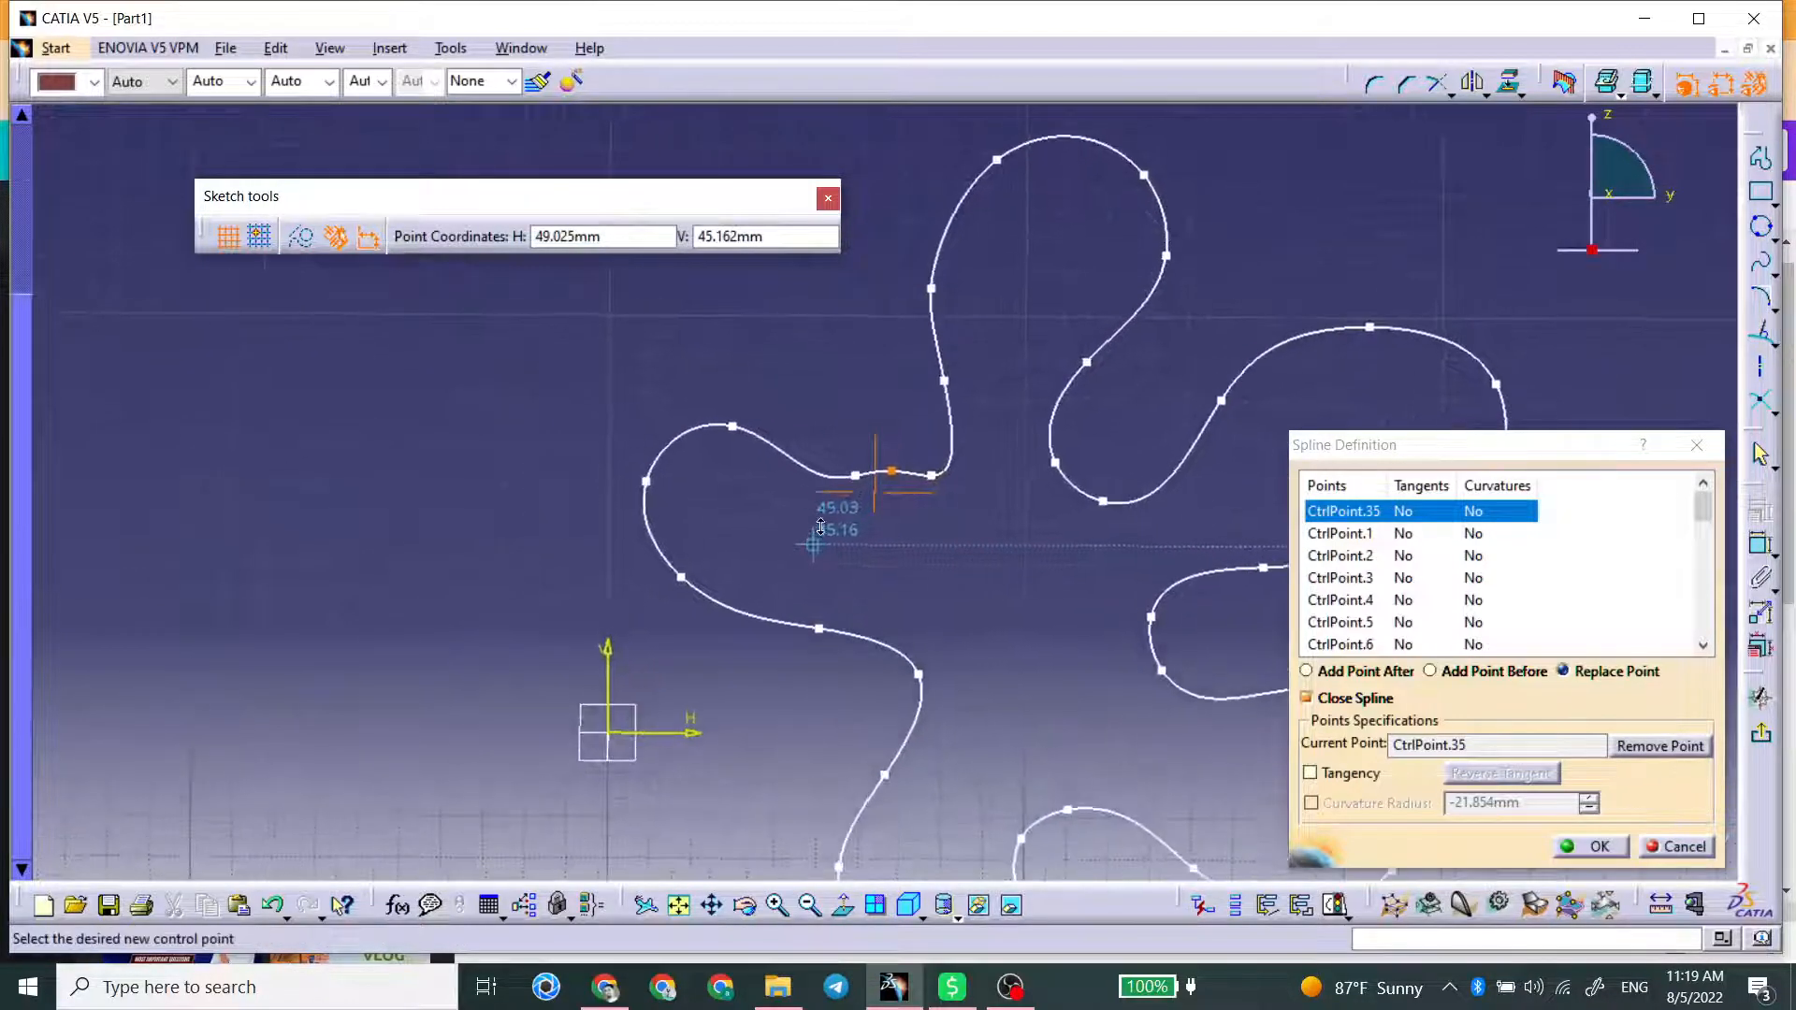
pyautogui.click(1598, 857)
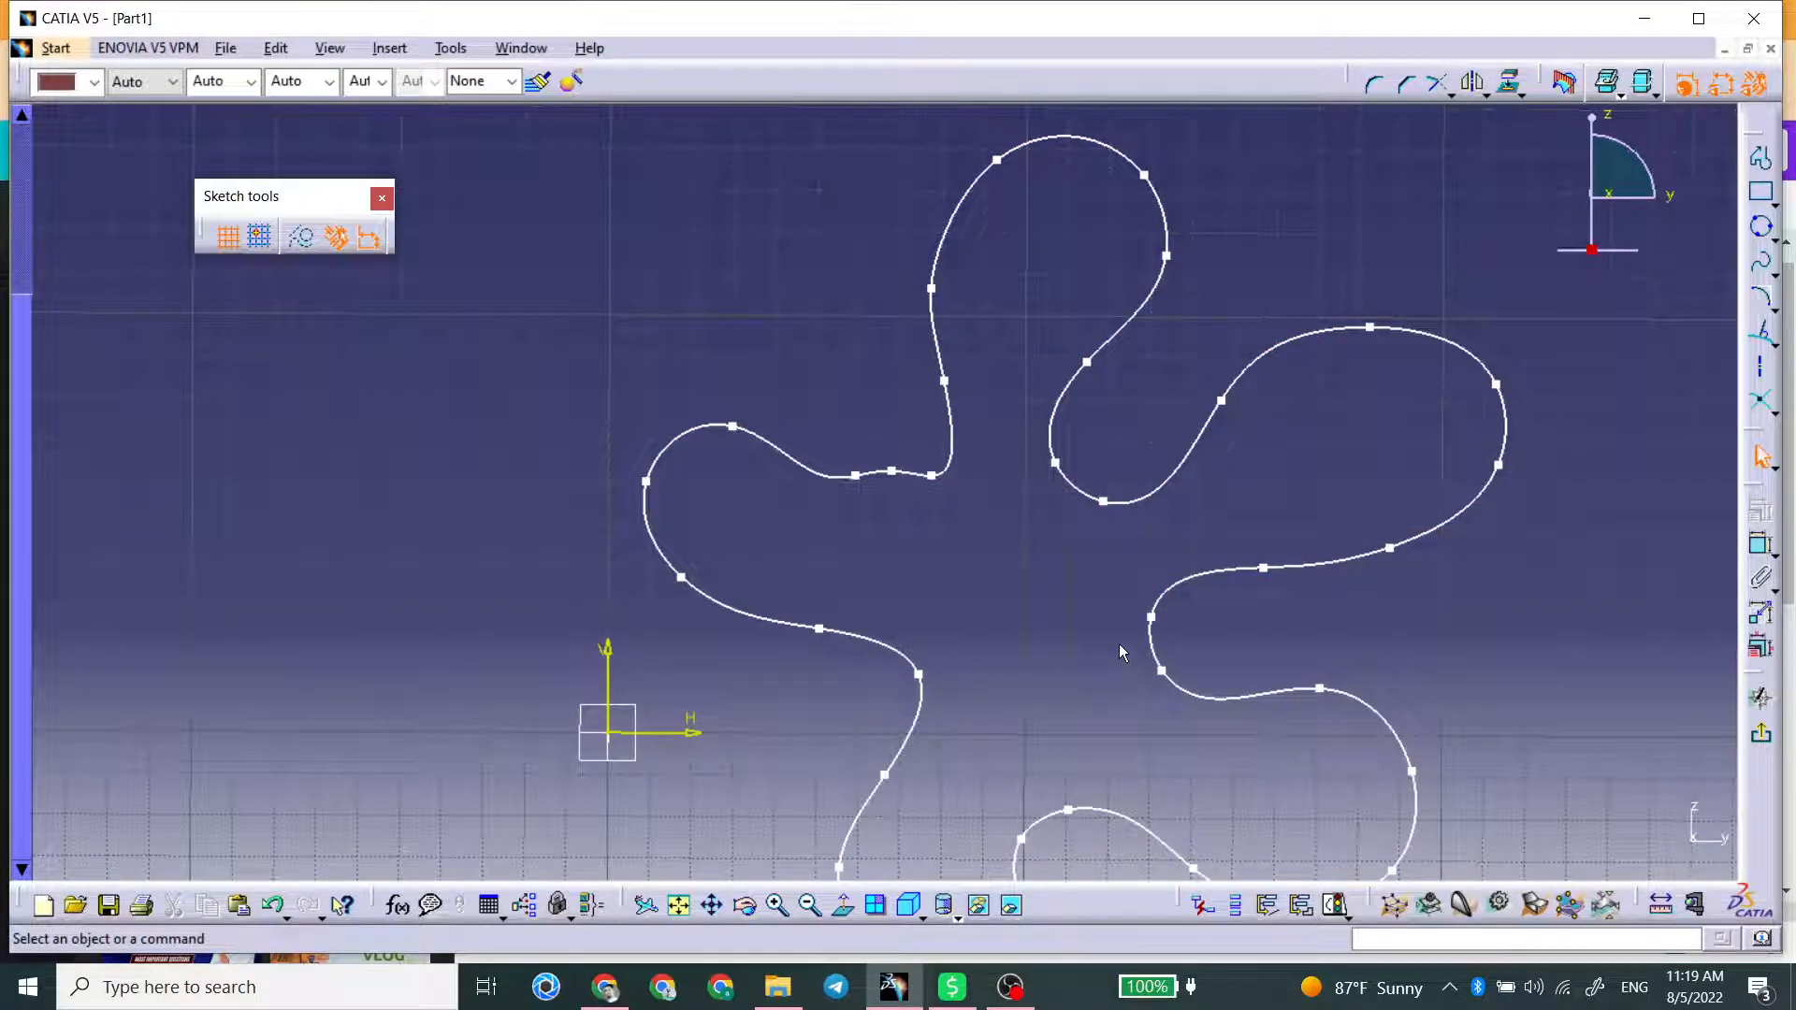
# Draw a slightly tilted axis line upward from the outermost control point of the left lobe.
pyautogui.click(1761, 367)
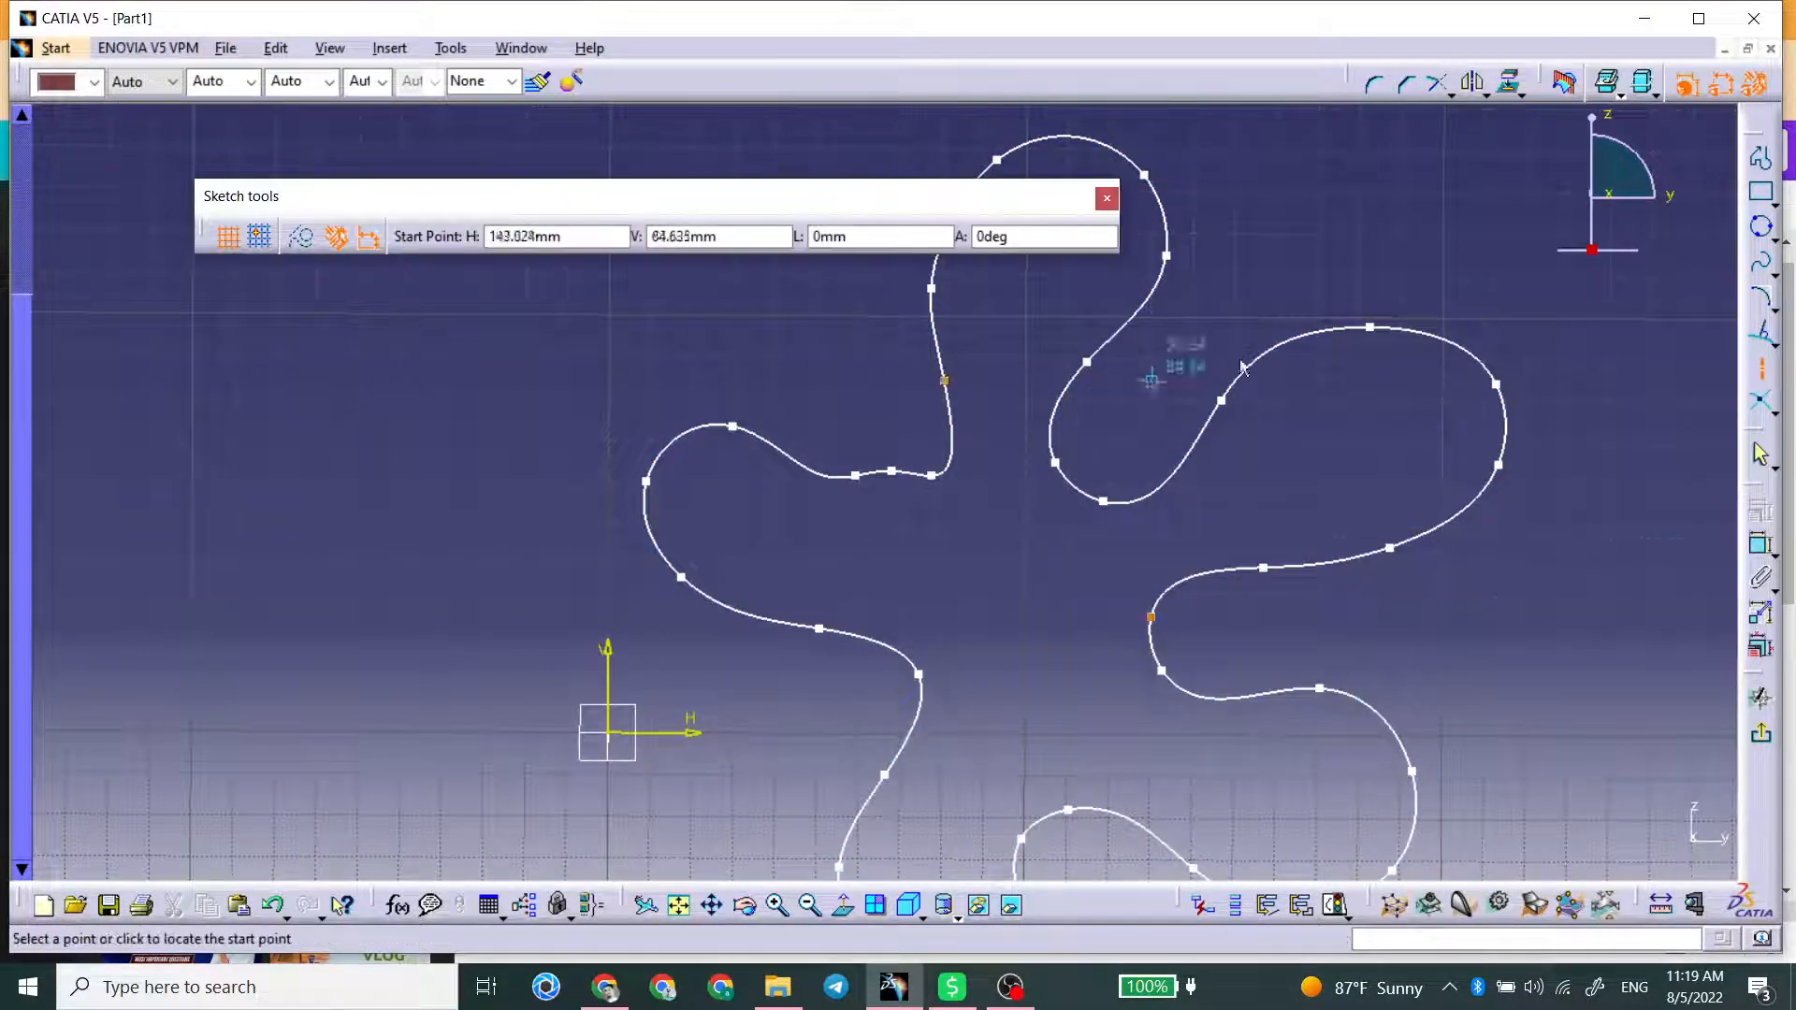
pyautogui.click(643, 480)
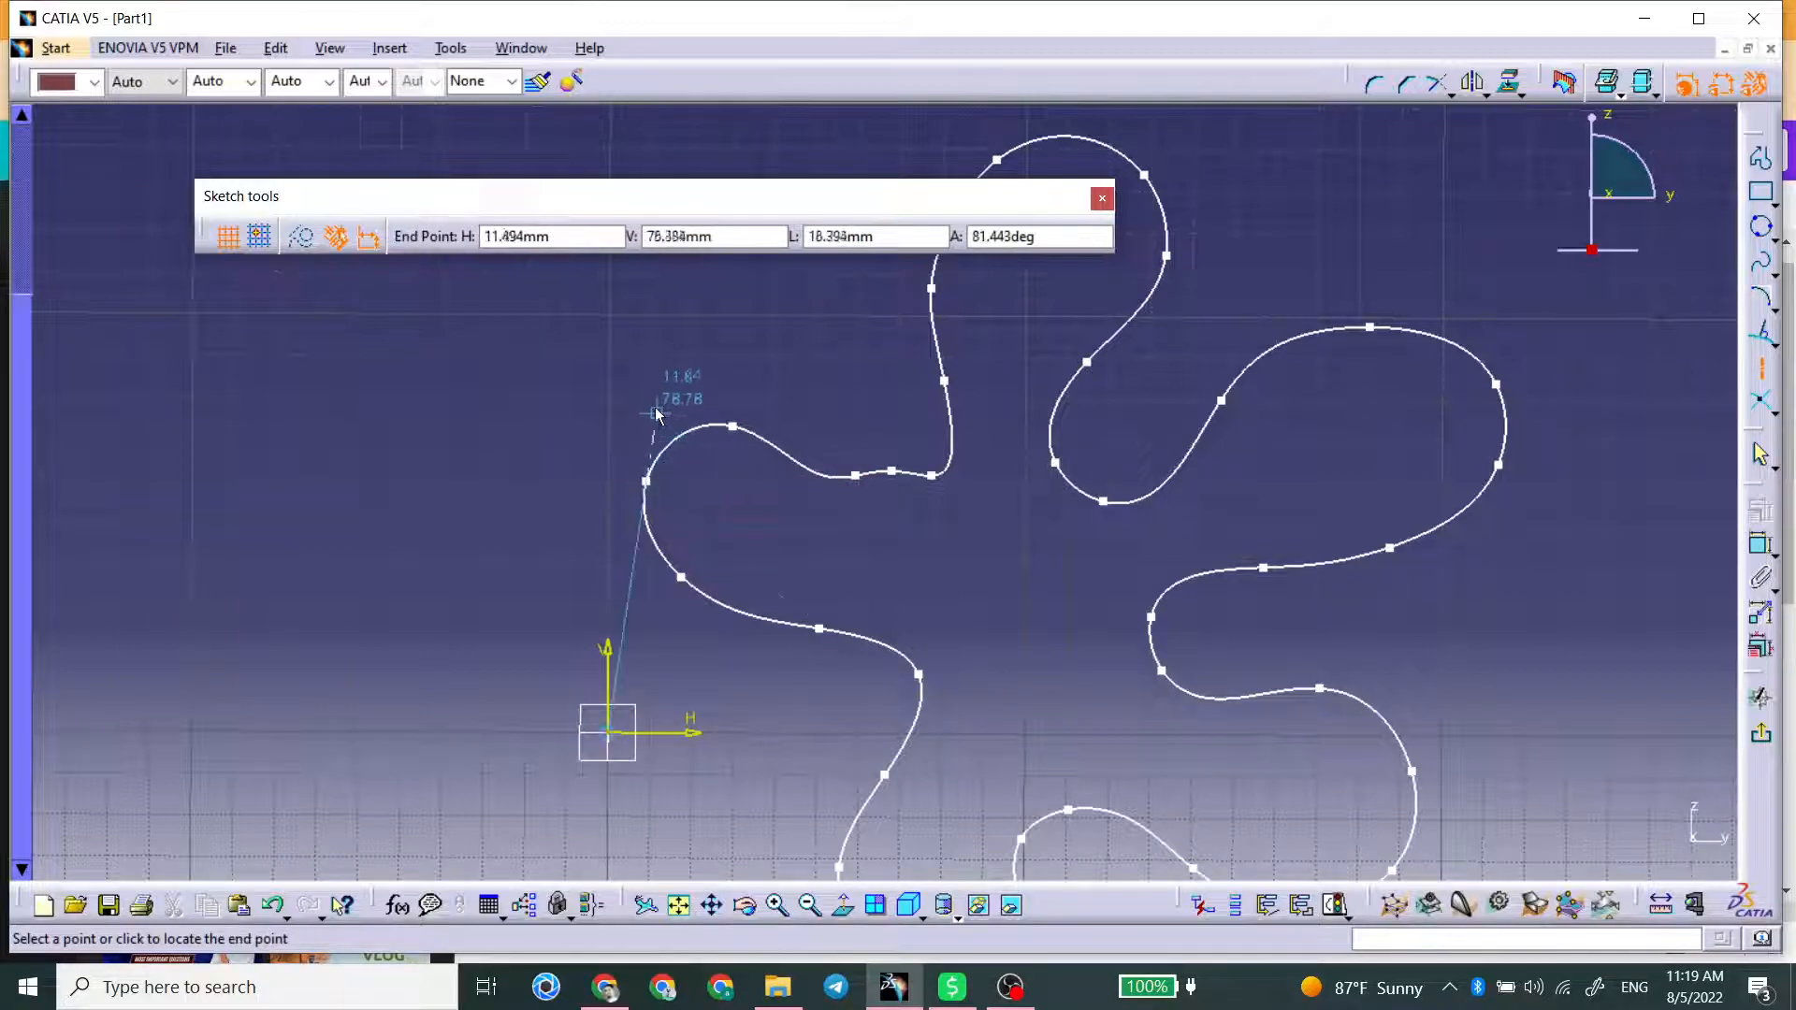
pyautogui.click(660, 317)
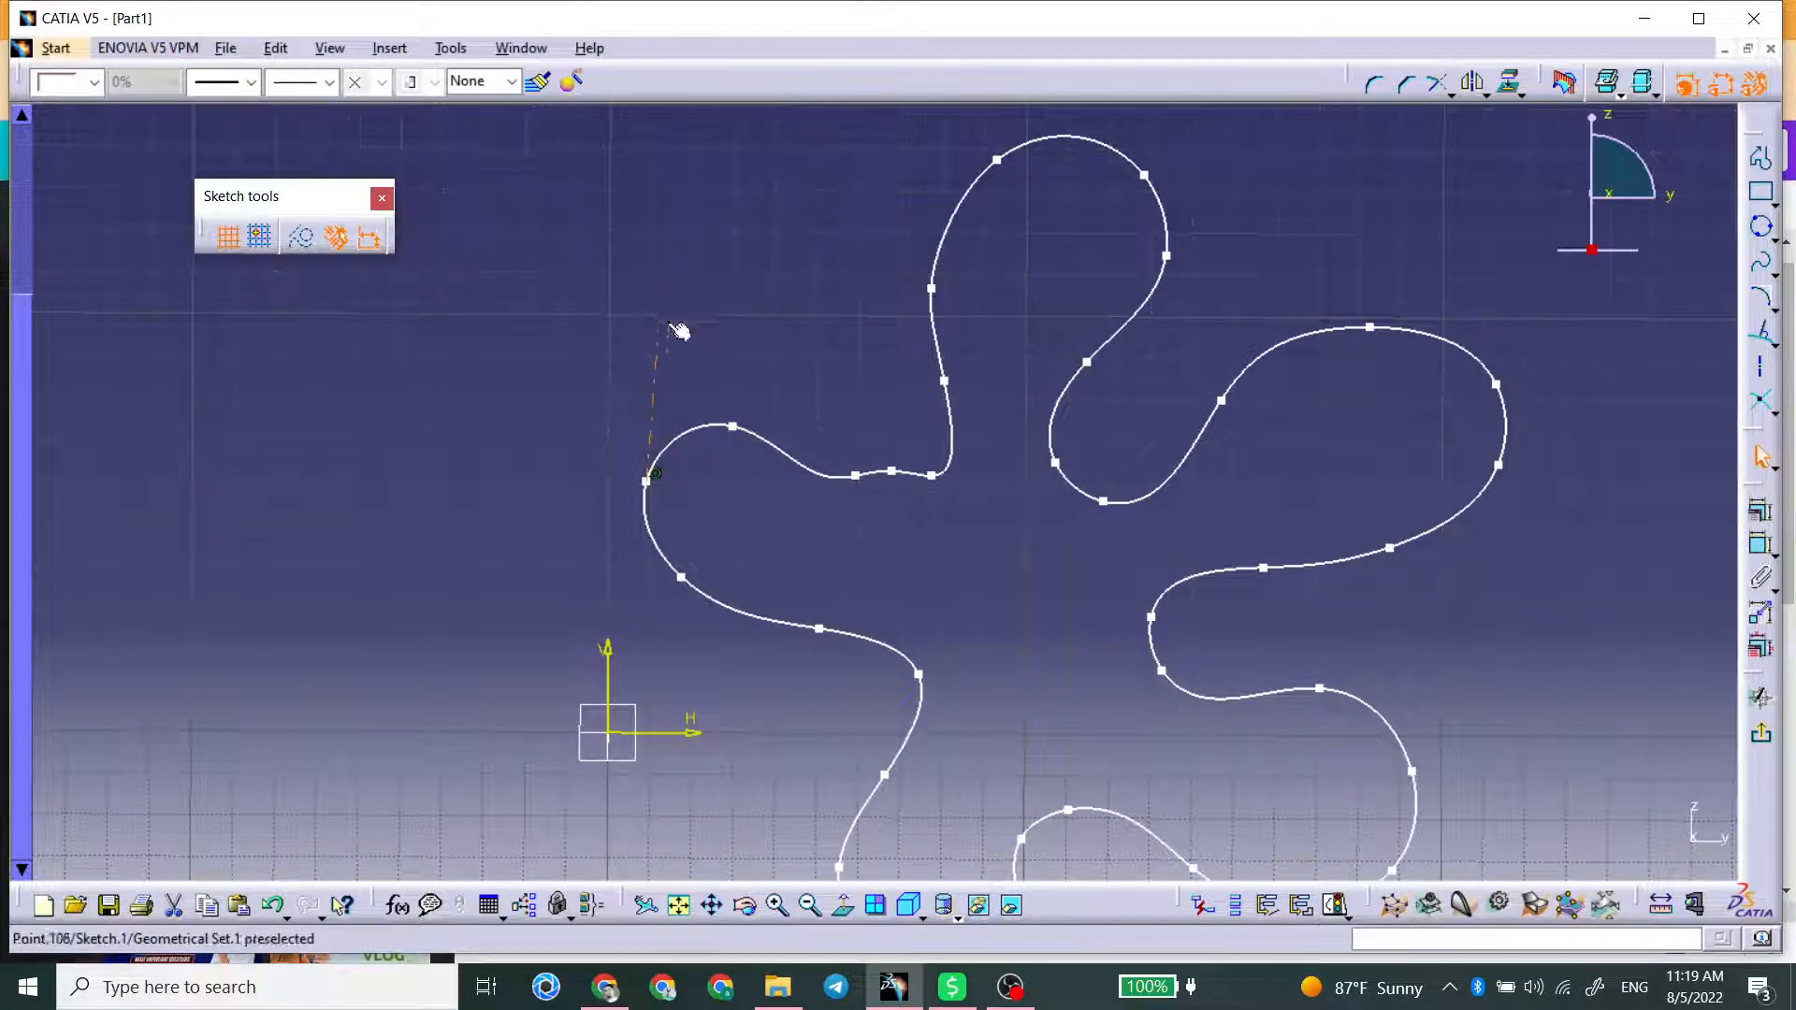
pyautogui.click(1108, 657)
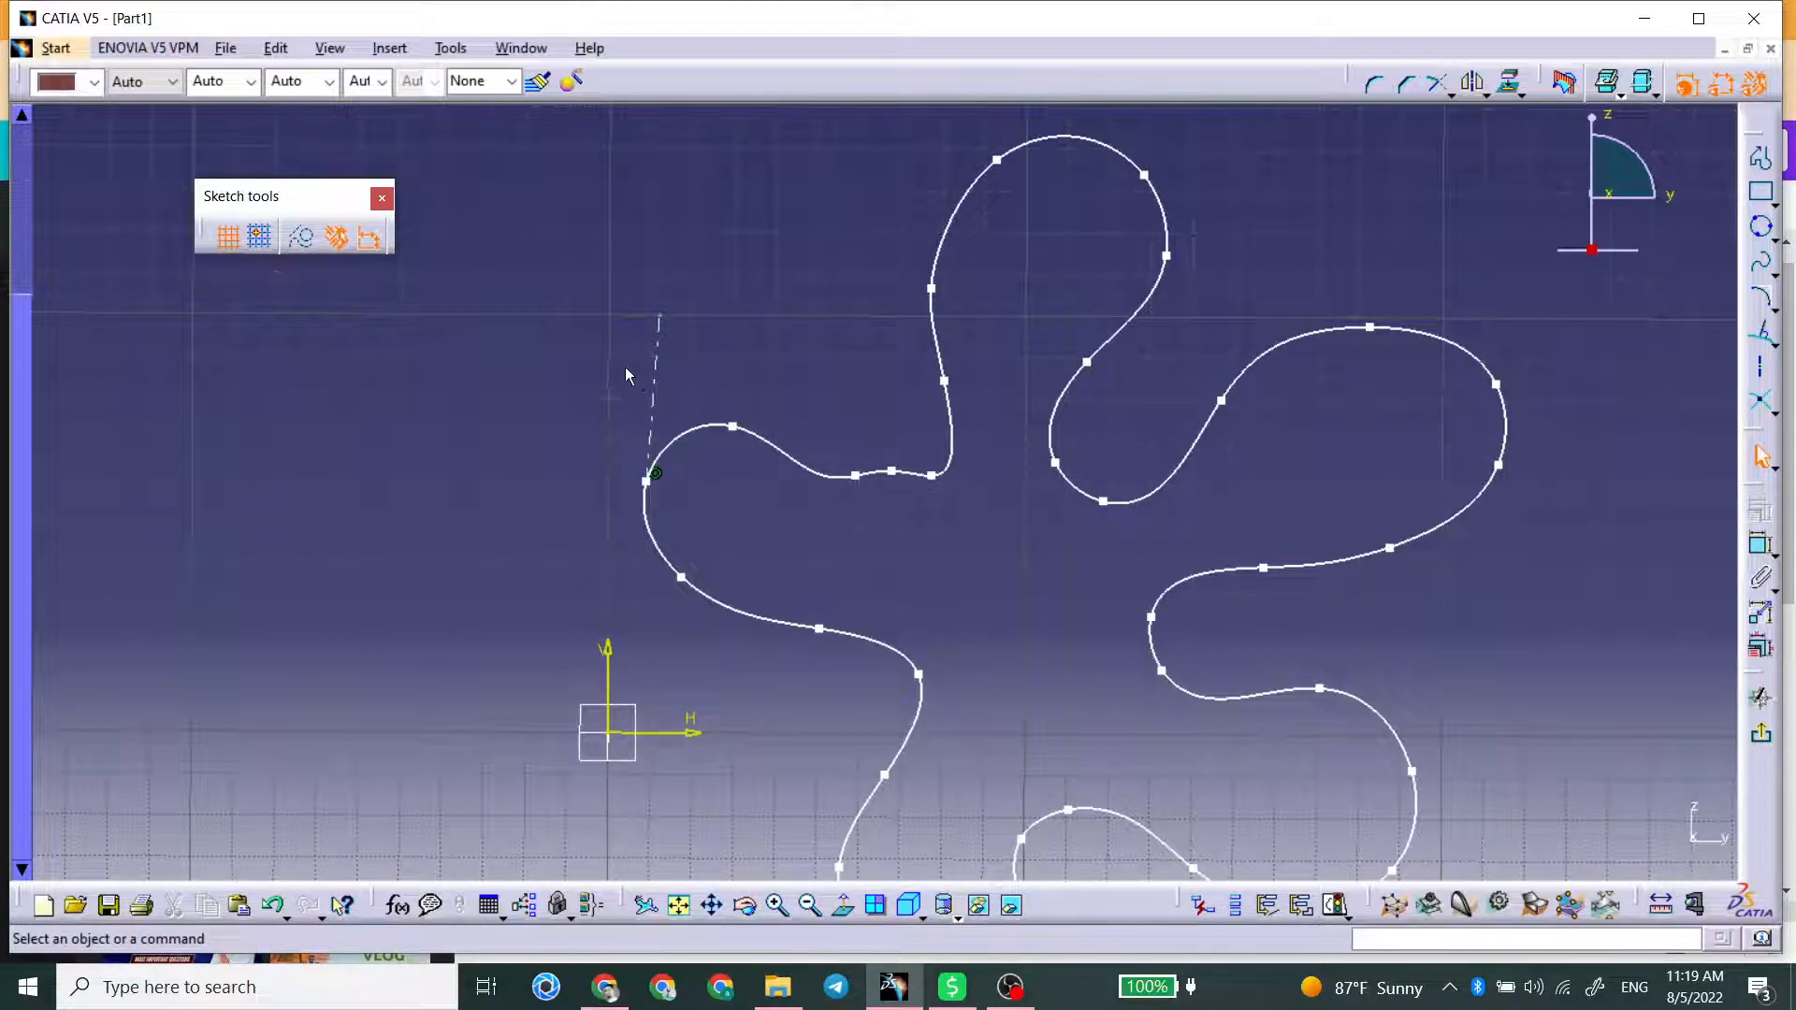
# Enable tangency at CtrlPoint.31, the left lobe's outermost control point, in the spline definition.
pyautogui.doubleClick(687, 439)
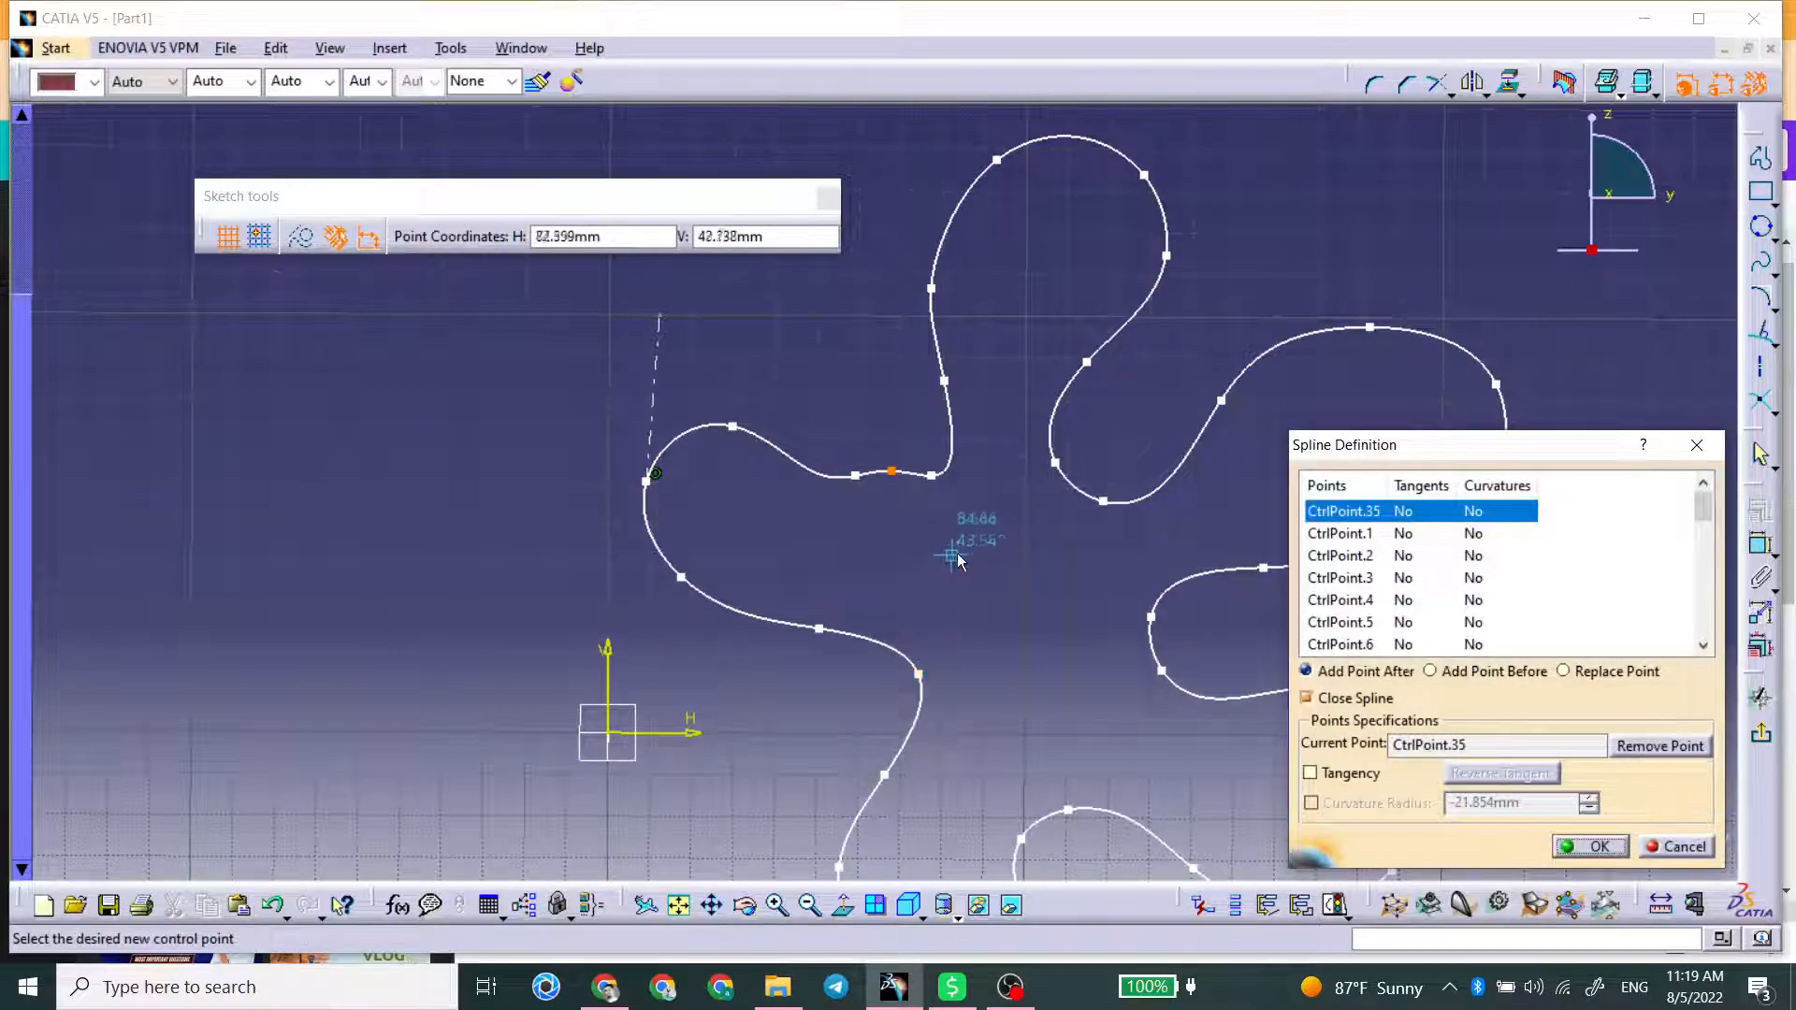
pyautogui.scroll(-6, 1402, 602)
pyautogui.click(1401, 601)
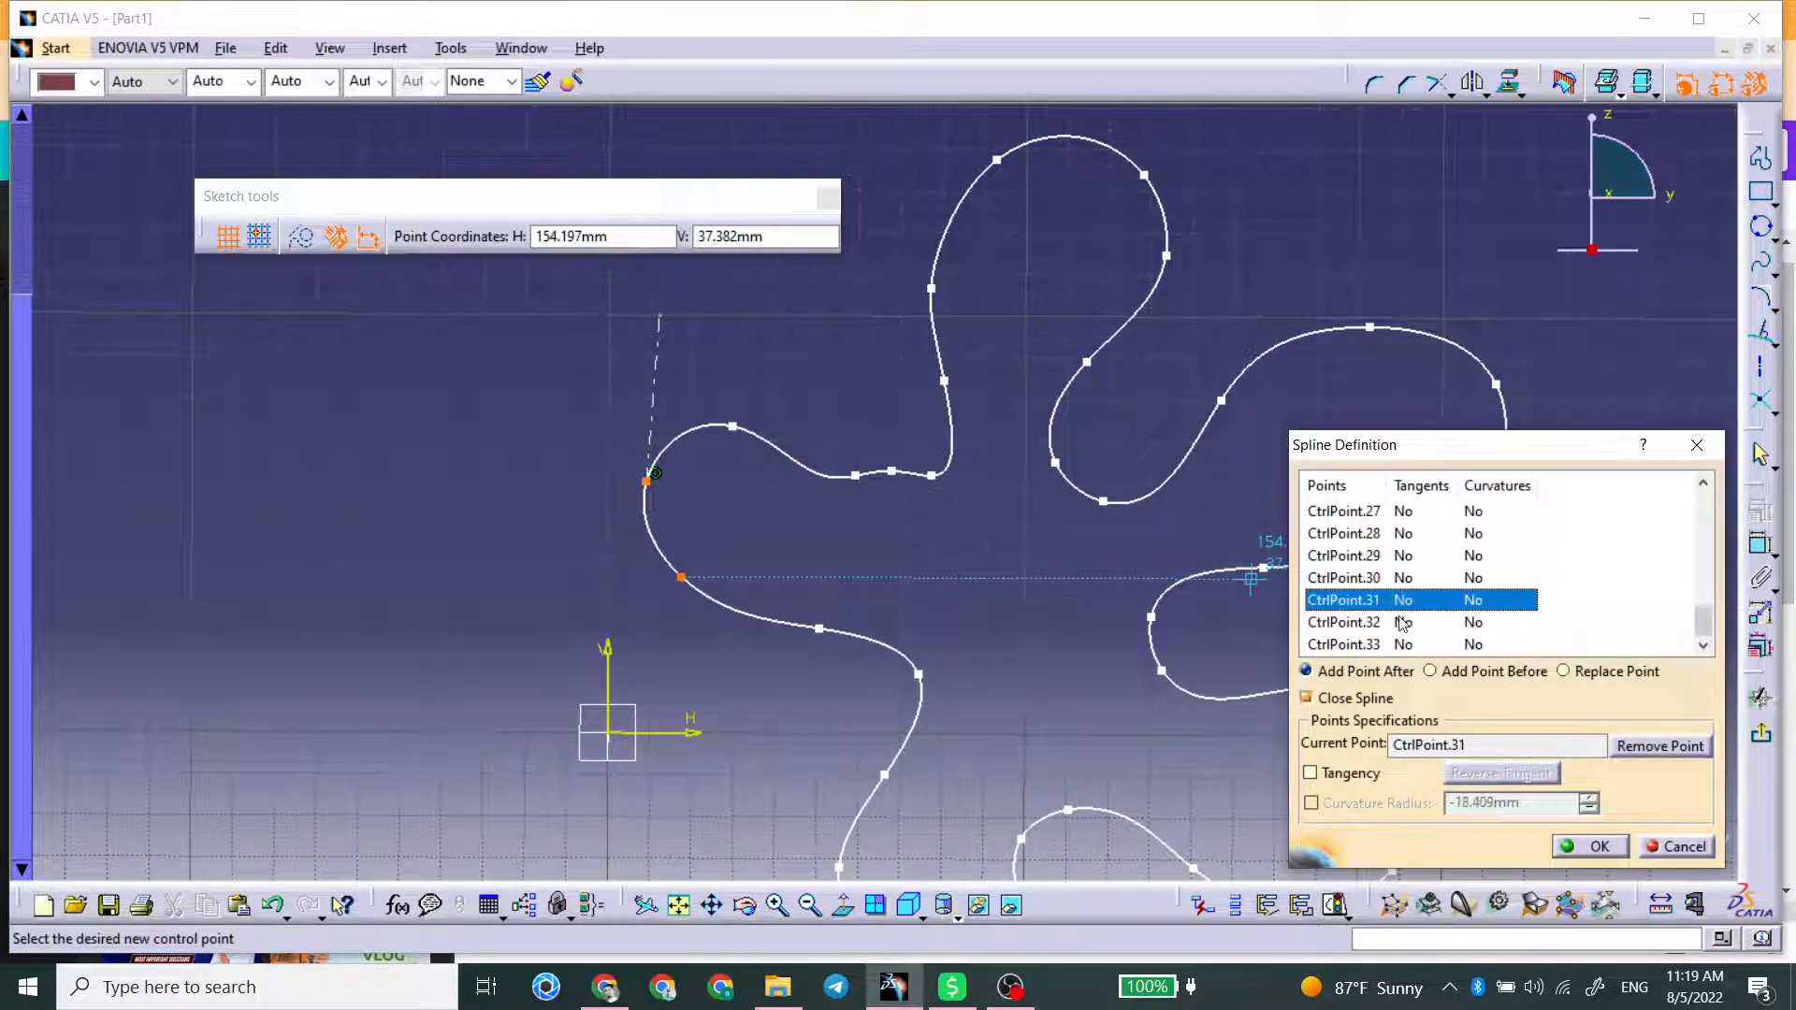
pyautogui.click(1400, 623)
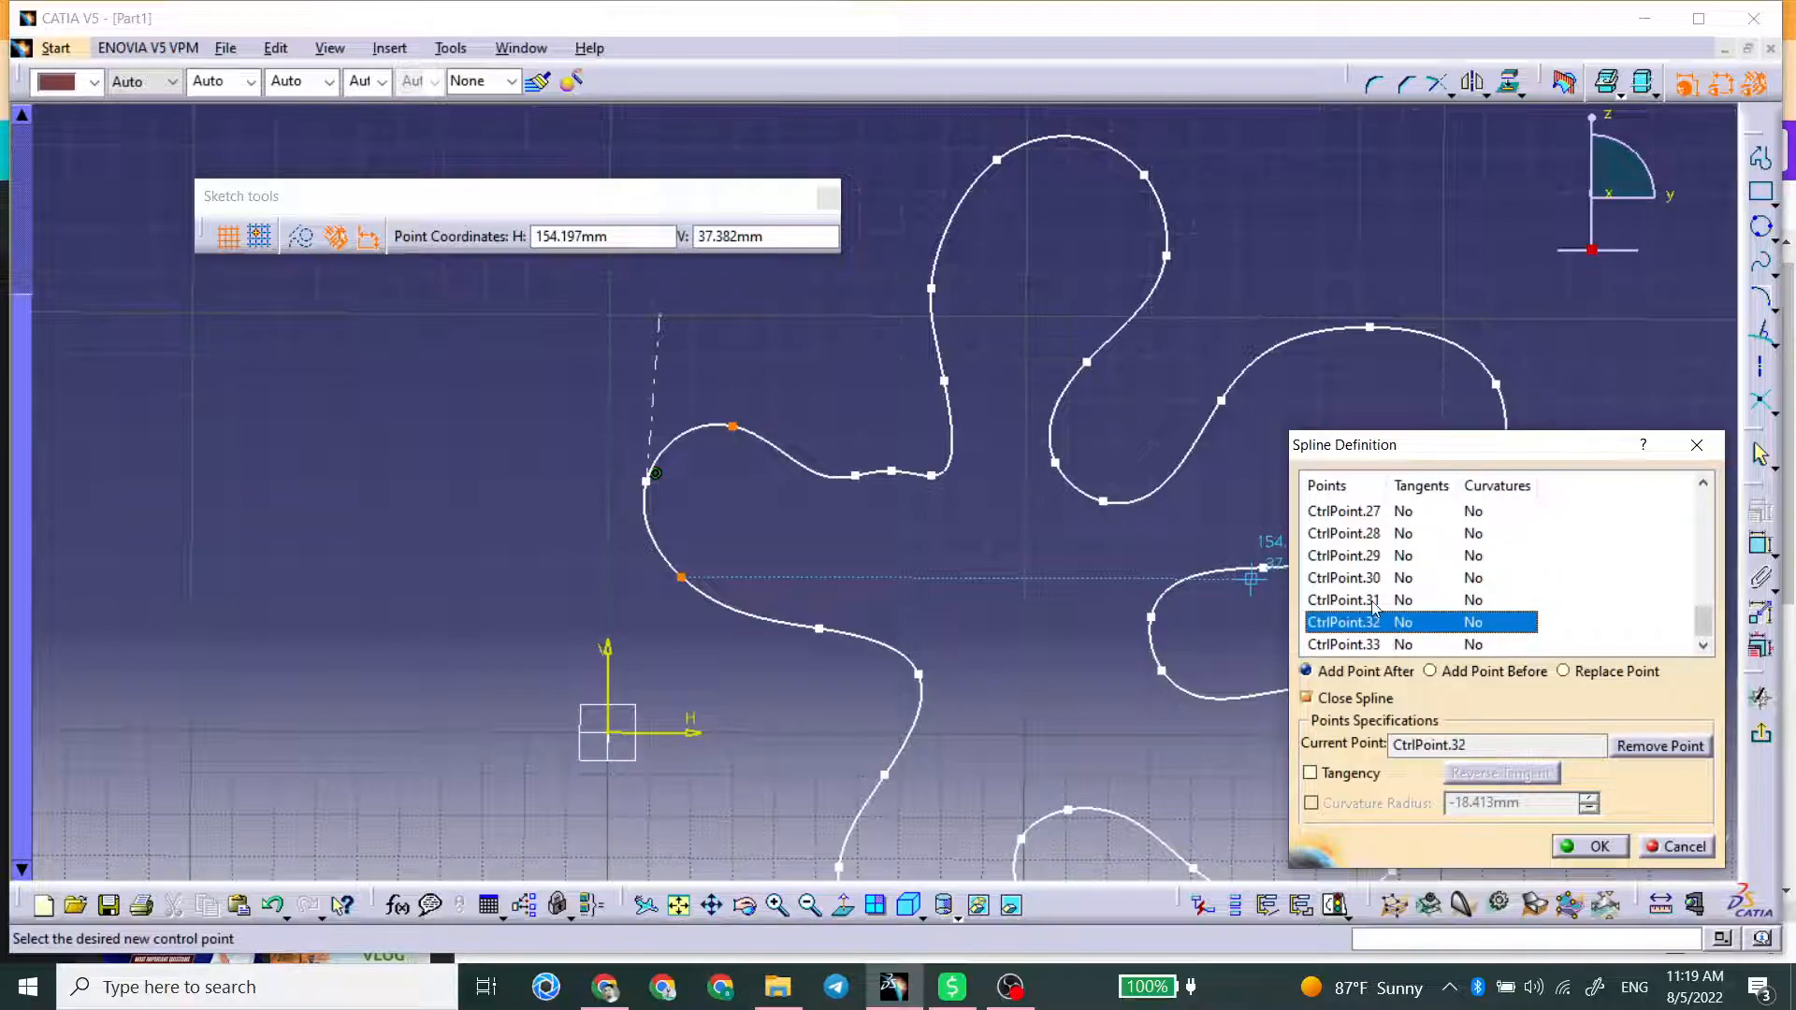
pyautogui.click(1373, 601)
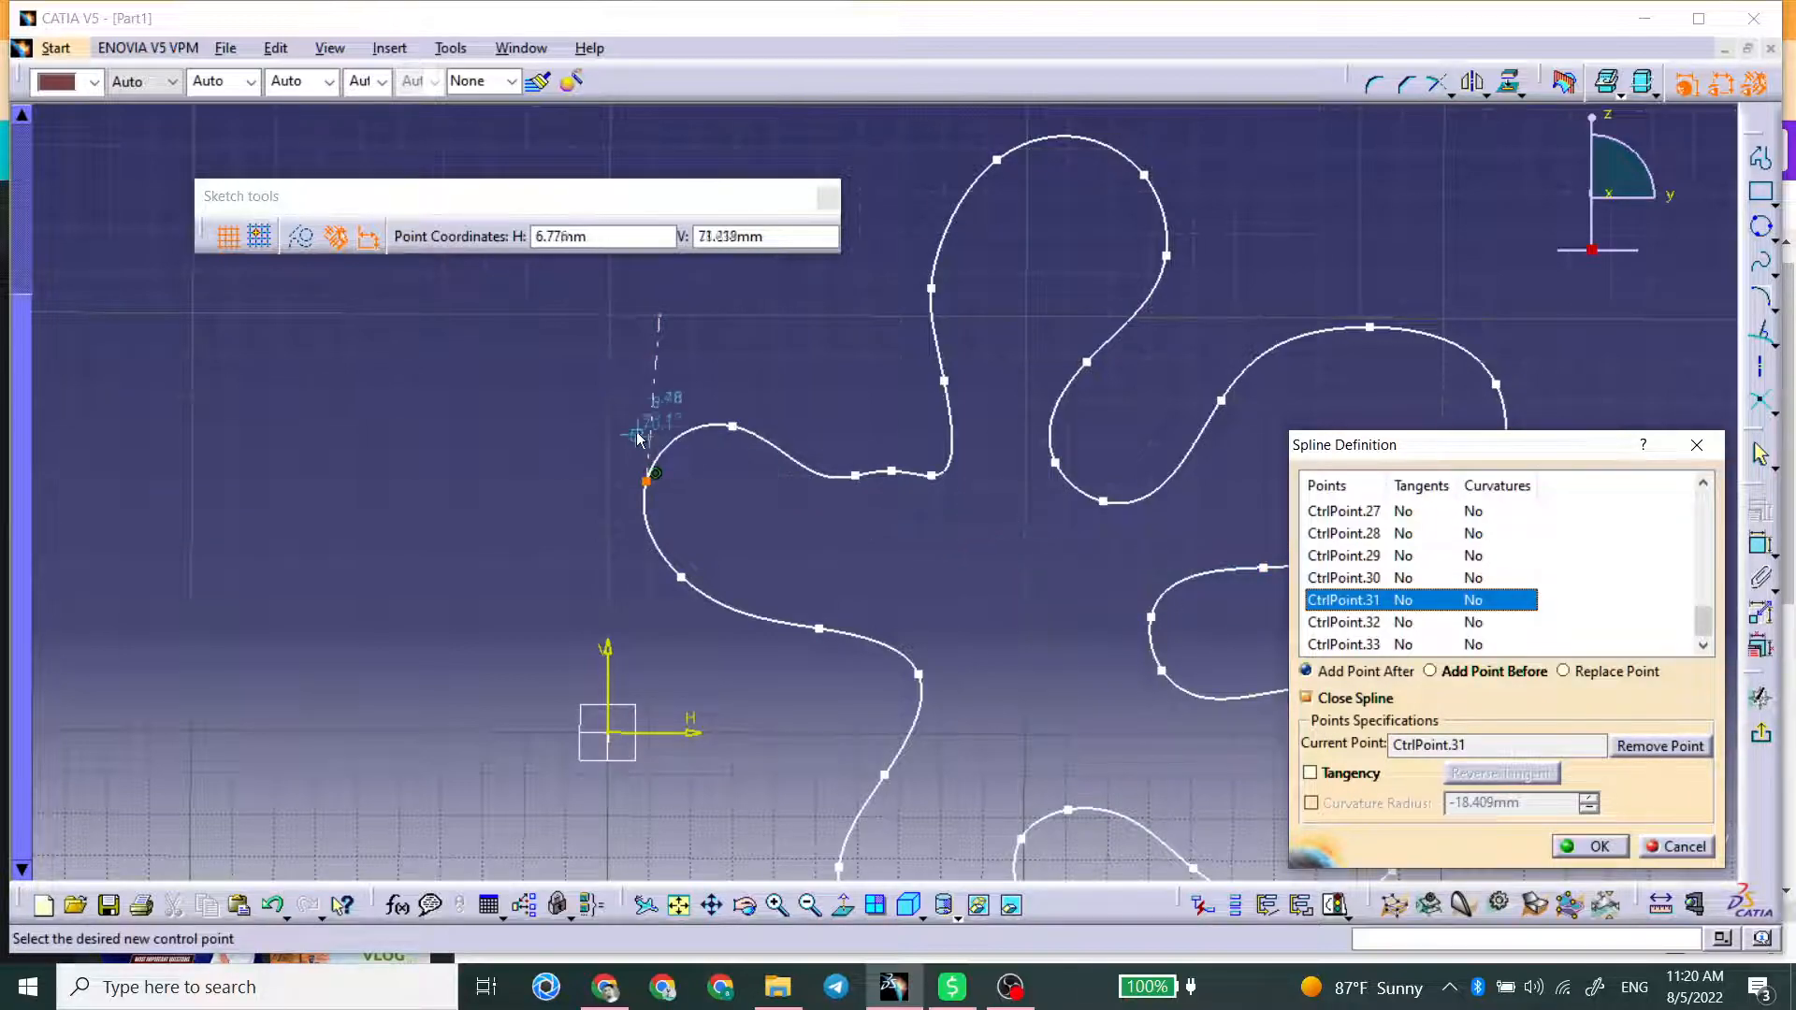
pyautogui.click(1361, 780)
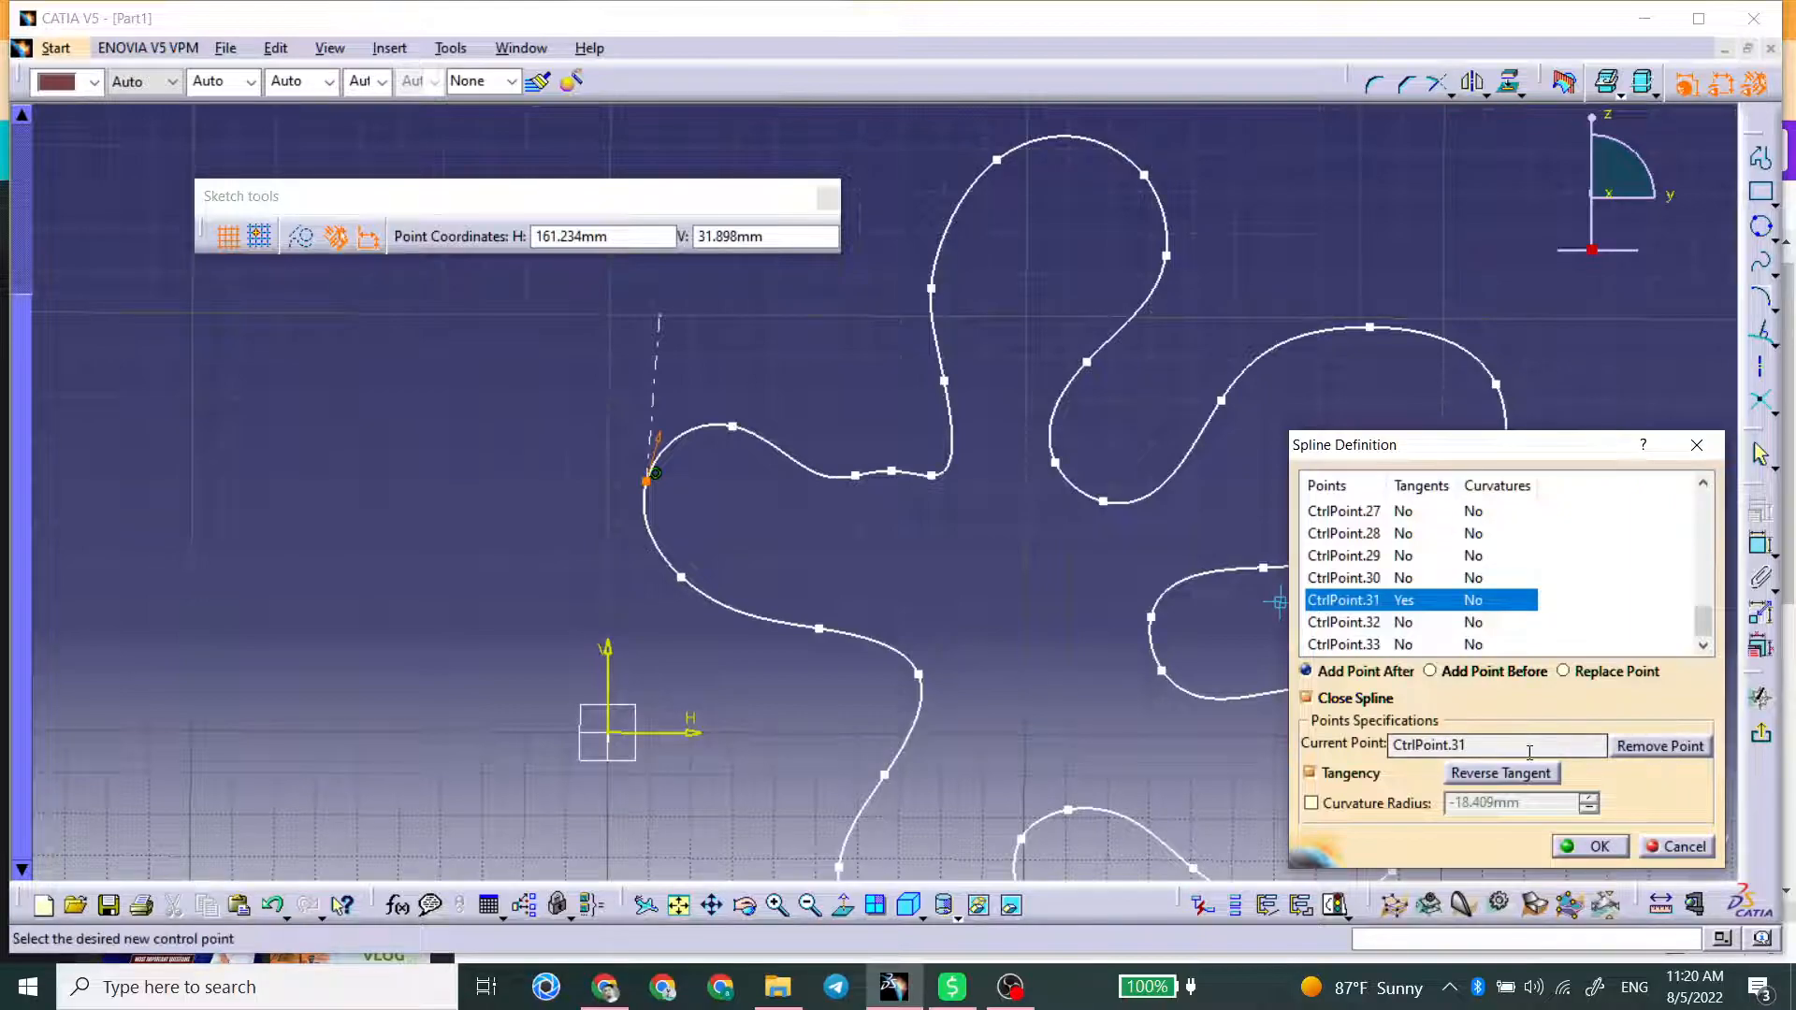
# Enable the curvature radius at CtrlPoint.31, try adding a control point after it beside the axis line, and discard the spline changes.
pyautogui.click(1364, 806)
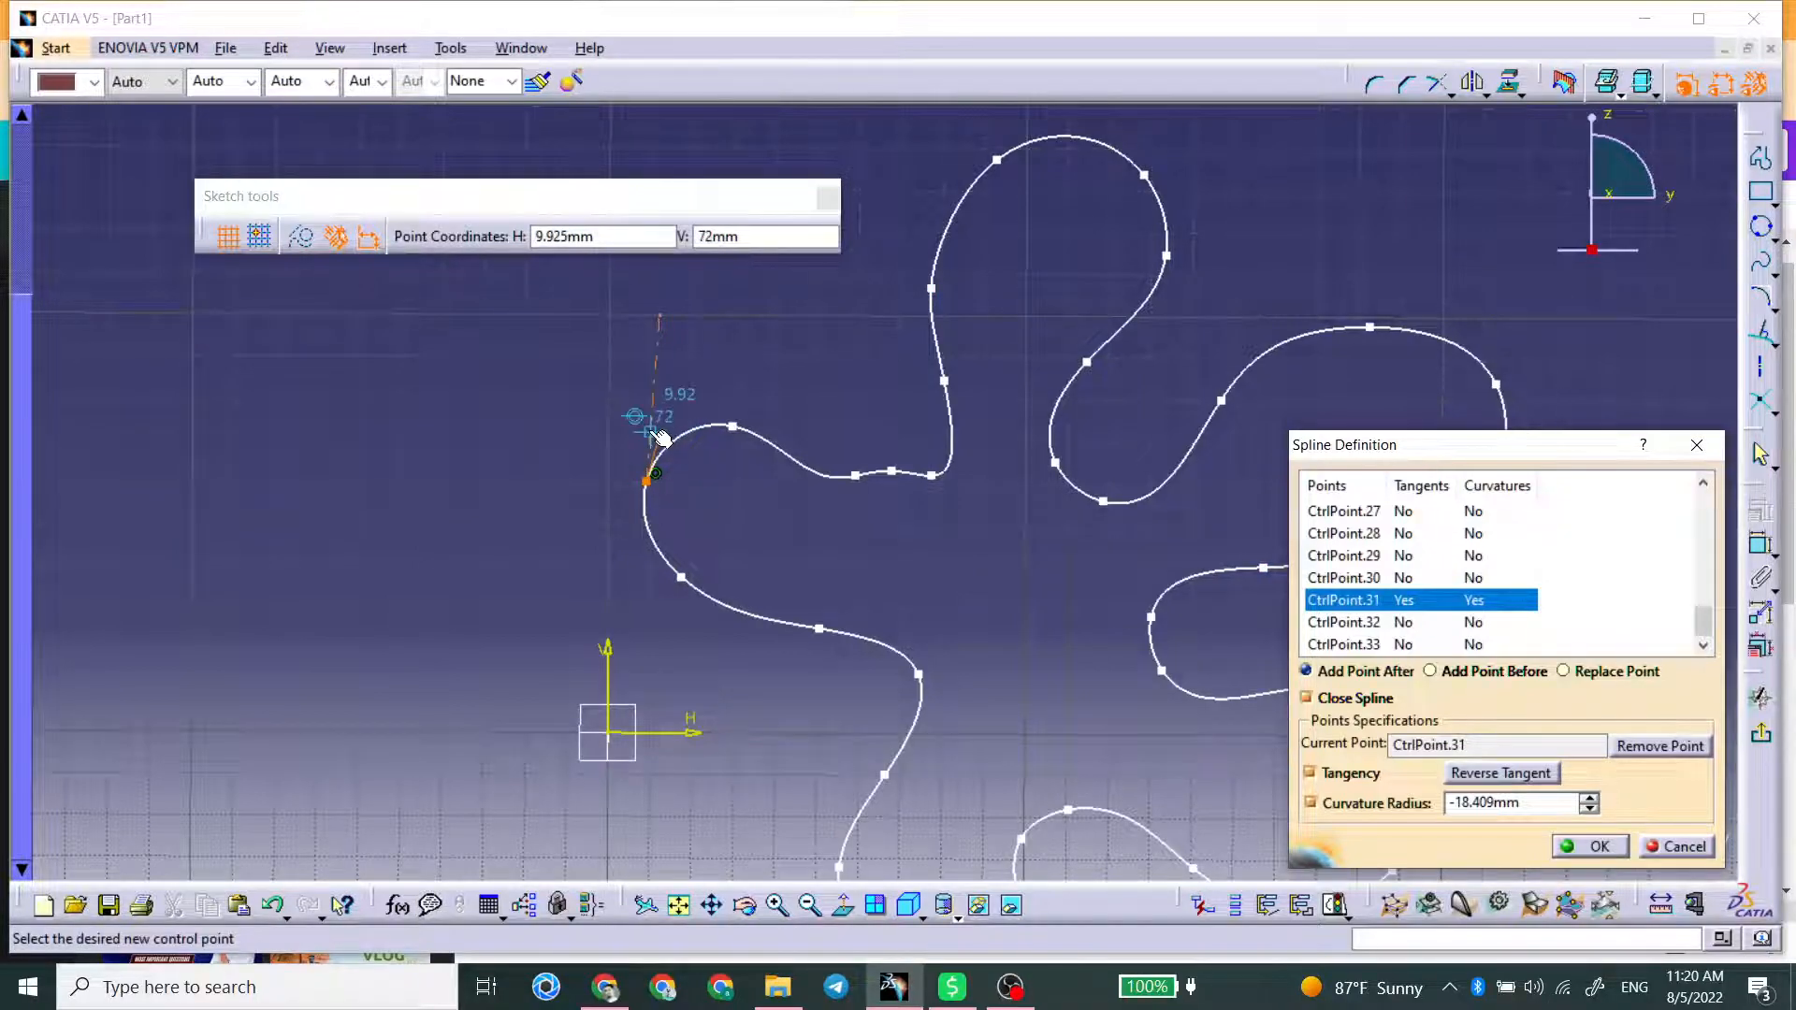
pyautogui.click(690, 394)
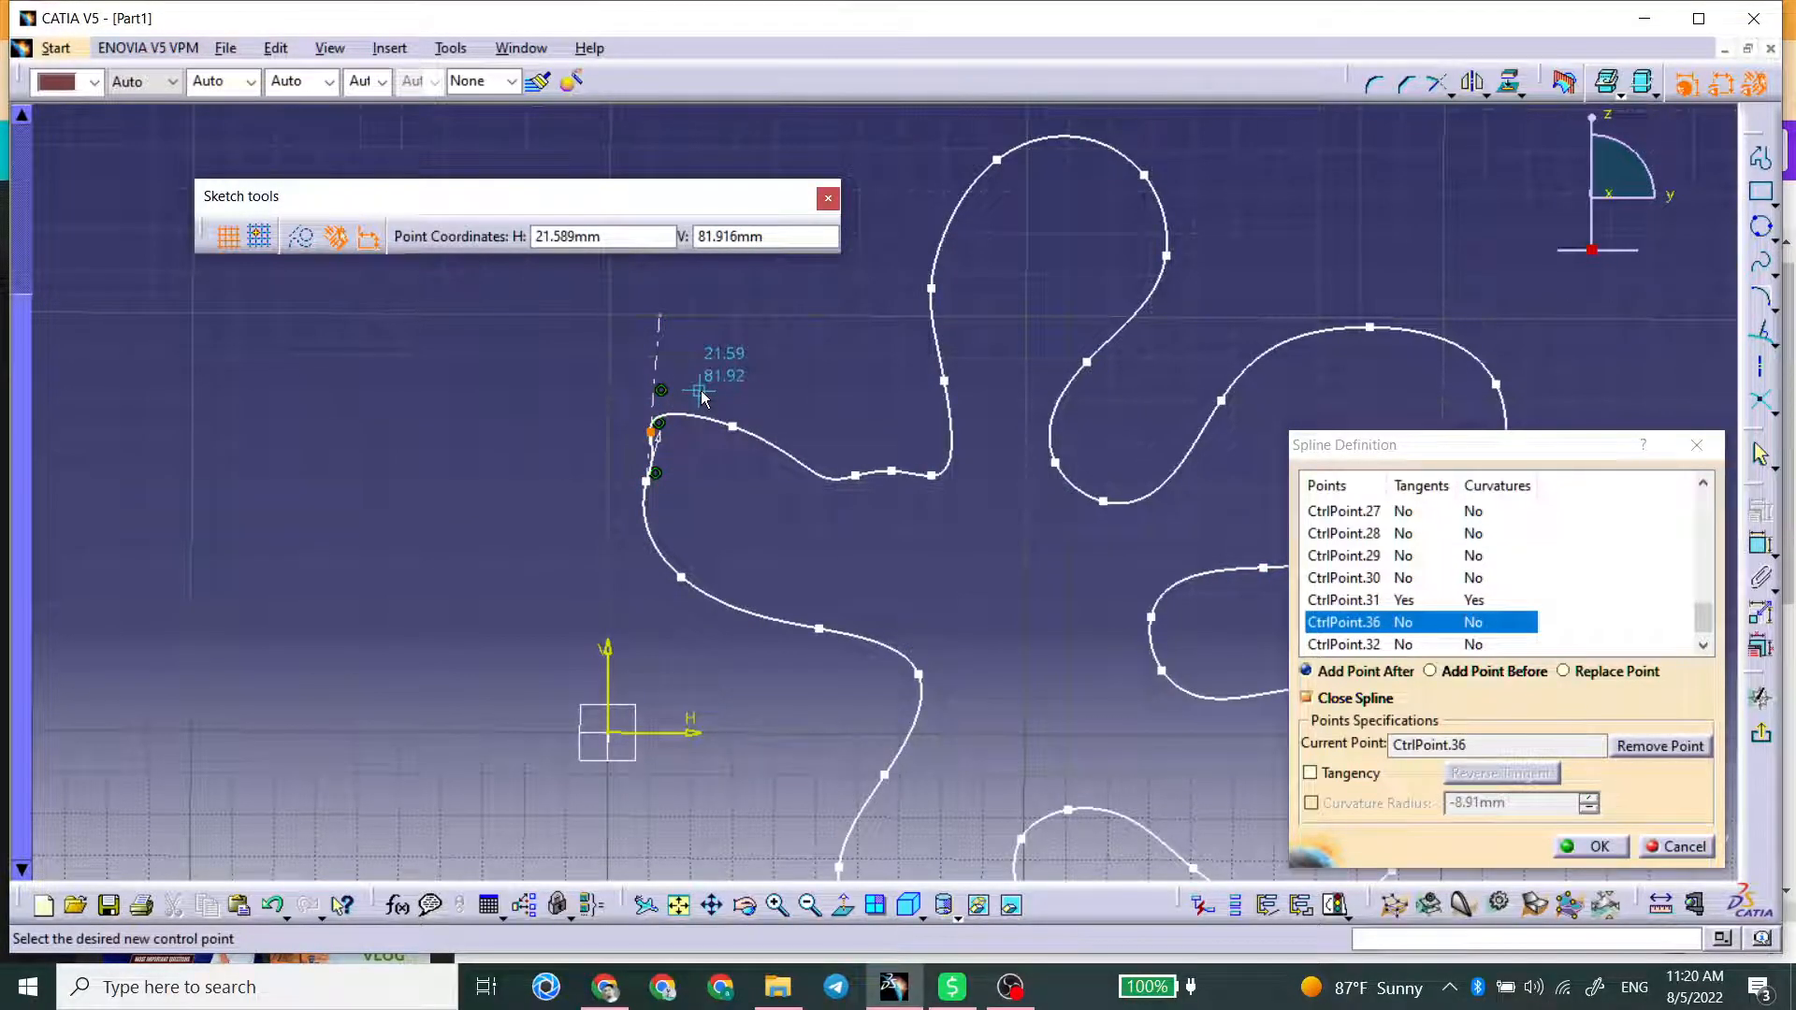
pyautogui.press('Escape')
pyautogui.doubleClick(655, 457)
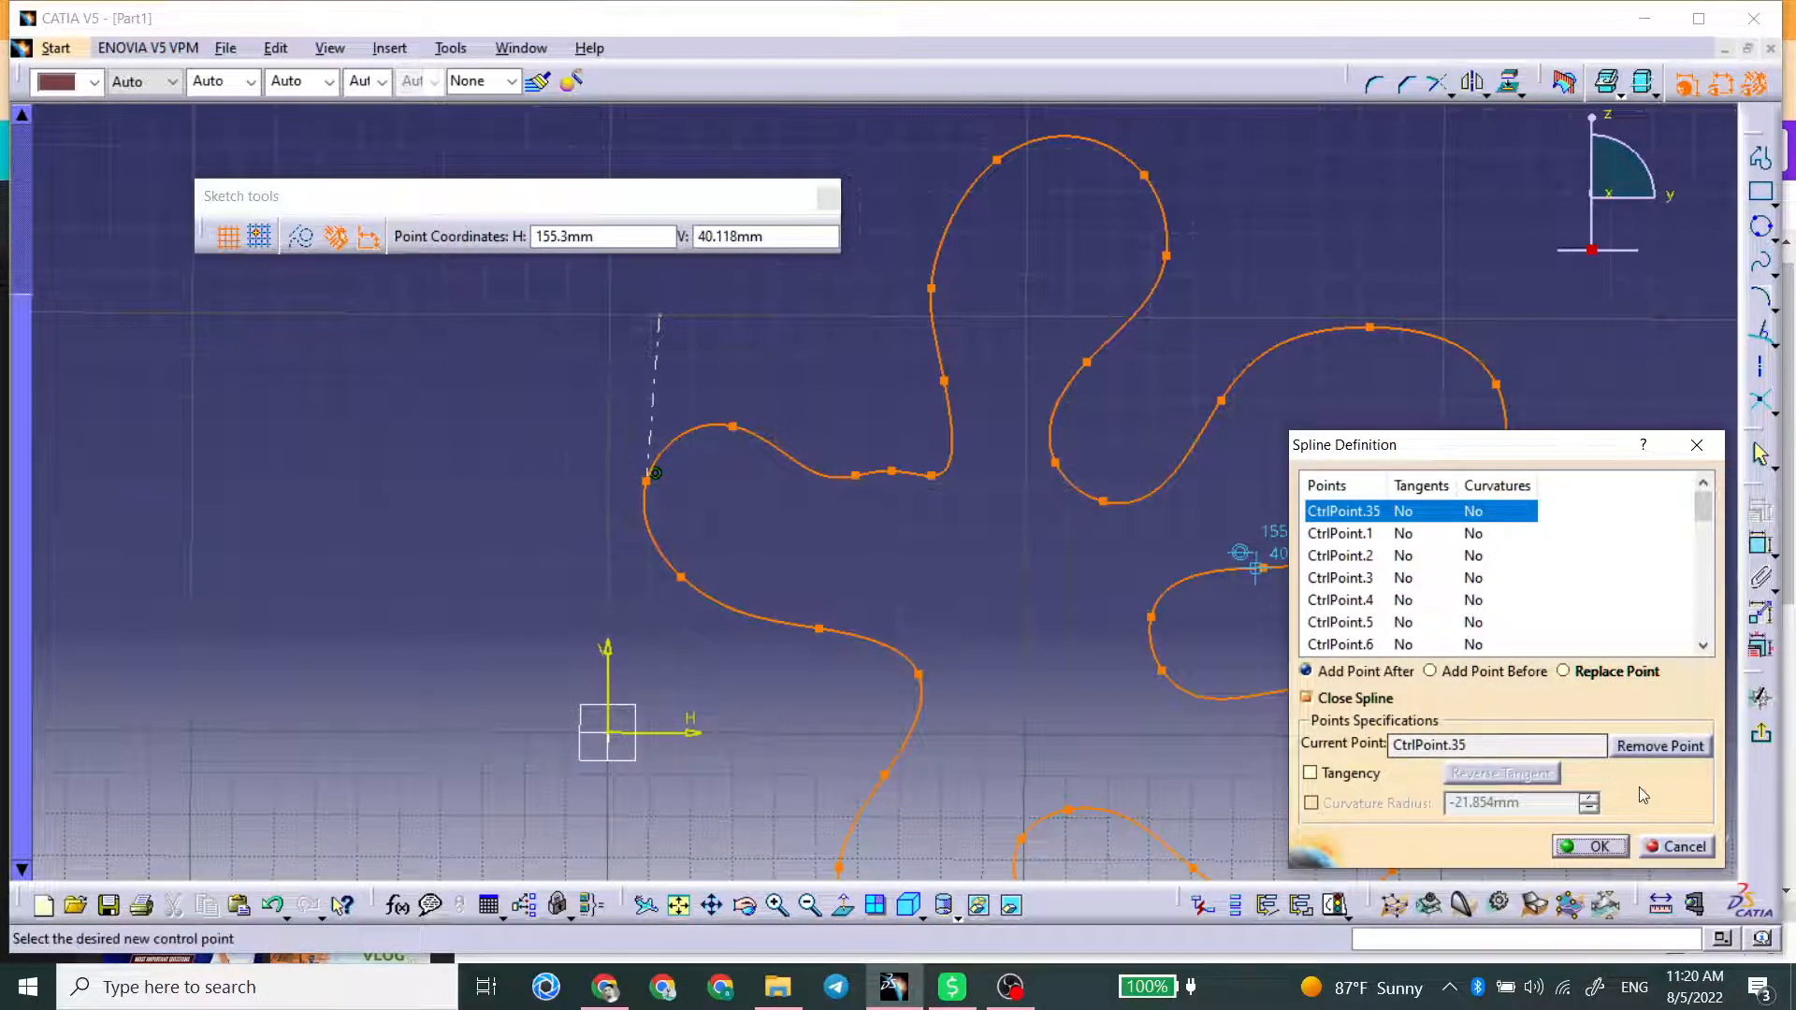
pyautogui.click(1489, 645)
pyautogui.scroll(-6, 1492, 644)
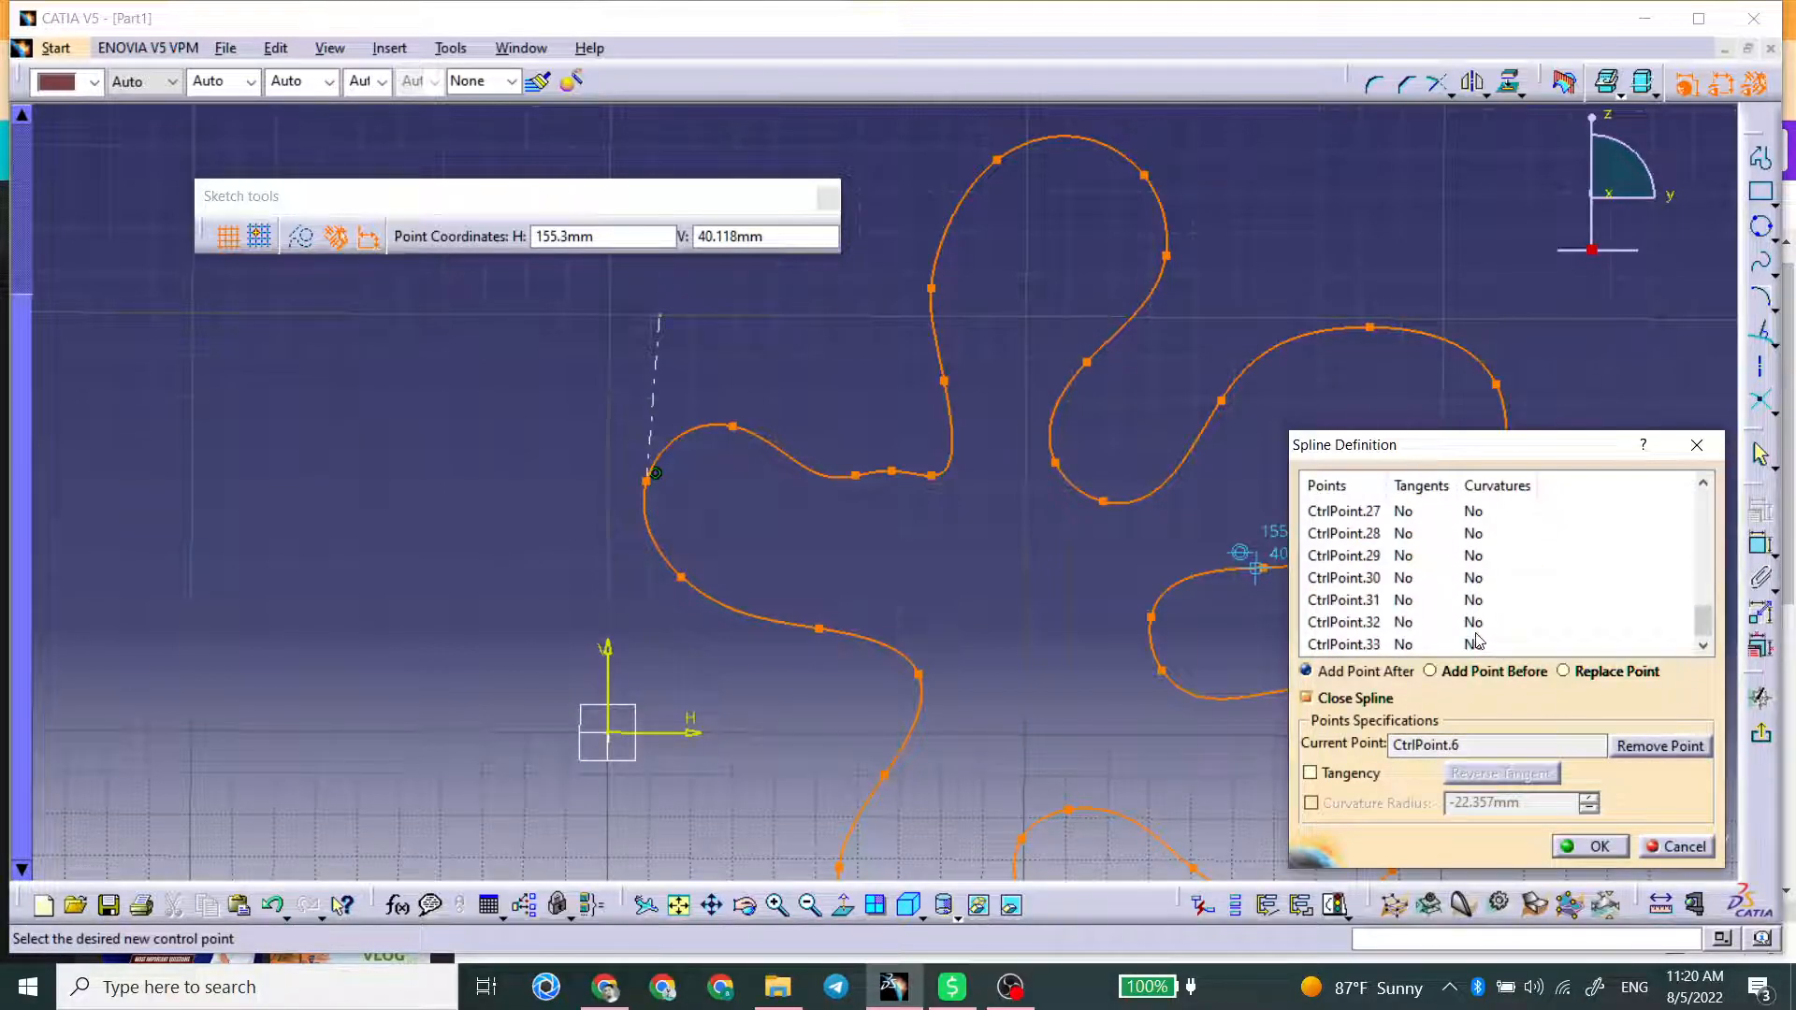
pyautogui.click(1458, 623)
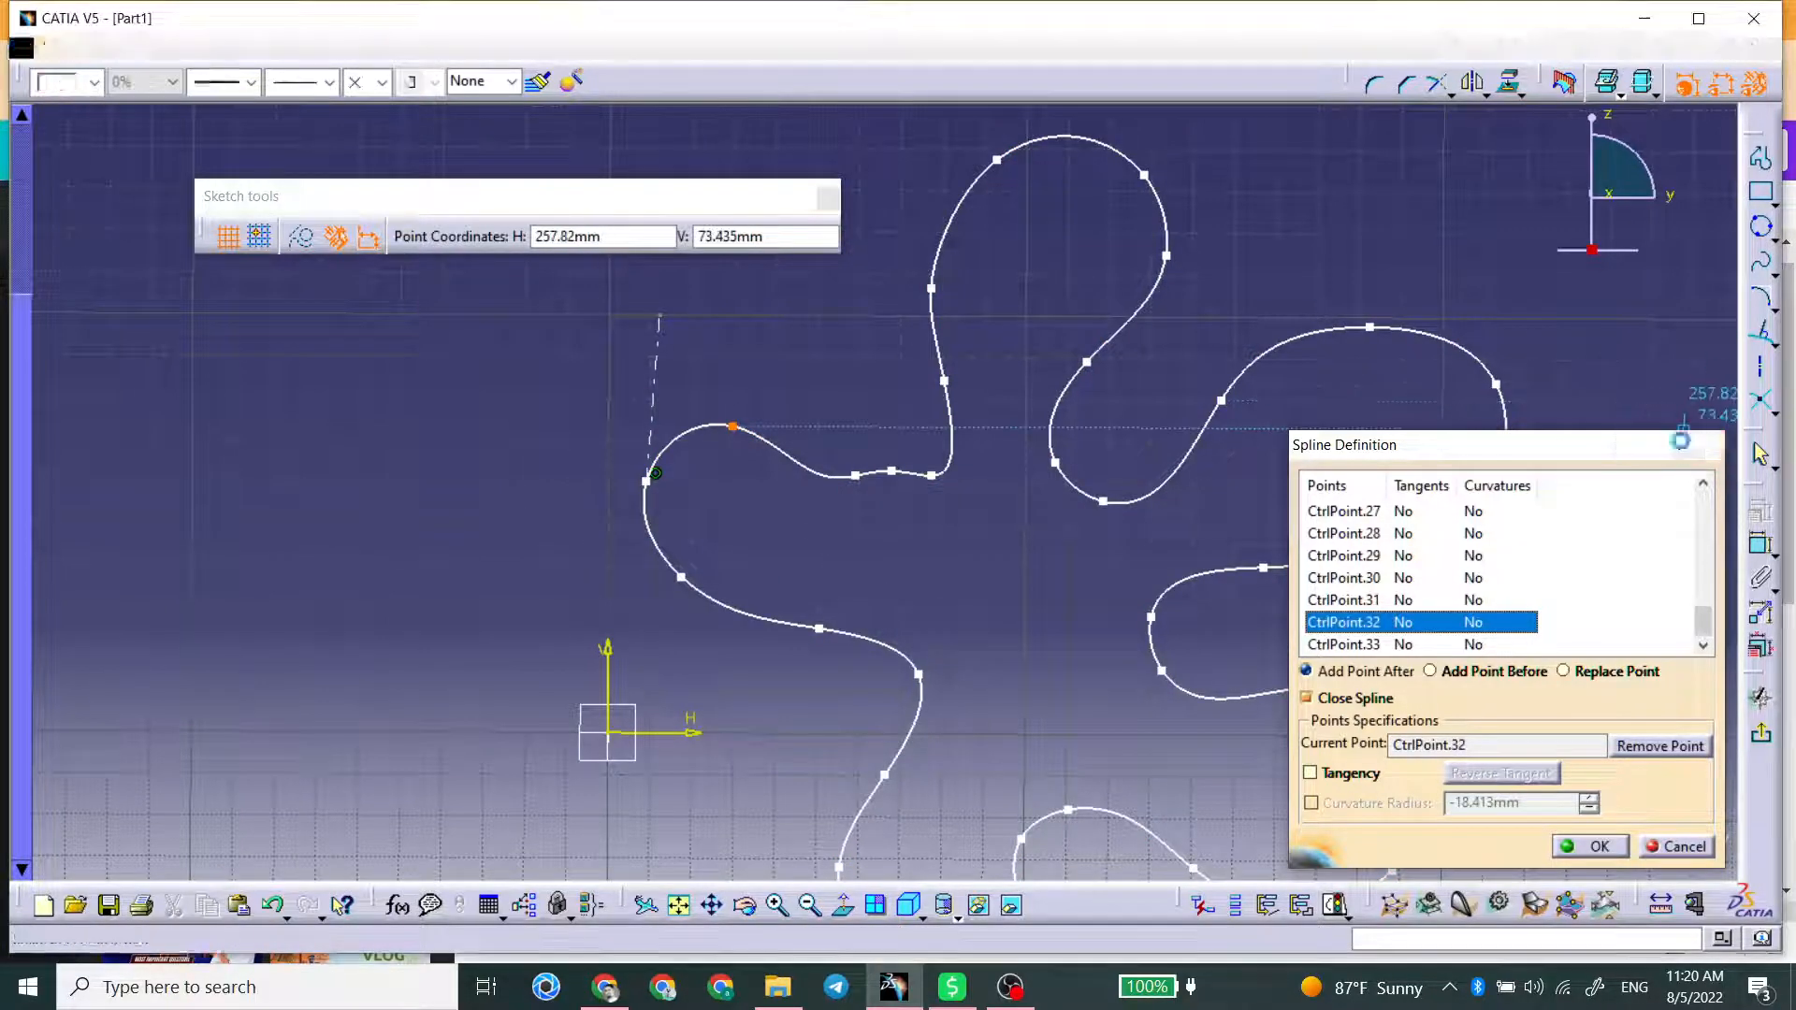
pyautogui.click(1693, 443)
# Delete the tilted axis line and the closed lobed spline from the sketch.
pyautogui.click(660, 337)
pyautogui.press('Delete')
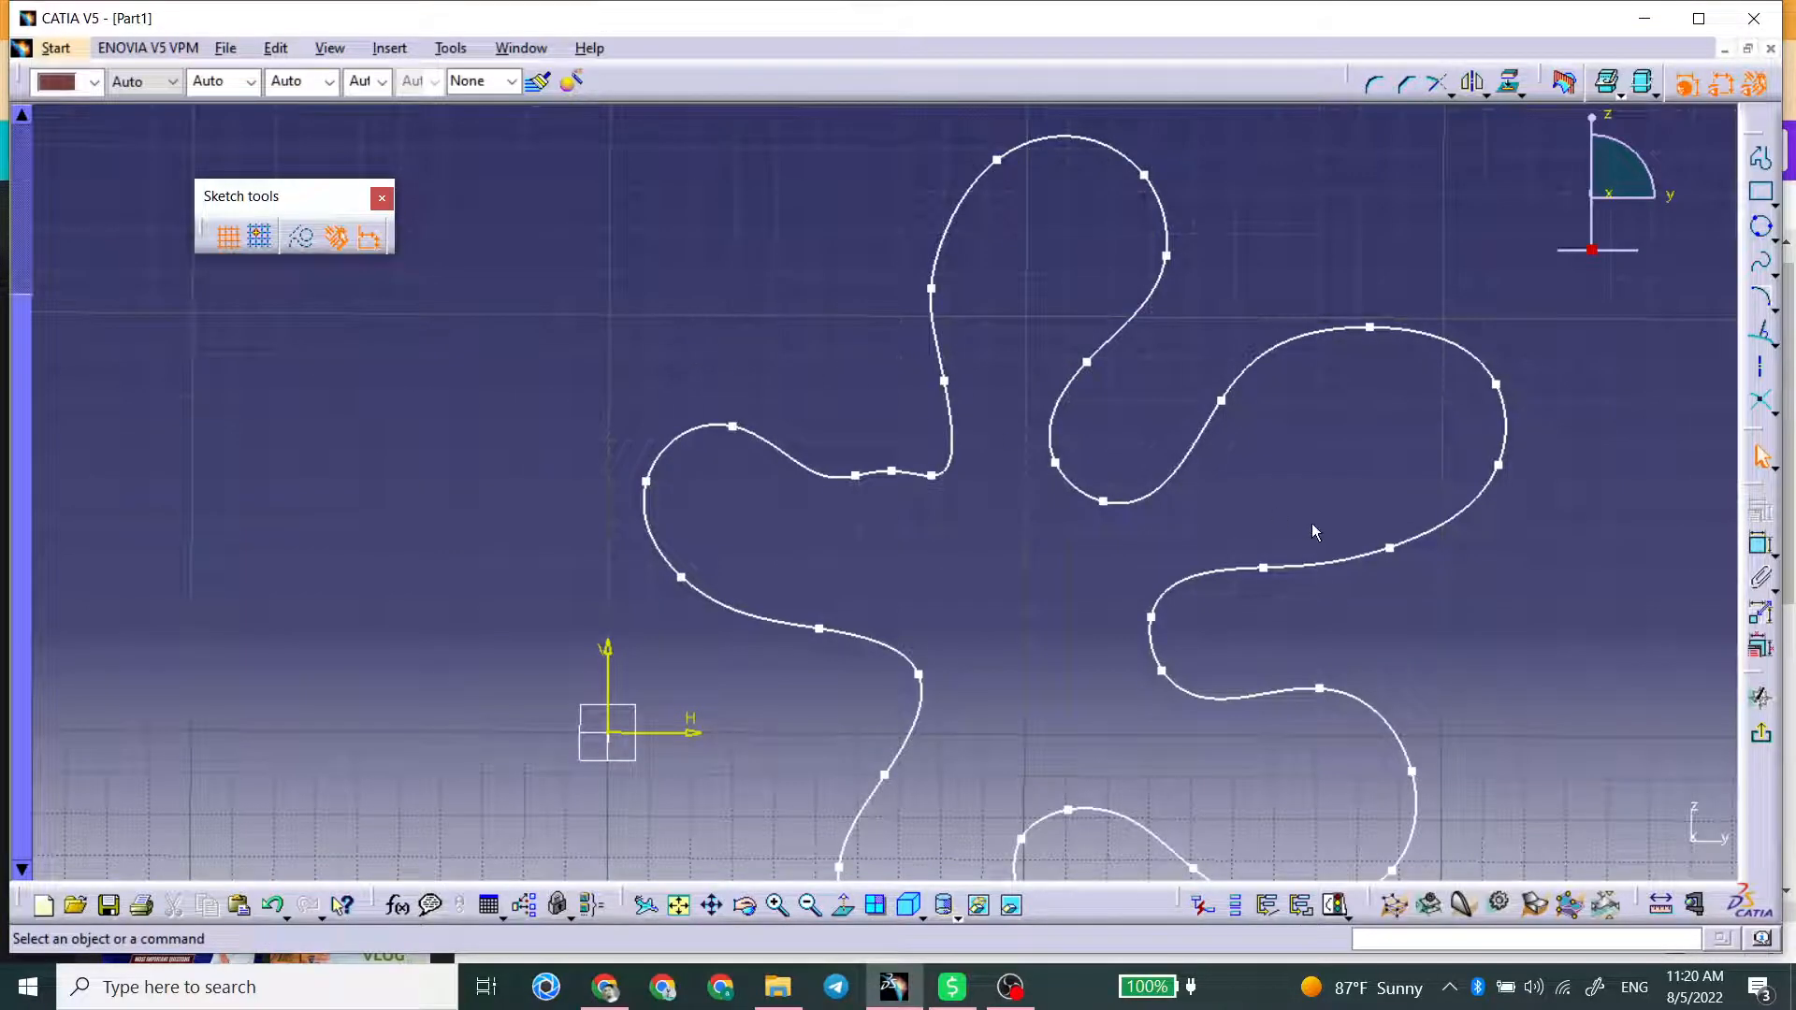
pyautogui.moveTo(1698, 456)
pyautogui.mouseDown(button='middle')
pyautogui.moveTo(1216, 442)
pyautogui.moveTo(1224, 510)
pyautogui.mouseUp(button='middle')
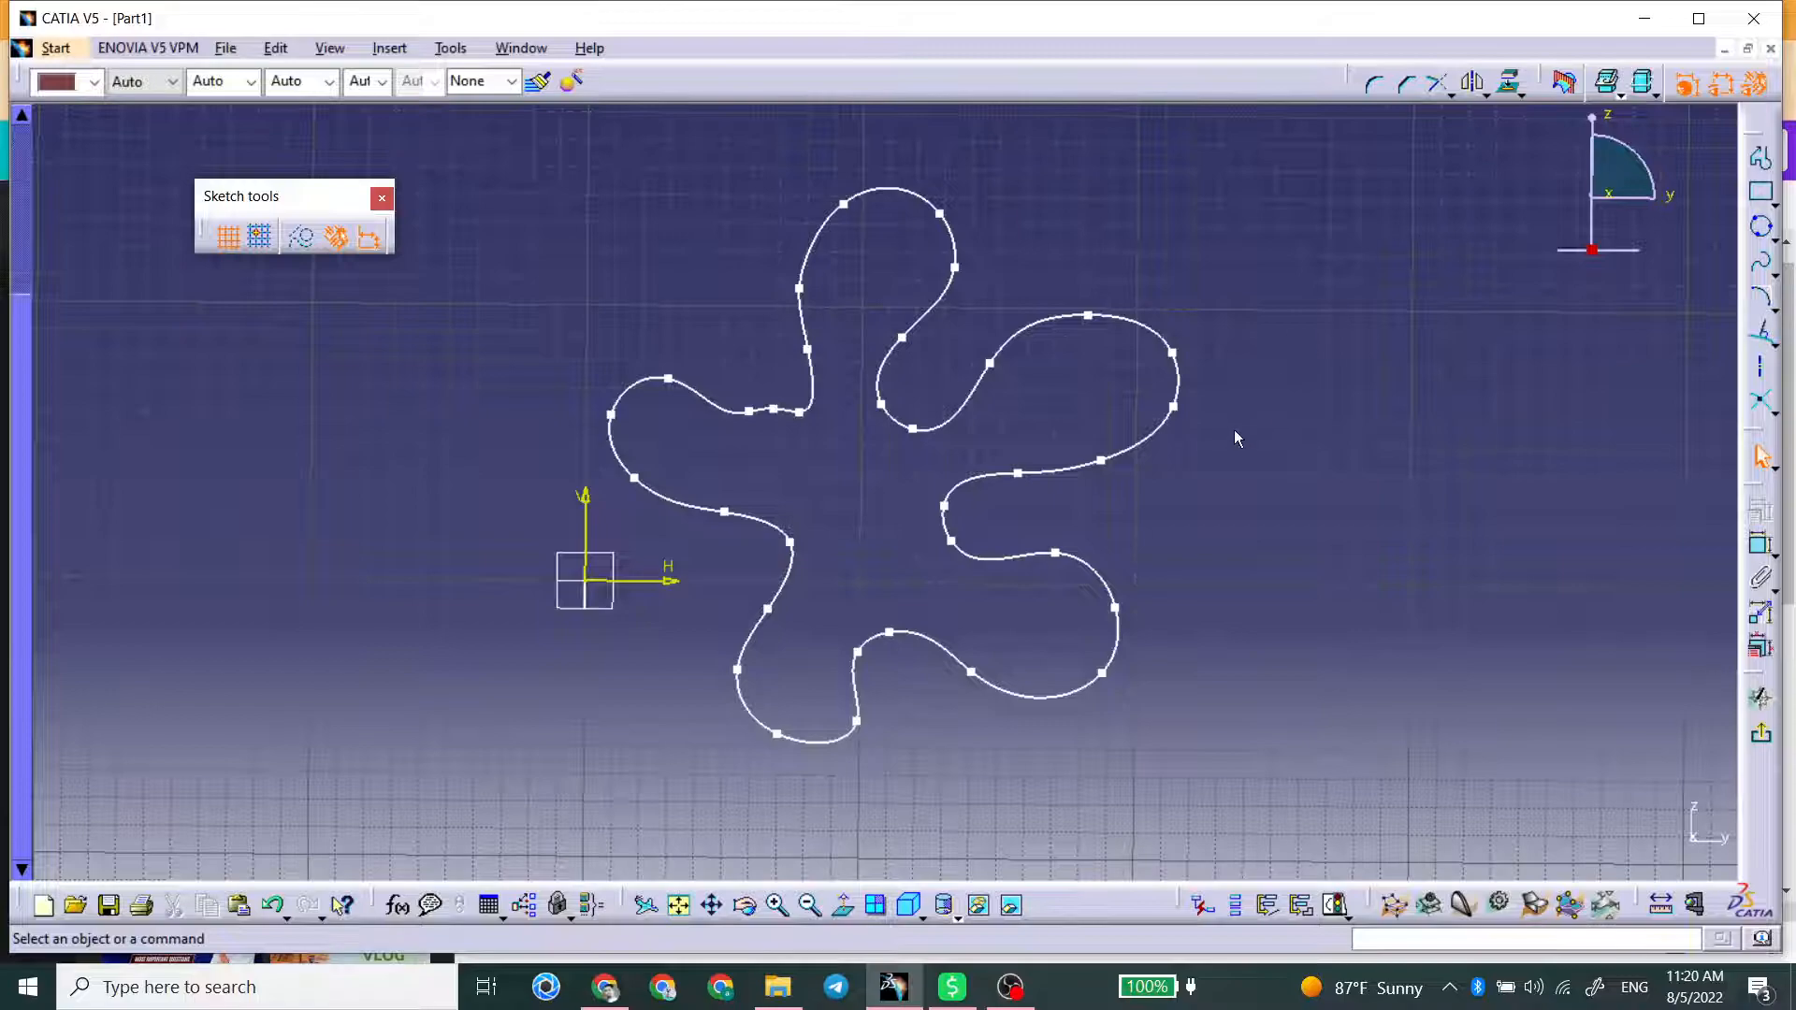
pyautogui.click(979, 393)
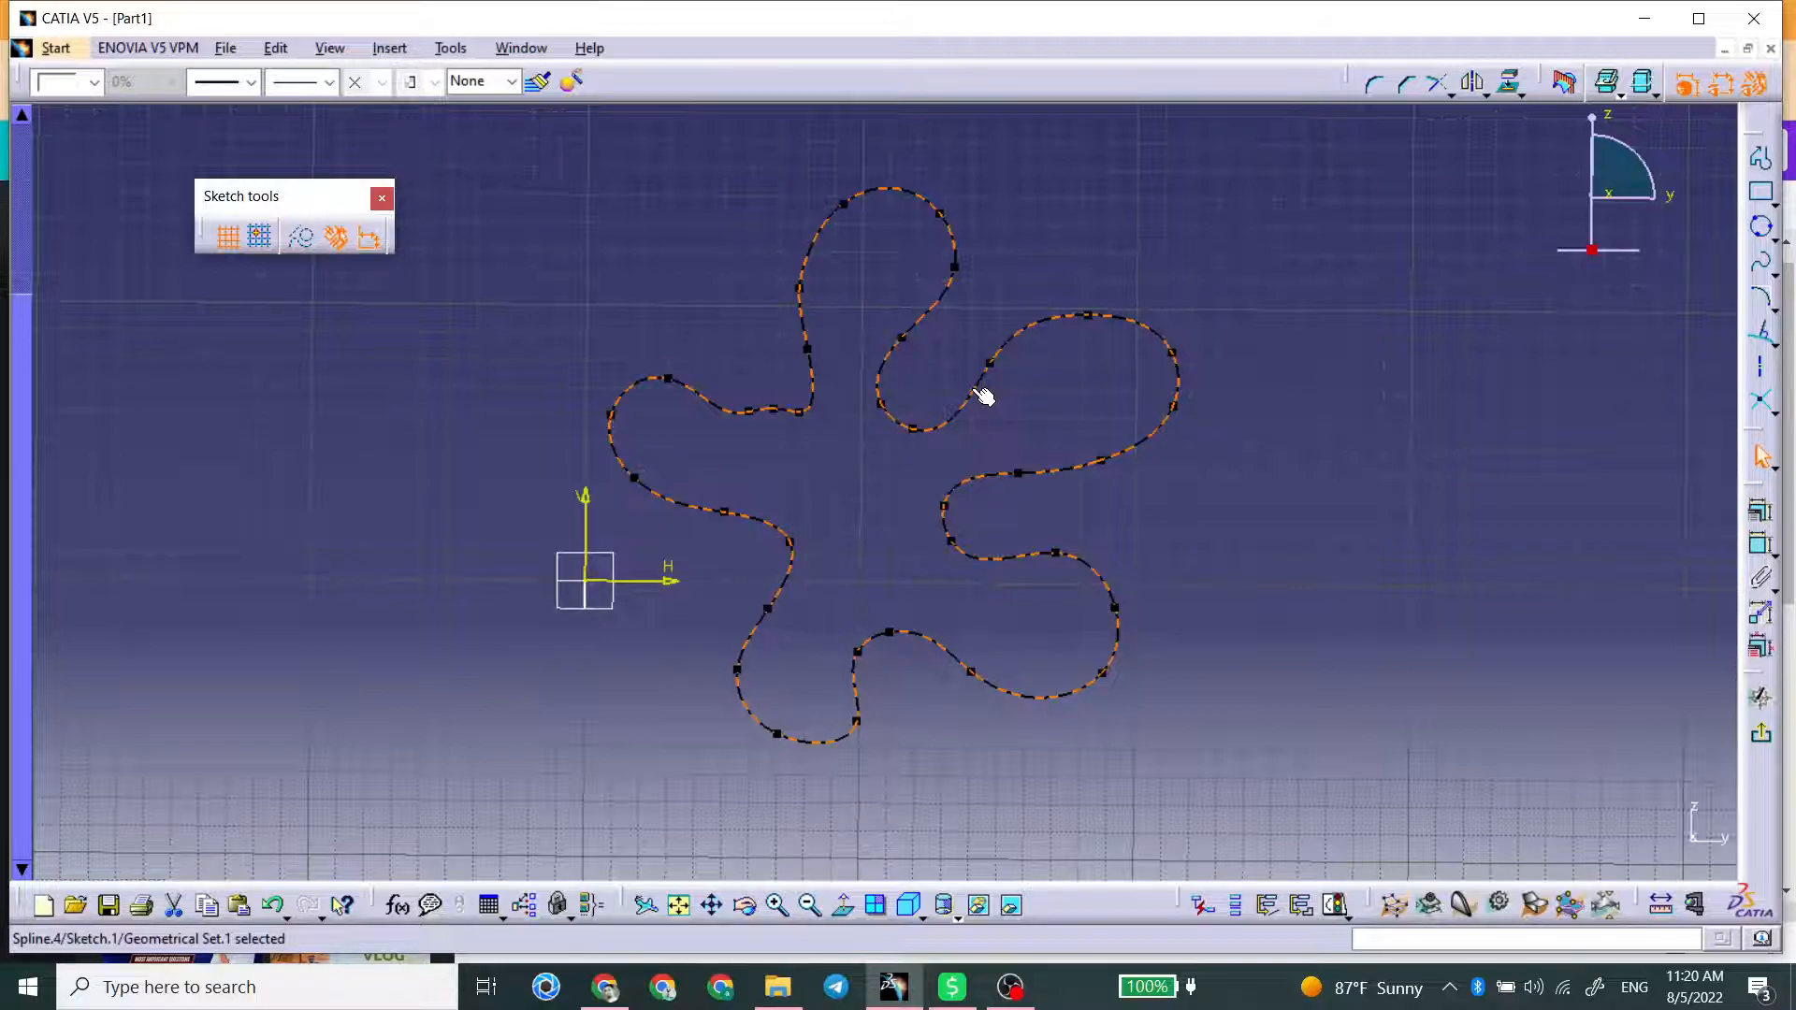
pyautogui.click(1035, 406)
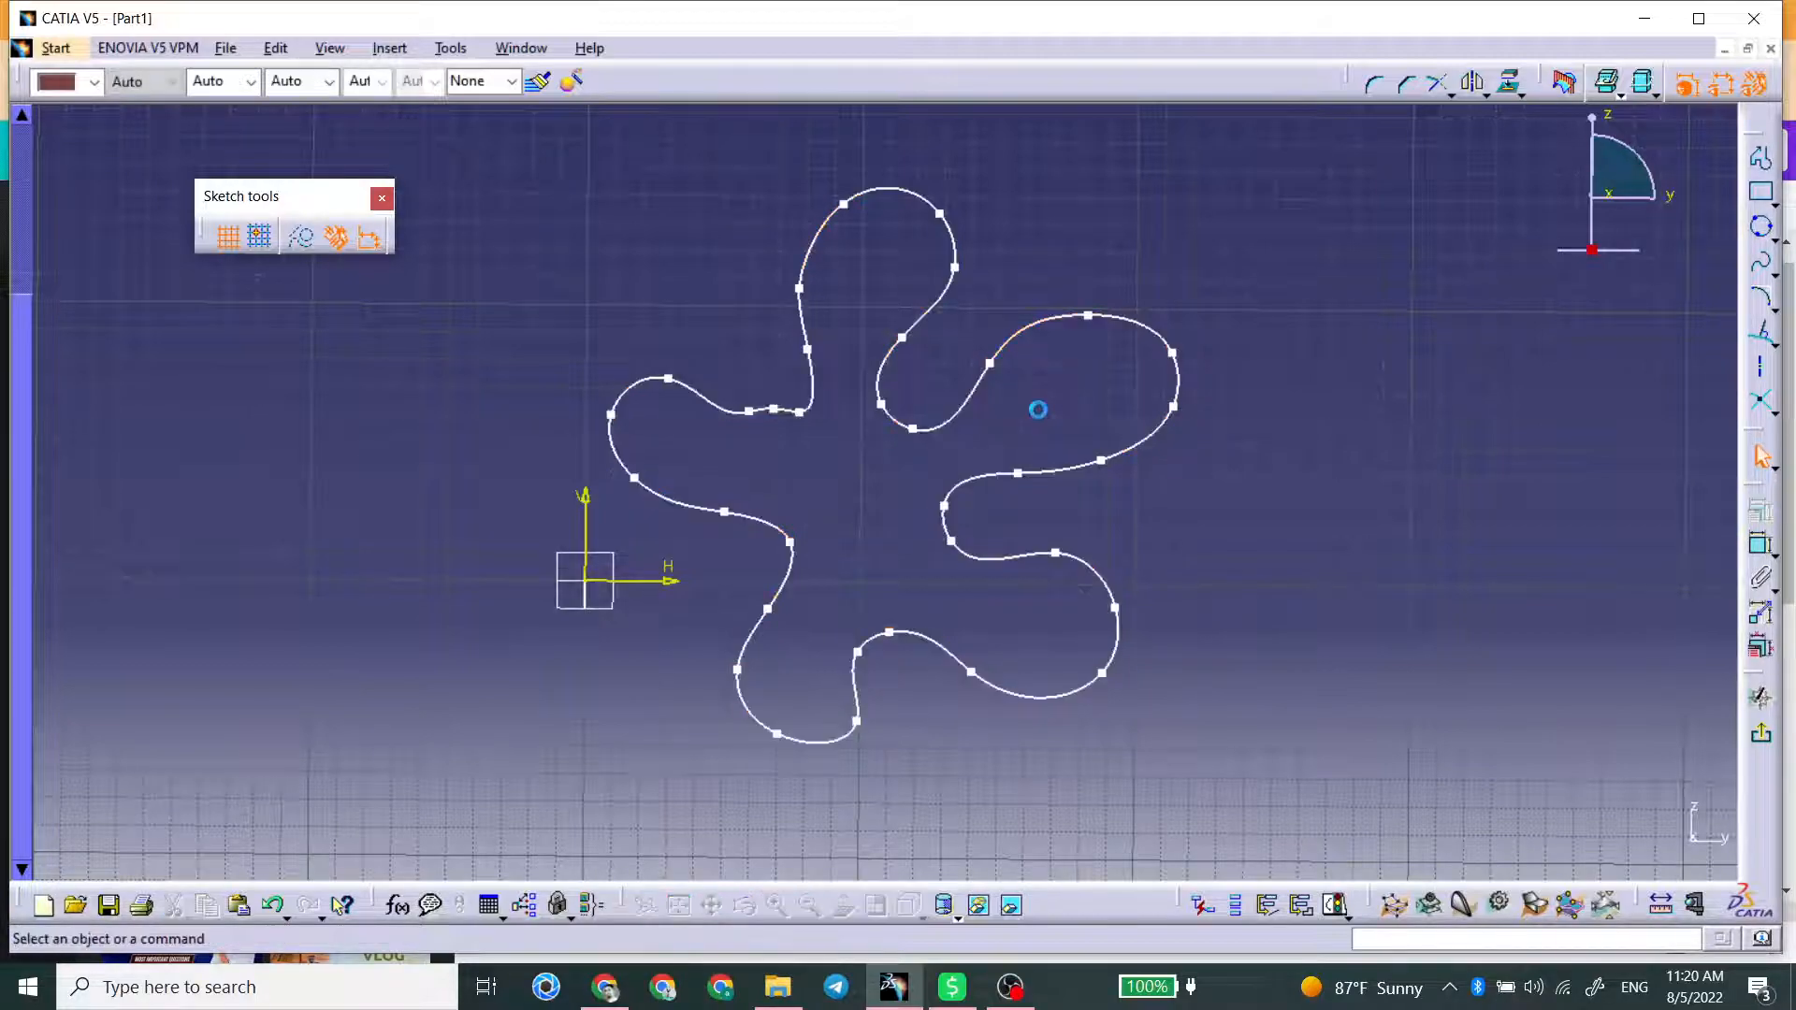
pyautogui.click(964, 423)
pyautogui.press('Delete')
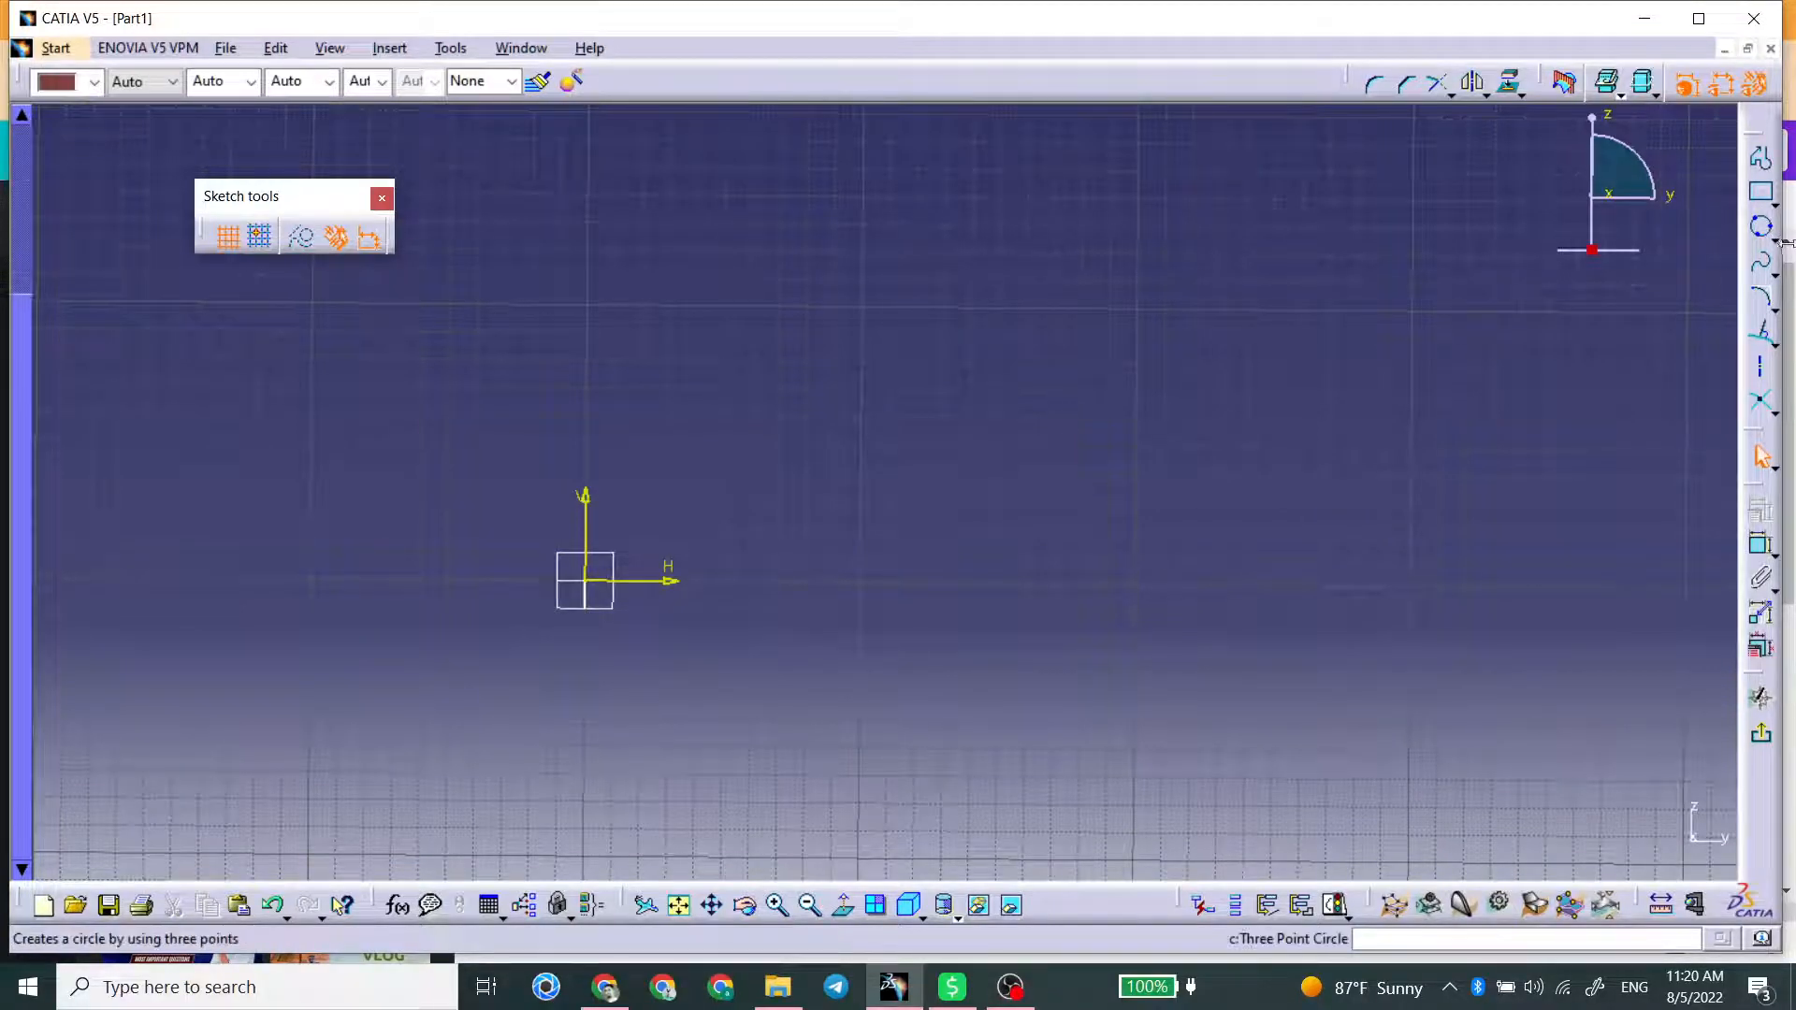
# Draw an open wave-shaped spline with closely spaced control points, rising to a crest, dipping to a trough and rising again, above the horizontal axis.
pyautogui.click(1758, 274)
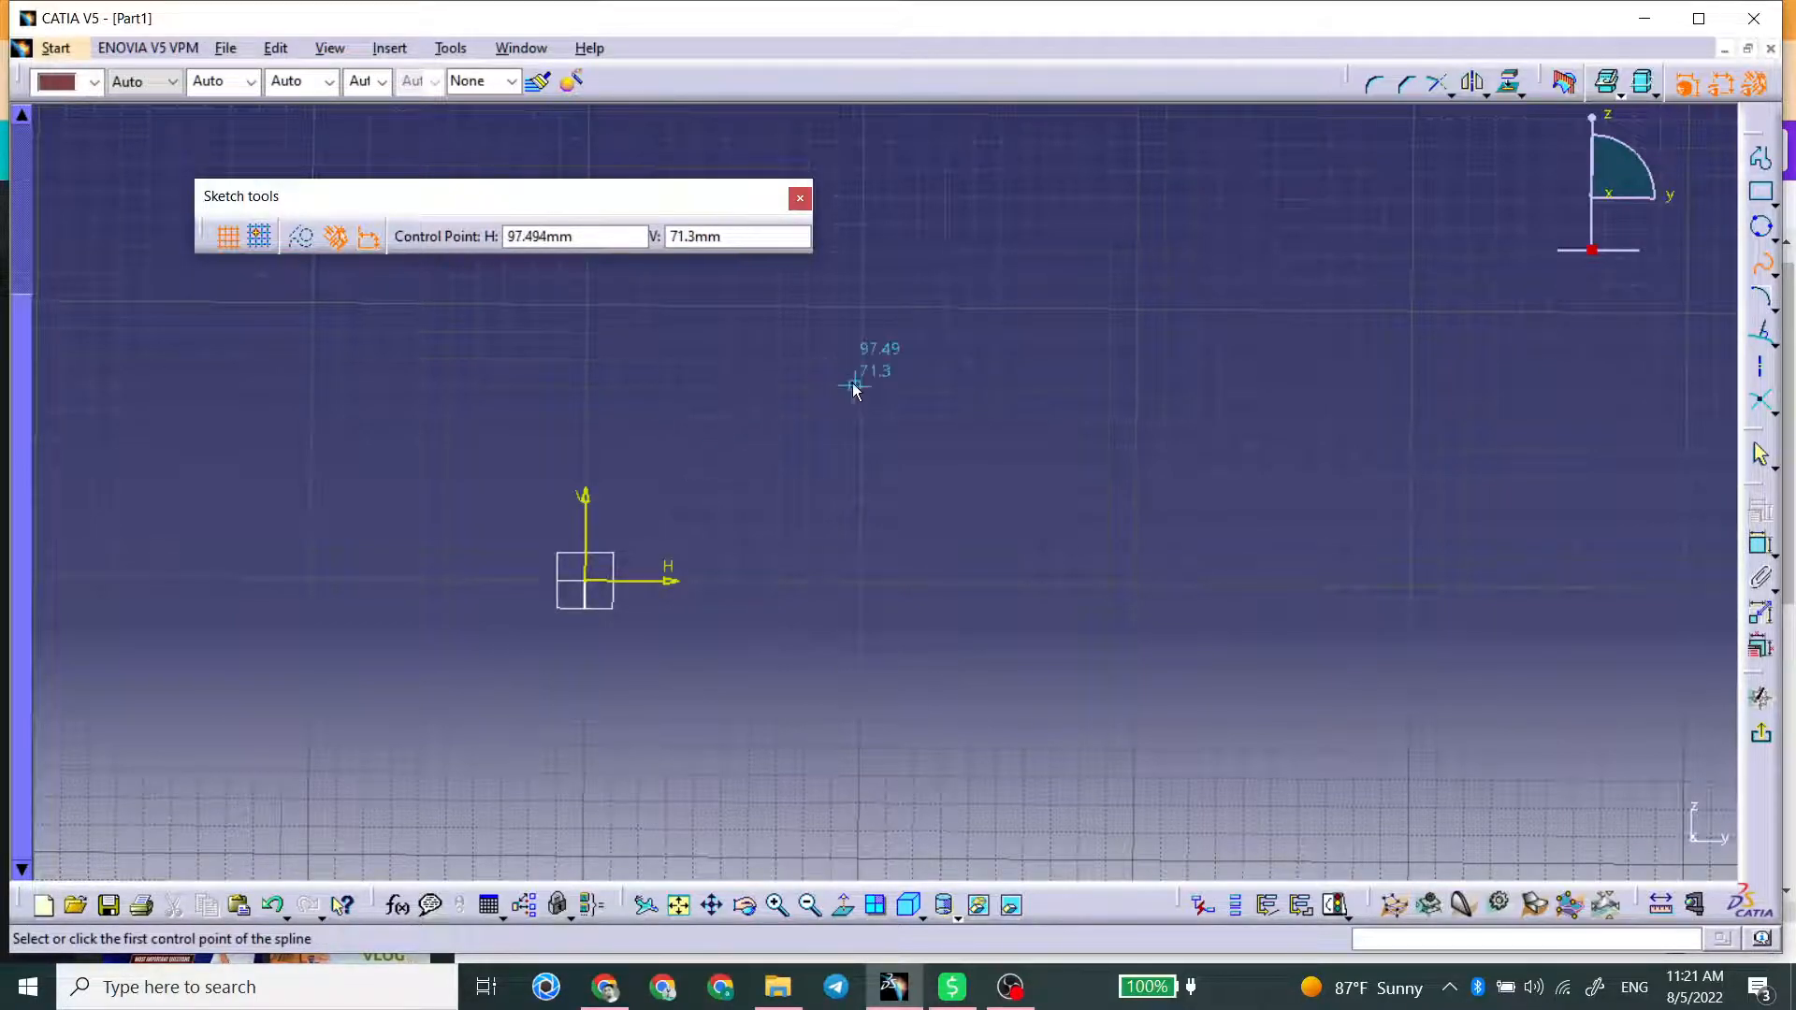
pyautogui.click(758, 431)
pyautogui.click(759, 394)
pyautogui.click(767, 385)
pyautogui.click(774, 369)
pyautogui.click(793, 345)
pyautogui.click(814, 319)
pyautogui.click(836, 295)
pyautogui.click(871, 268)
pyautogui.click(892, 269)
pyautogui.click(918, 283)
pyautogui.click(937, 296)
pyautogui.click(952, 320)
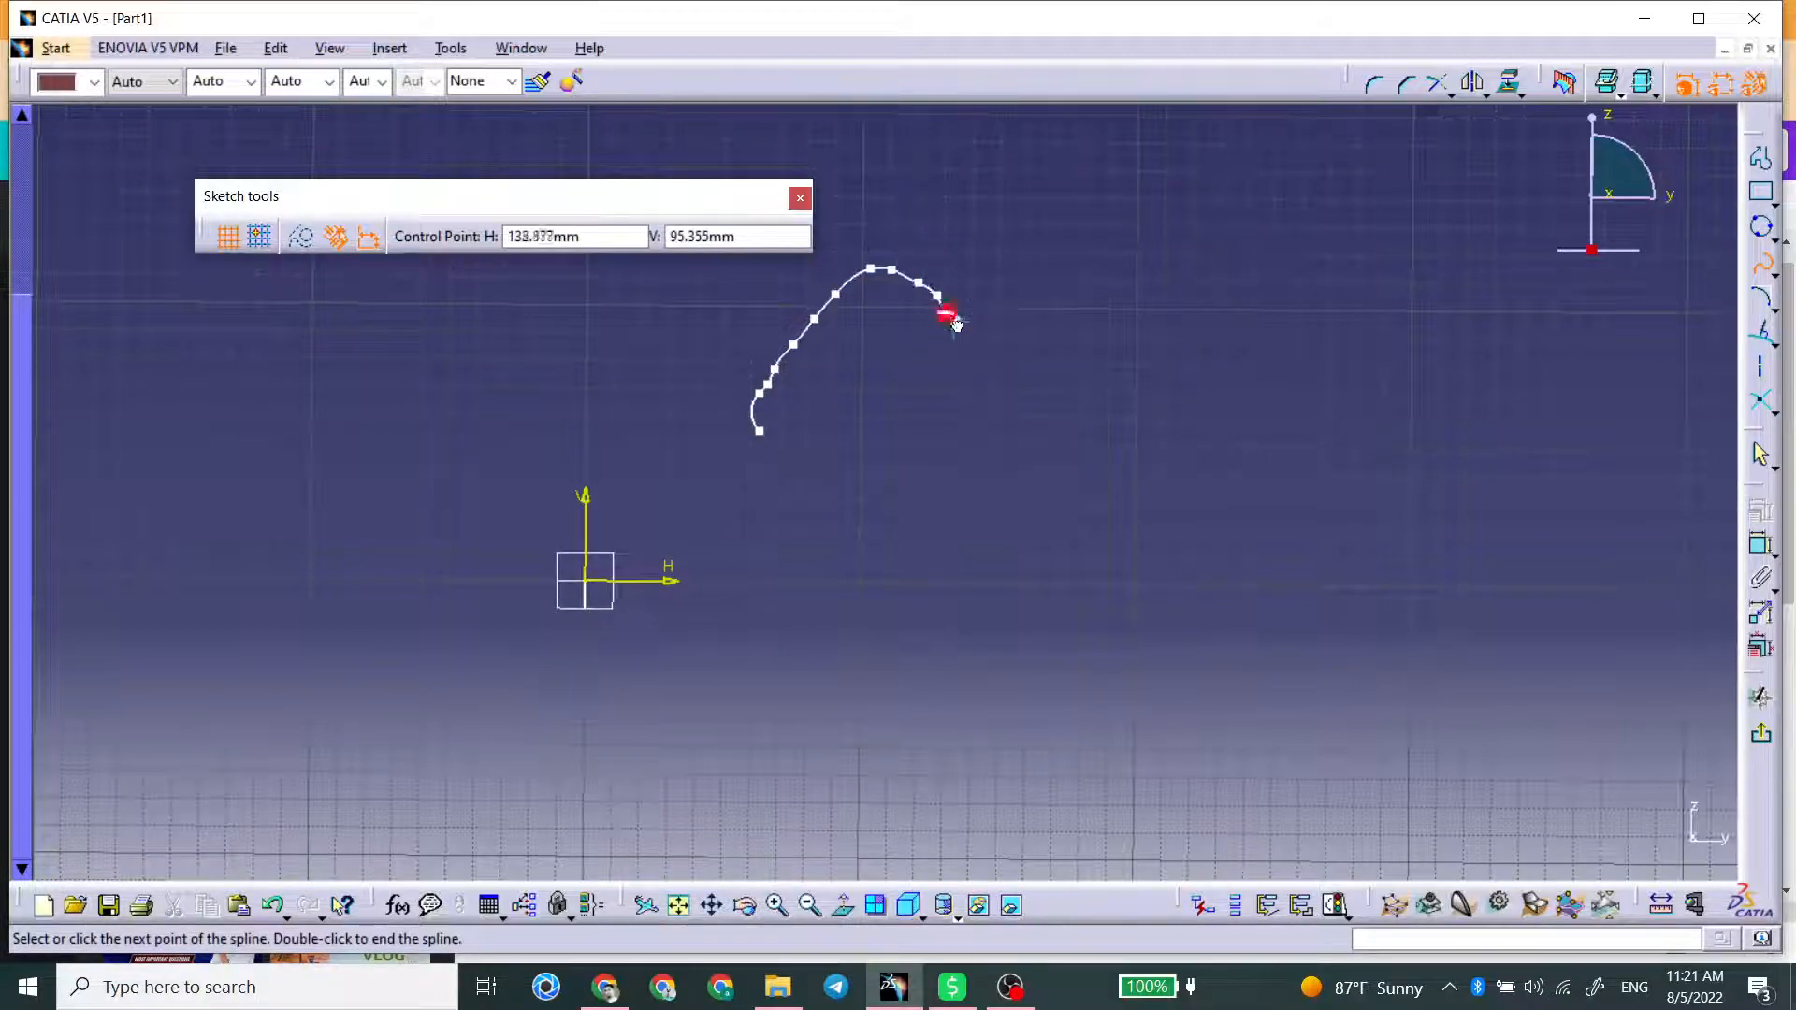
pyautogui.click(973, 339)
pyautogui.click(985, 354)
pyautogui.click(996, 372)
pyautogui.click(1018, 398)
pyautogui.click(1044, 412)
pyautogui.click(1081, 423)
pyautogui.click(1109, 423)
pyautogui.click(1135, 412)
pyautogui.click(1149, 402)
pyautogui.click(1173, 386)
pyautogui.click(1210, 348)
pyautogui.click(1234, 323)
pyautogui.click(1243, 298)
pyautogui.click(1252, 286)
pyautogui.click(1263, 273)
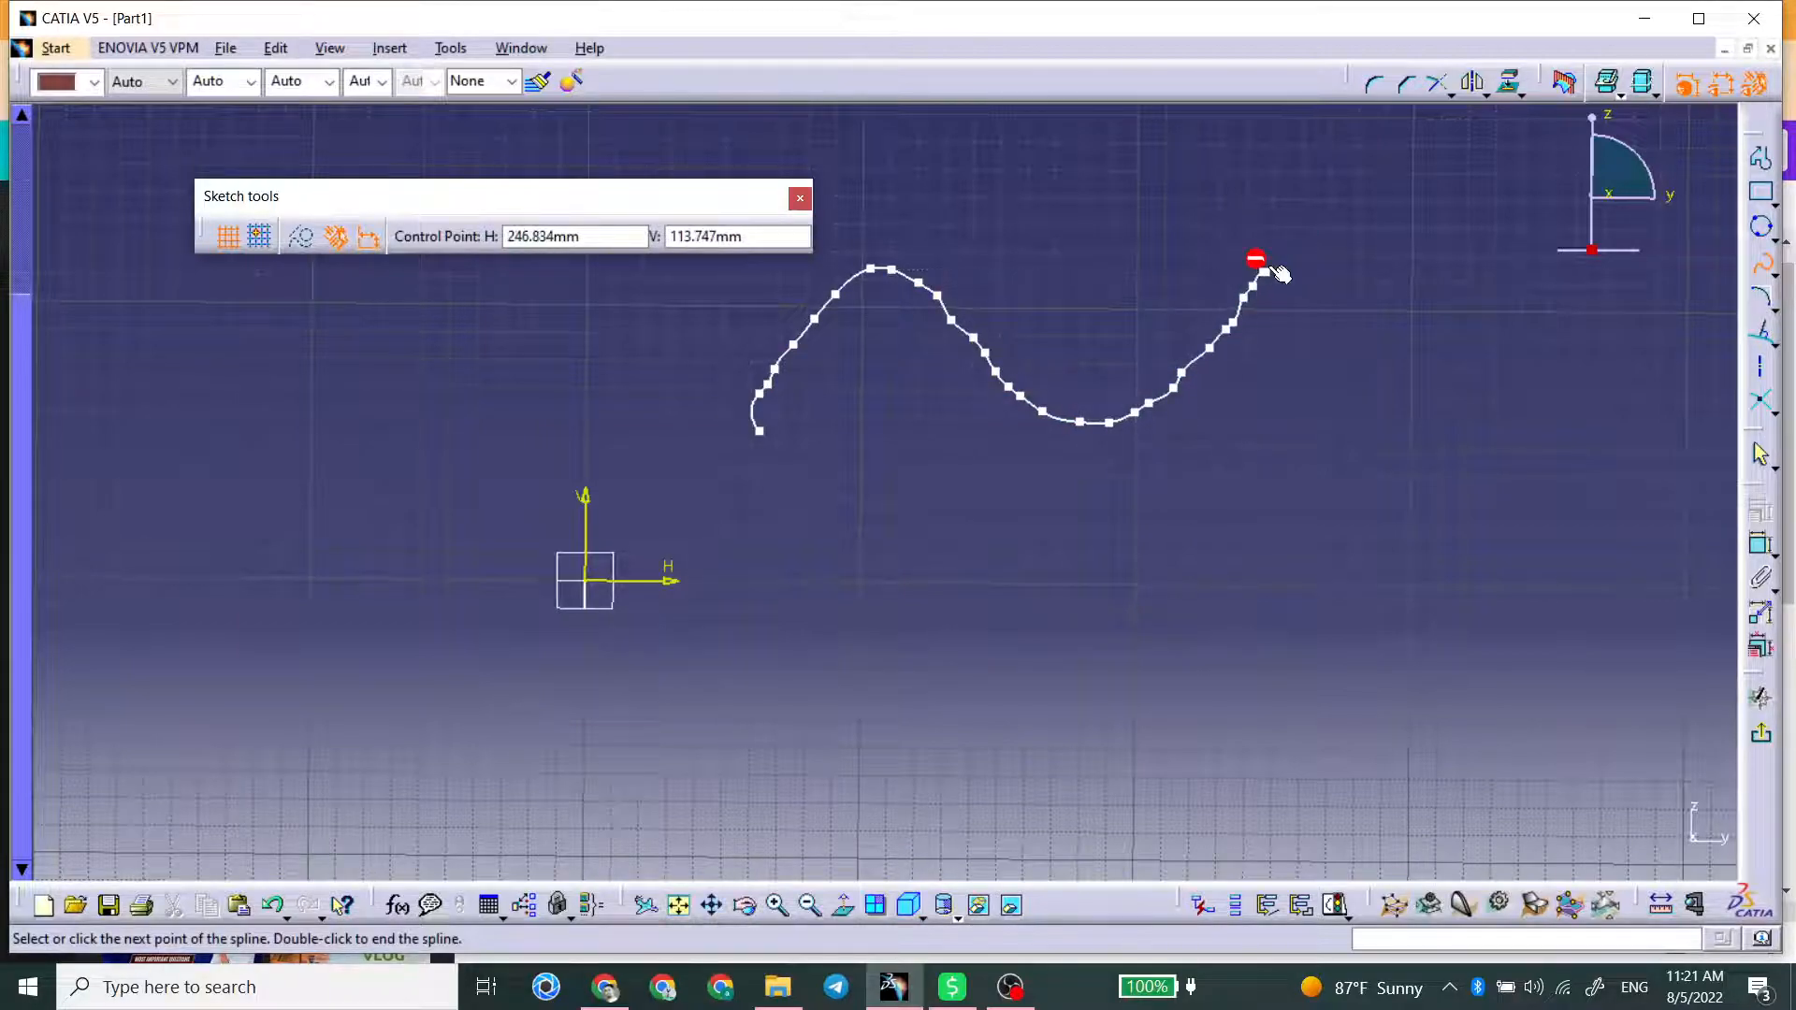
pyautogui.click(1766, 266)
pyautogui.click(1357, 397)
# Smooth the wave spline by slightly moving its uneven control points near the start, after the crest and along the final rise.
pyautogui.moveTo(840, 468); pyautogui.dragTo(833, 432, button='middle')
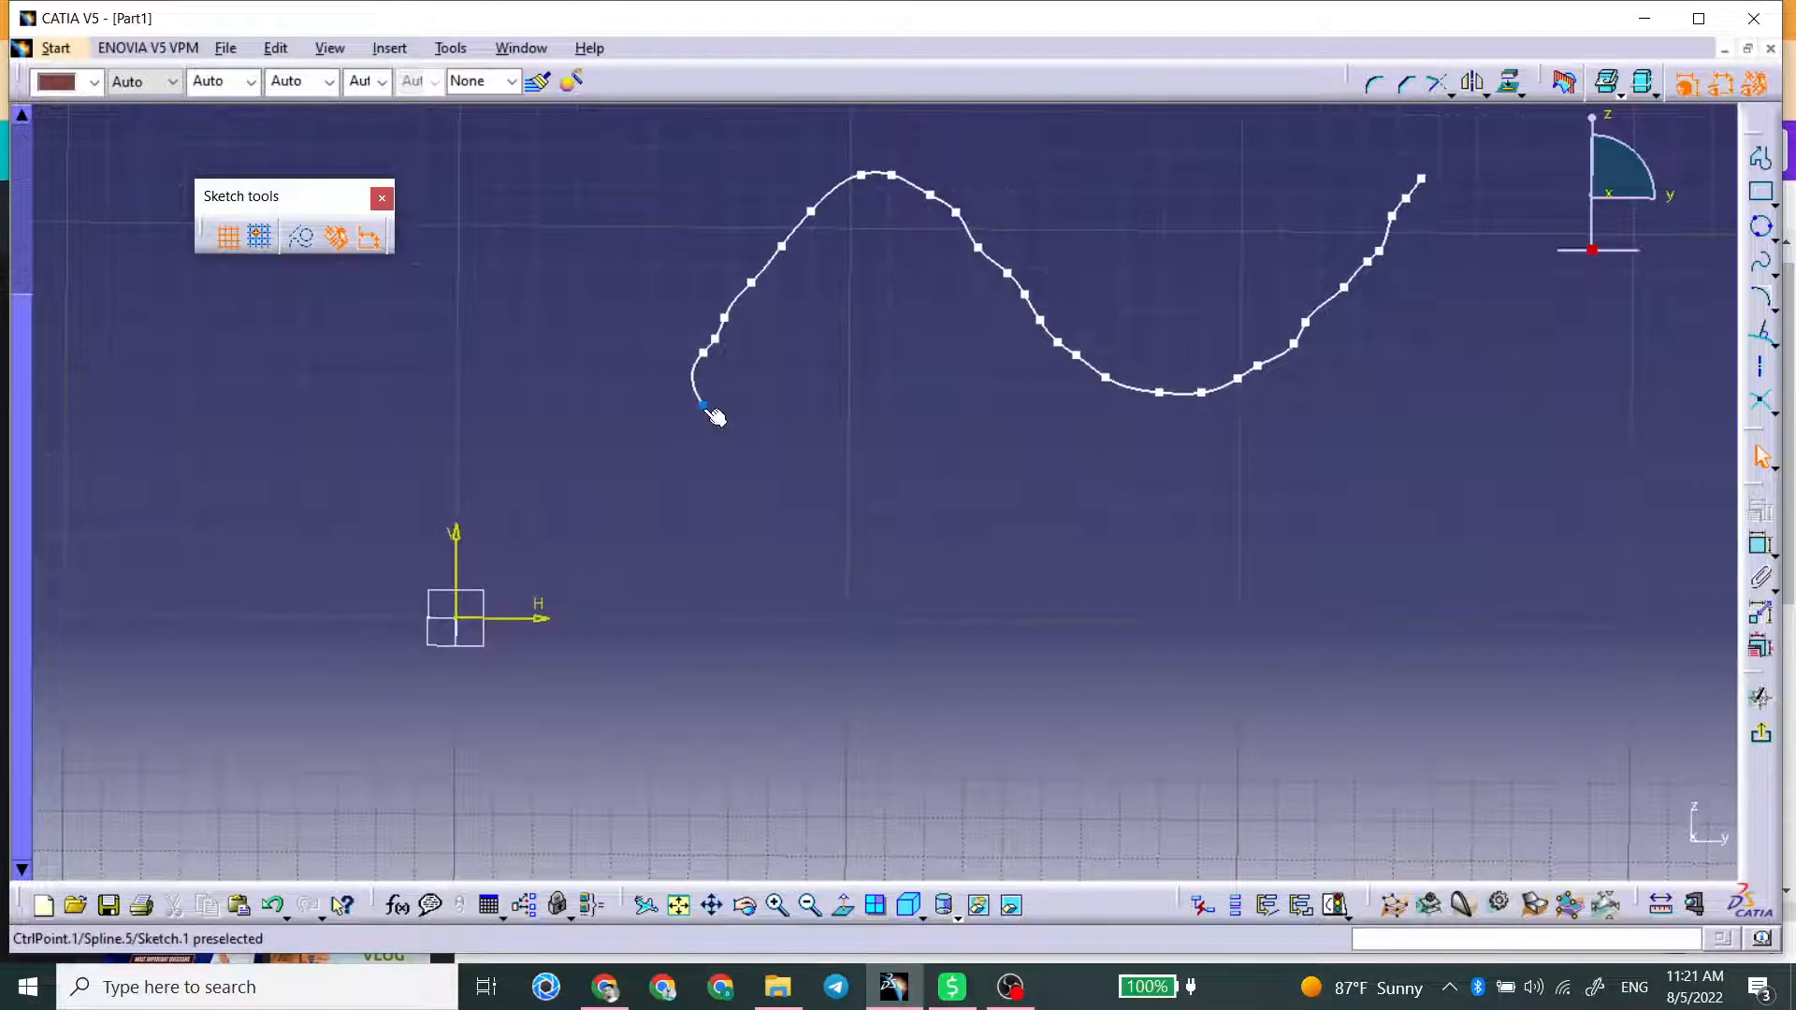
pyautogui.moveTo(704, 353)
pyautogui.mouseDown()
pyautogui.moveTo(694, 370)
pyautogui.moveTo(708, 342)
pyautogui.mouseUp()
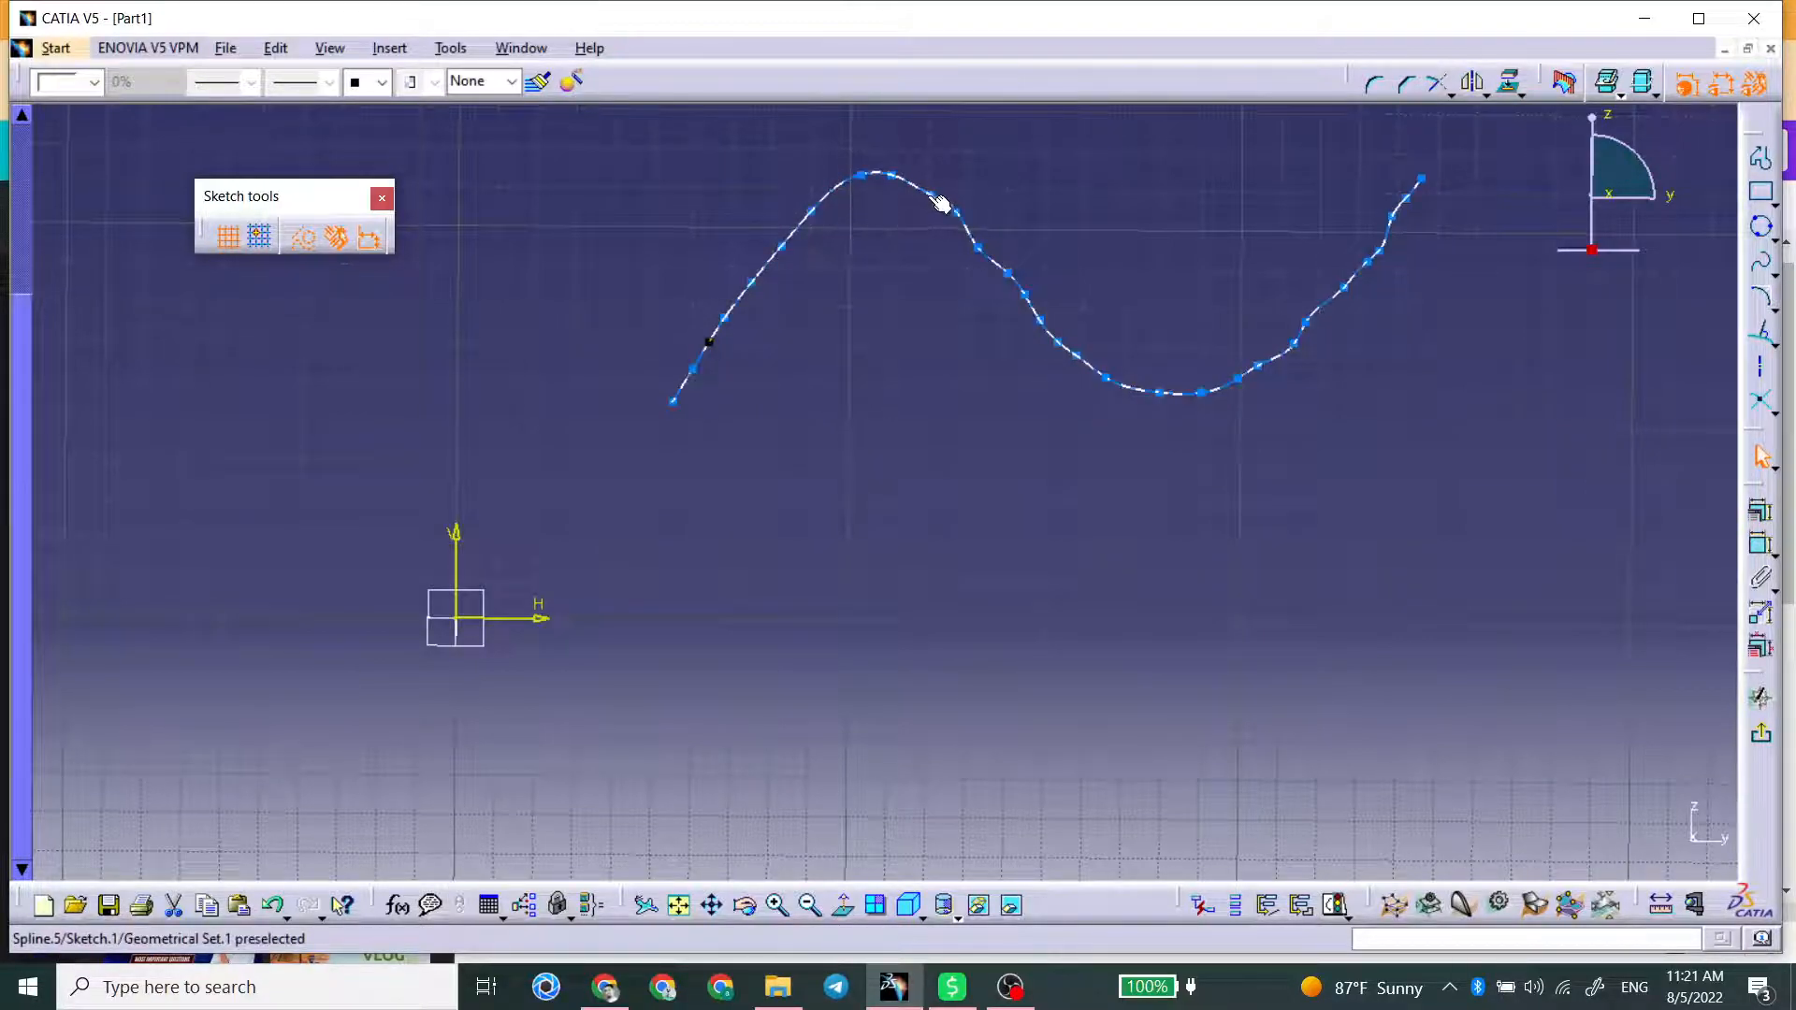
pyautogui.moveTo(955, 212); pyautogui.dragTo(952, 218)
pyautogui.moveTo(1008, 272); pyautogui.dragTo(1004, 279)
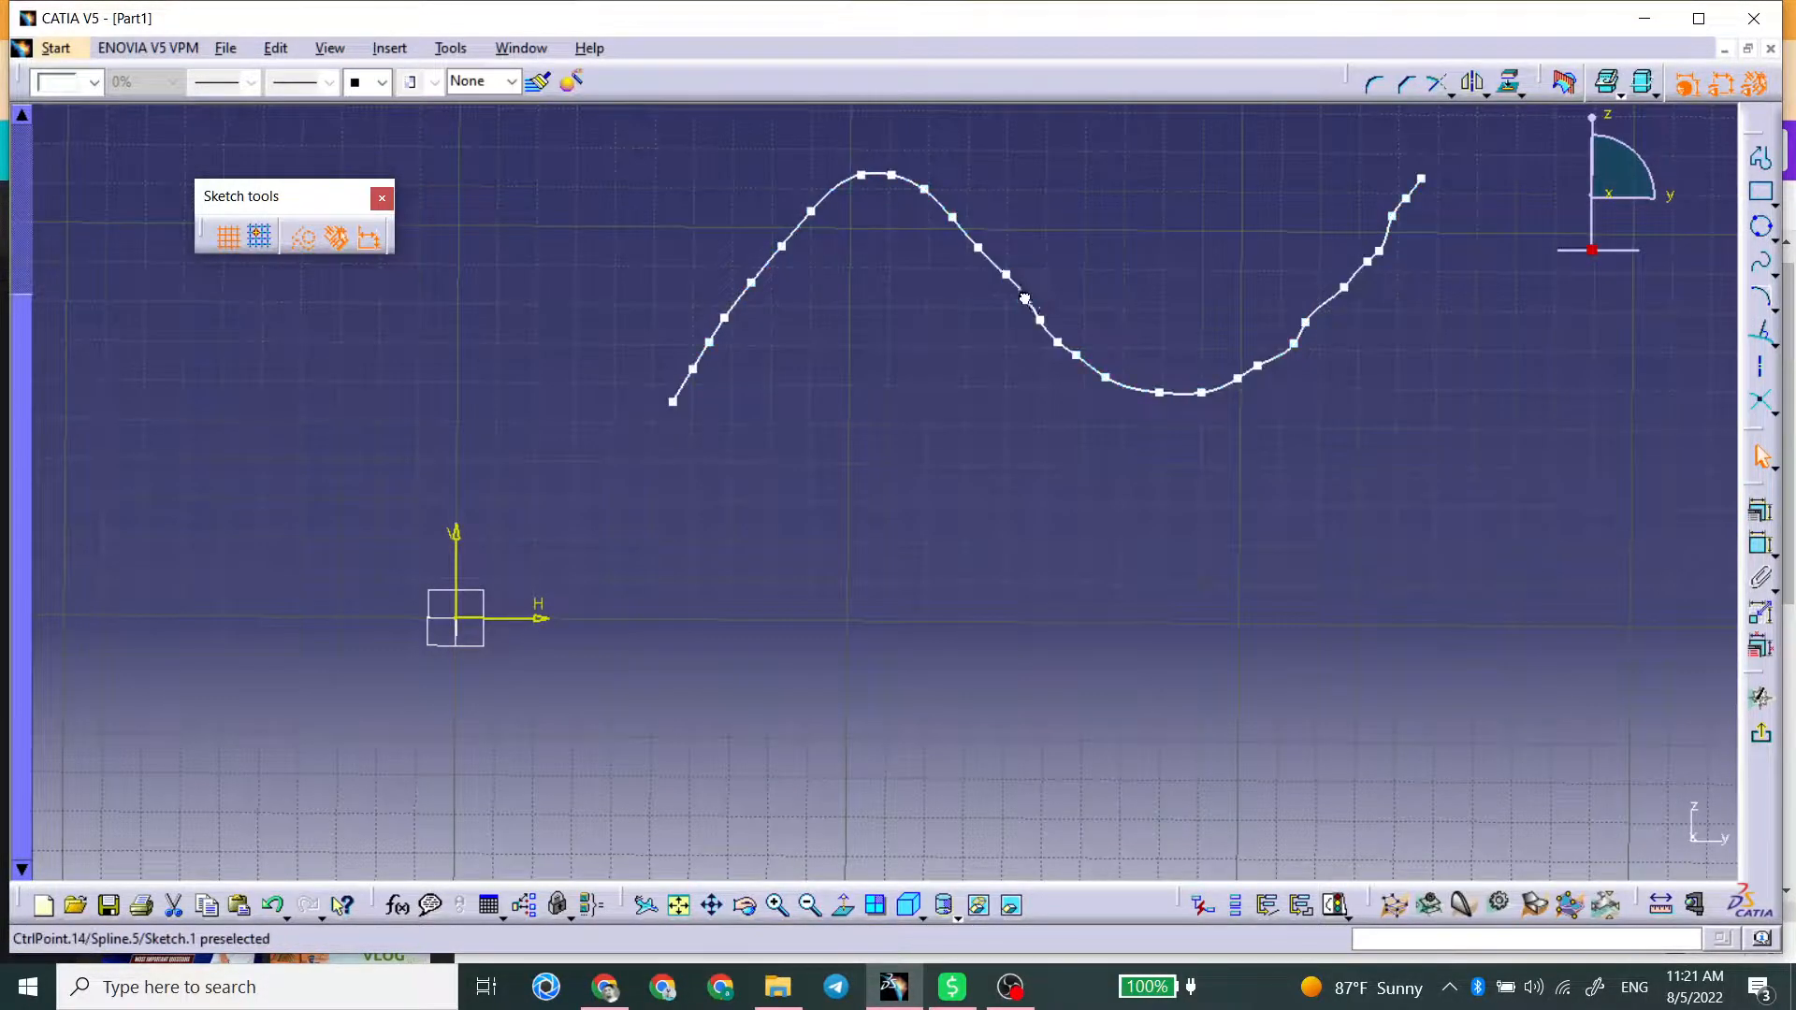
pyautogui.click(1021, 296)
pyautogui.moveTo(1294, 343); pyautogui.dragTo(1290, 338)
pyautogui.moveTo(1372, 257); pyautogui.dragTo(1403, 207)
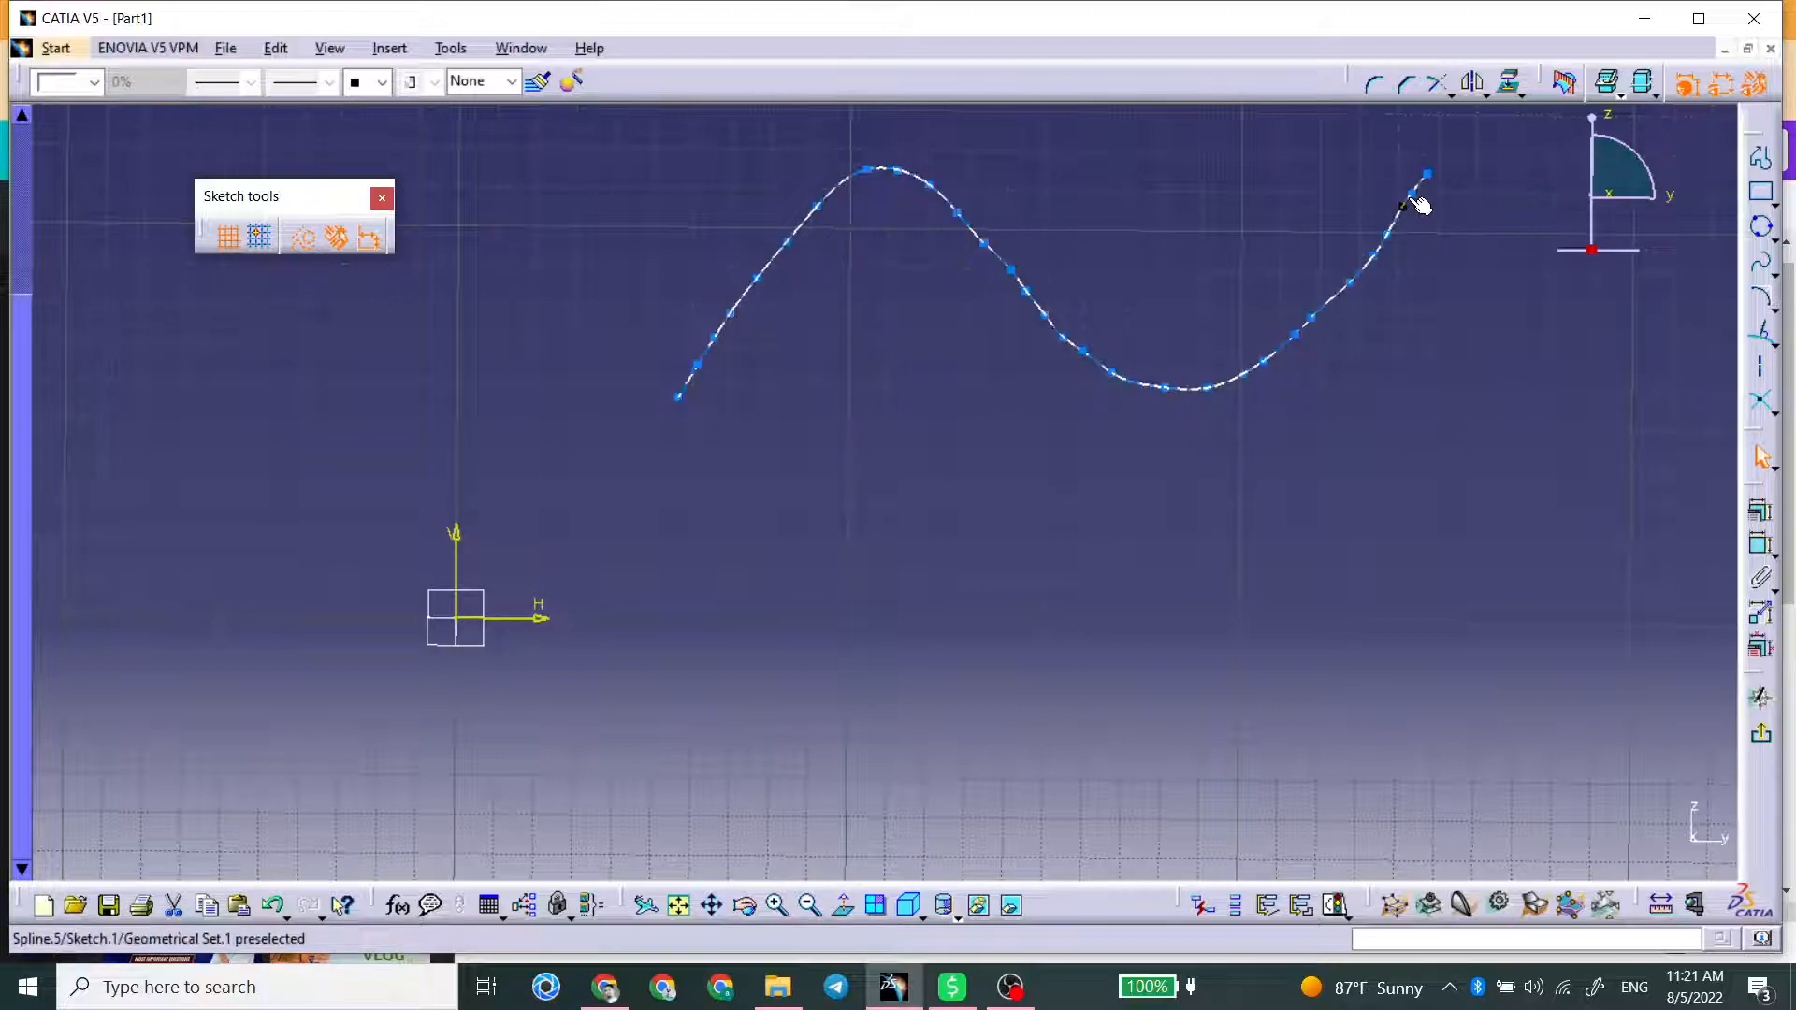
pyautogui.click(1415, 196)
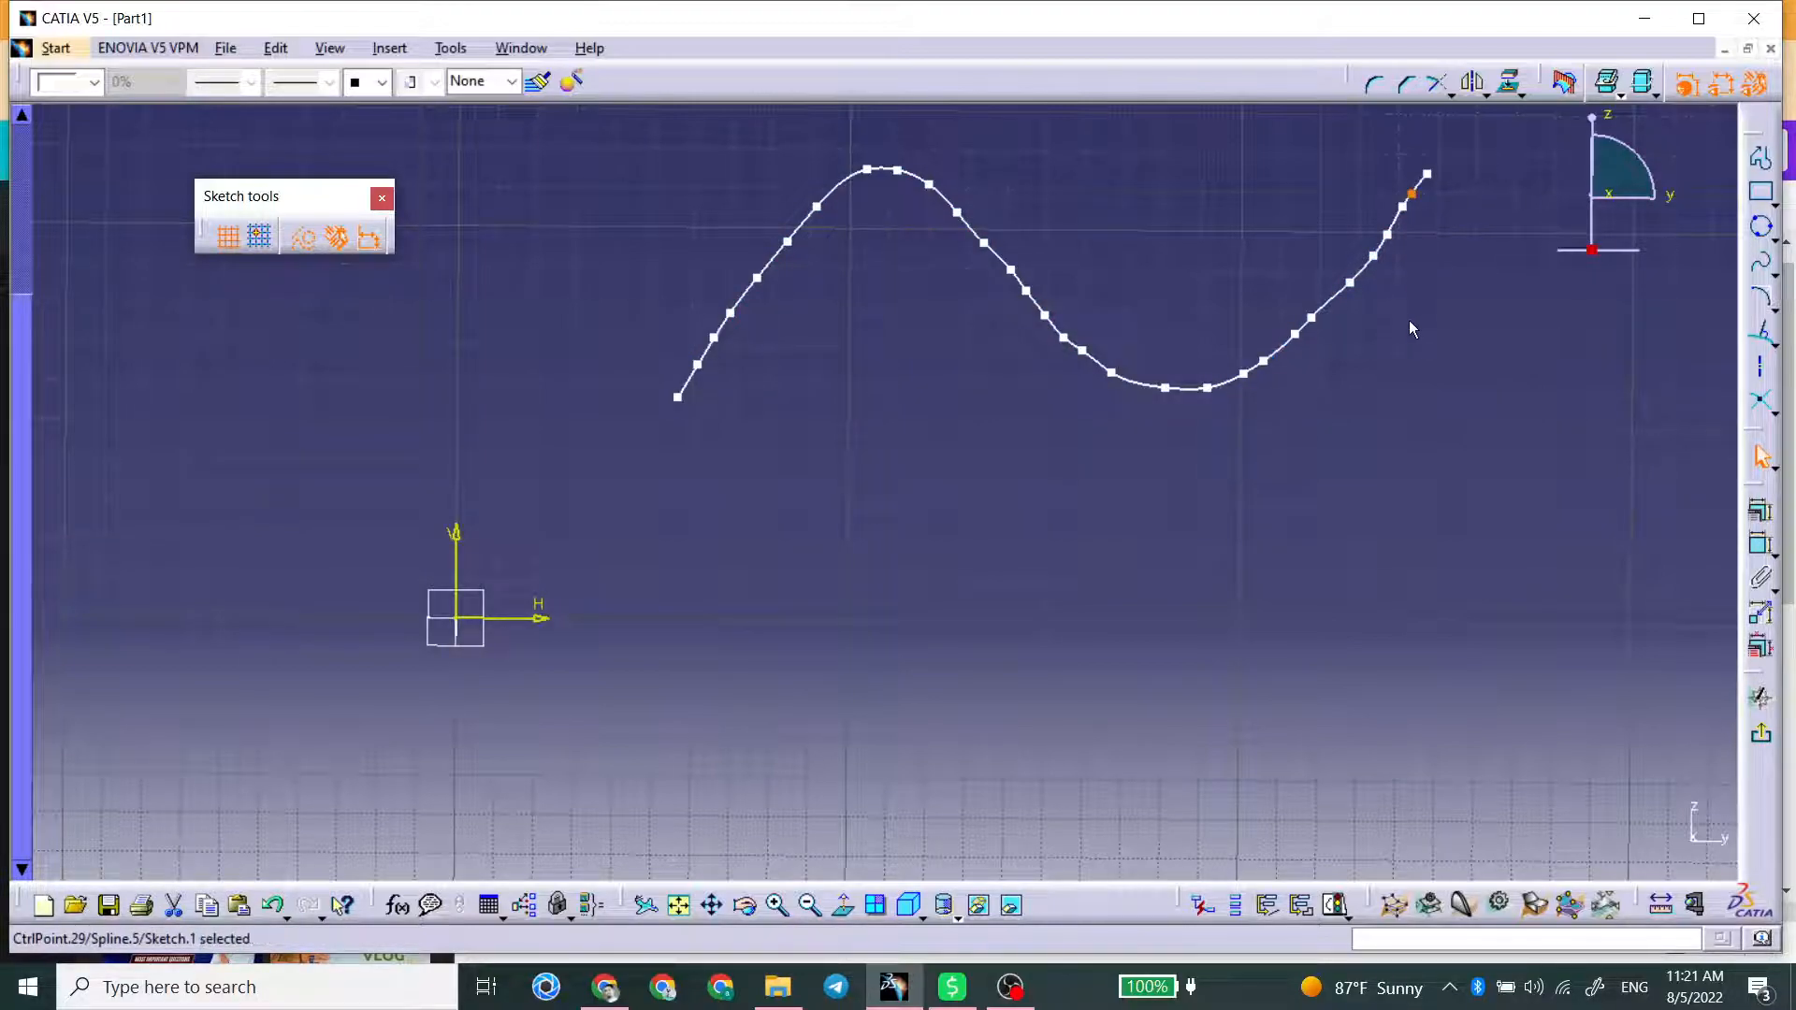
pyautogui.click(1411, 316)
# Draw a second wave spline below the first with only four control points, starting at about H 58 mm, V -33 mm.
pyautogui.moveTo(1188, 531)
pyautogui.mouseDown(button='middle')
pyautogui.moveTo(1157, 474)
pyautogui.moveTo(1202, 491)
pyautogui.mouseUp(button='middle')
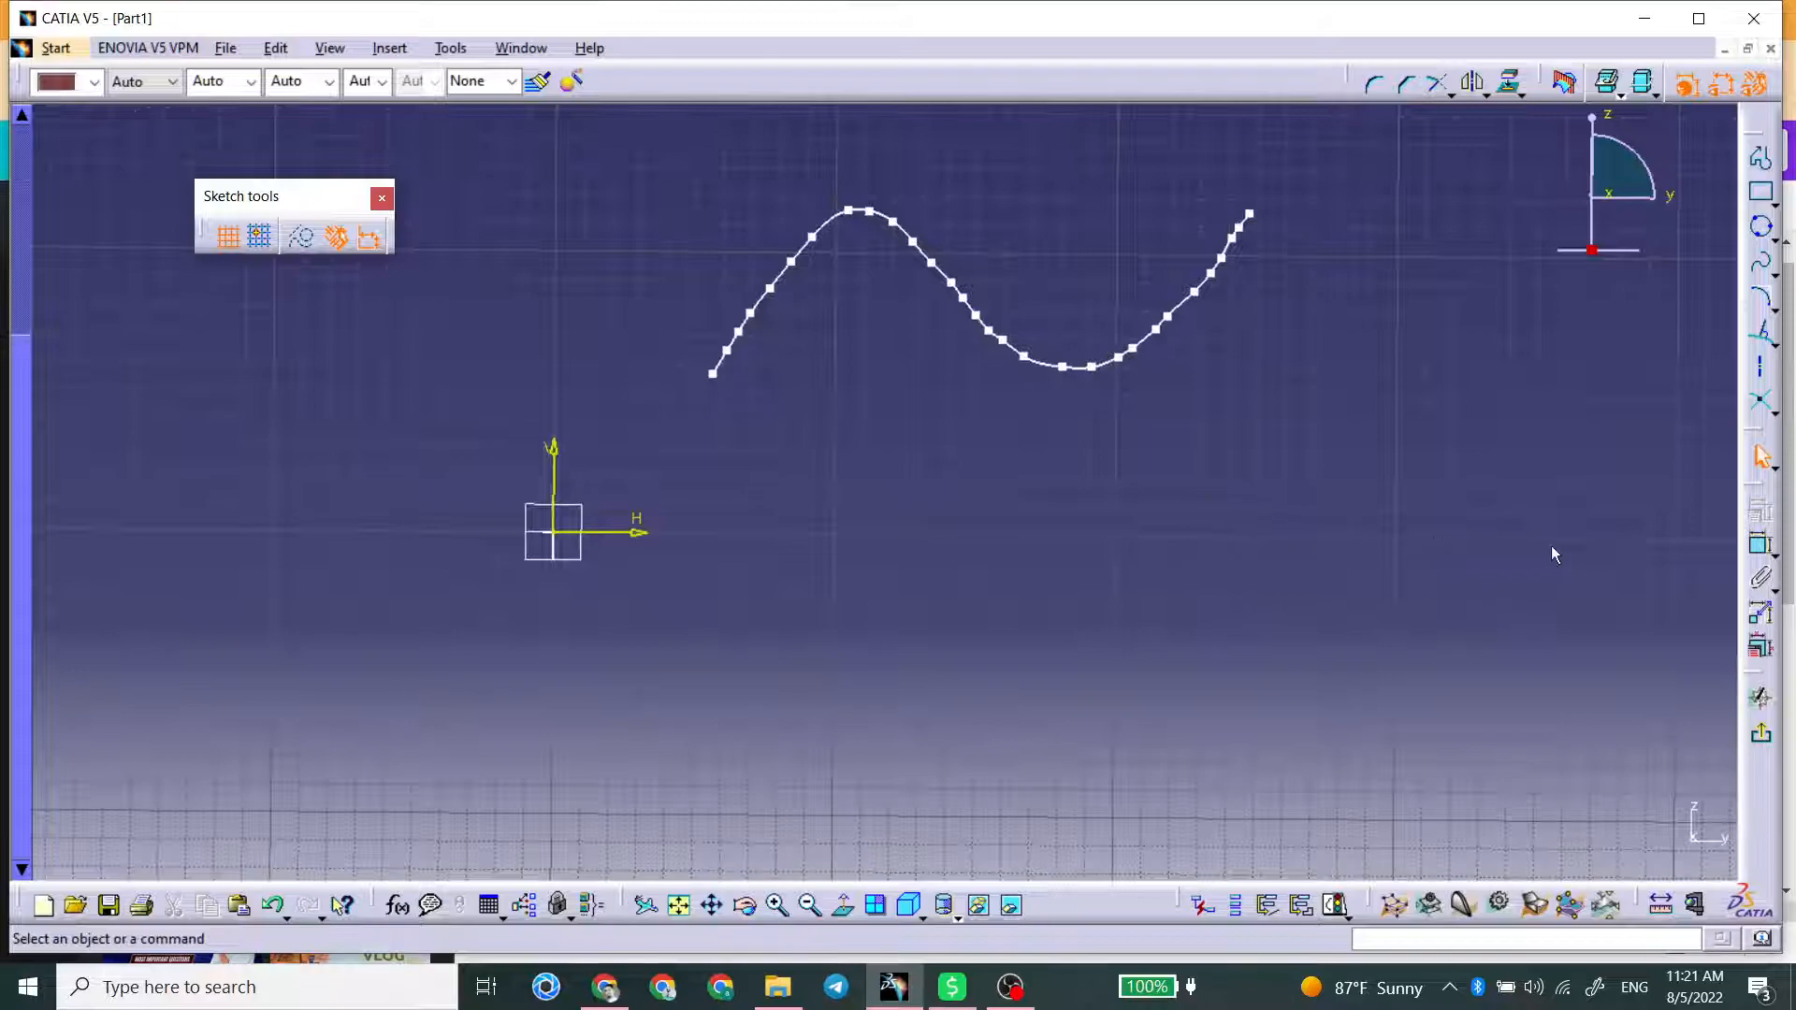
pyautogui.click(1762, 265)
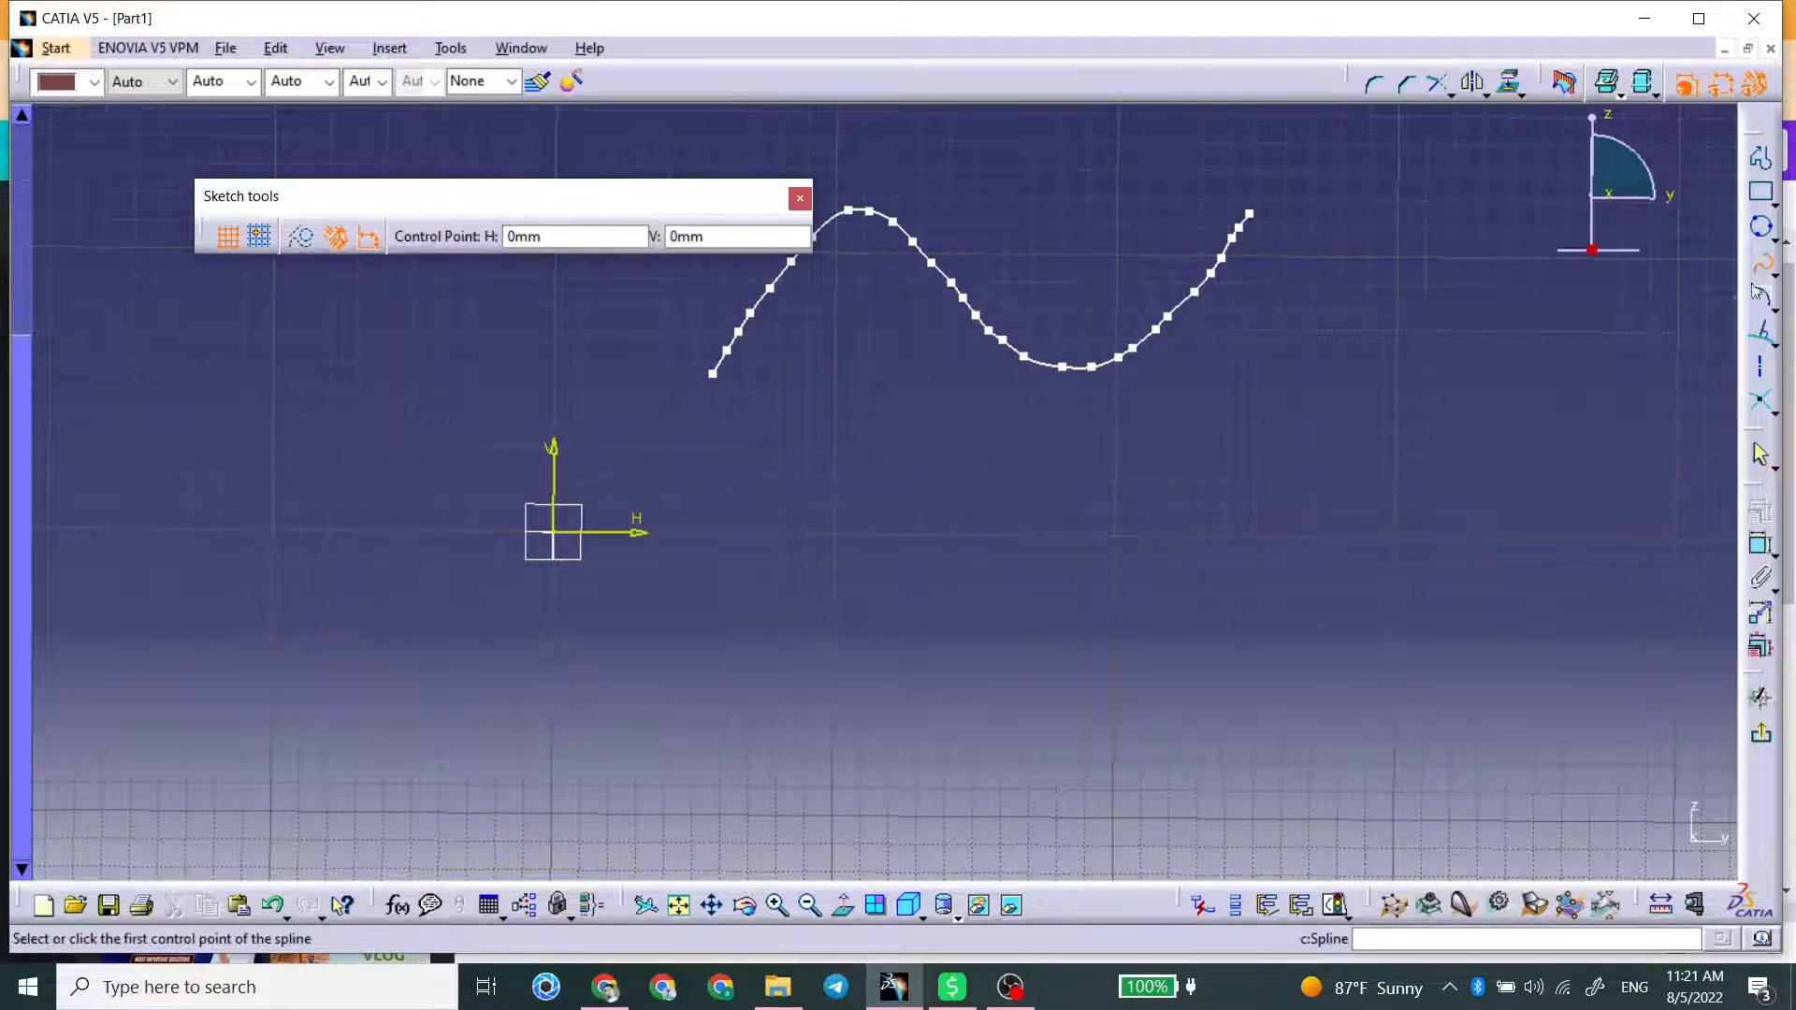
pyautogui.click(717, 626)
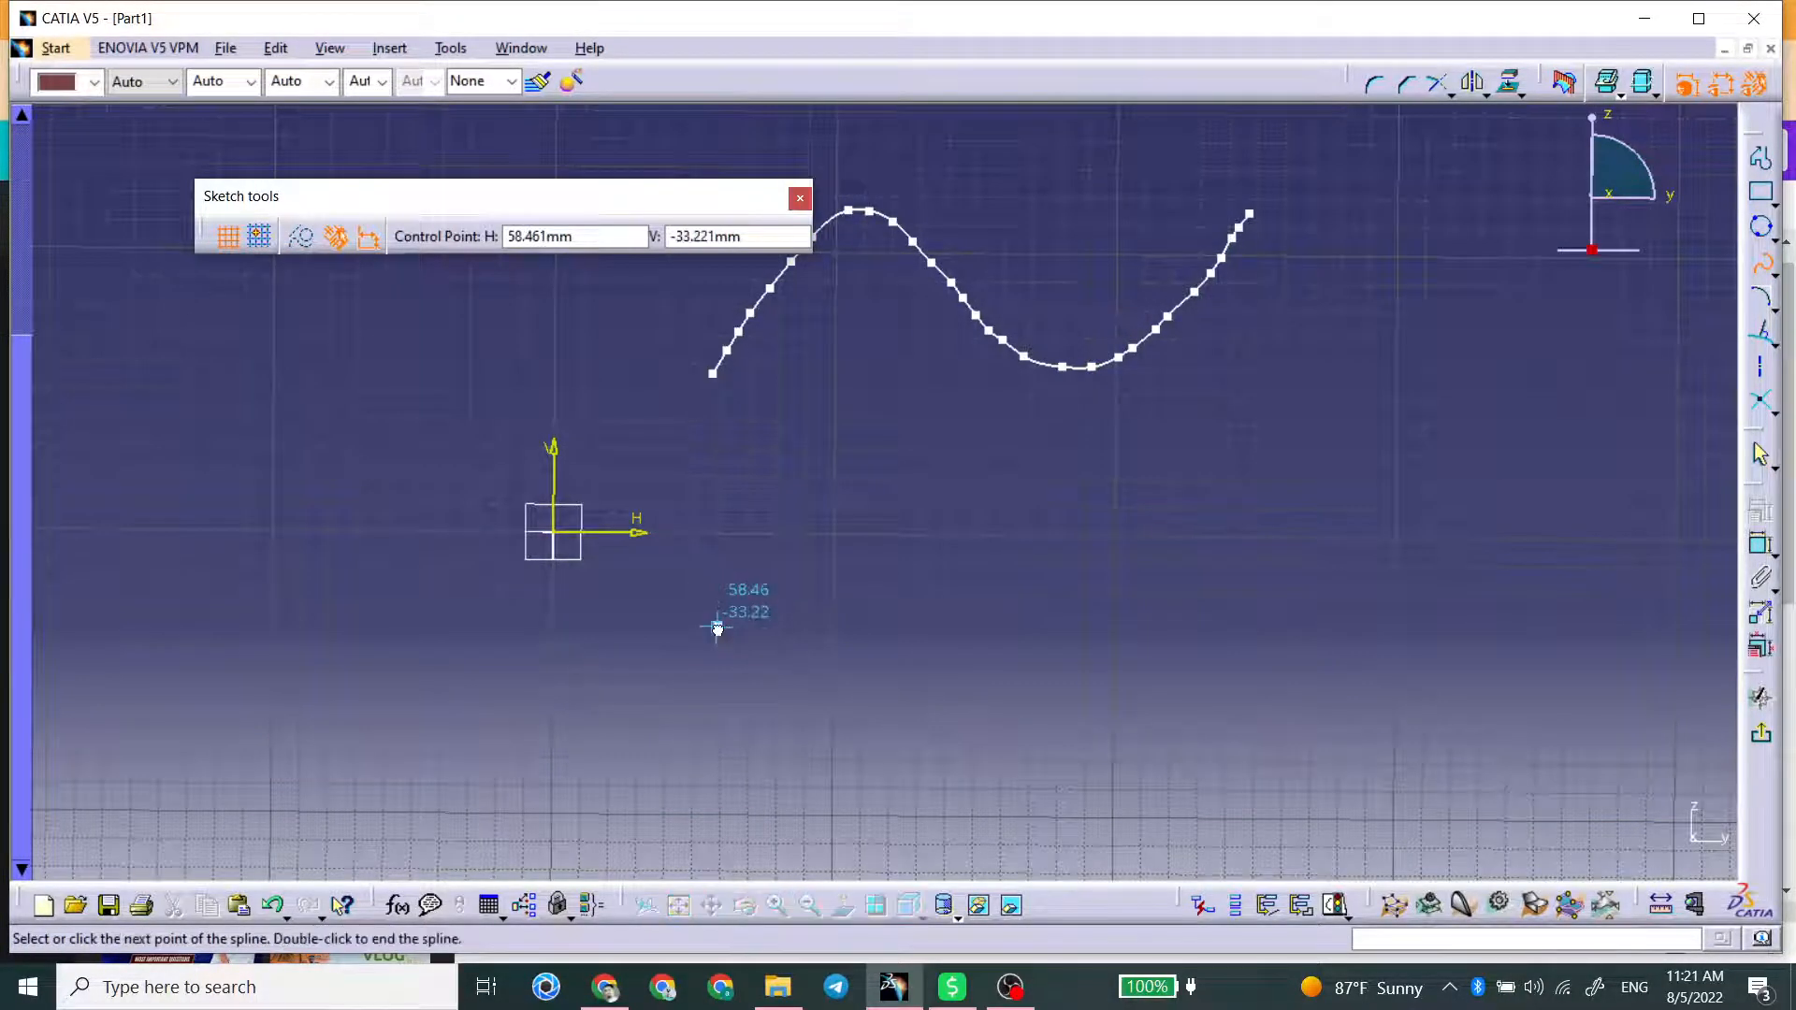
pyautogui.click(868, 453)
pyautogui.click(1102, 578)
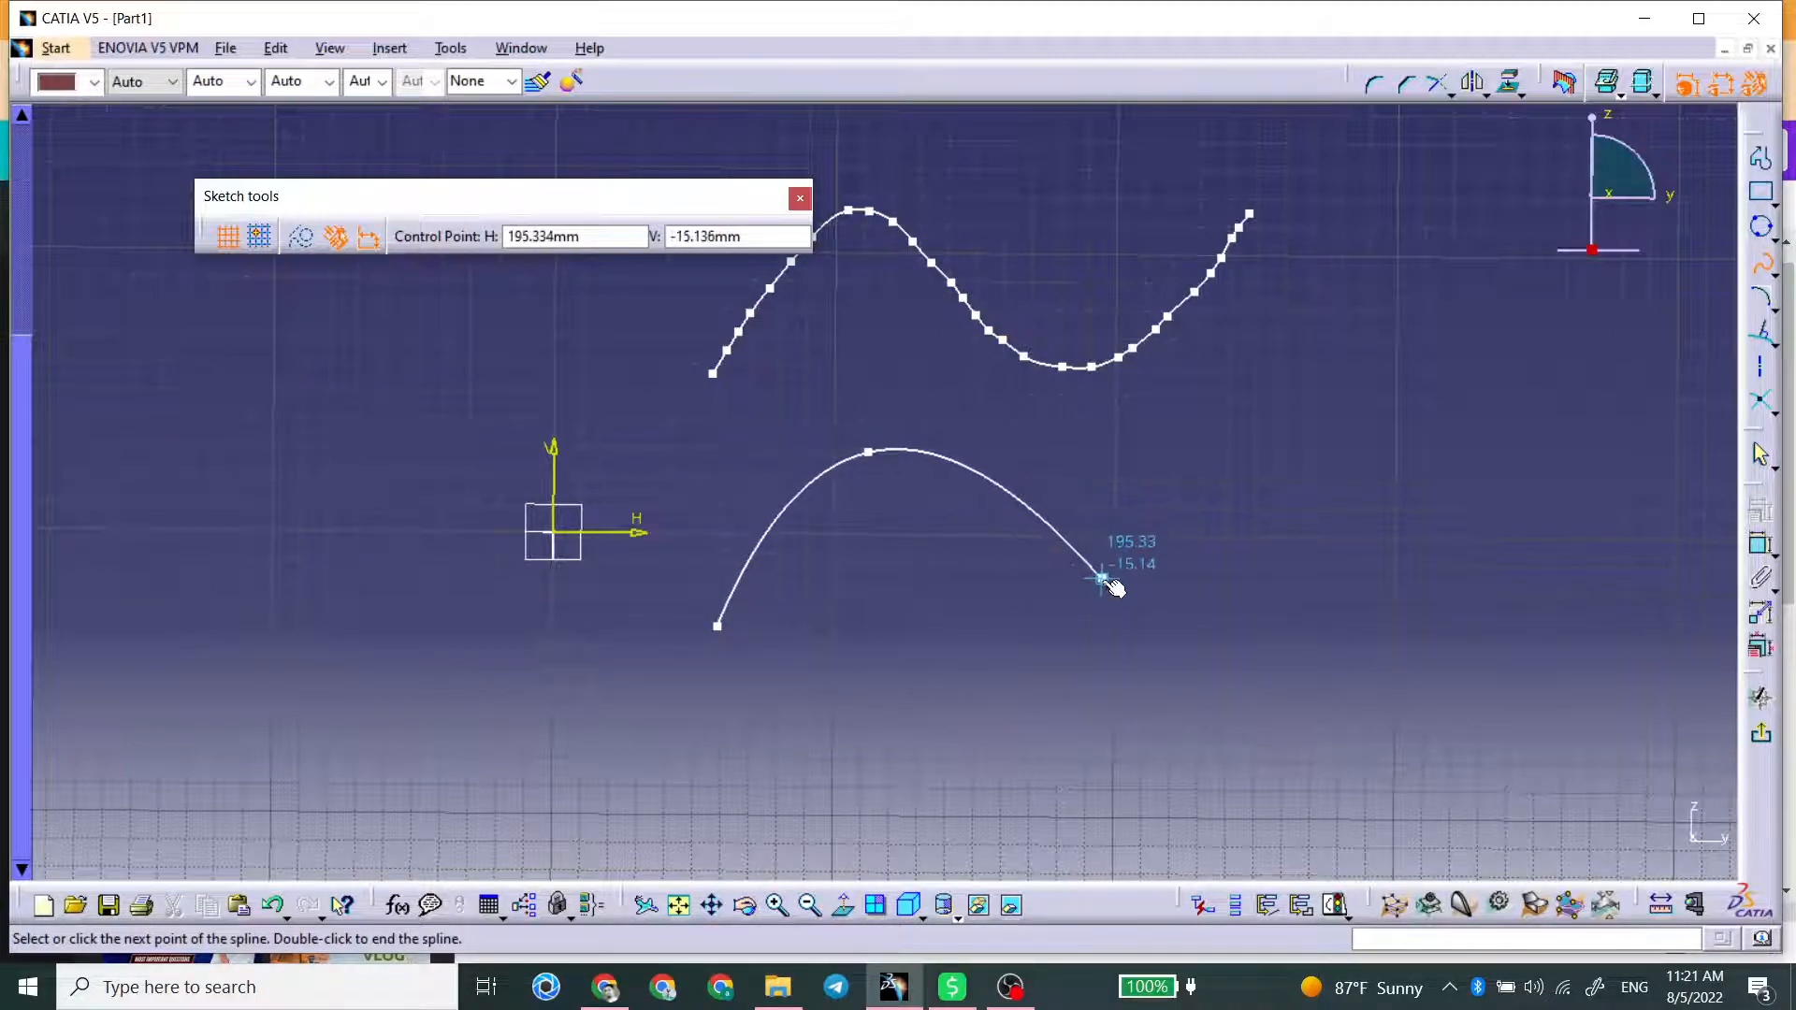
pyautogui.click(1290, 404)
pyautogui.doubleClick(1725, 254)
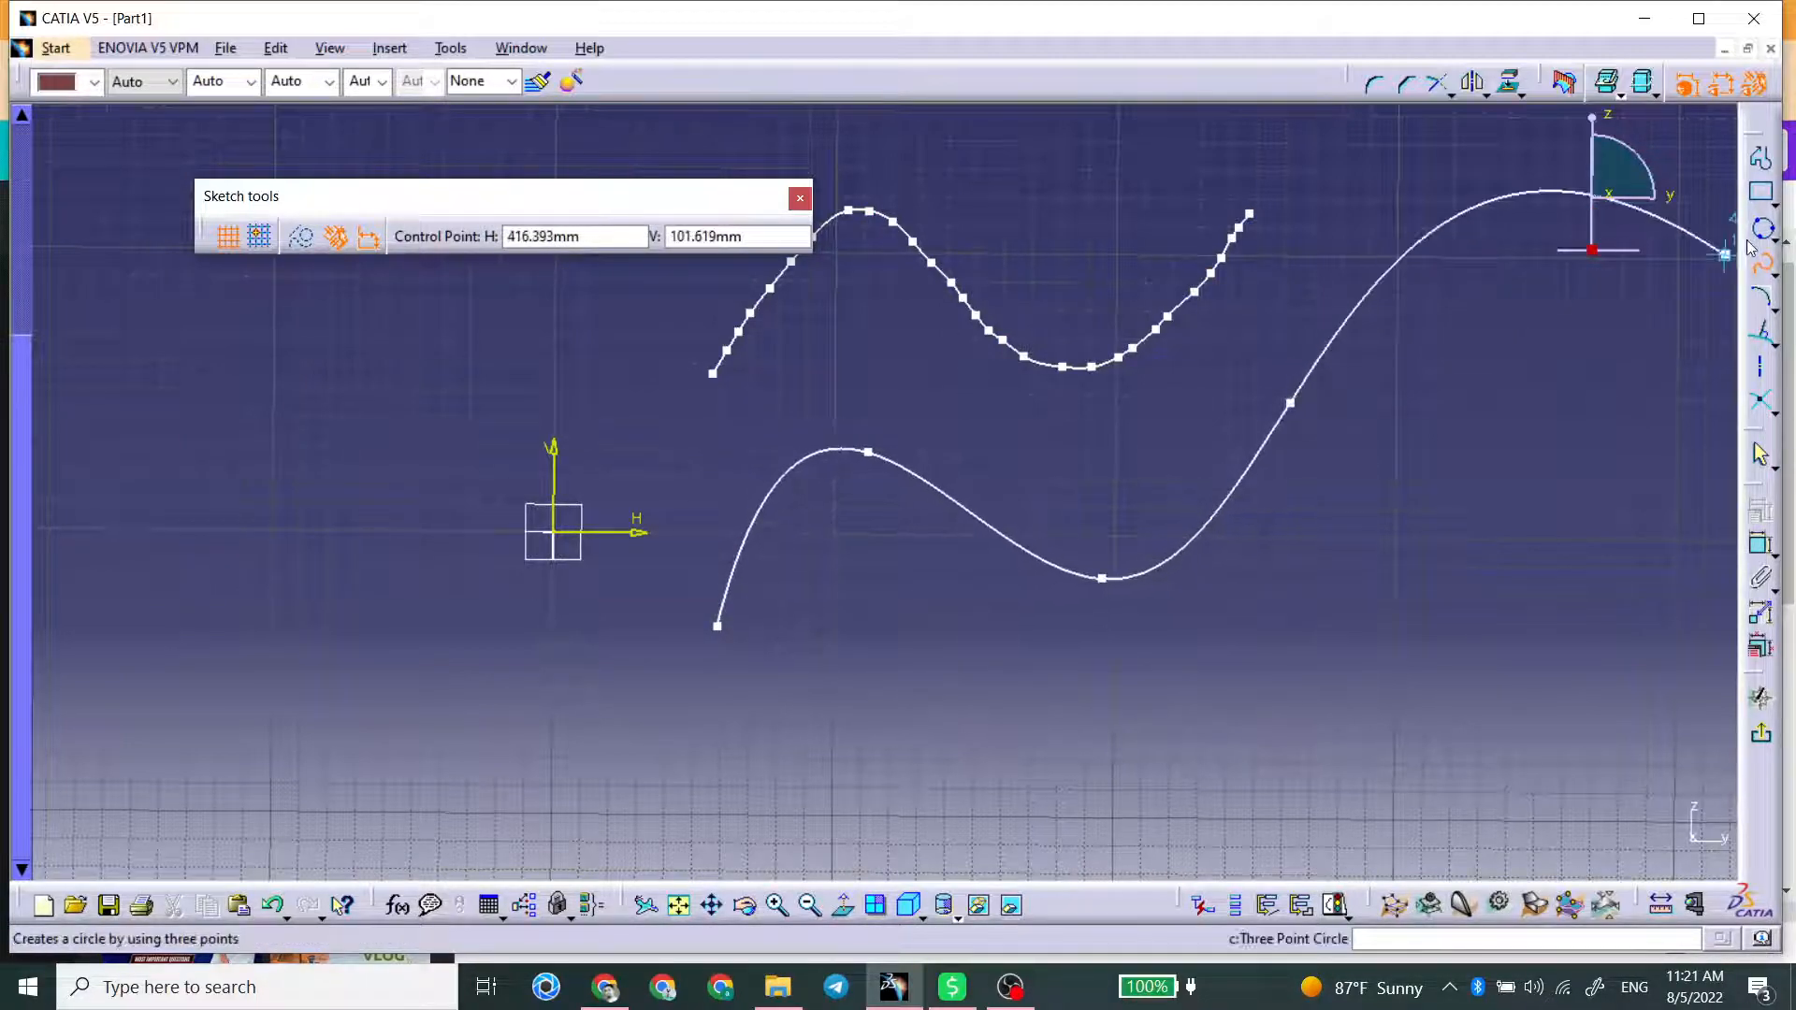
pyautogui.click(1765, 264)
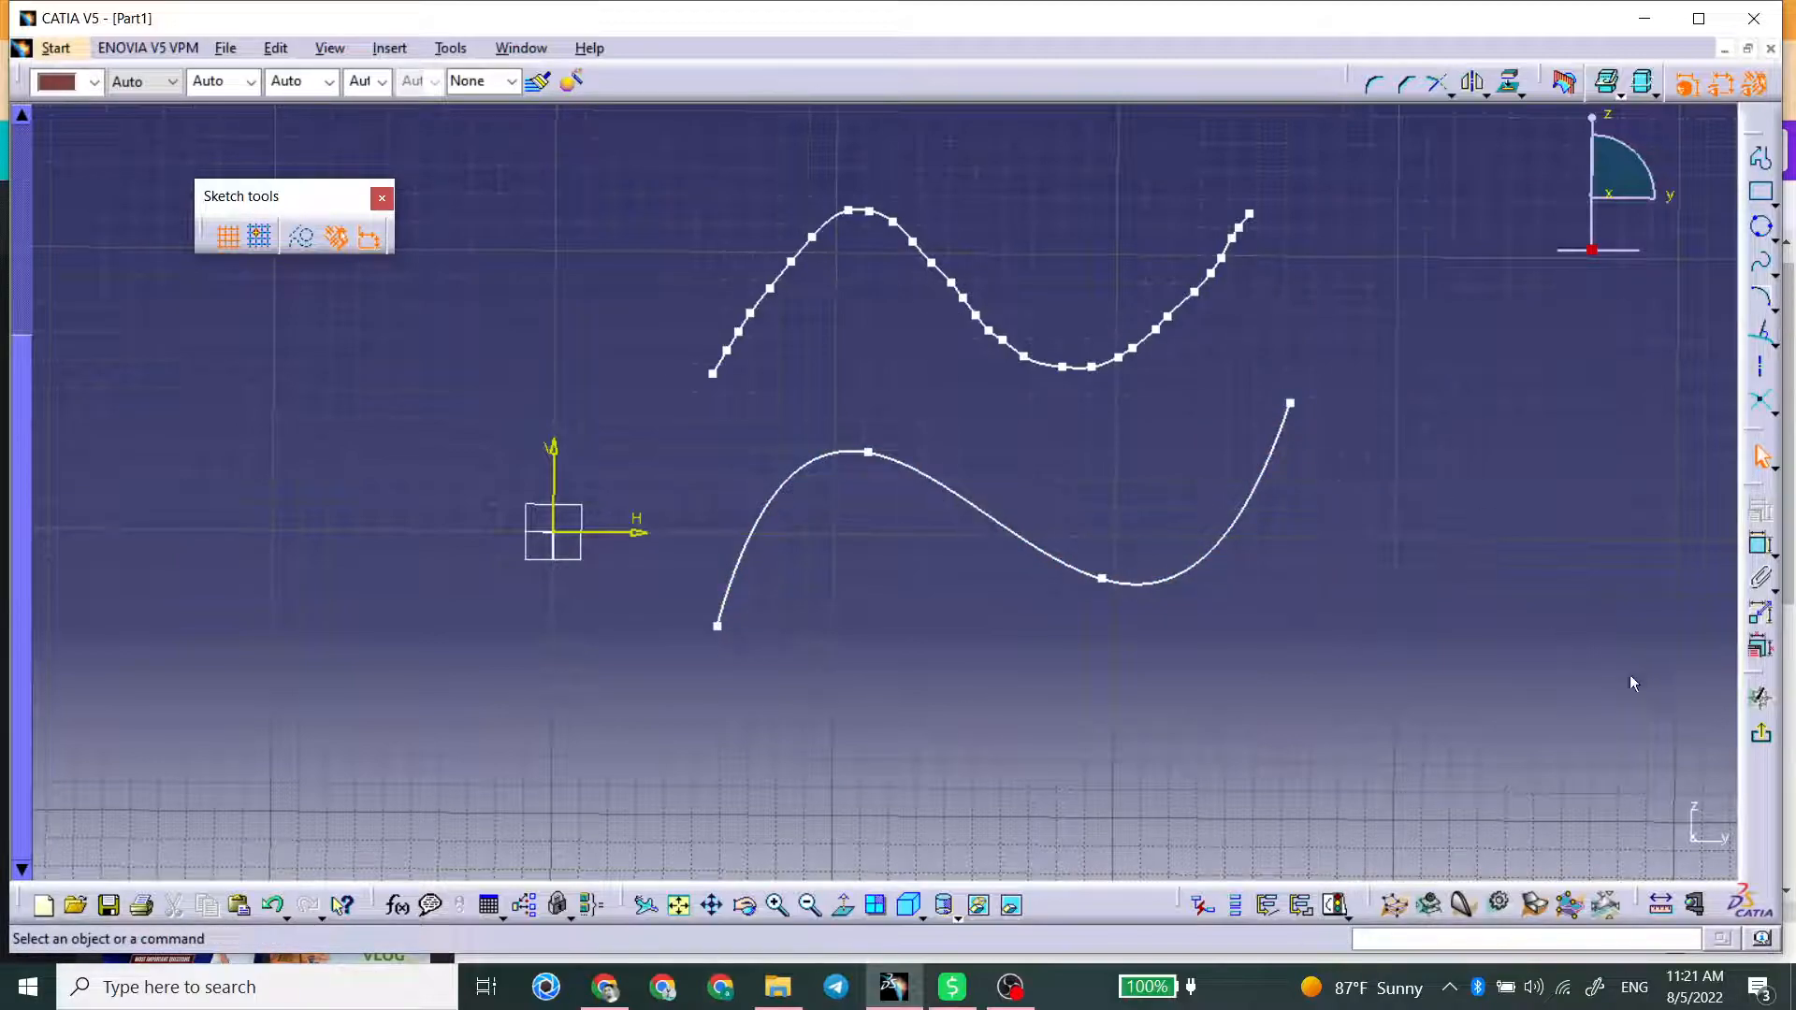
# Exit the sketch to examine the two wave curves, select the lower one, and reopen the sketch for editing.
pyautogui.click(1764, 740)
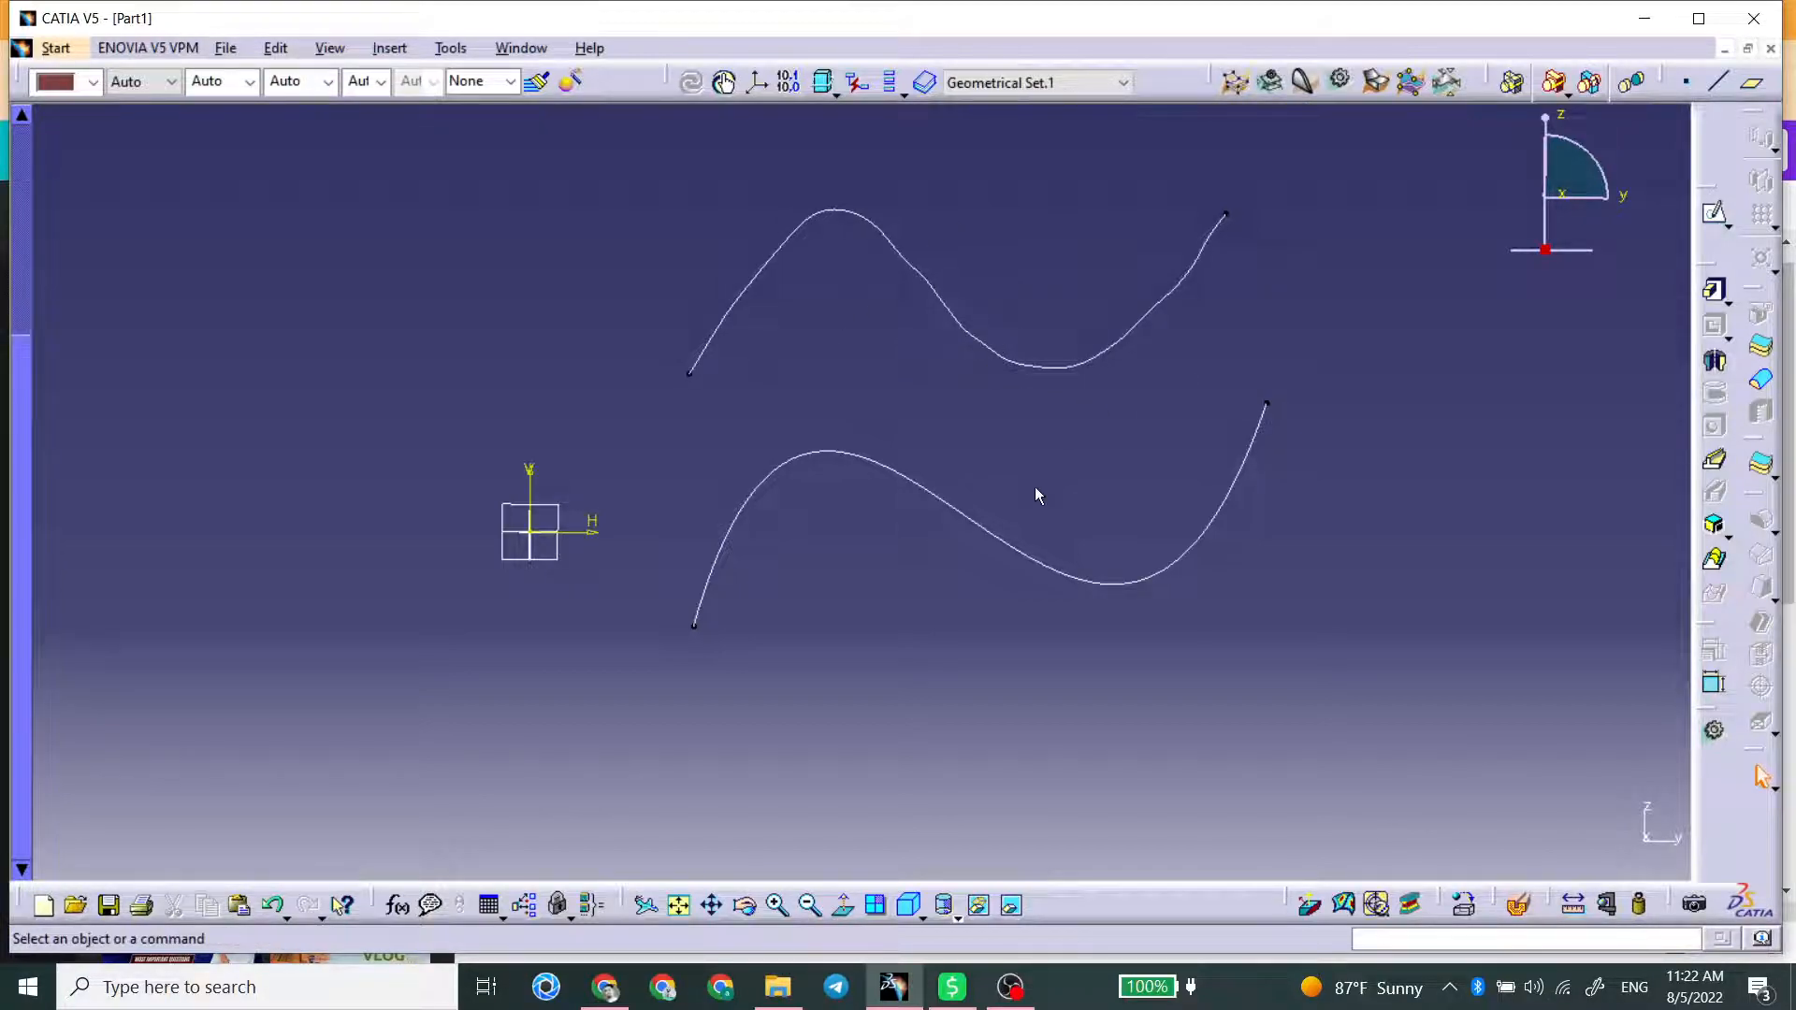
pyautogui.click(967, 513)
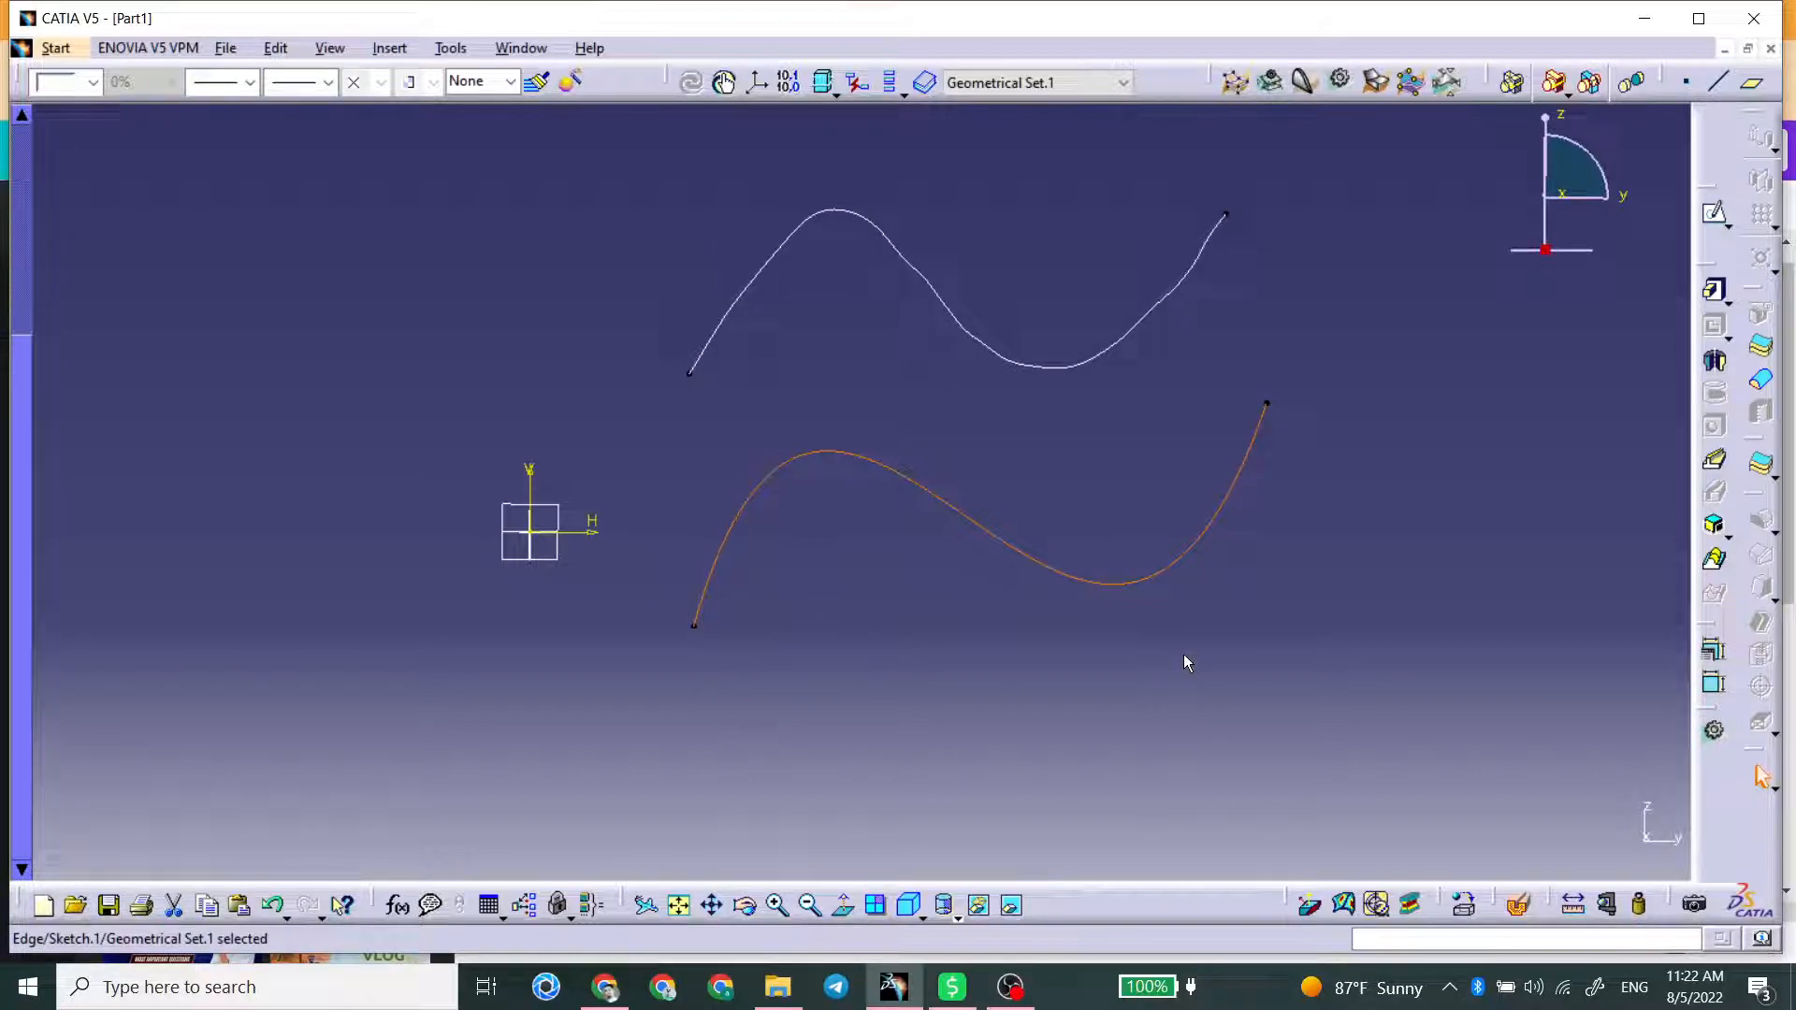
pyautogui.click(1040, 561)
pyautogui.doubleClick(1039, 561)
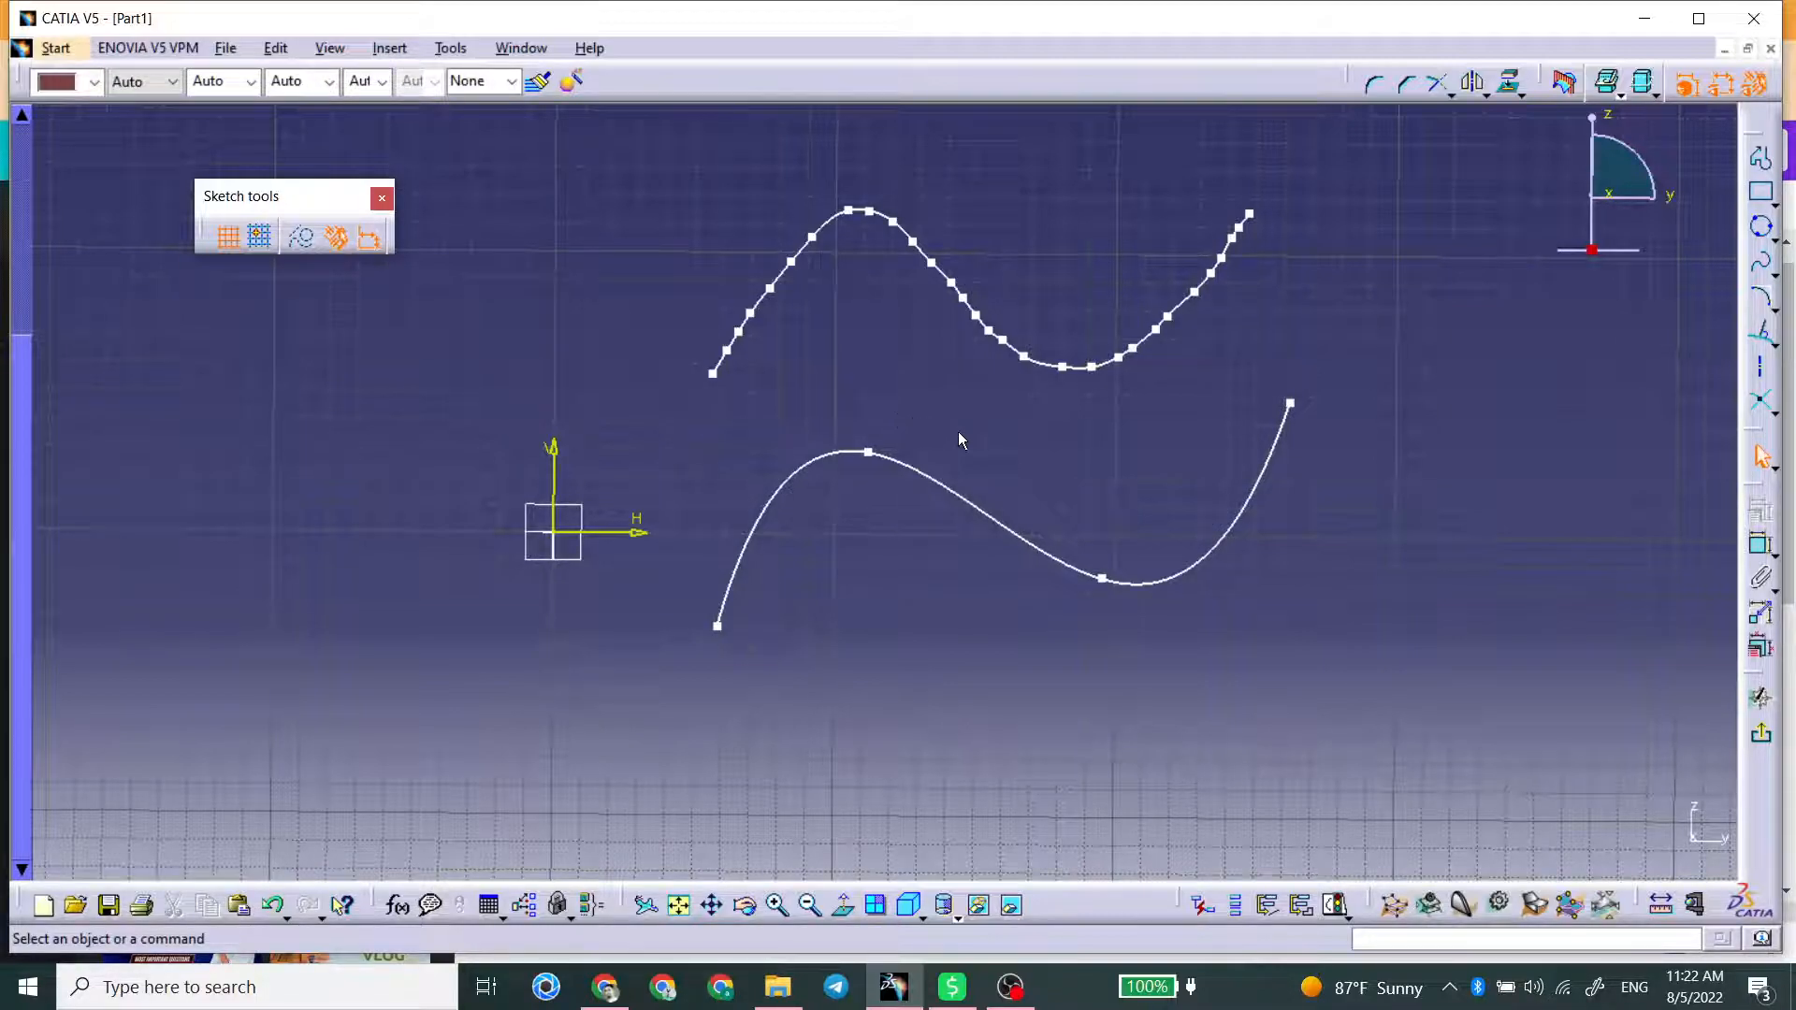
# Draw a third open wave spline with four control points to the right of the others and shift it slightly down and left.
pyautogui.moveTo(1177, 467)
pyautogui.mouseDown(button='middle')
pyautogui.moveTo(1091, 489)
pyautogui.moveTo(1116, 456)
pyautogui.mouseUp(button='middle')
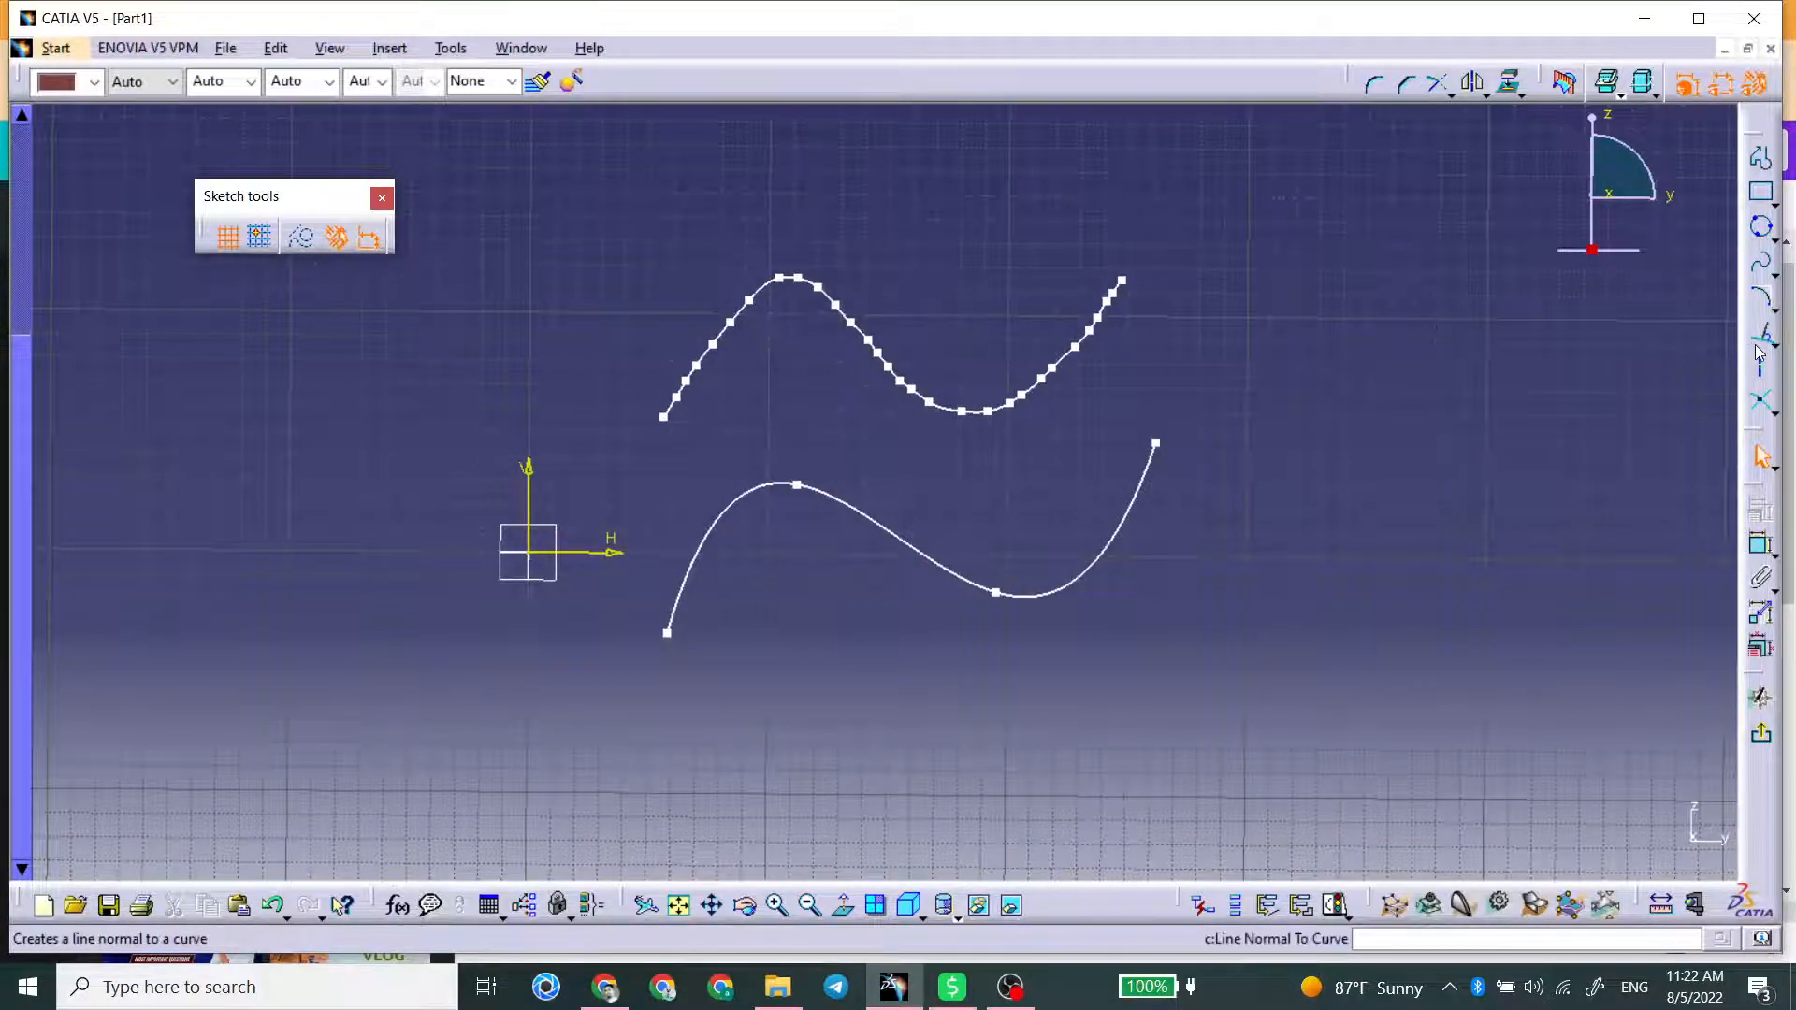
pyautogui.click(1780, 277)
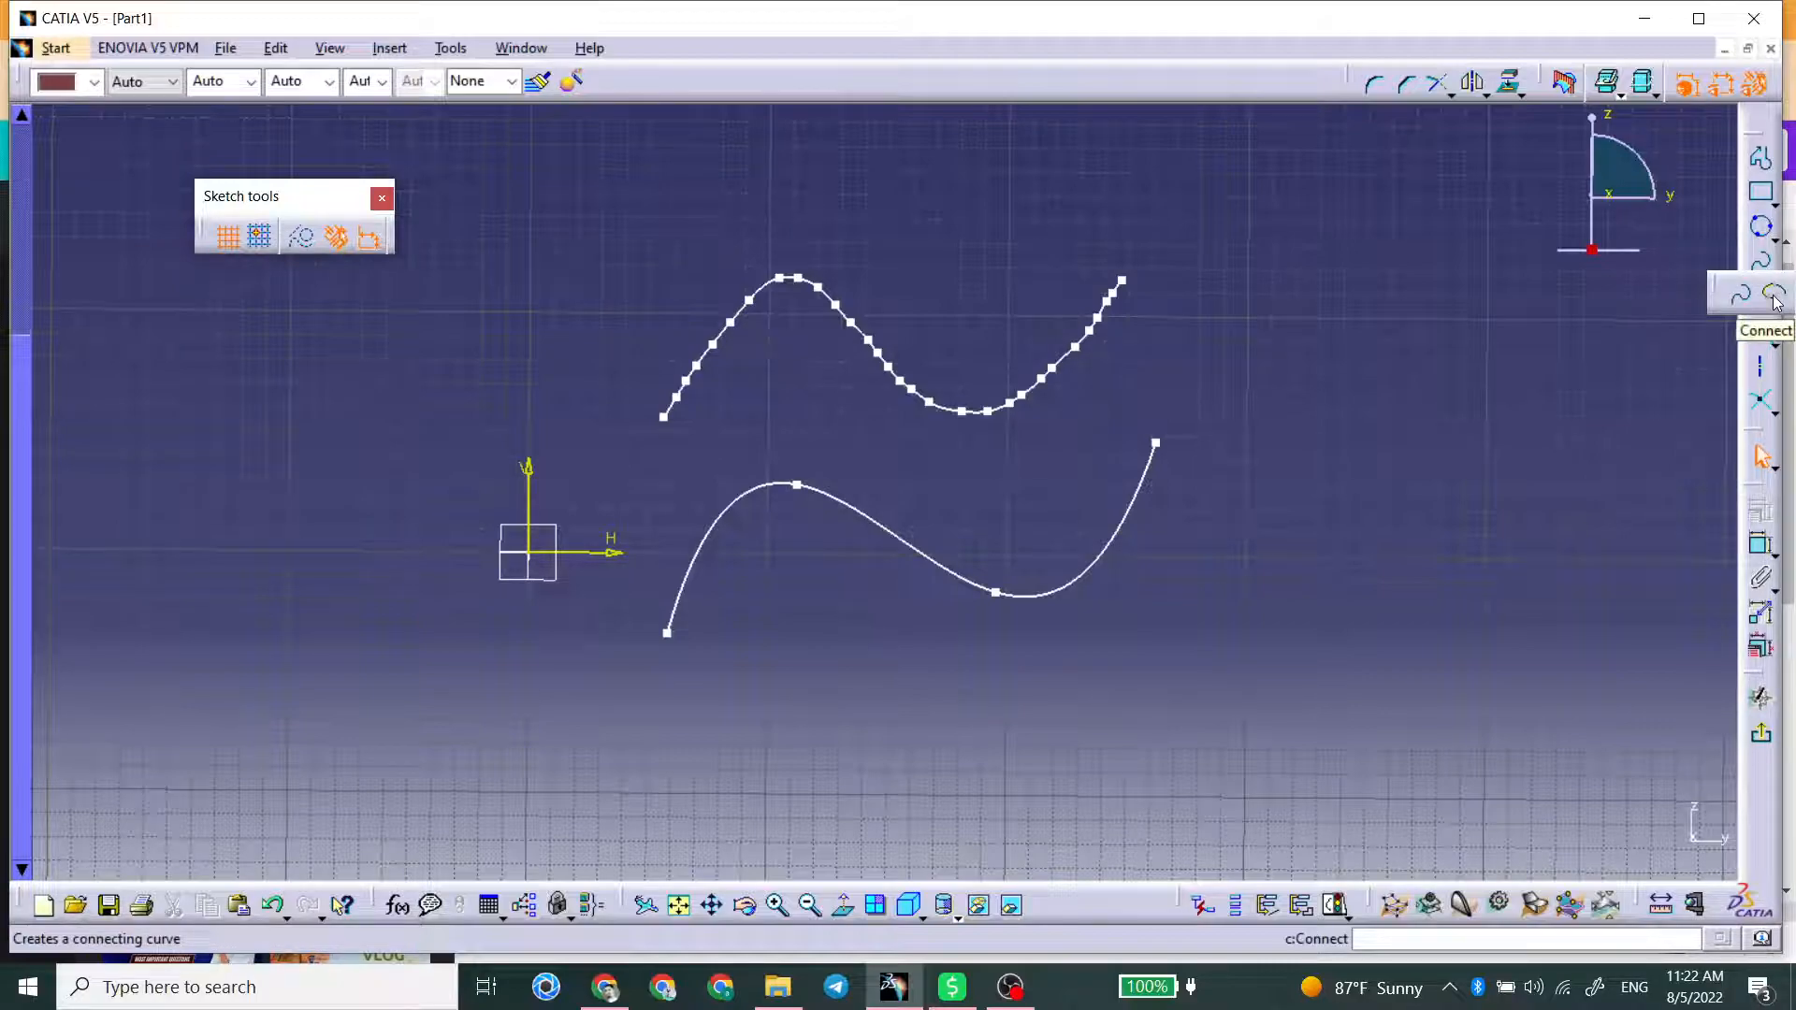
pyautogui.click(1741, 295)
pyautogui.moveTo(1369, 417); pyautogui.dragTo(996, 442, button='middle')
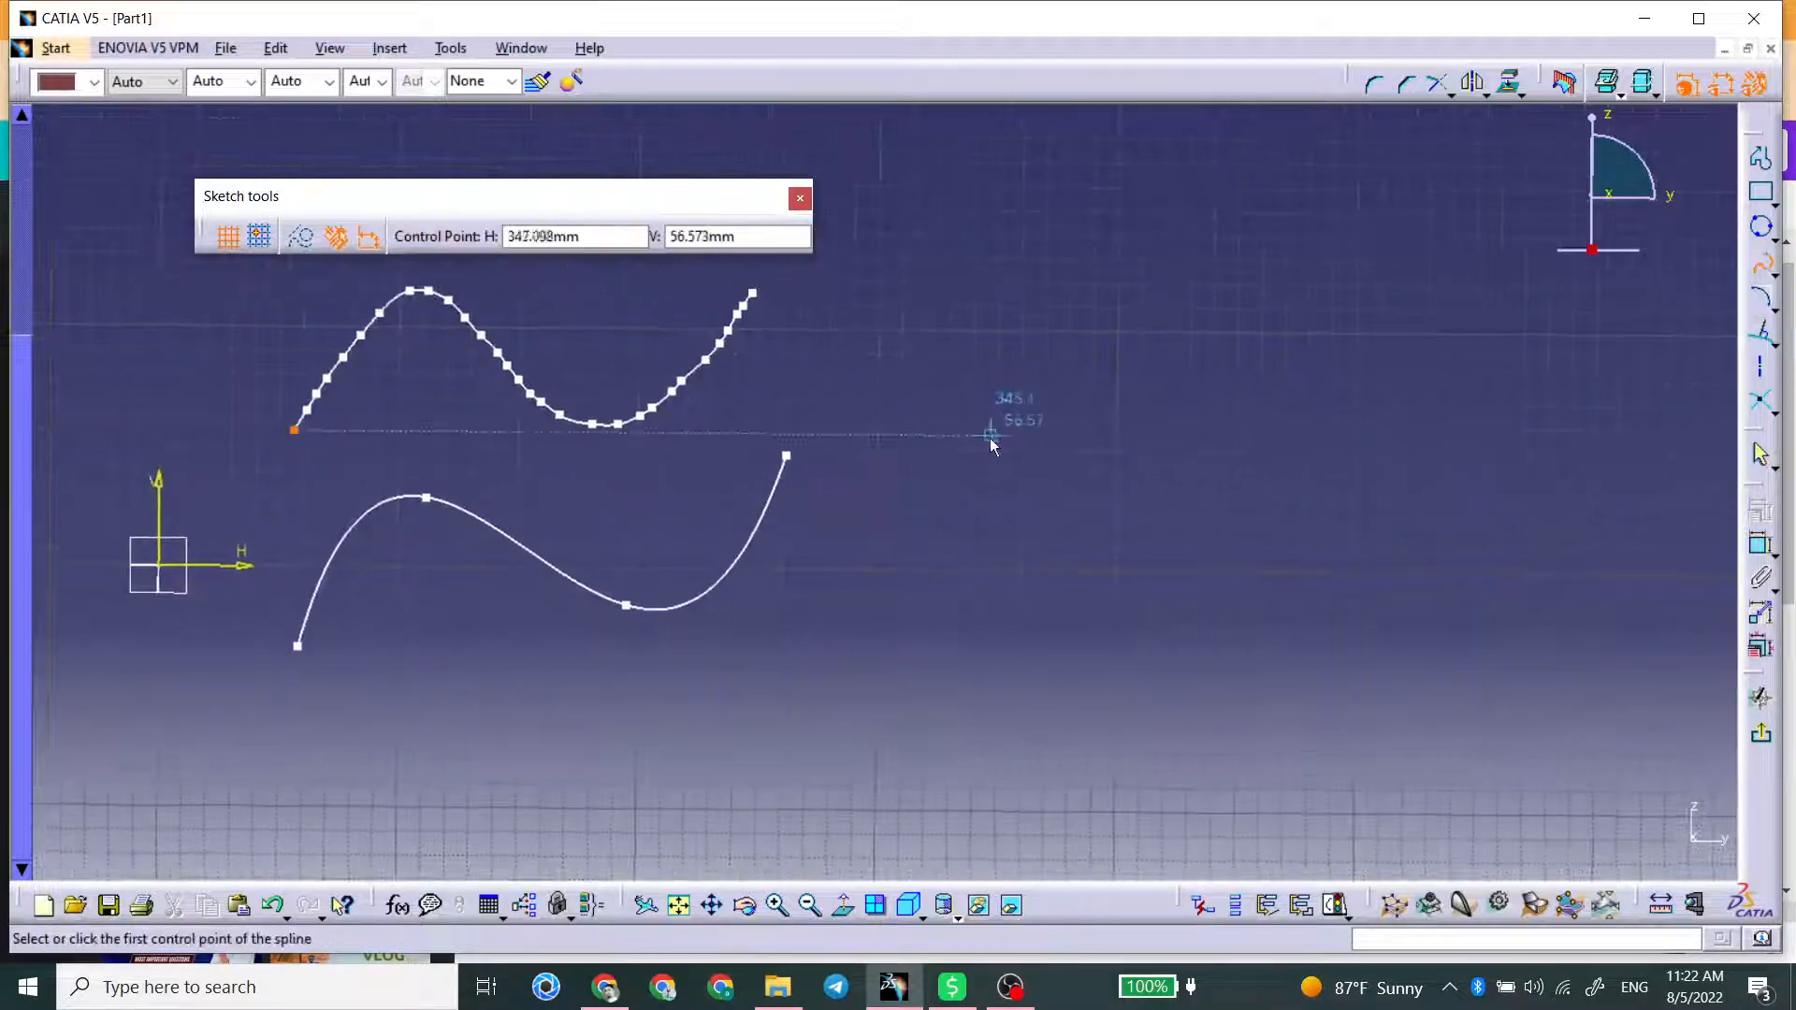
pyautogui.click(968, 405)
pyautogui.click(1061, 230)
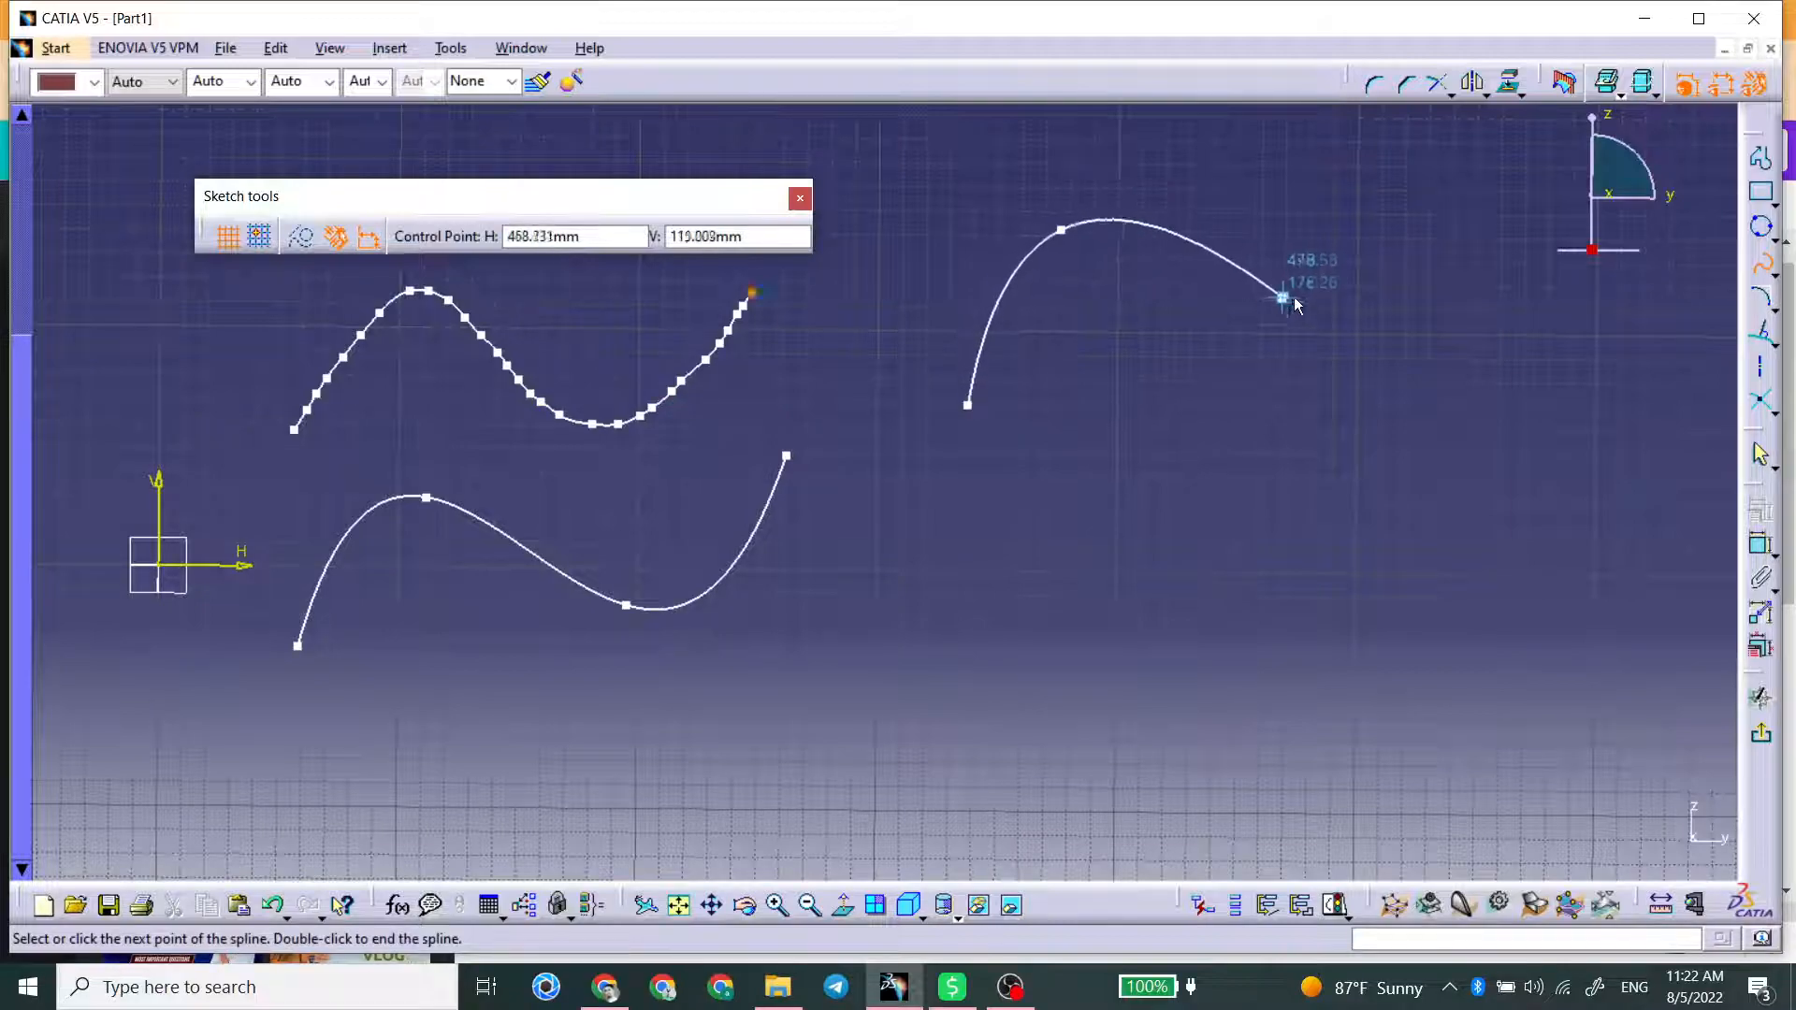
pyautogui.click(1337, 309)
pyautogui.doubleClick(1470, 217)
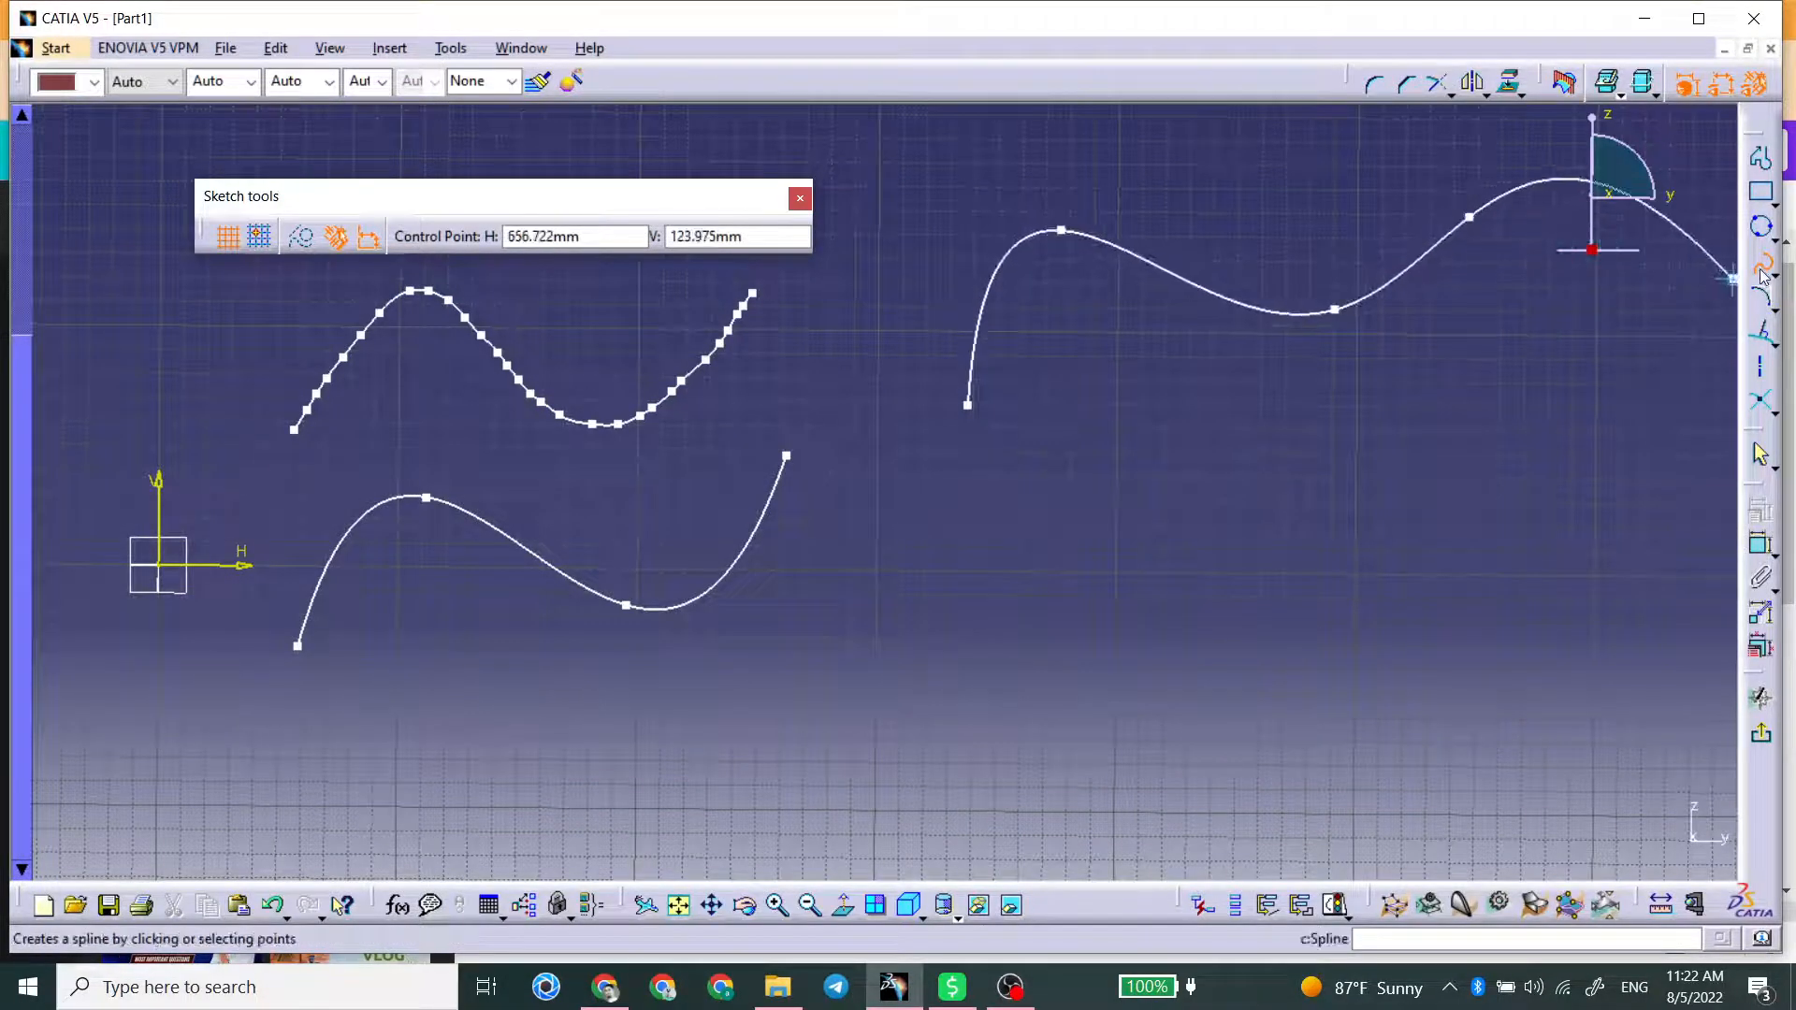
pyautogui.click(1411, 403)
pyautogui.moveTo(1147, 248); pyautogui.dragTo(1139, 257)
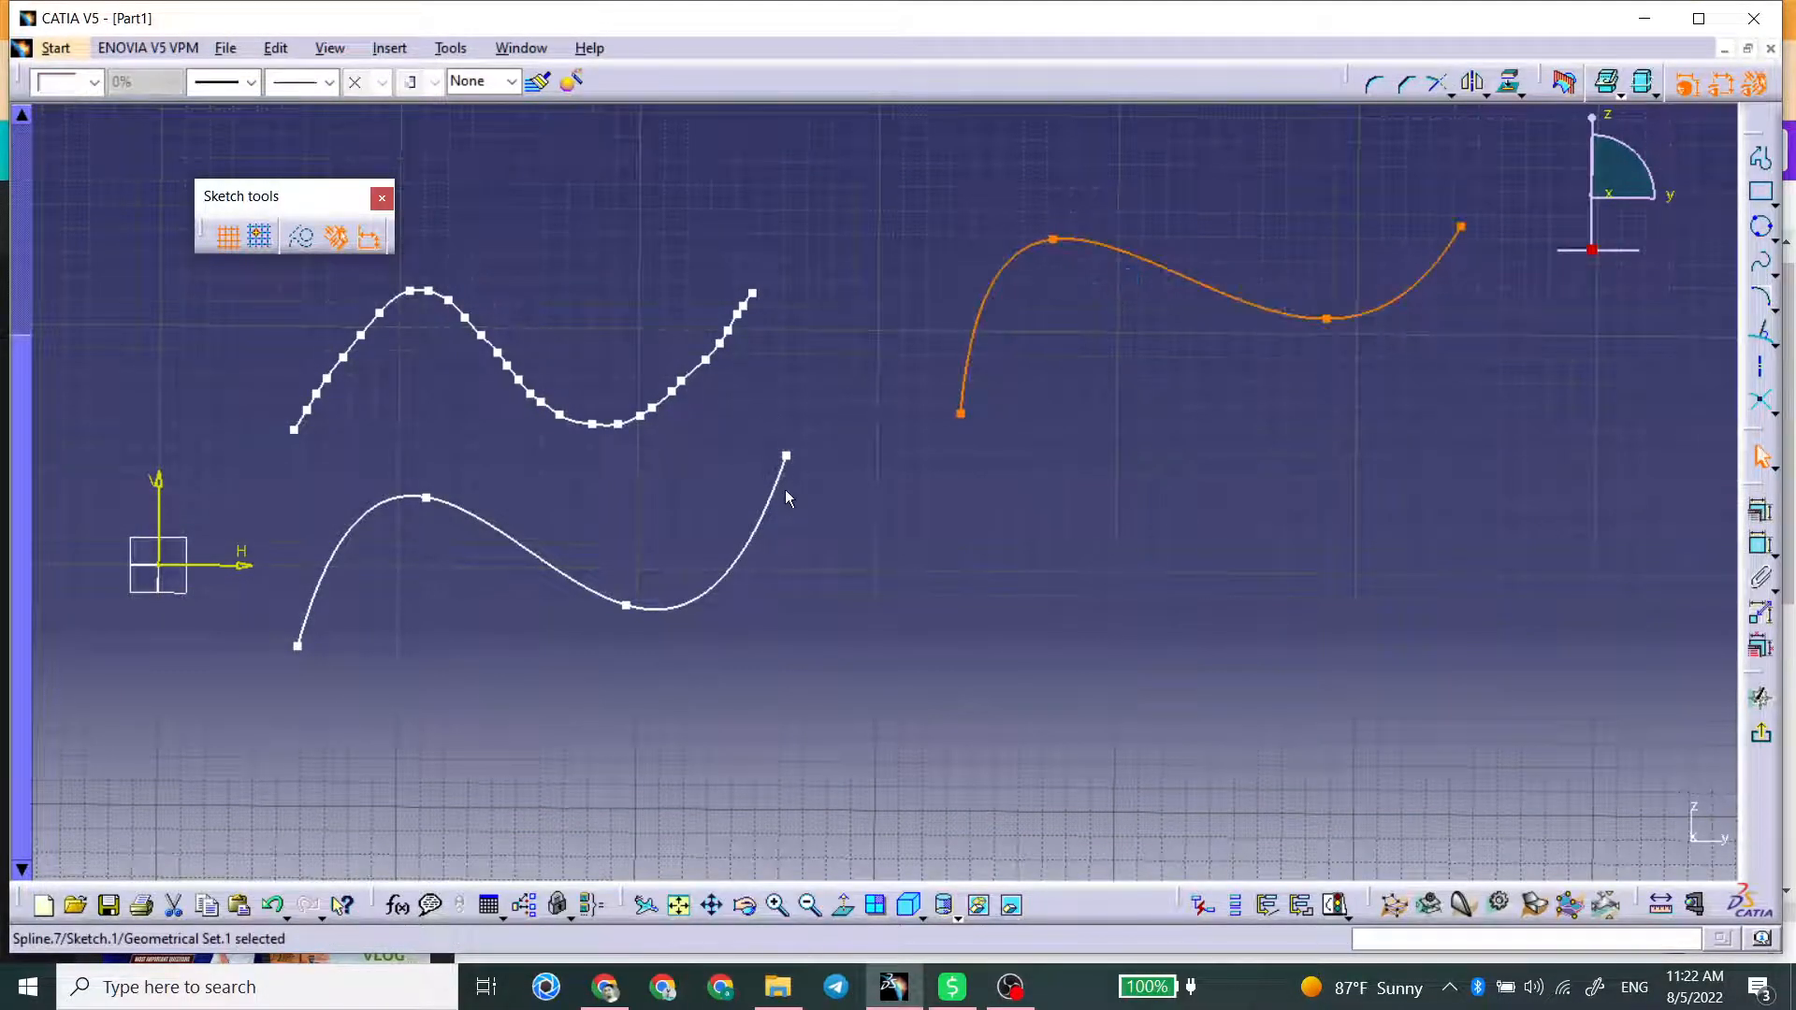
# Delete the wave spline with the closely spaced control points.
pyautogui.click(786, 492)
pyautogui.click(705, 367)
pyautogui.press('Delete')
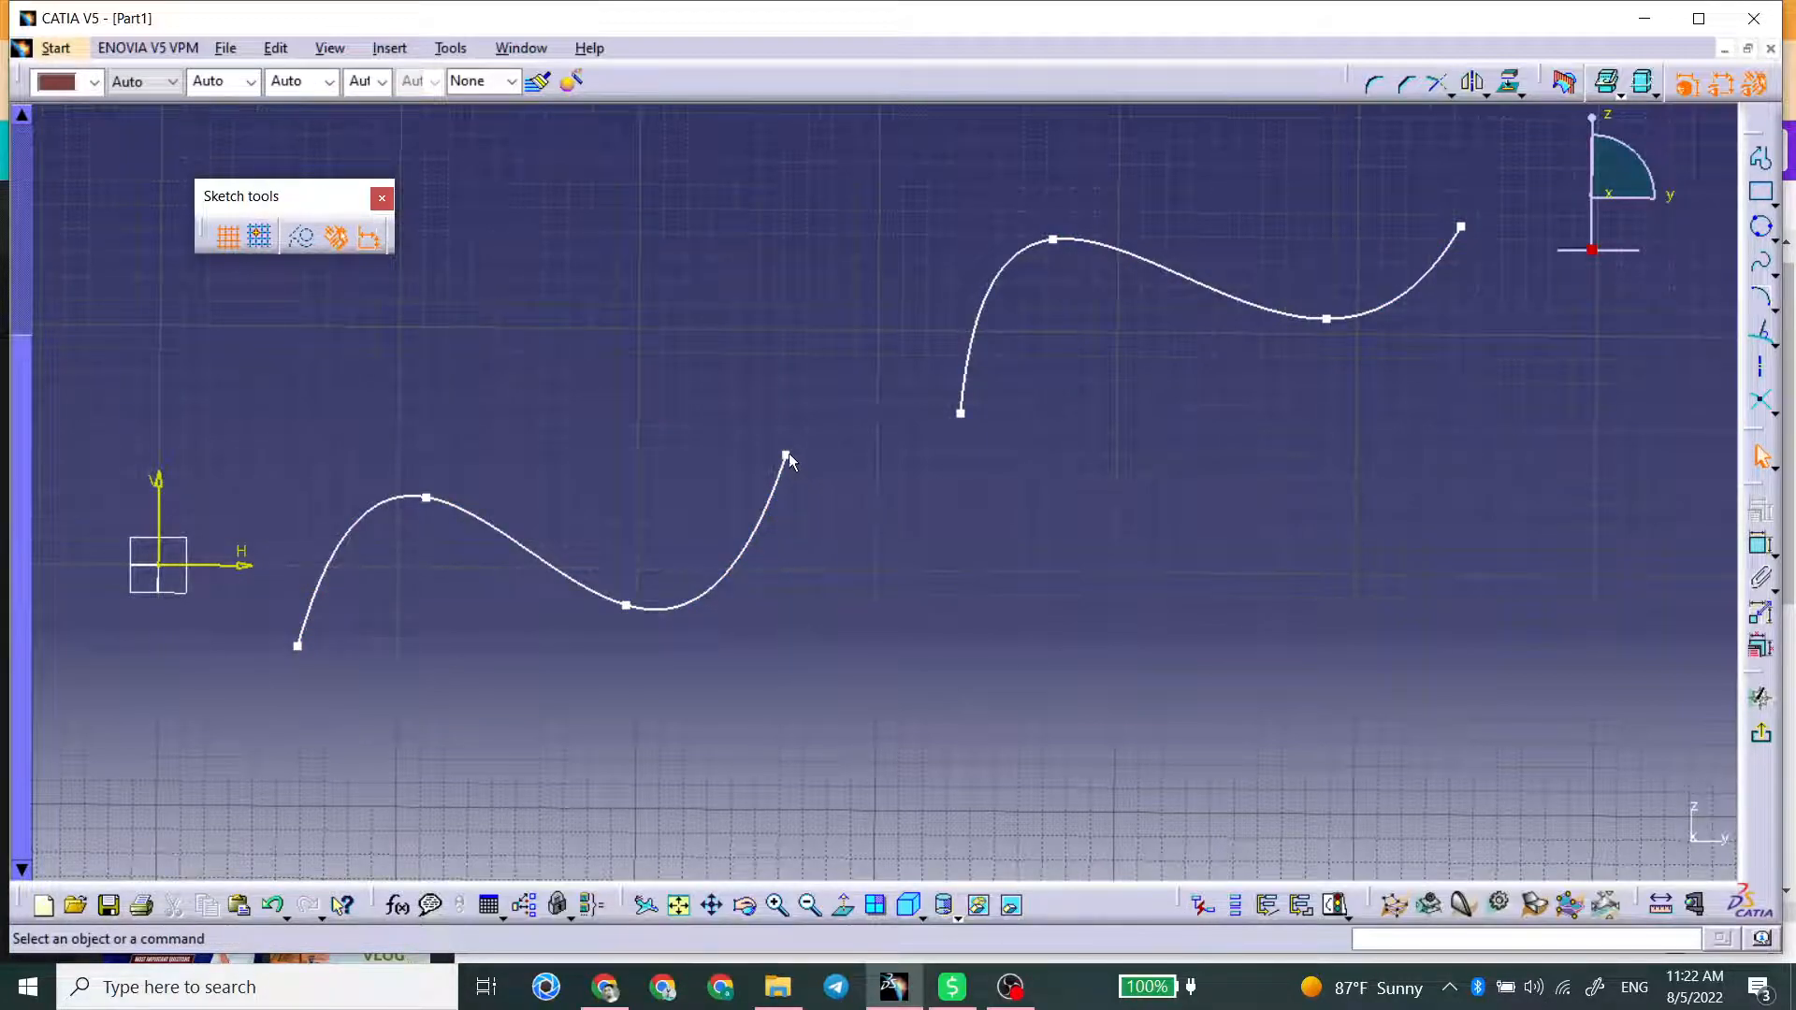
# Fix both wave splines in place with the Fix option so that their shapes and control points are locked.
pyautogui.click(775, 506)
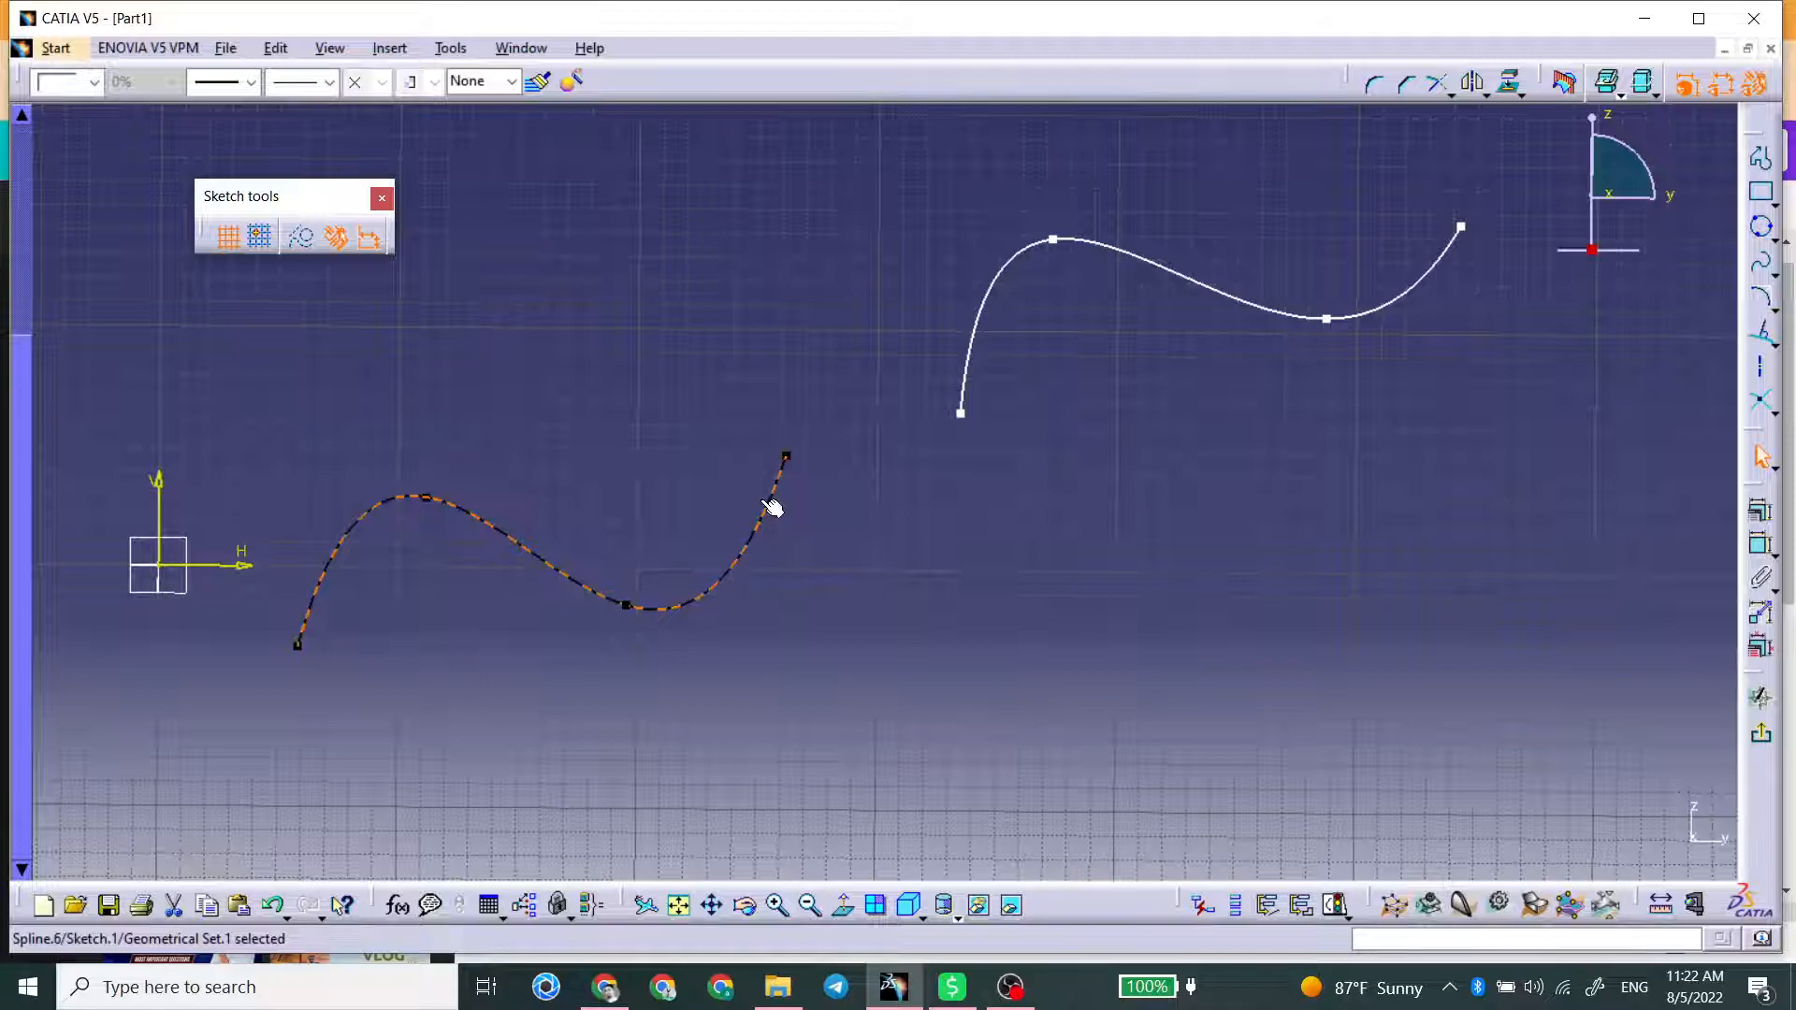
pyautogui.rightClick(774, 508)
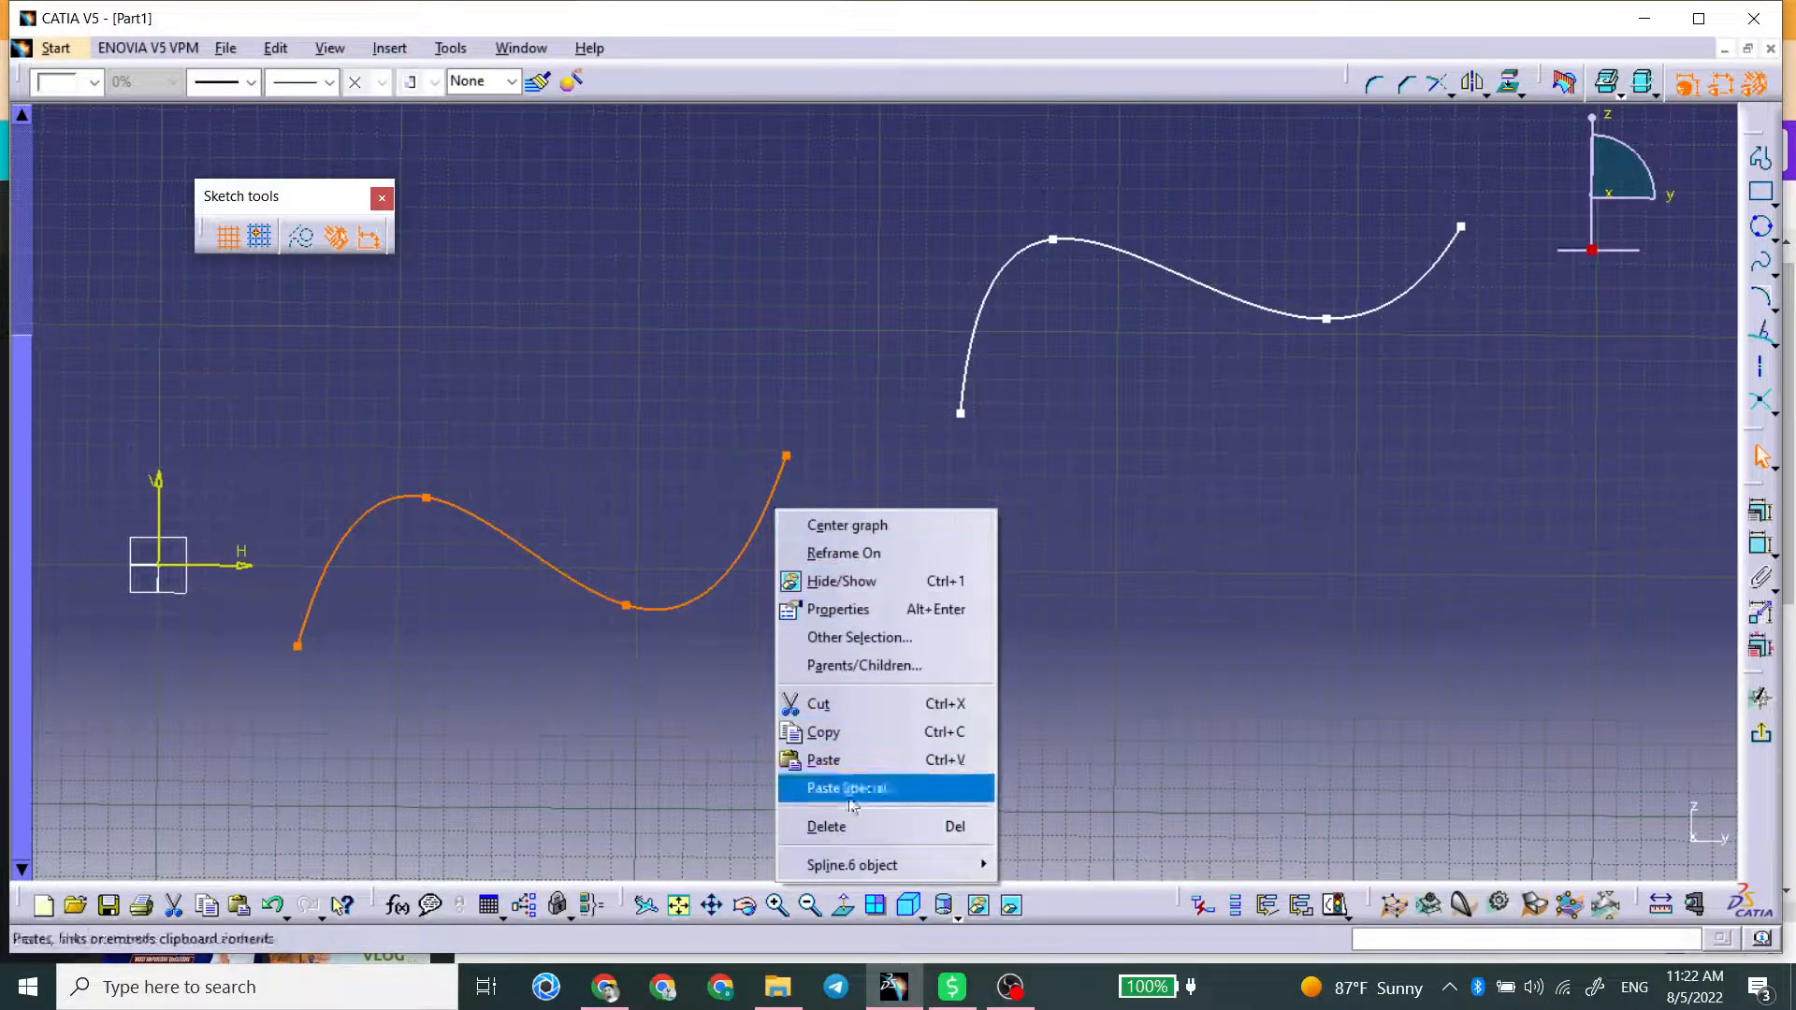
pyautogui.moveTo(861, 864)
pyautogui.click(1041, 800)
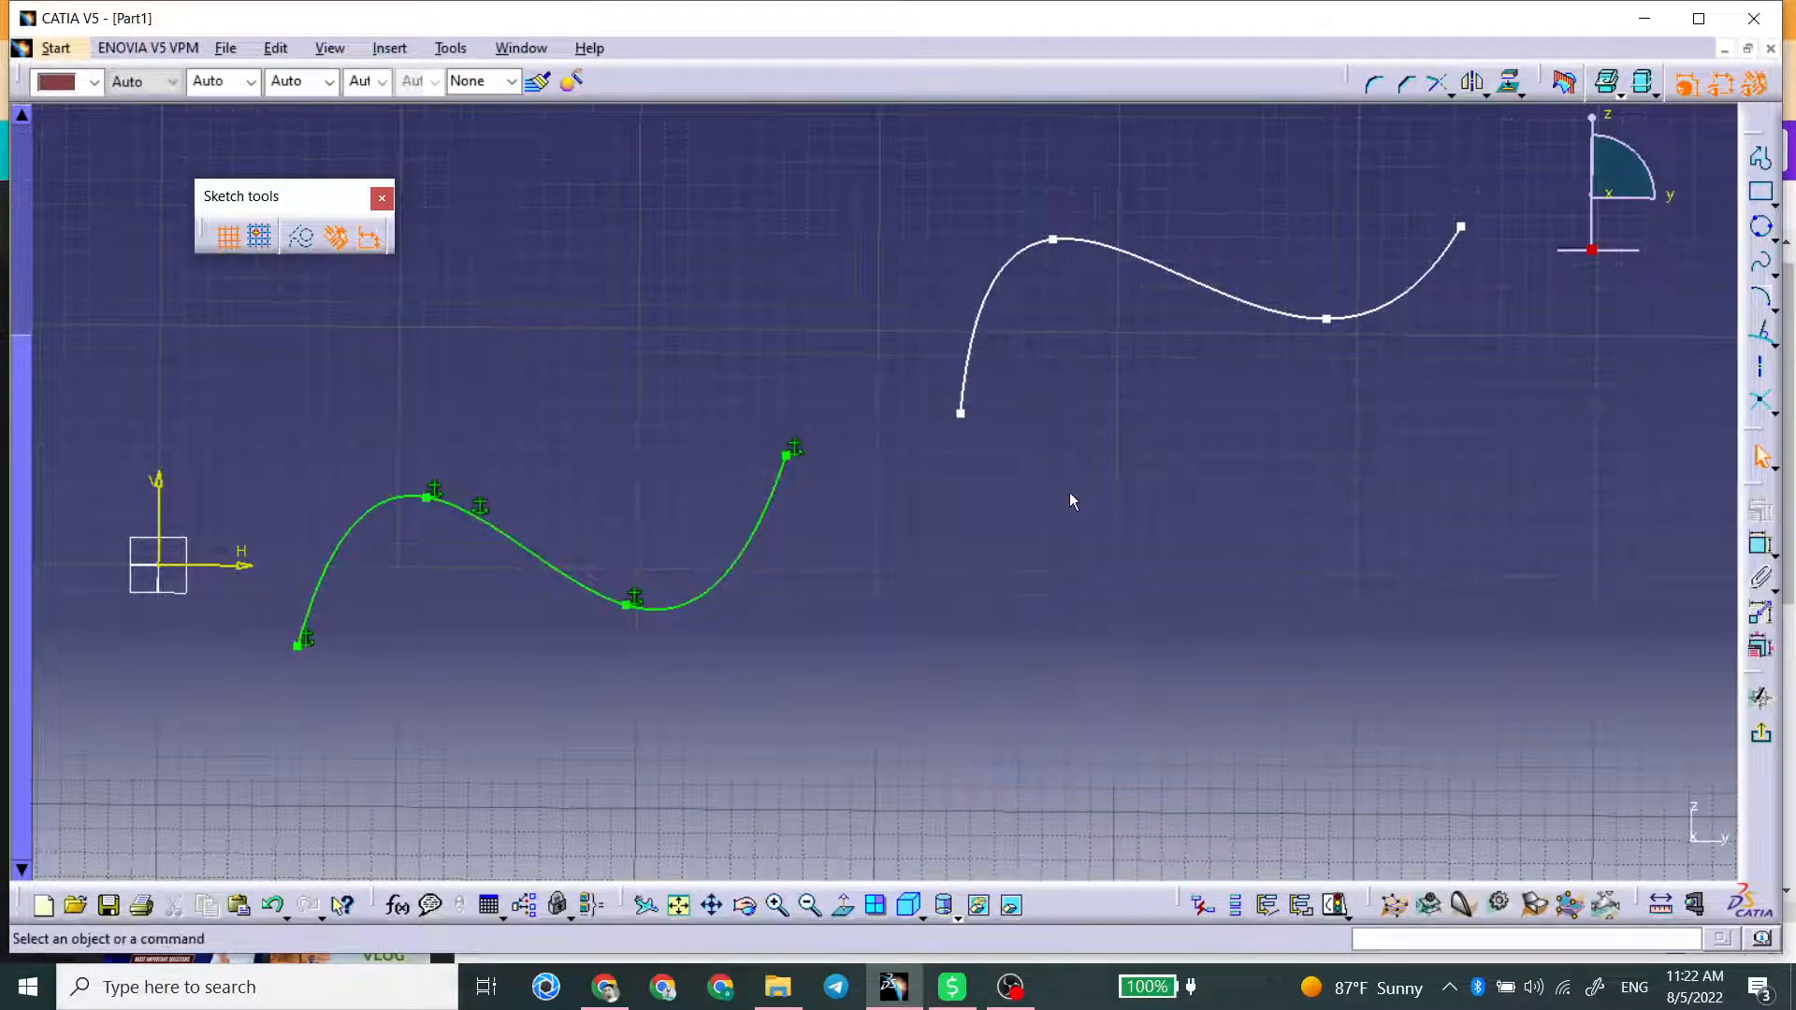
pyautogui.rightClick(983, 325)
pyautogui.moveTo(1122, 675)
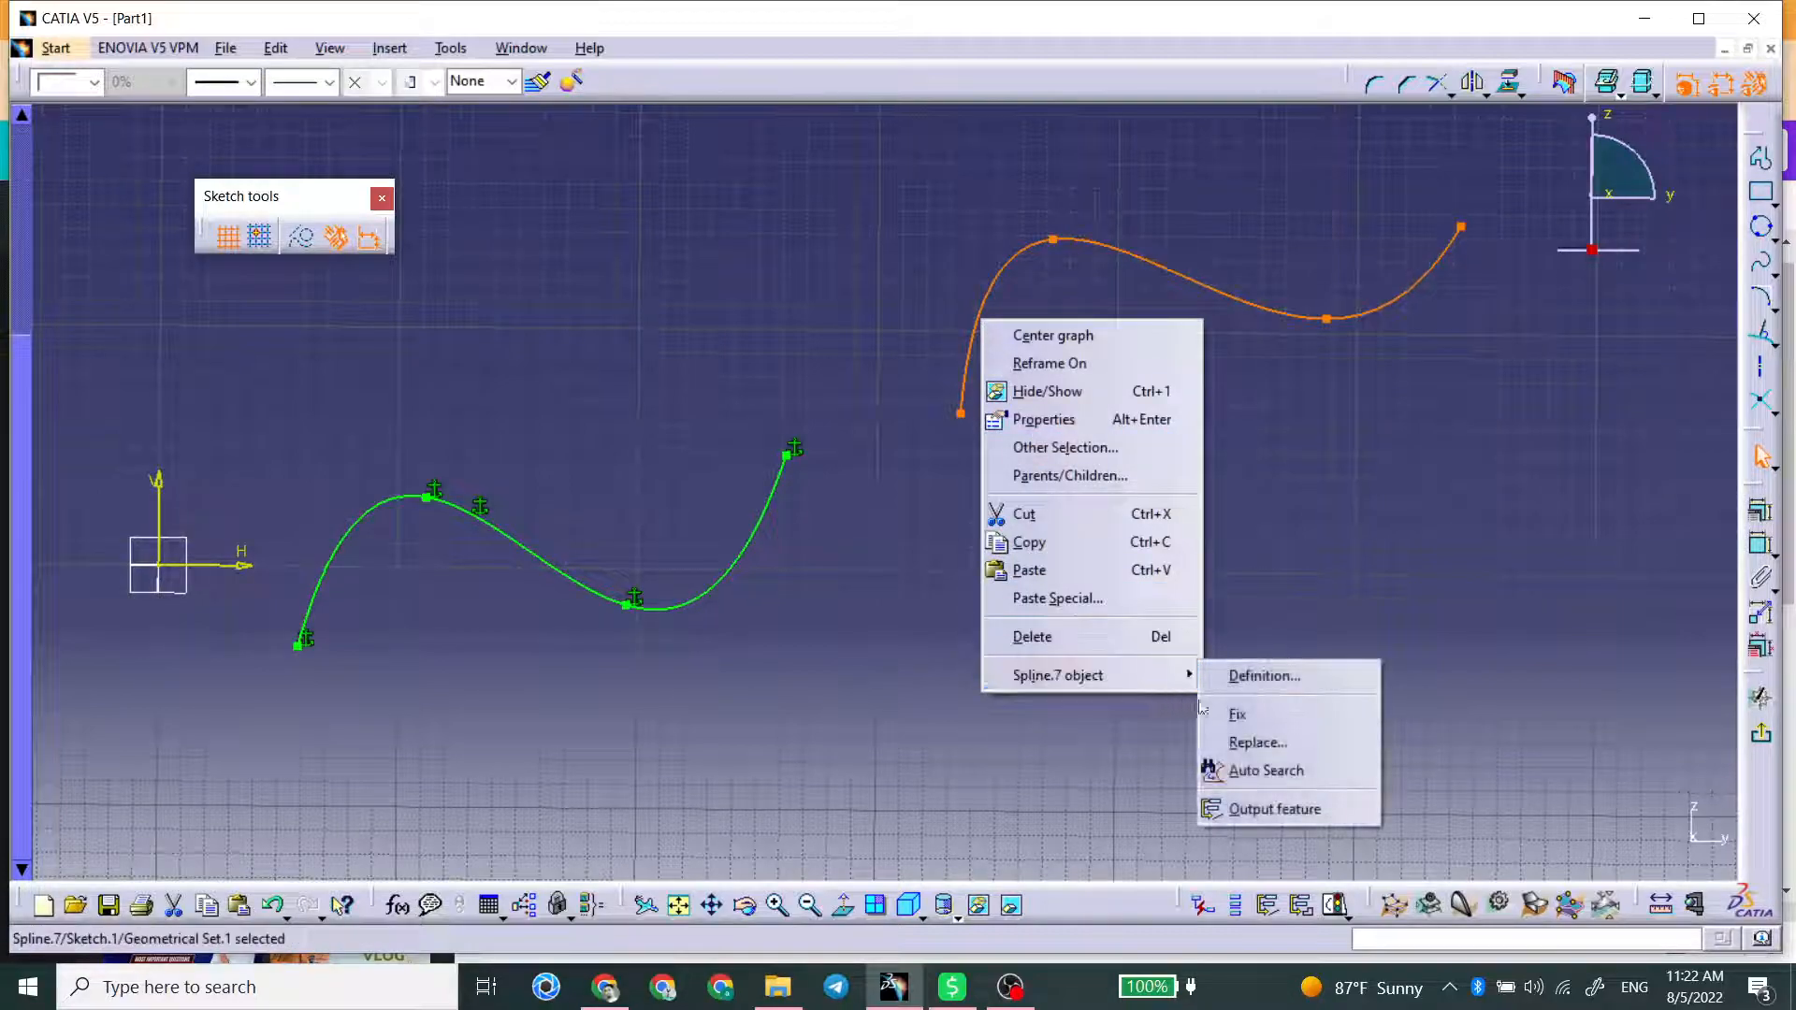
pyautogui.click(1274, 713)
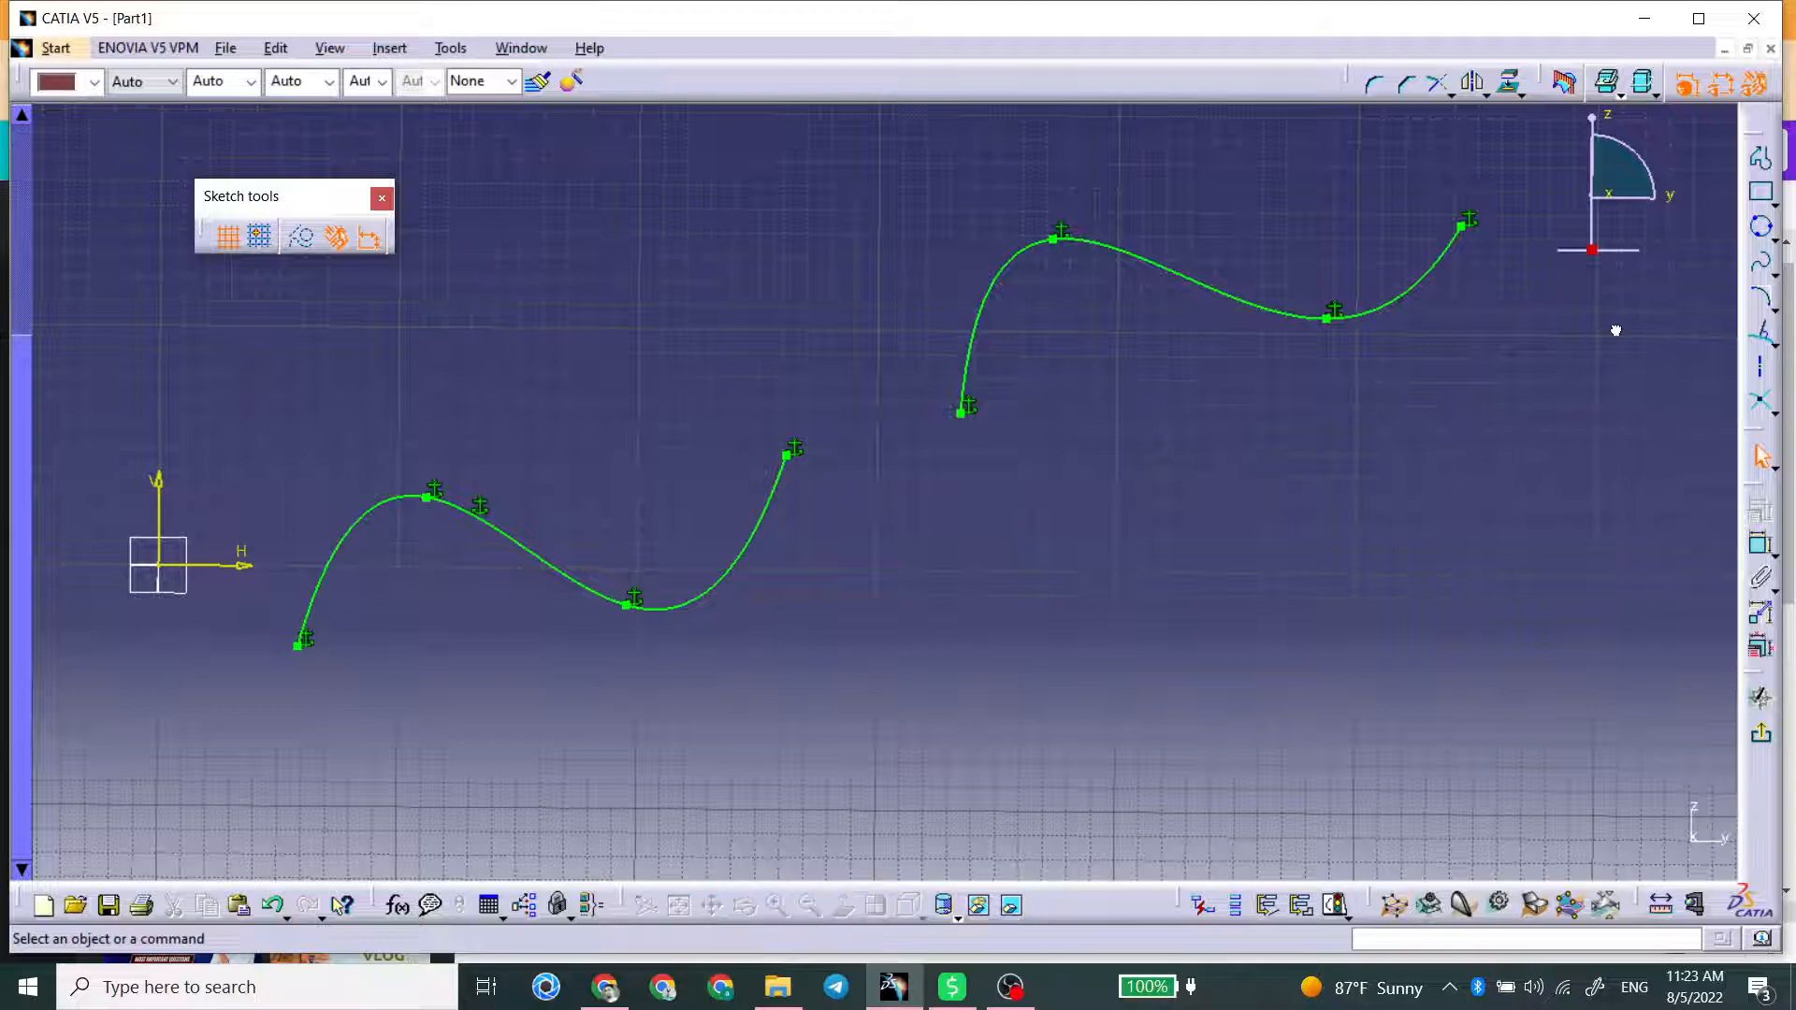
# Try bridging the gap between the facing endpoints of the two fixed splines with a four-point spline, and delete that trial spline.
pyautogui.click(1762, 263)
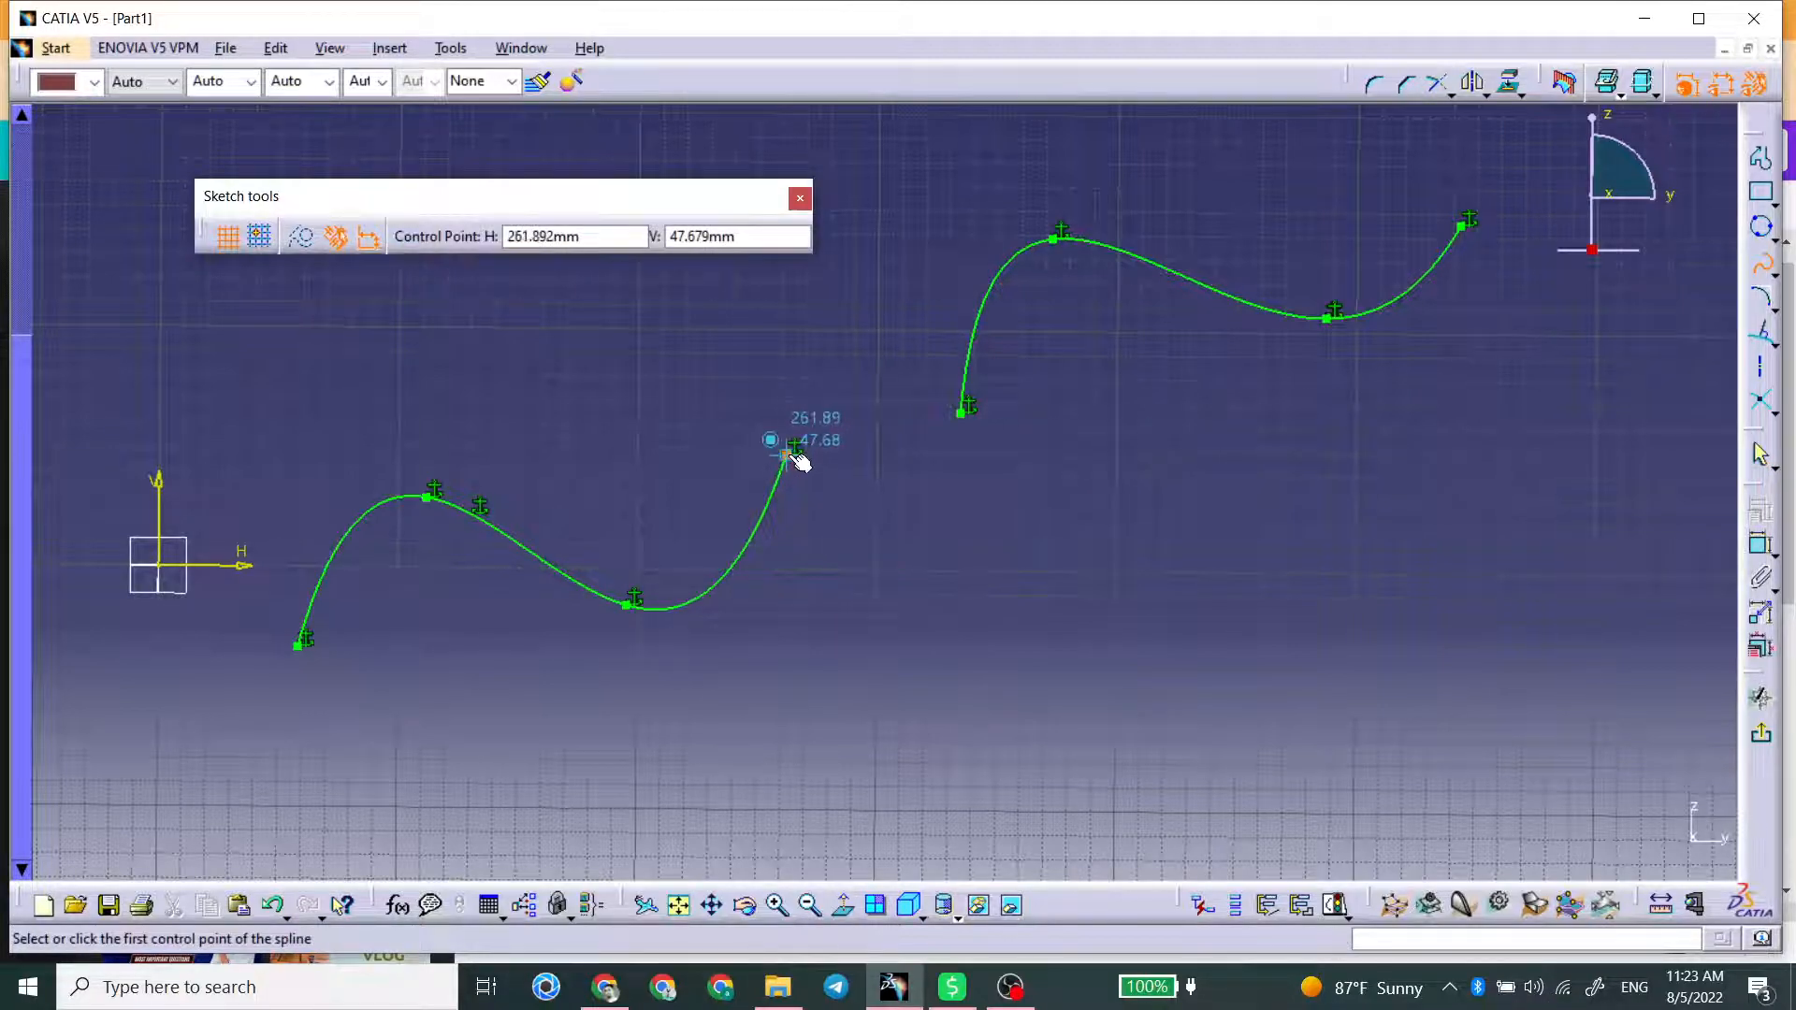
pyautogui.click(785, 458)
pyautogui.click(871, 471)
pyautogui.click(965, 413)
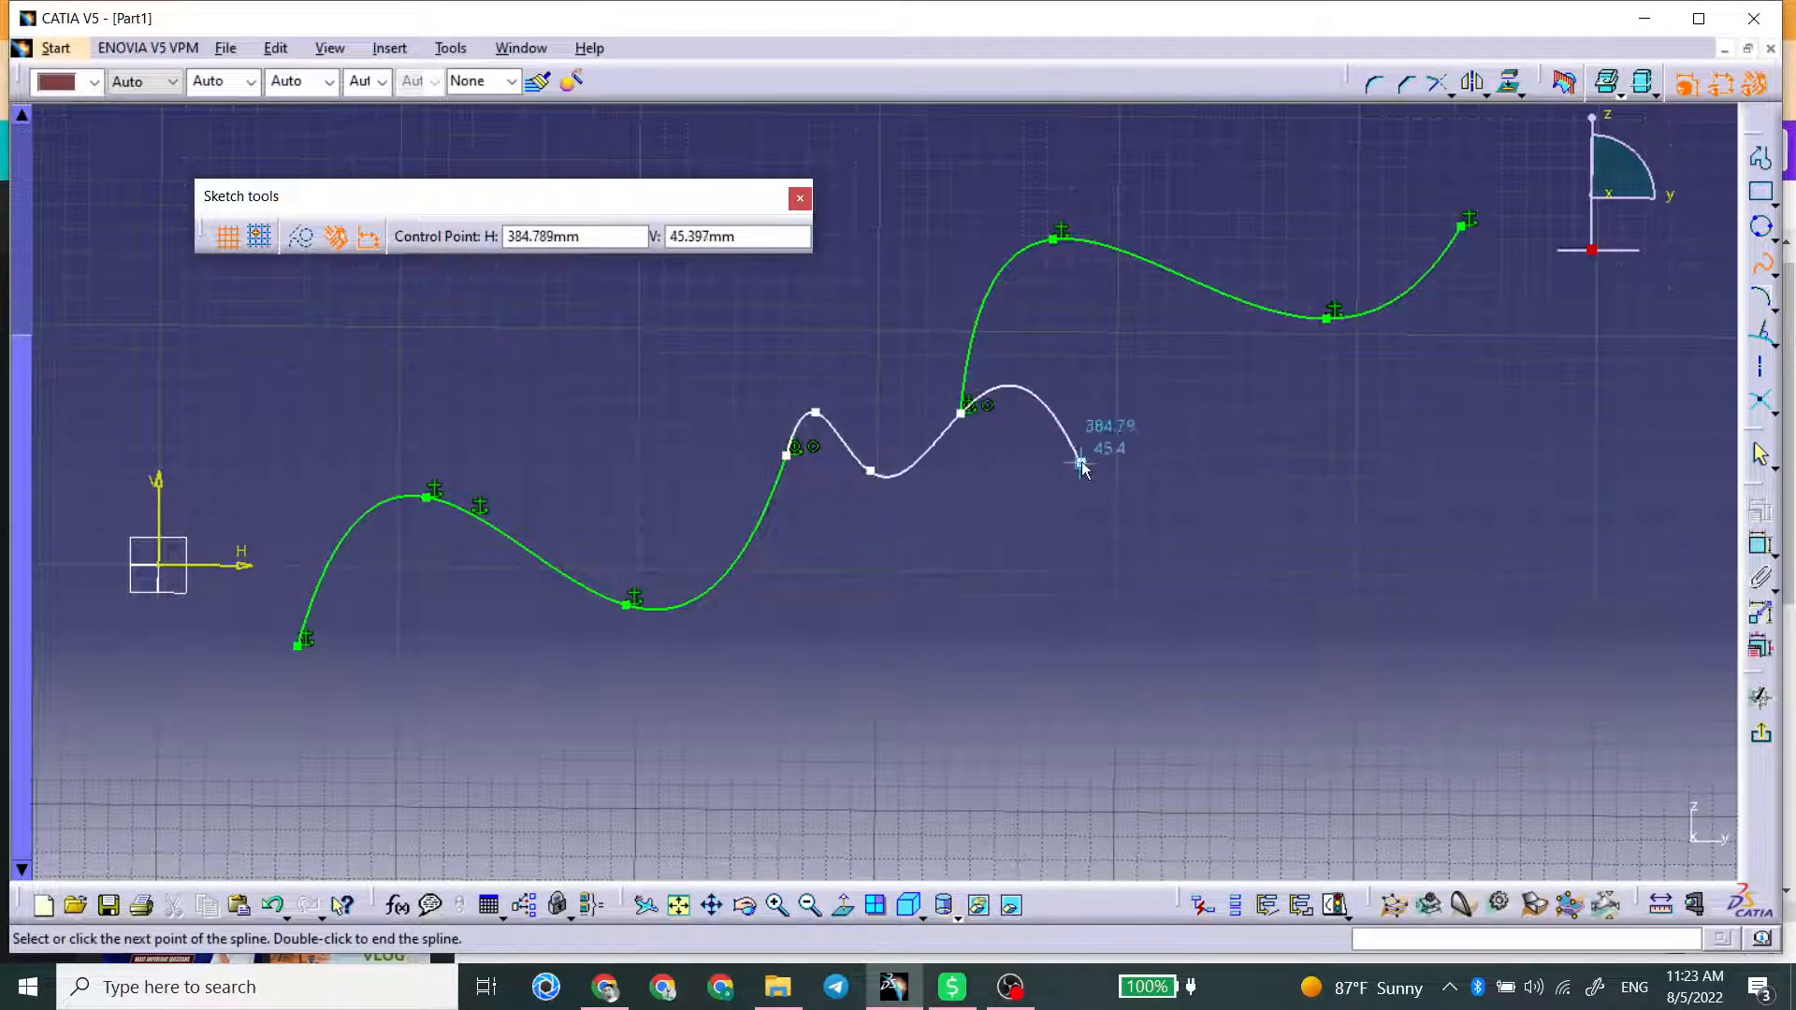
pyautogui.click(1760, 454)
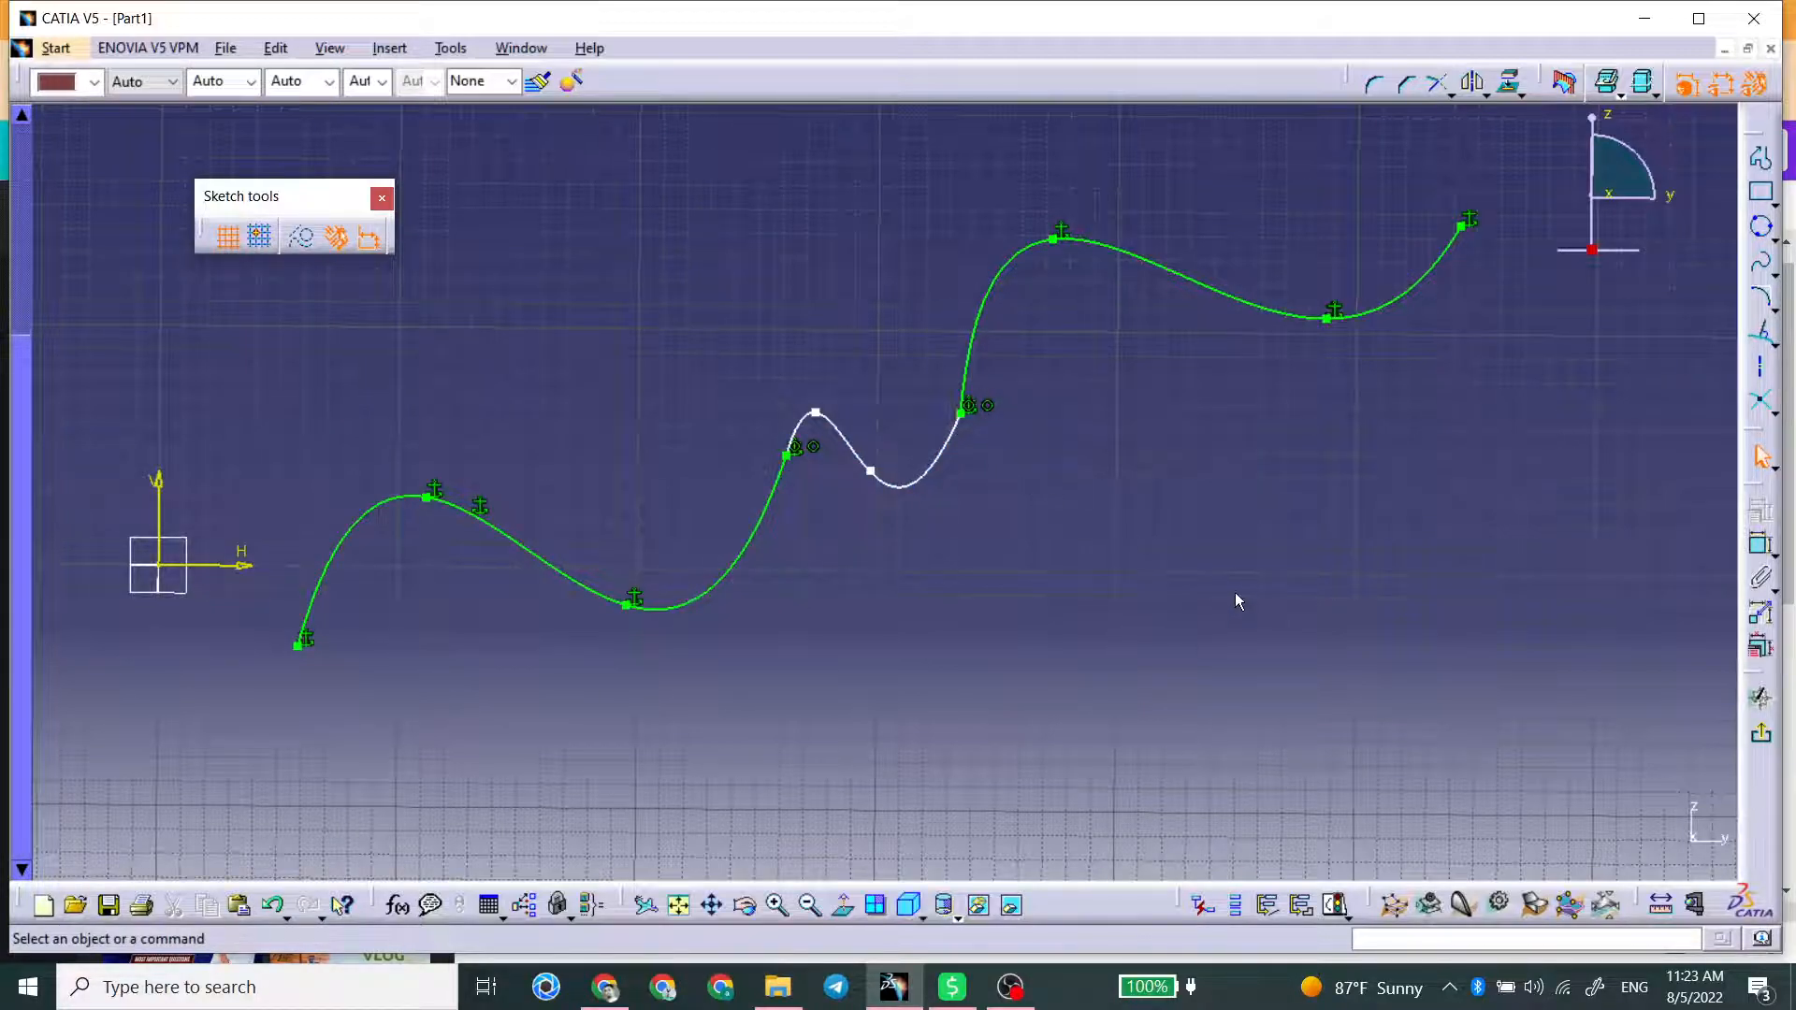
pyautogui.click(922, 477)
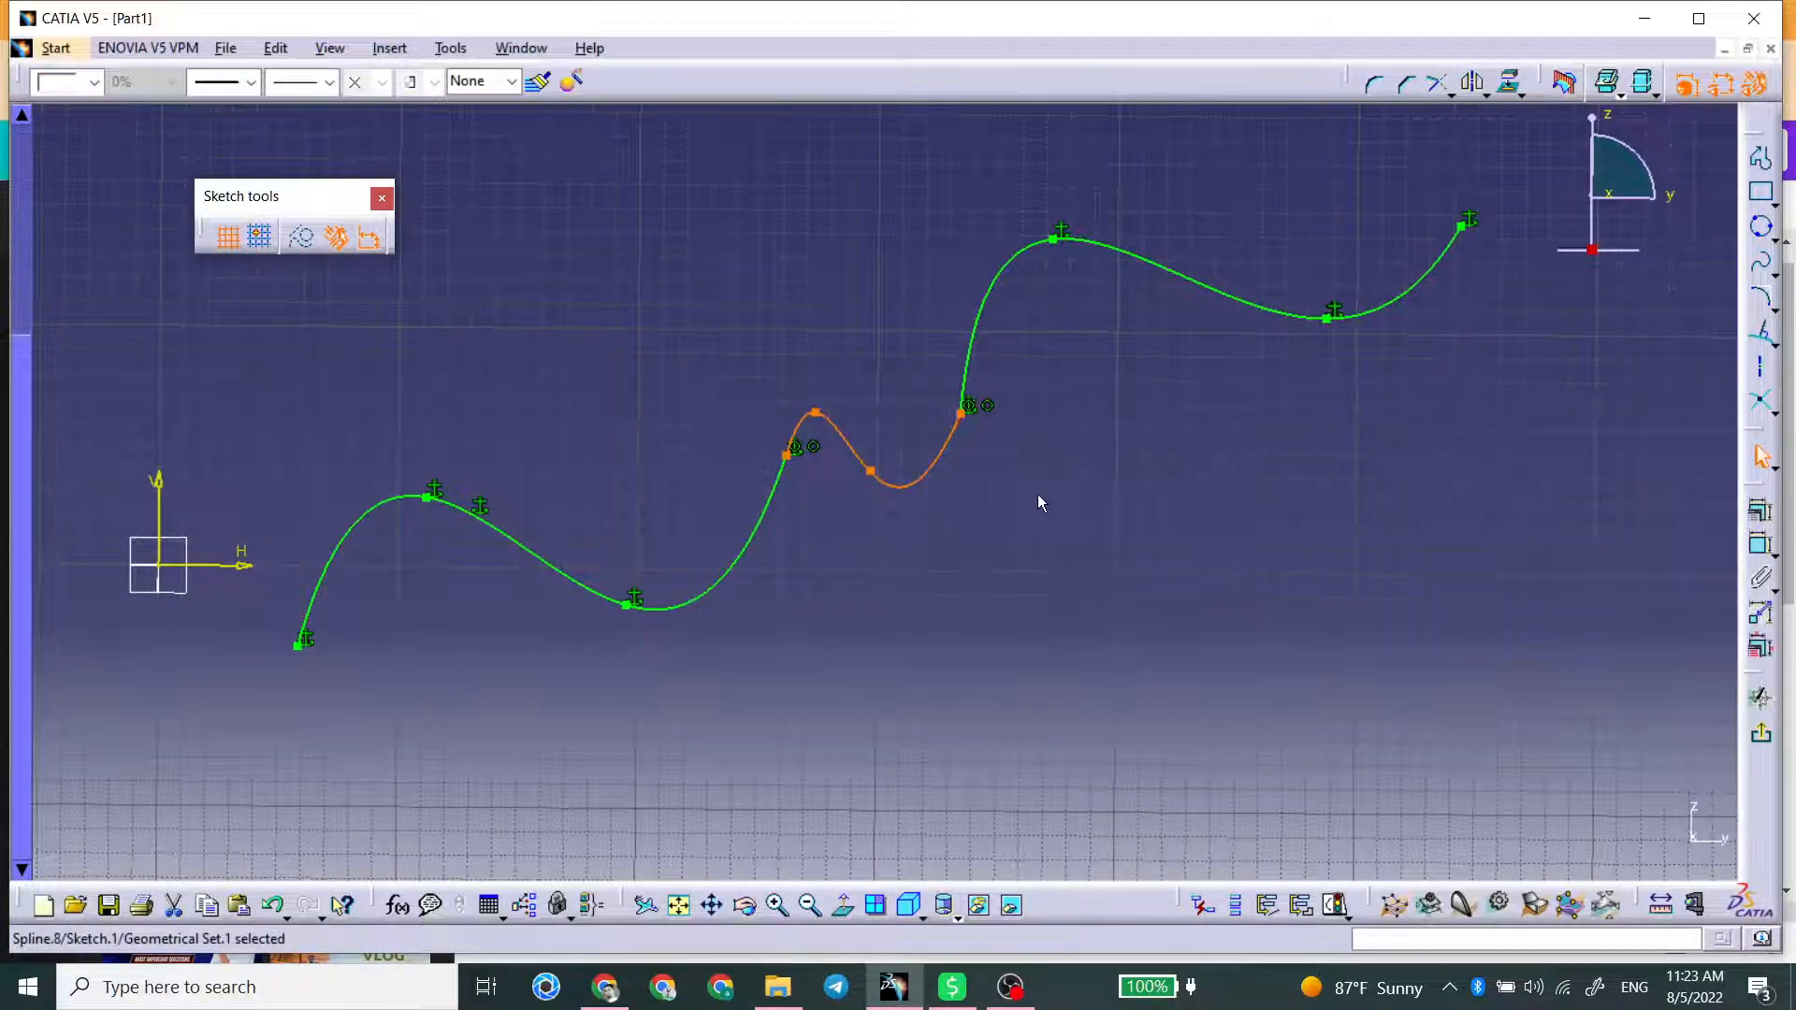
pyautogui.press('Delete')
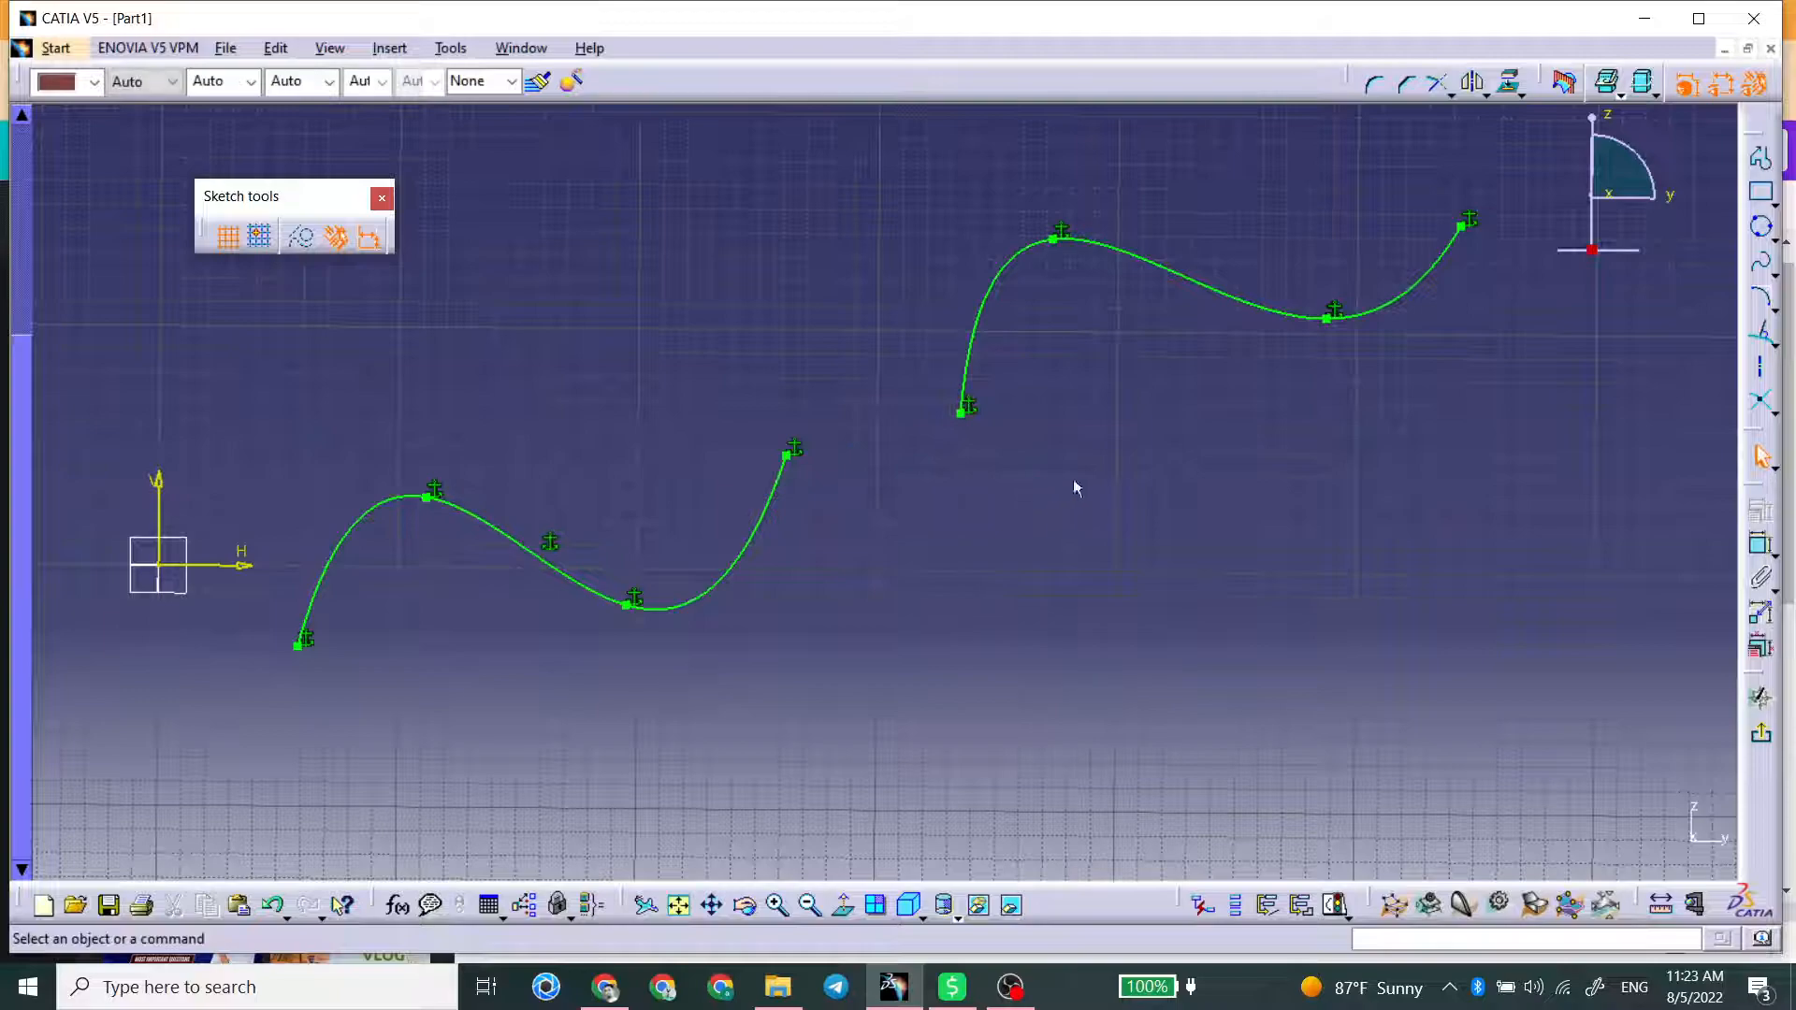
# Join the facing ends of the two fixed splines with a Connect curve and exit the sketch.
pyautogui.click(1775, 286)
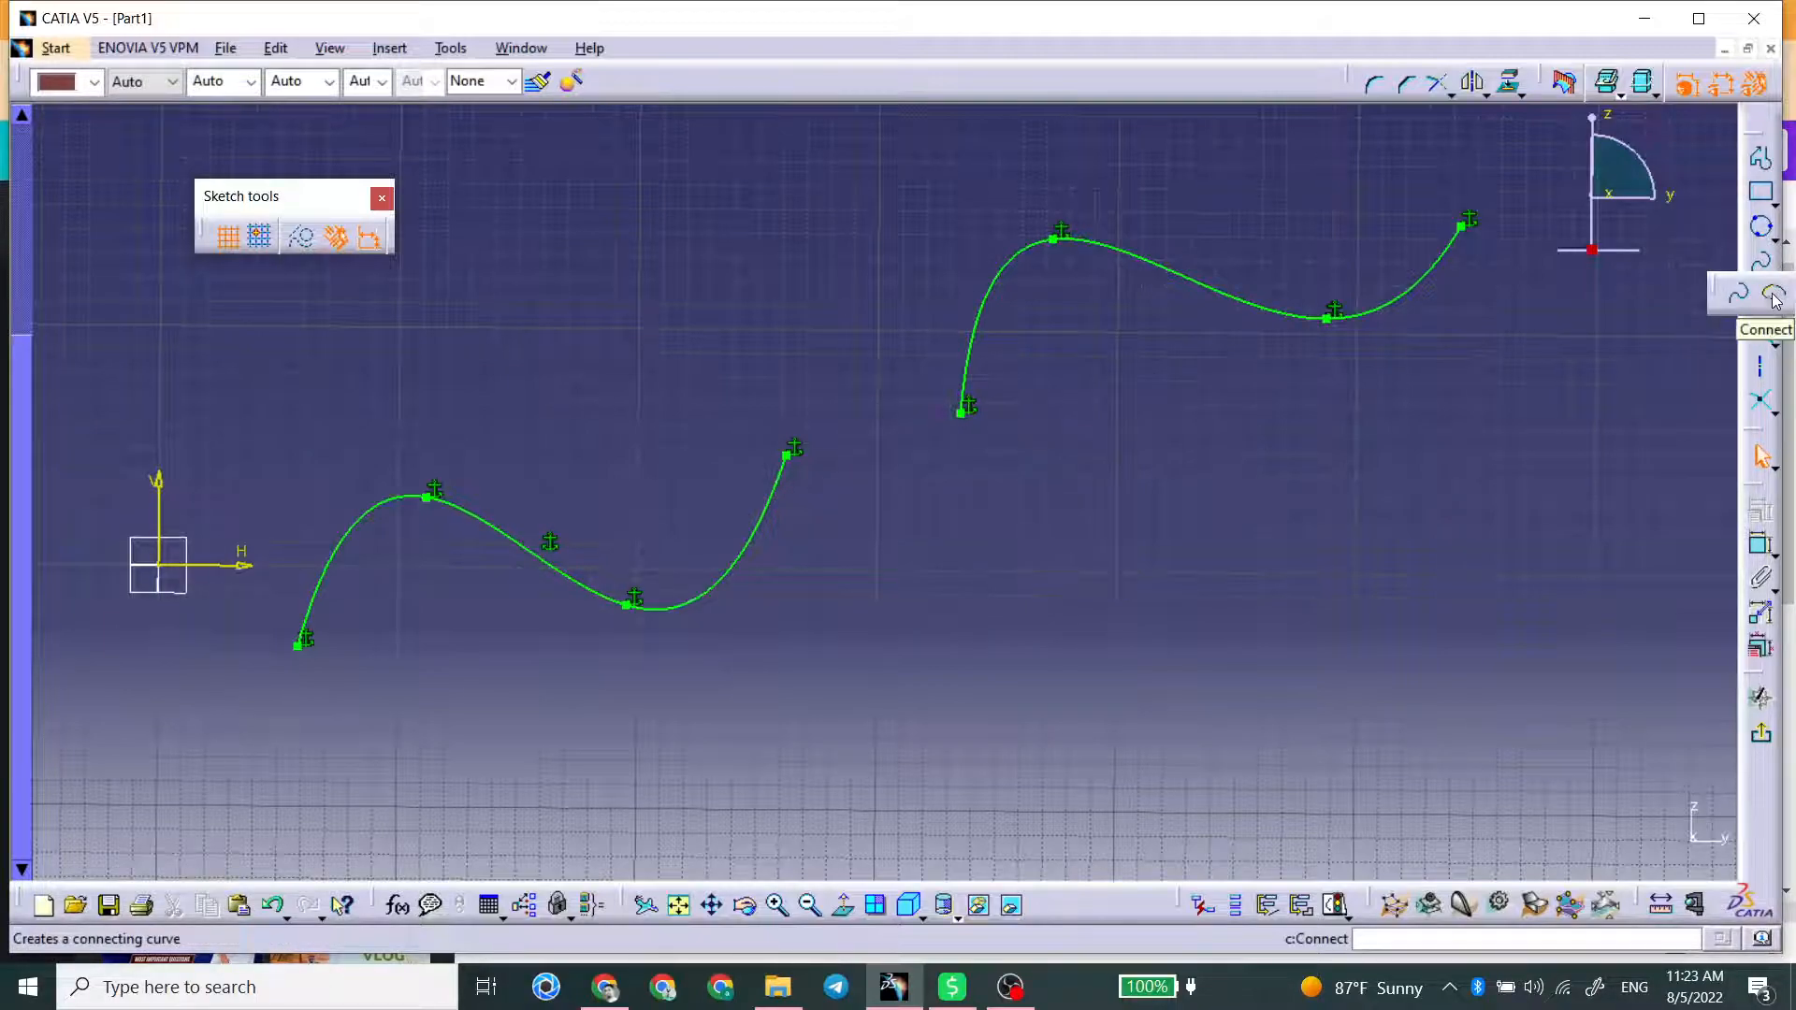
pyautogui.click(1775, 296)
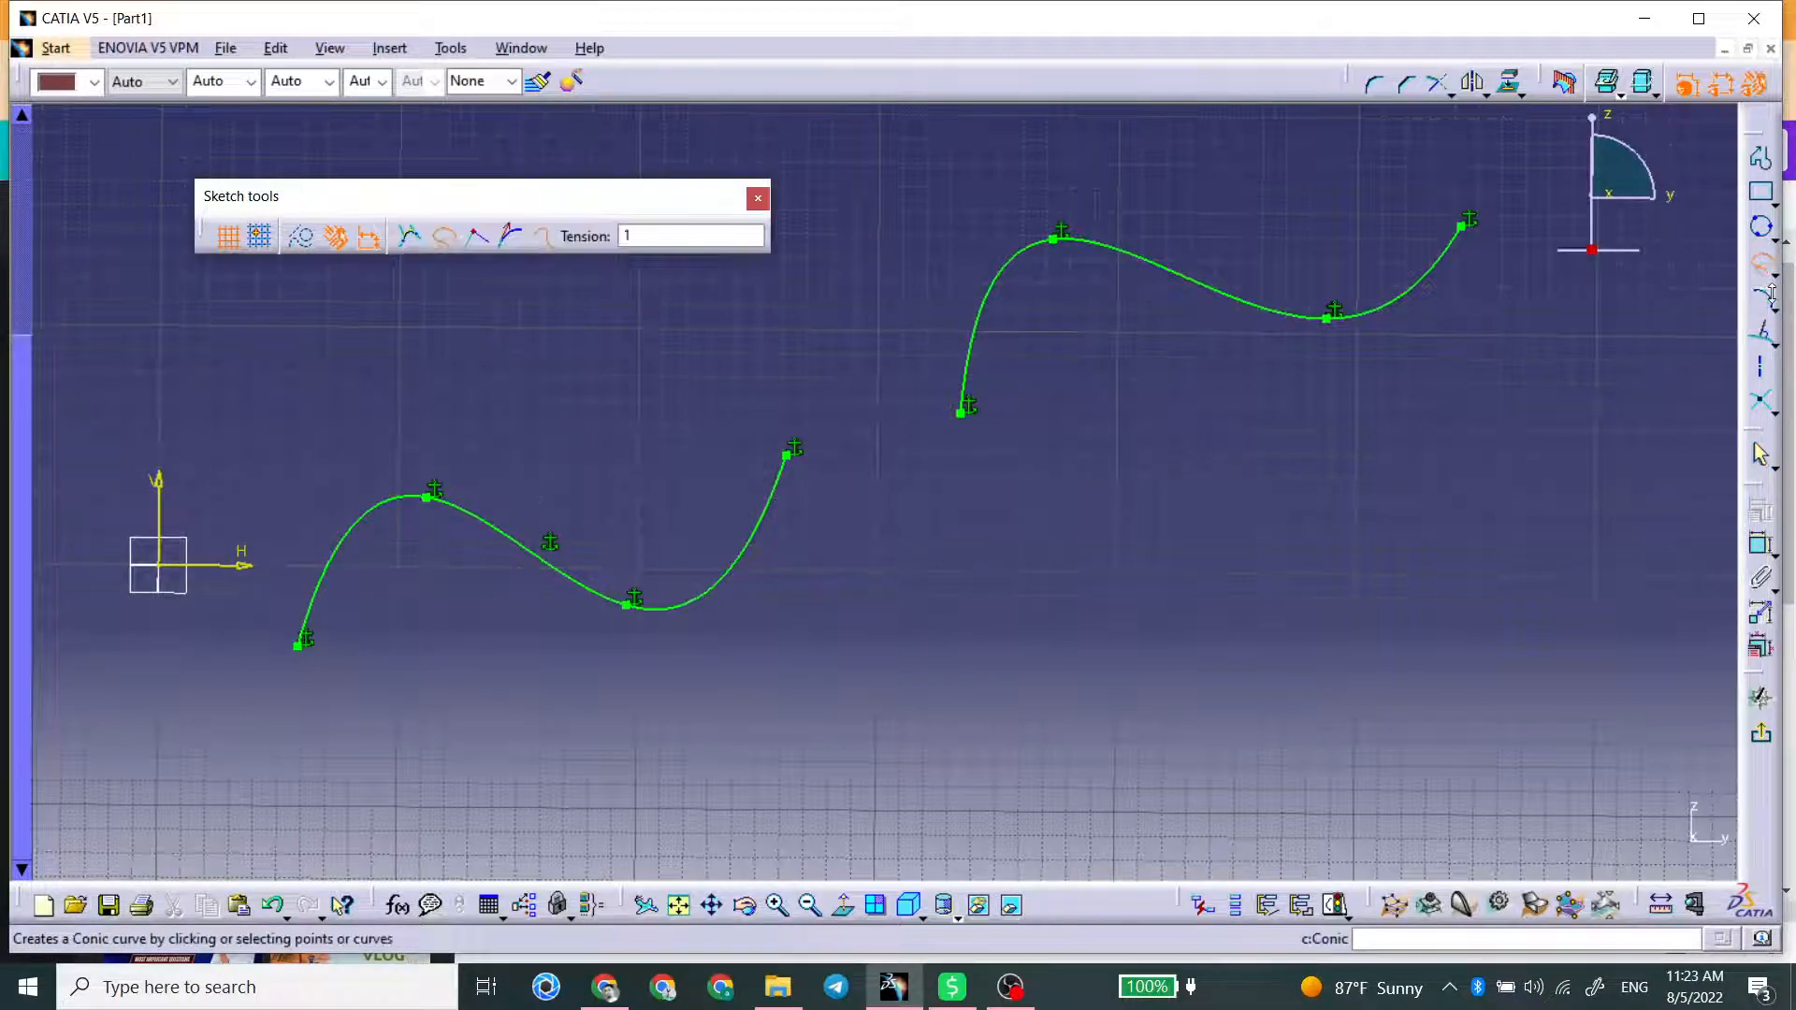
pyautogui.click(969, 393)
pyautogui.click(775, 484)
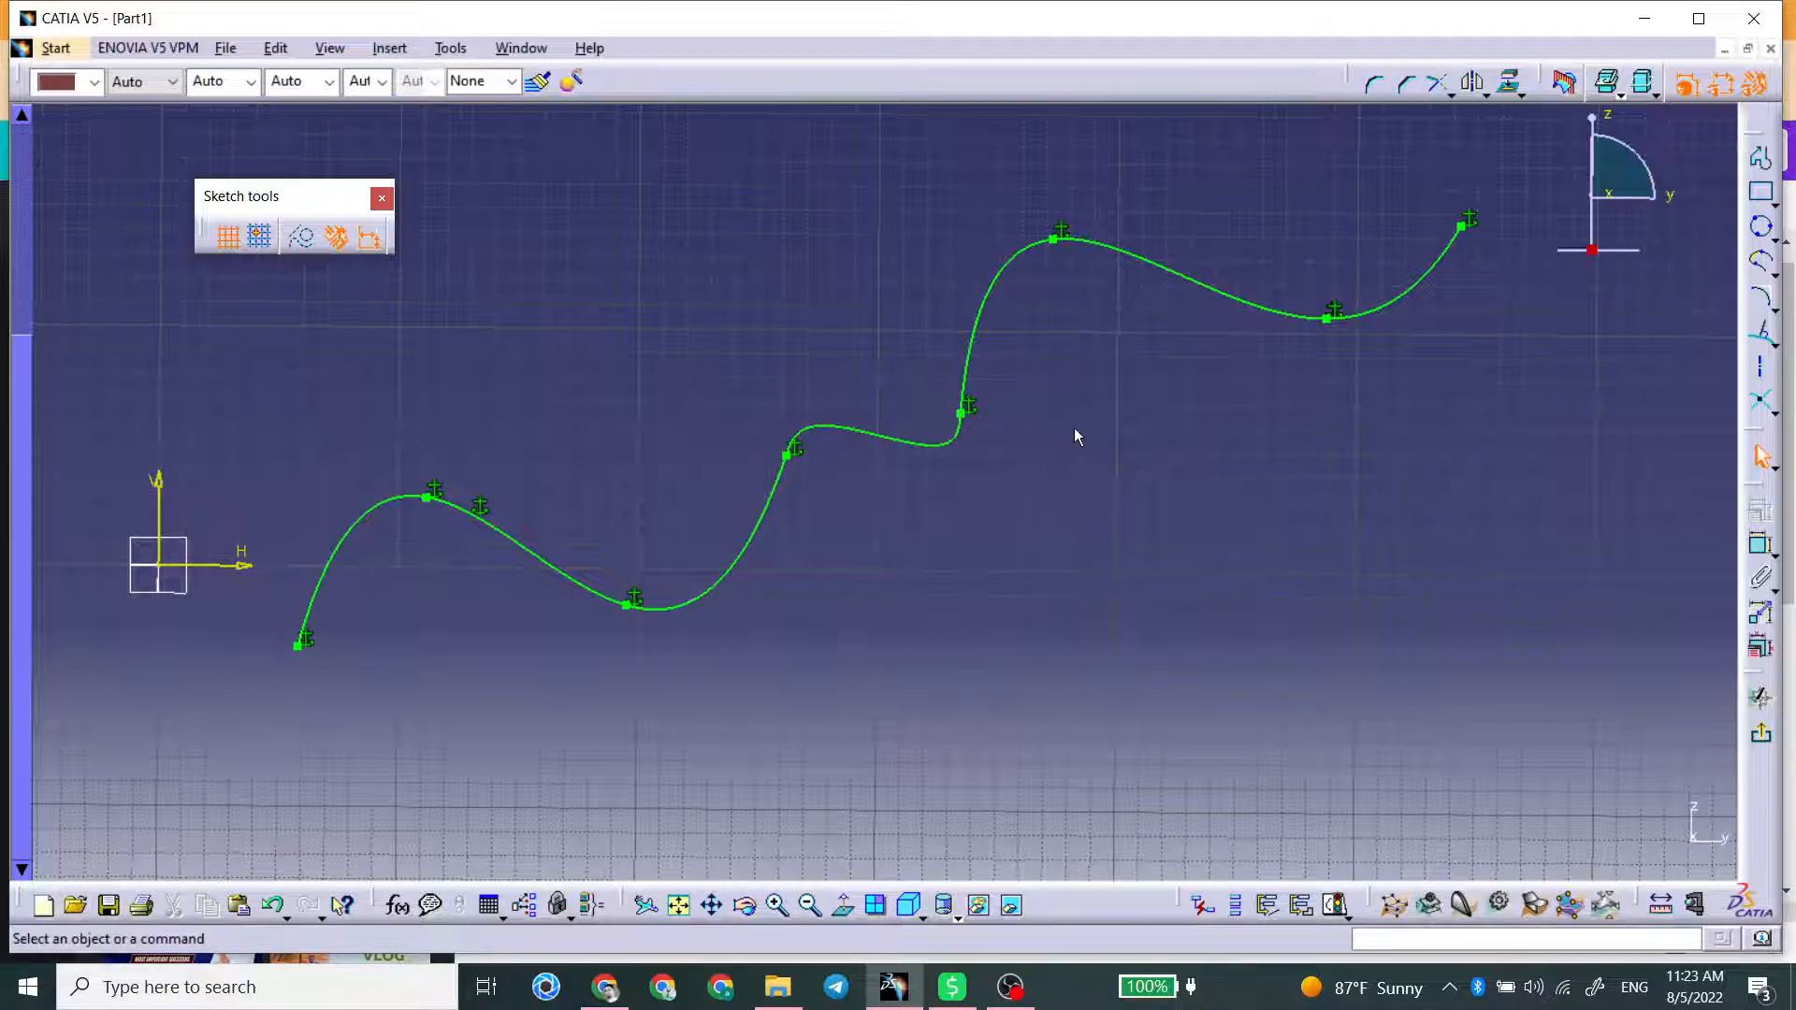
pyautogui.click(1763, 748)
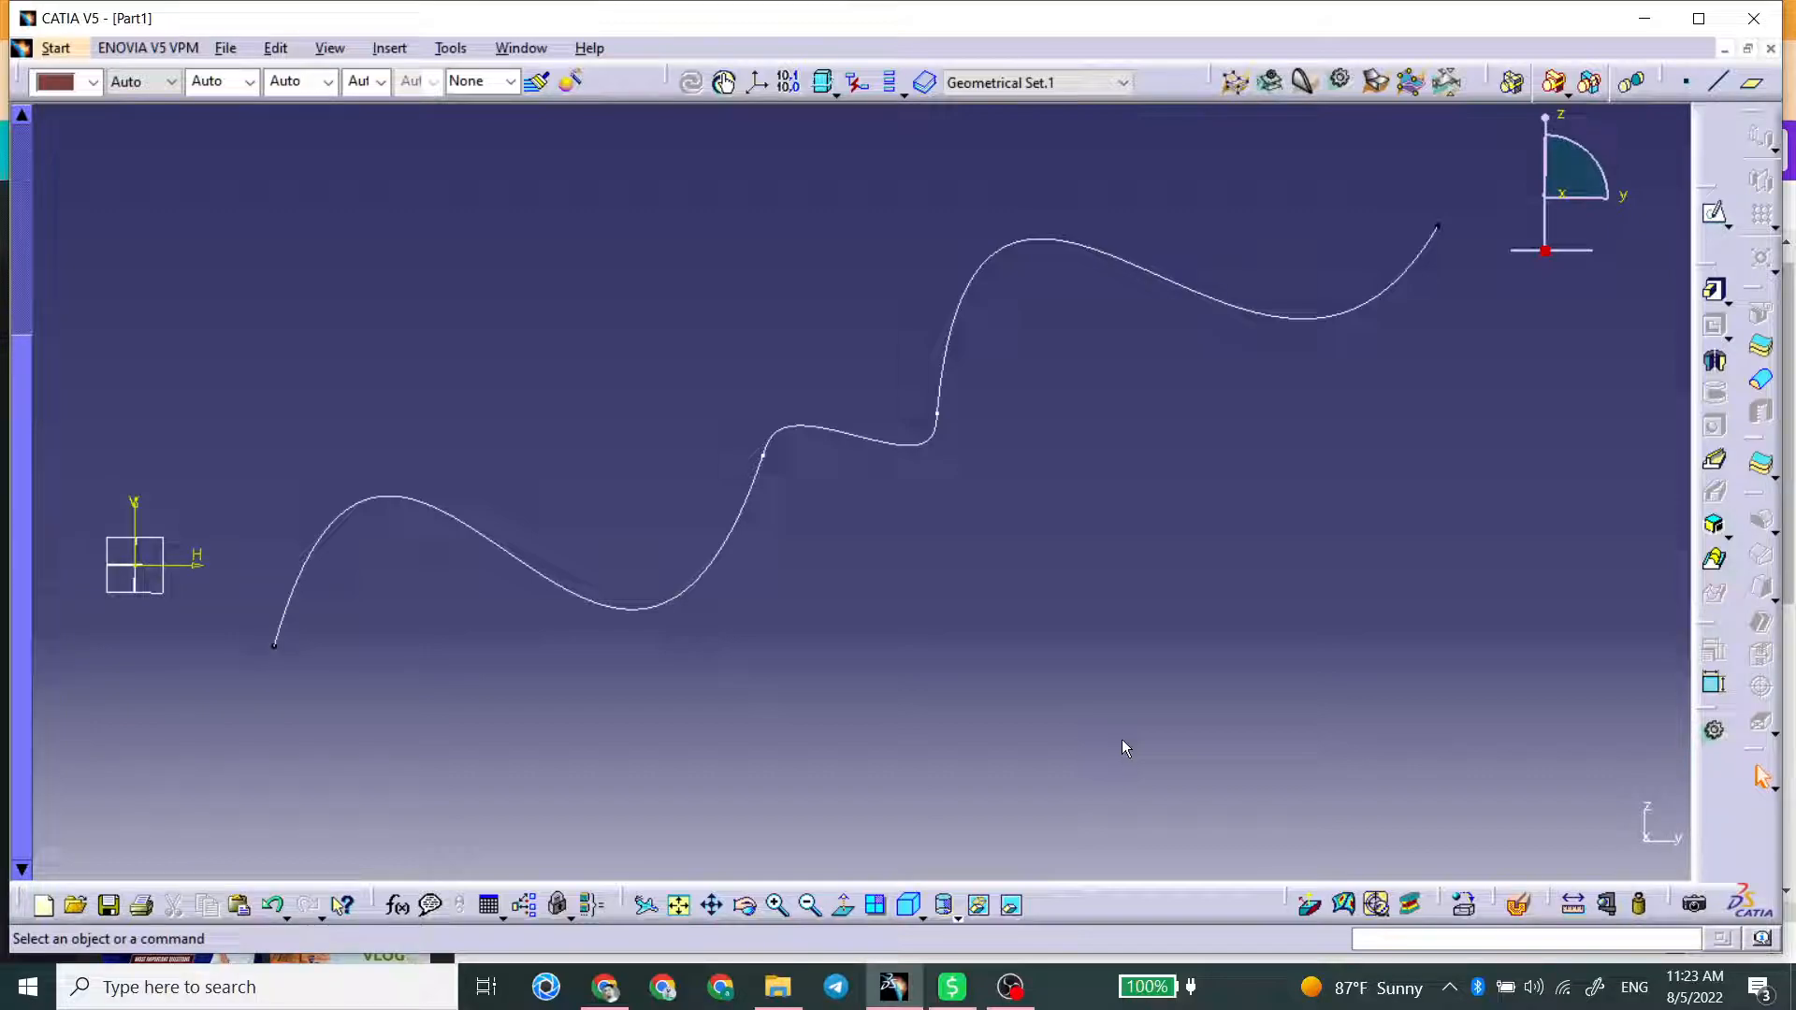
pyautogui.moveTo(1014, 995)
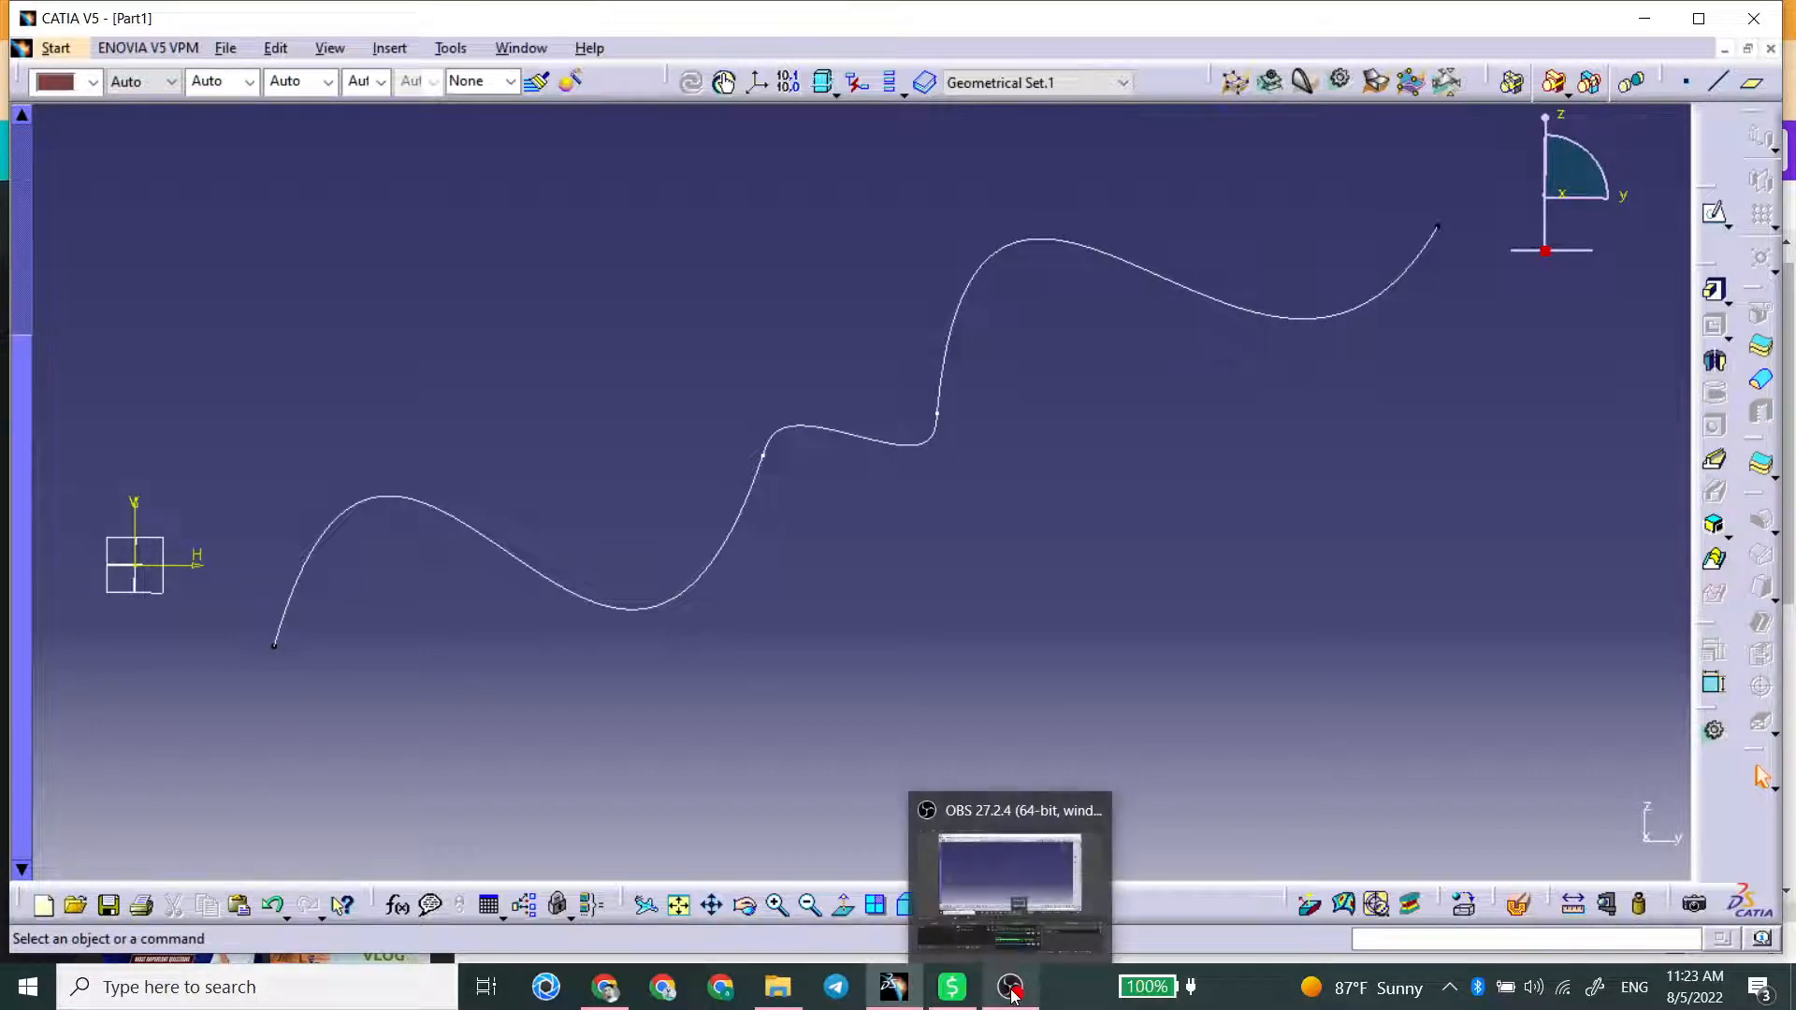